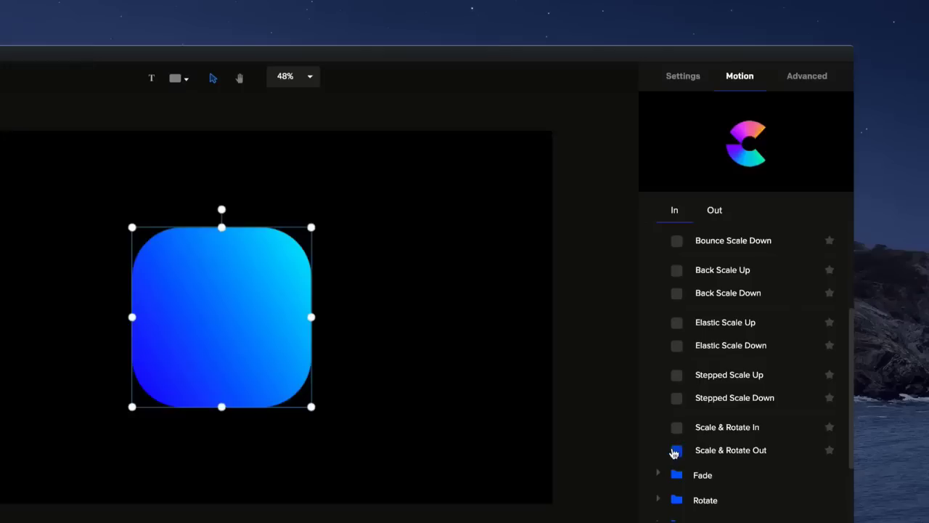
- Apply the Scale & Rotate Out motion to the blue rounded square and enable its Scale and Rotation animation properties
click(677, 451)
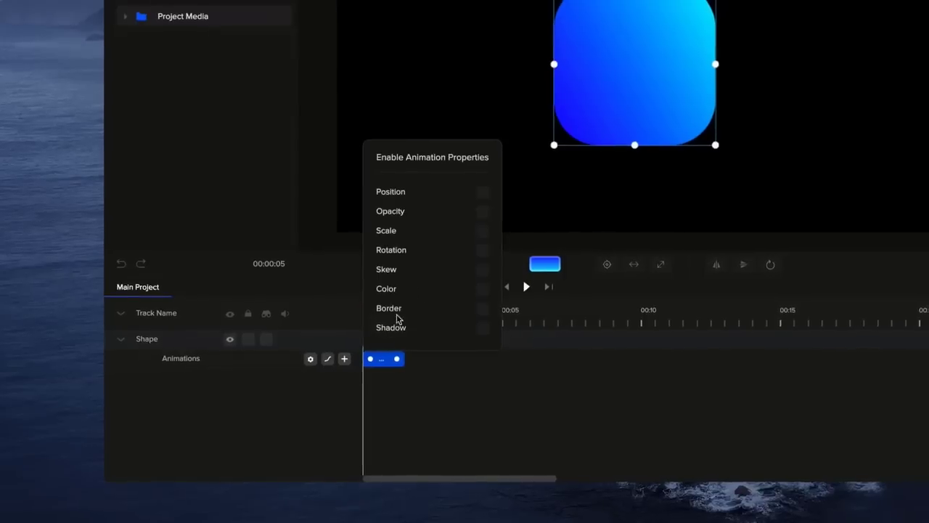
click(482, 230)
click(483, 250)
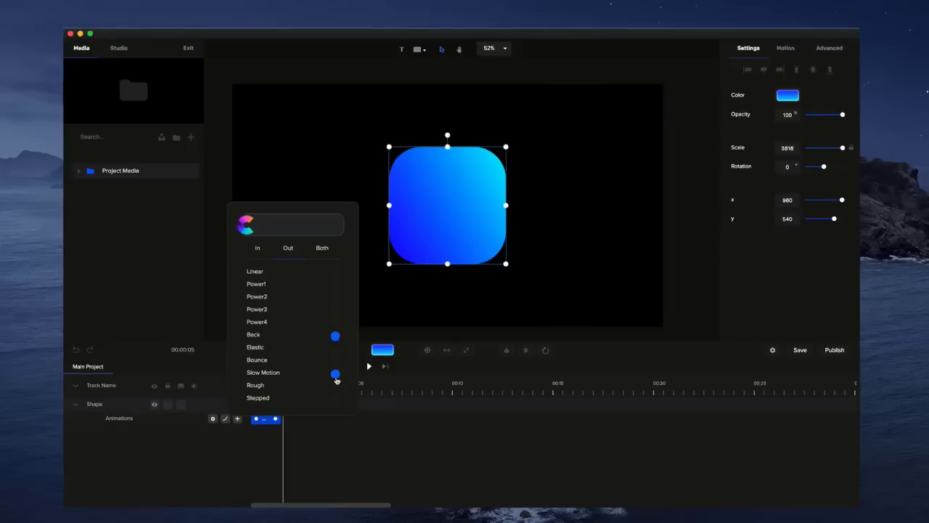
- Close the easing options and play back the rounded square's animation
click(327, 454)
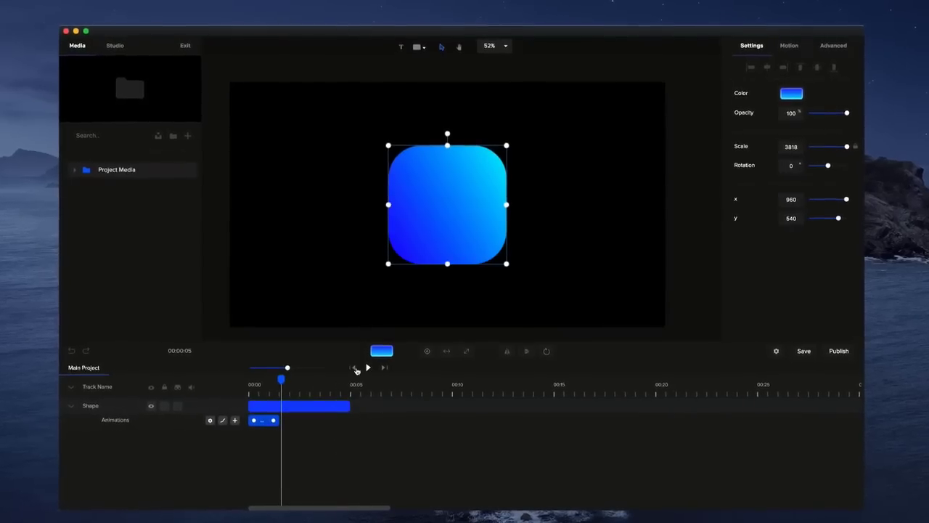
click(367, 368)
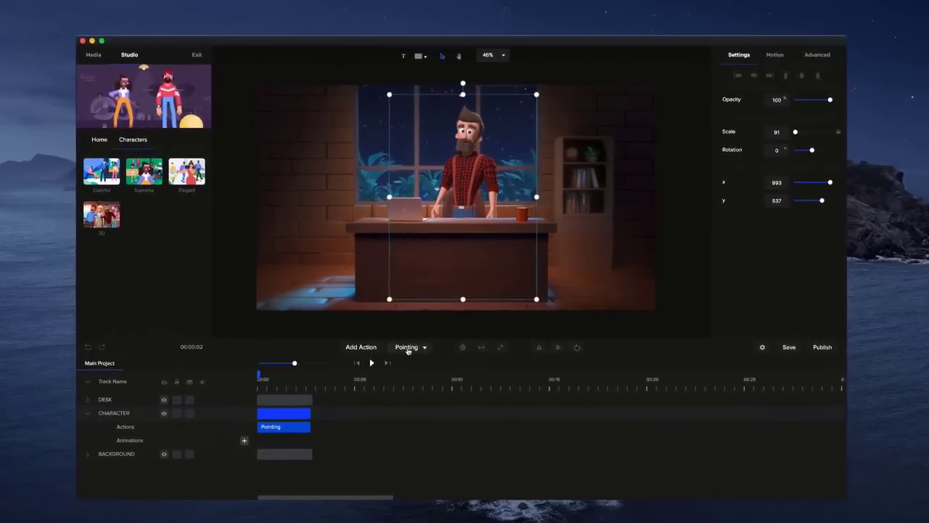
- Change the action of the 3D character behind the desk to Typing
click(409, 345)
scroll(414, 324, down, 5)
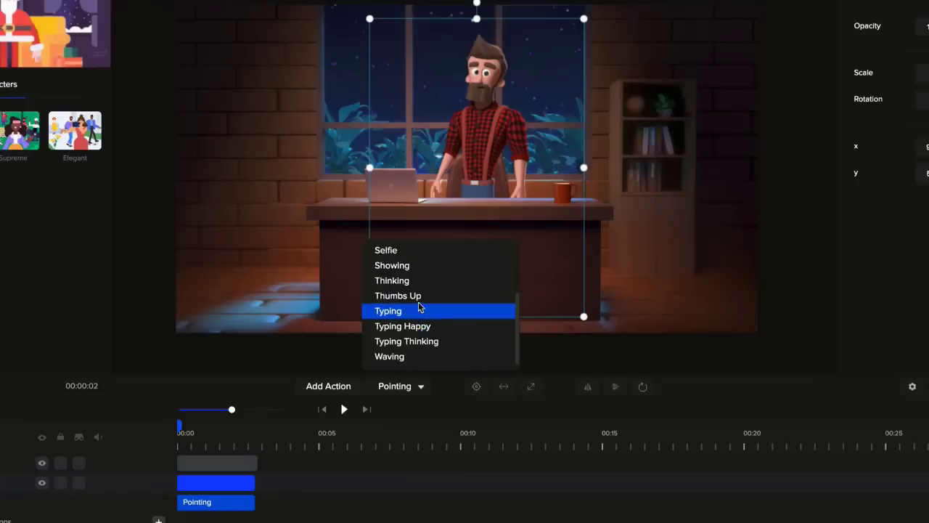
click(418, 304)
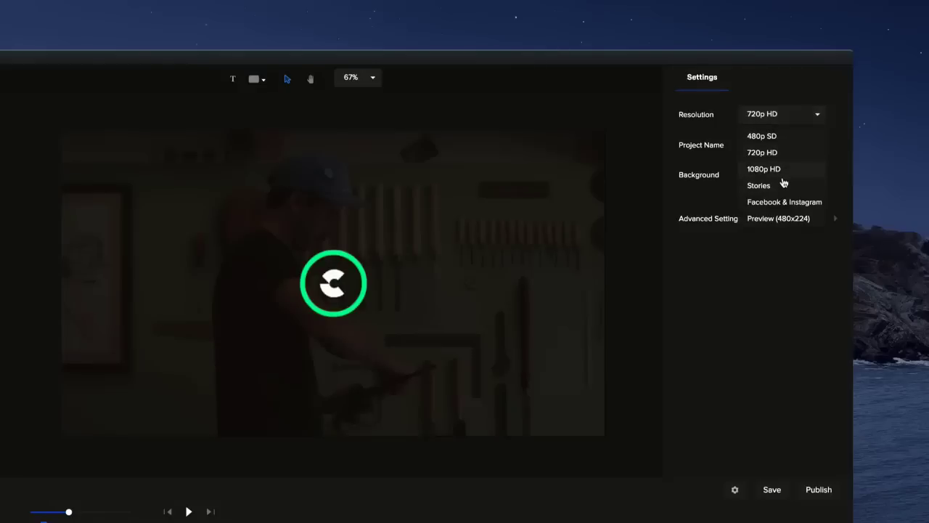
- Set the project resolution to Facebook & Instagram and publish the video to Logo Opener.mp4
click(782, 202)
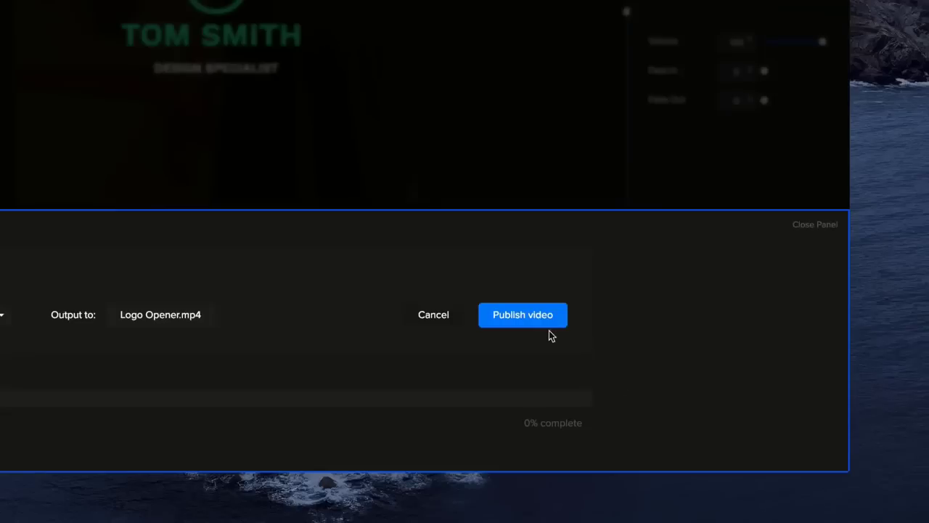
click(534, 324)
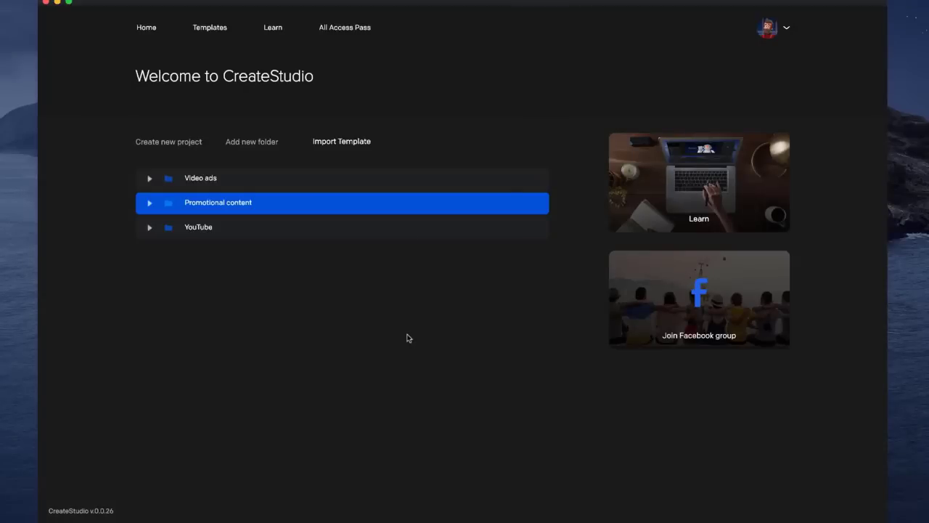
- Start a new project named "Demo video" with the 1080p HD preset
click(172, 146)
click(502, 189)
text(Demo video)
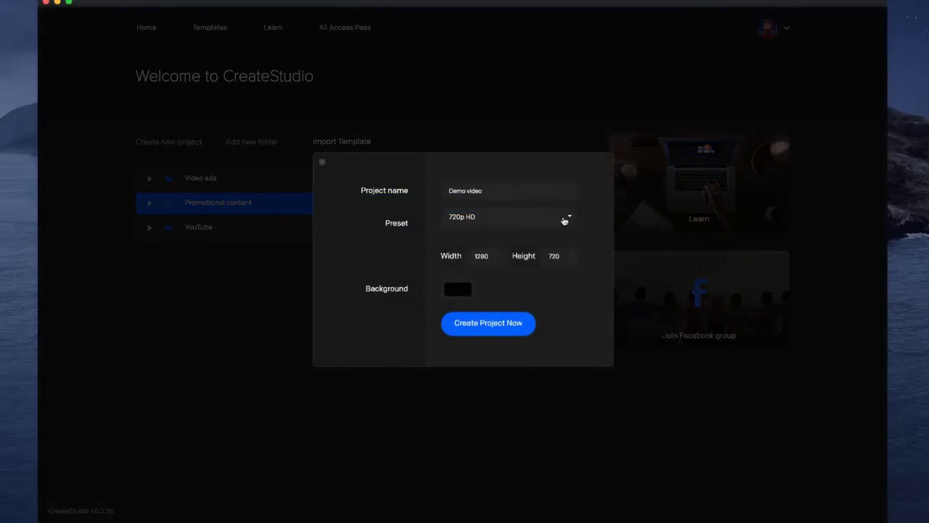
click(563, 218)
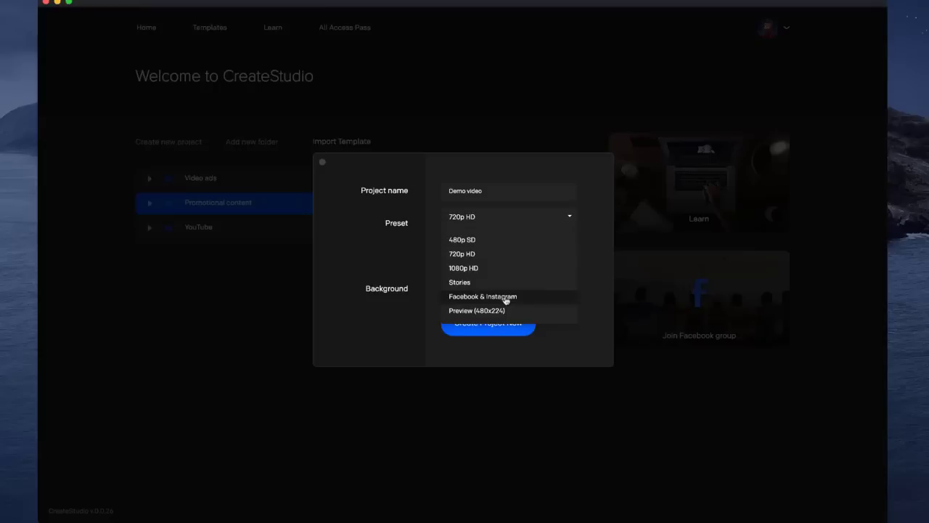
click(477, 270)
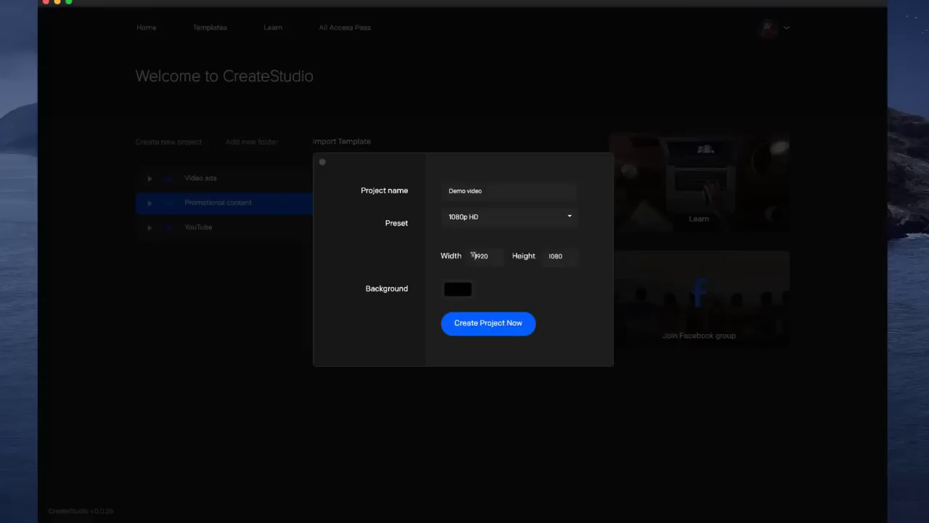
- Choose a white background for the new project and create it
double_click(557, 255)
click(566, 254)
click(462, 290)
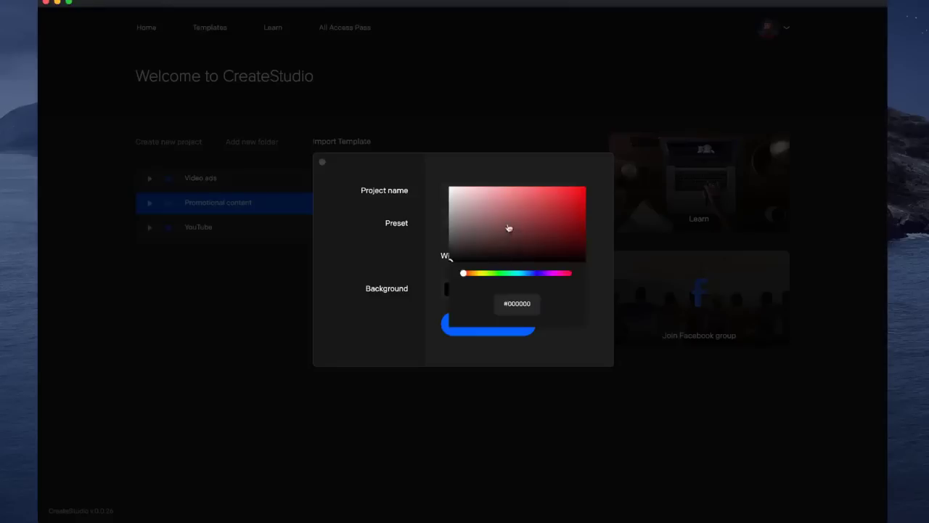
click(435, 192)
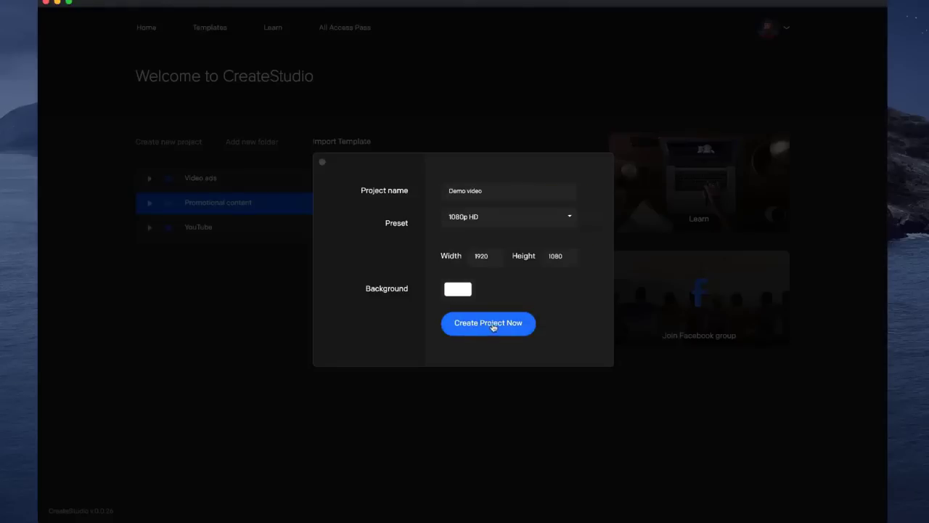
click(491, 325)
scroll(512, 282, down, 1)
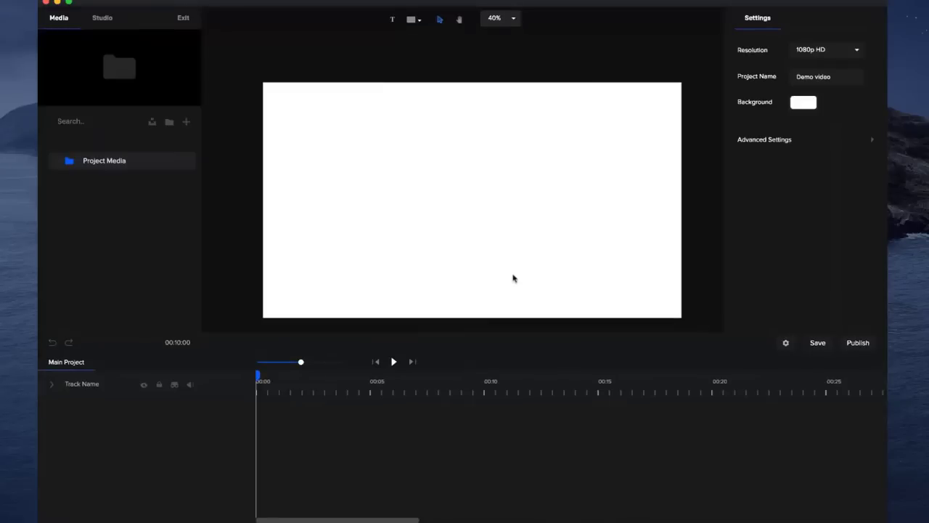
click(459, 20)
drag(473, 127, 466, 101)
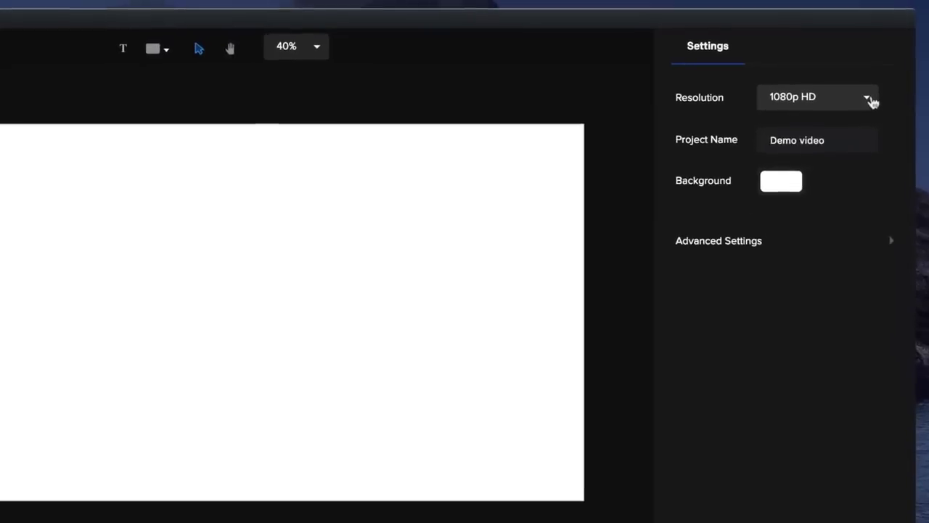
- Set the project's resolution to Facebook & Instagram and check its name and background color settings
click(870, 100)
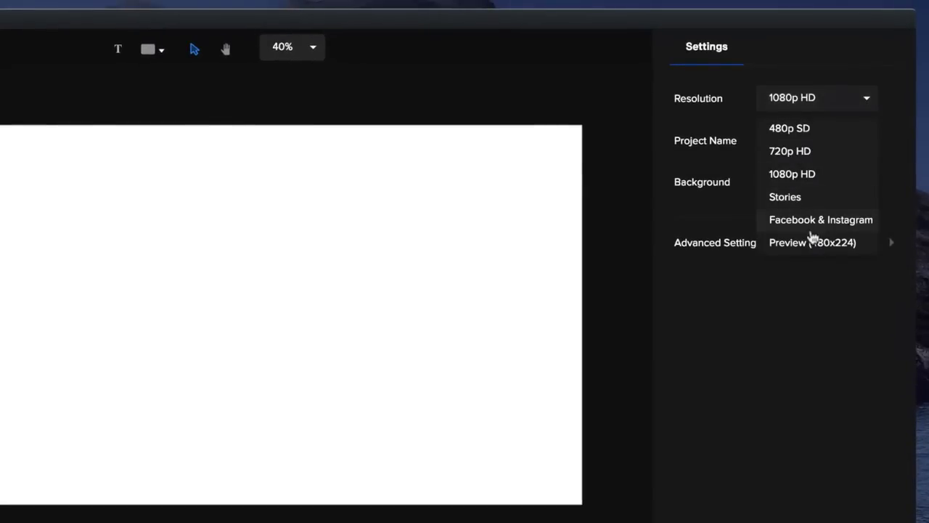
click(808, 220)
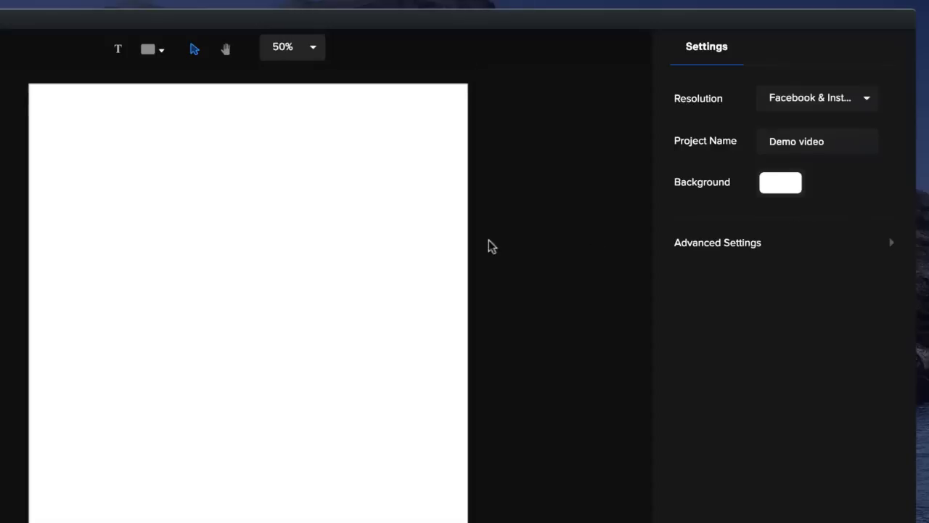
drag(769, 141, 823, 141)
click(782, 182)
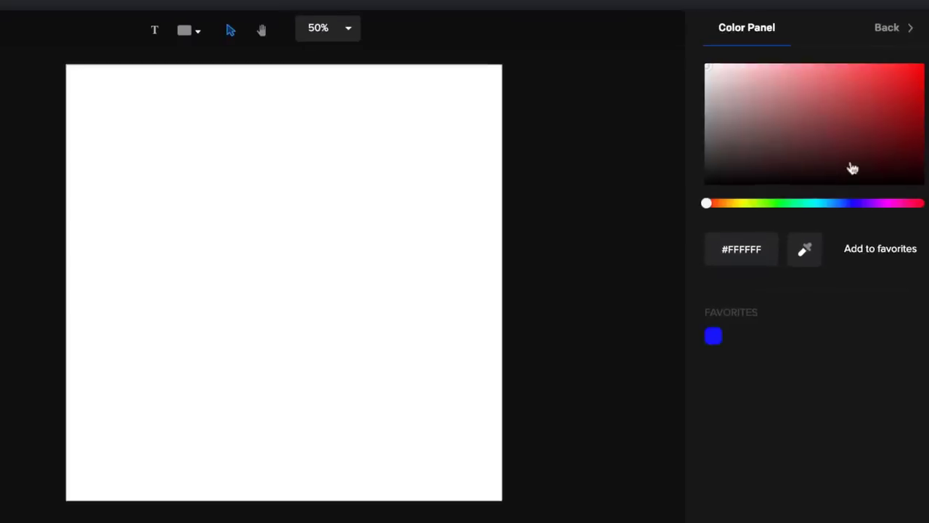
click(898, 30)
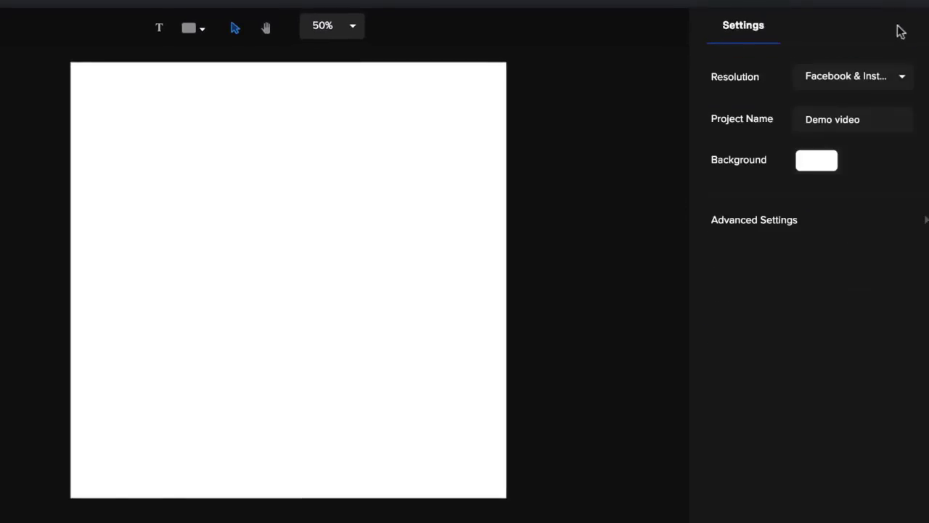
- In the project's advanced settings, set autosave to every 2 minutes and the canvas color to Light
click(763, 227)
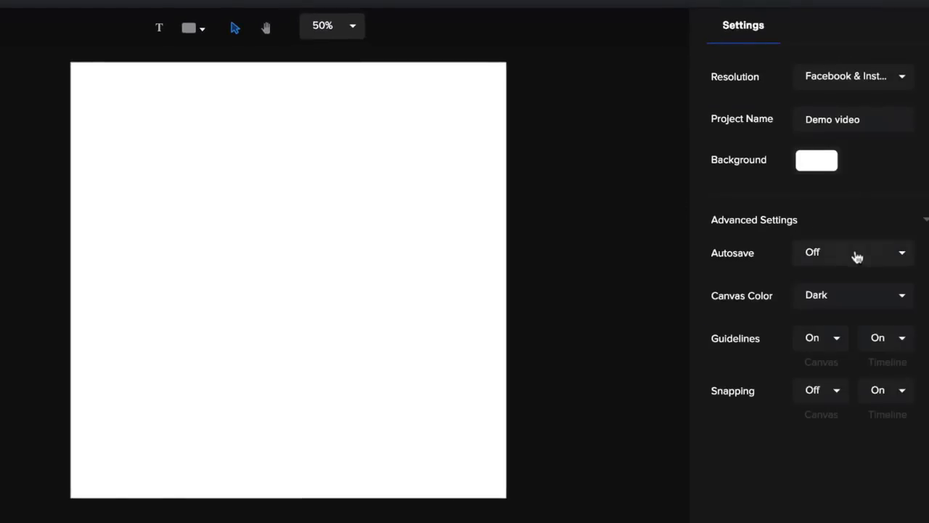
click(913, 262)
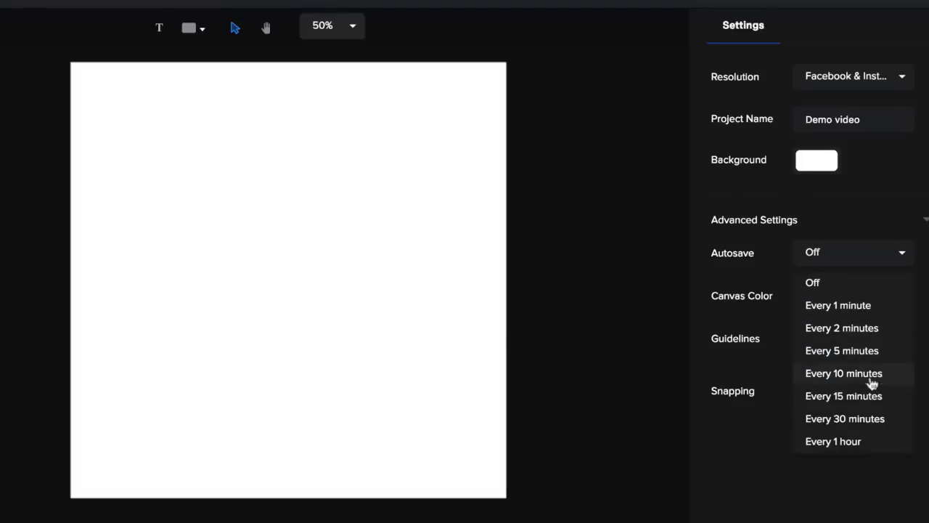
click(863, 327)
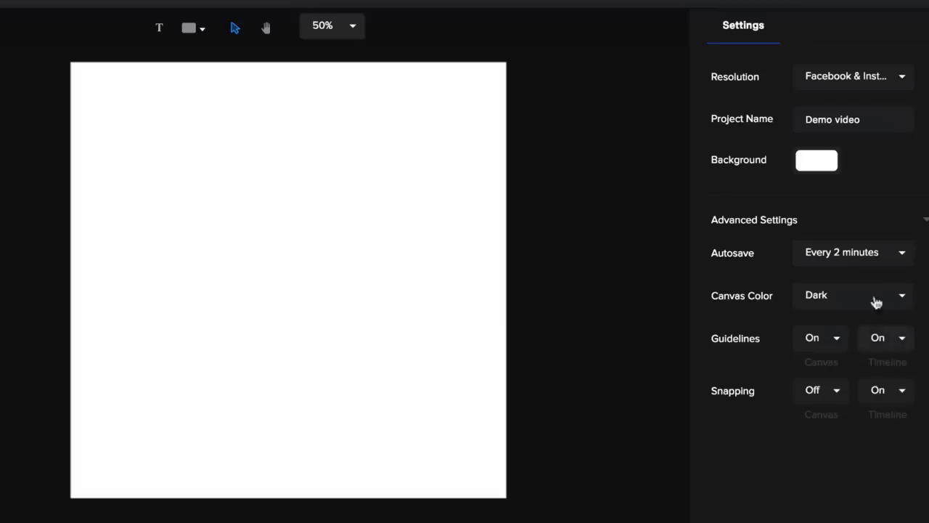
click(894, 301)
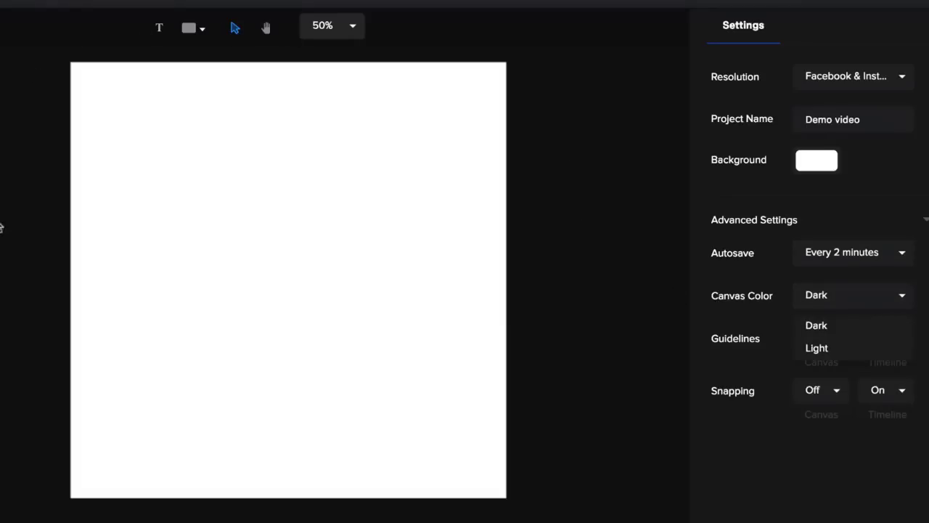
click(816, 347)
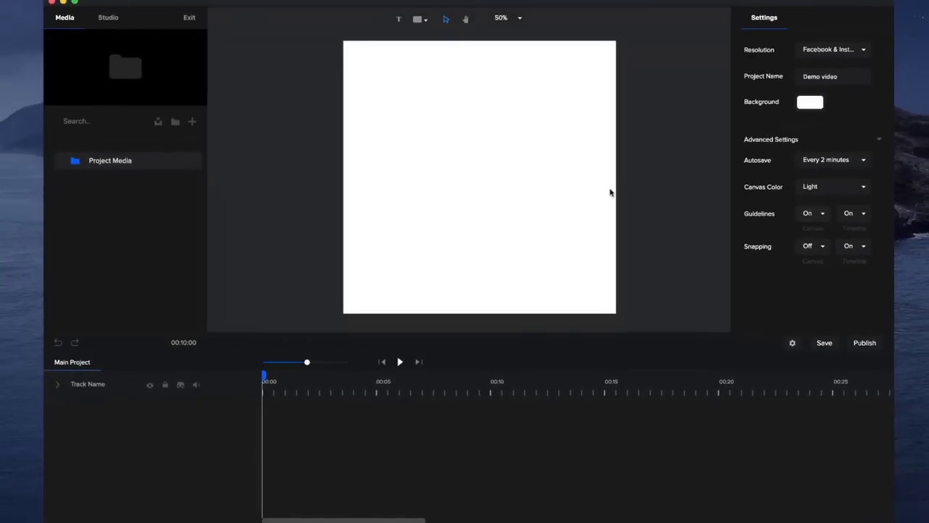
scroll(610, 192, down, 2)
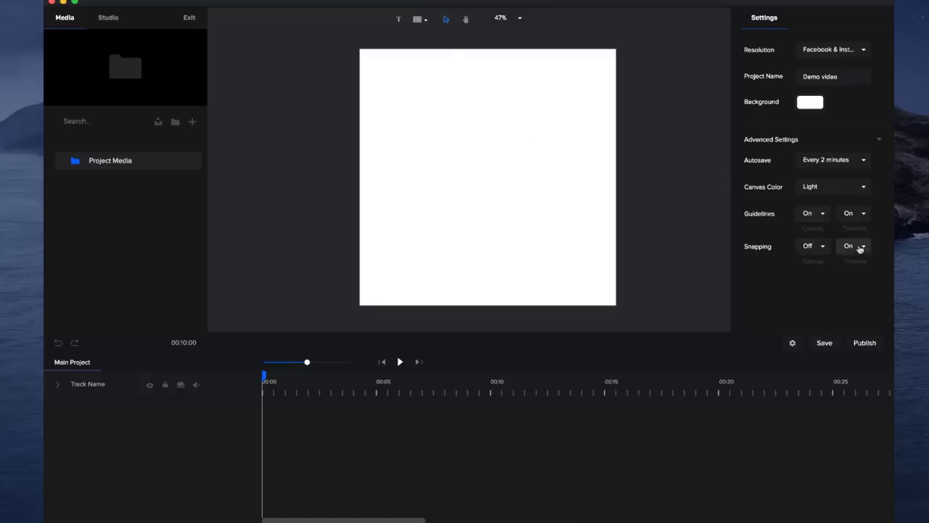
click(849, 265)
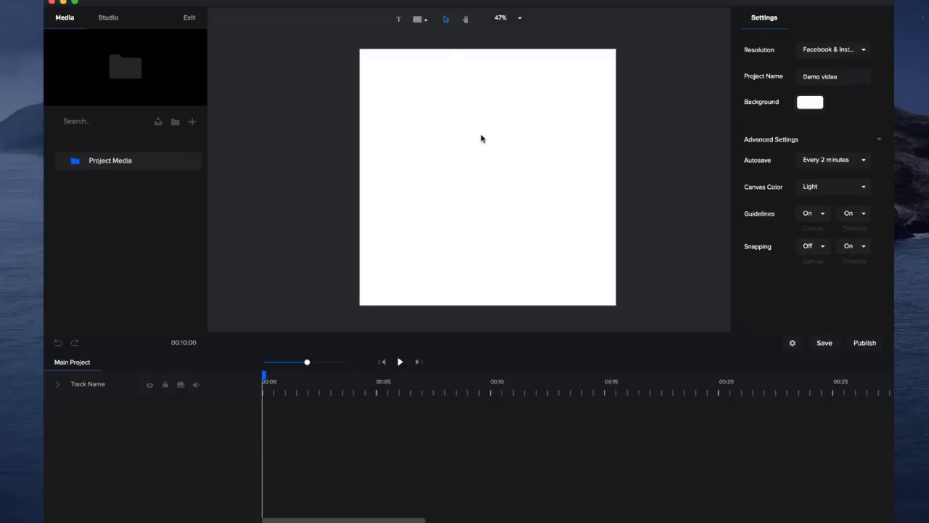
click(819, 254)
click(819, 264)
- Add a circle from the shape library to the canvas
click(416, 23)
click(425, 77)
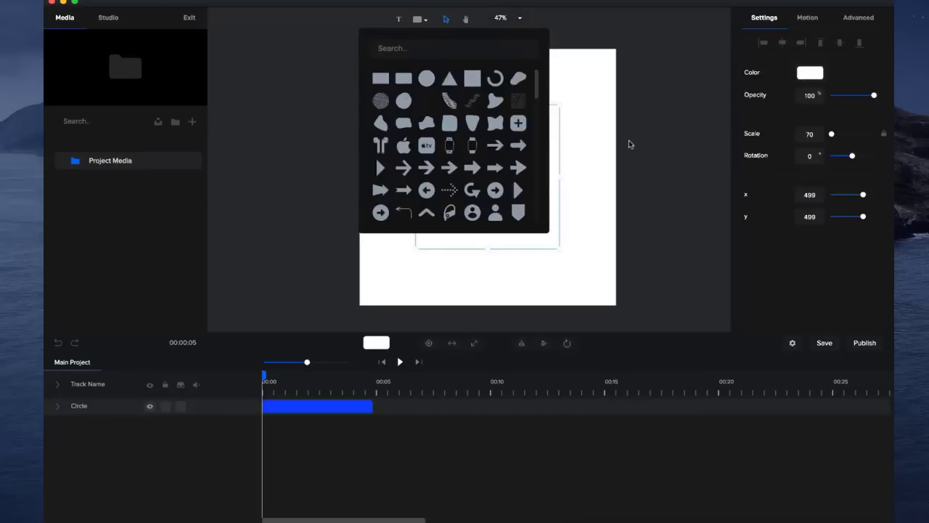
click(521, 151)
click(521, 150)
- Color the circle black and move it slightly downward on the canvas
click(810, 72)
click(747, 138)
click(700, 159)
mouse_move(491, 162)
mouse_down()
mouse_move(443, 162)
mouse_move(560, 164)
mouse_move(510, 222)
mouse_move(498, 170)
mouse_up()
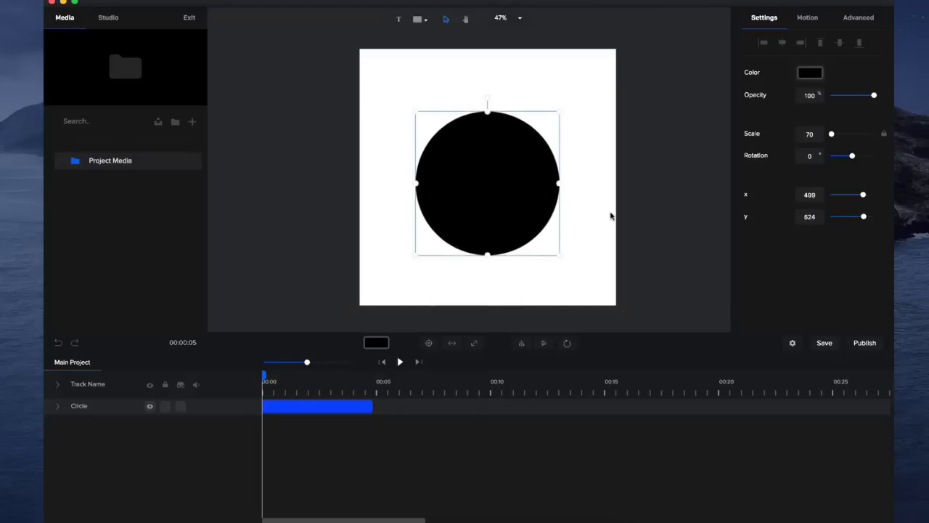
click(621, 179)
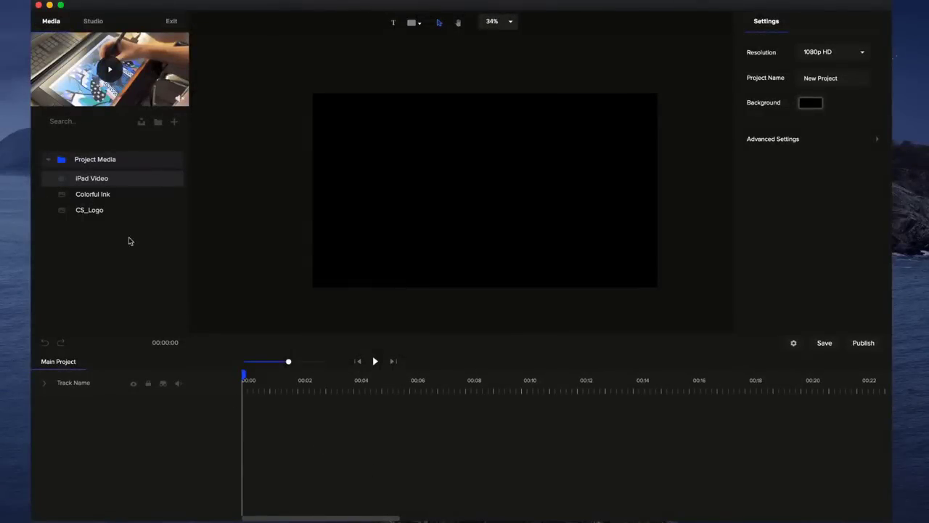
- Place the CS_Logo image from the project media on the canvas and enlarge the timeline scale
drag(115, 210, 443, 208)
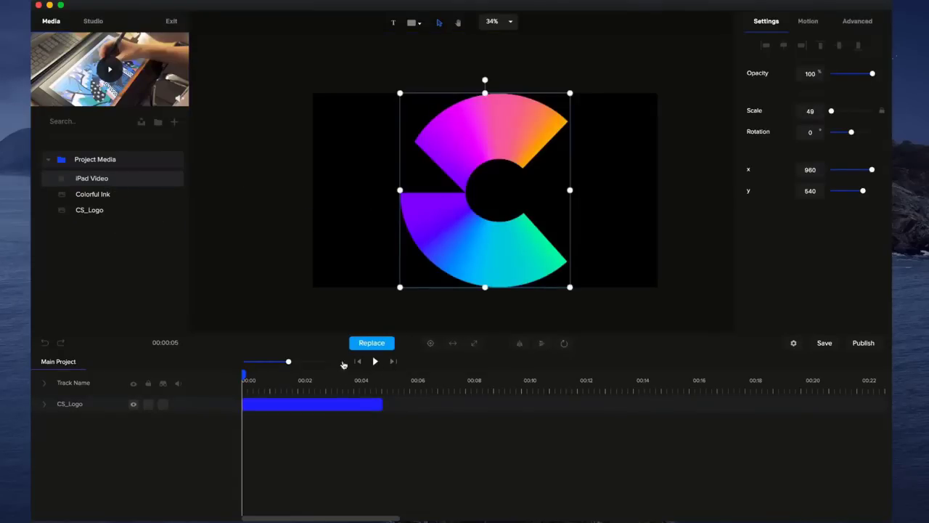
mouse_move(287, 360)
mouse_down()
mouse_move(321, 361)
mouse_move(296, 361)
mouse_up()
drag(303, 368, 224, 377)
click(481, 383)
mouse_move(288, 362)
mouse_down()
mouse_move(322, 359)
mouse_move(298, 362)
mouse_up()
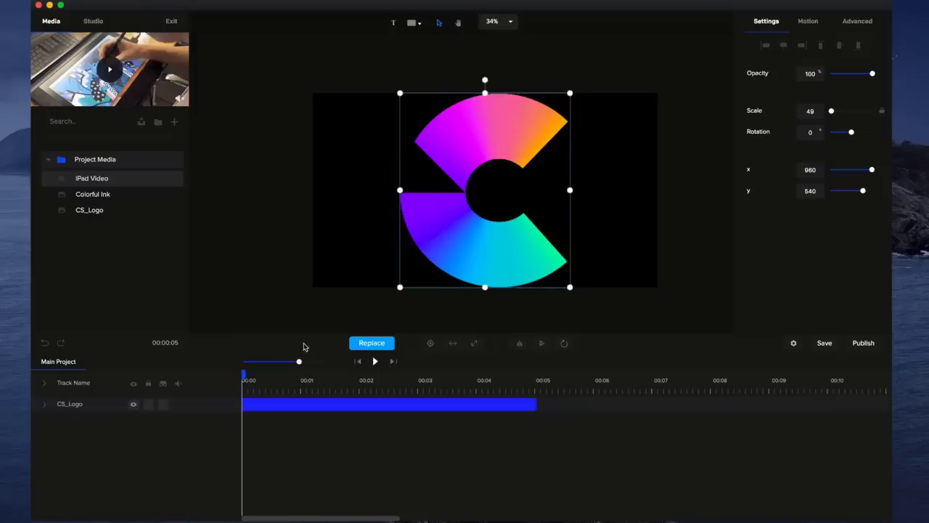
- Rename the CS_Logo track as LOGO
double_click(77, 406)
text(LO)
key(Return)
- Hide the LOGO track and make it visible again
click(134, 406)
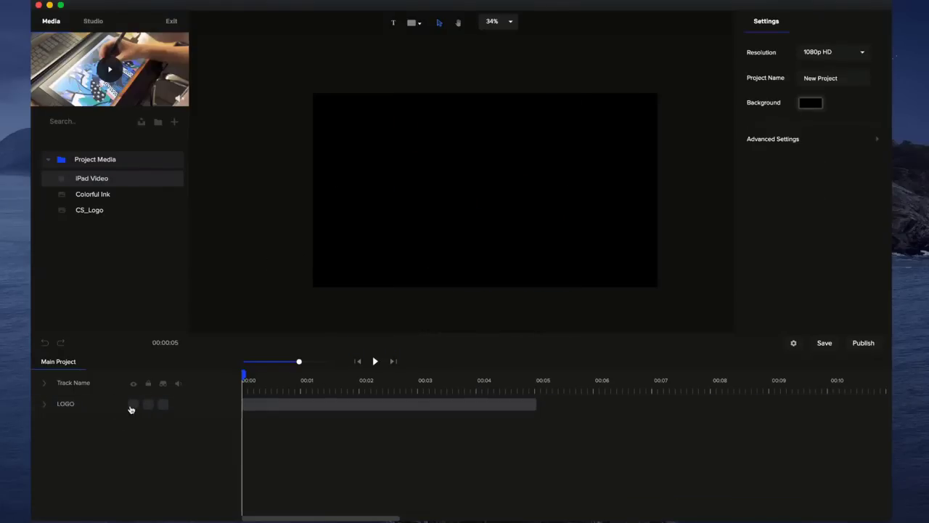
click(132, 405)
- Lock the LOGO track, try to move the logo on the canvas, and unlock the track
click(148, 404)
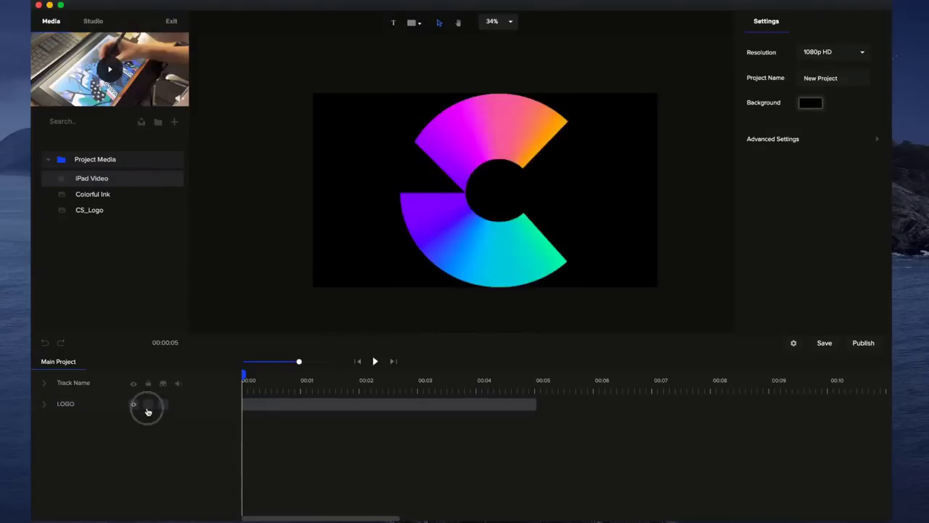
click(479, 262)
click(491, 244)
drag(491, 244, 488, 264)
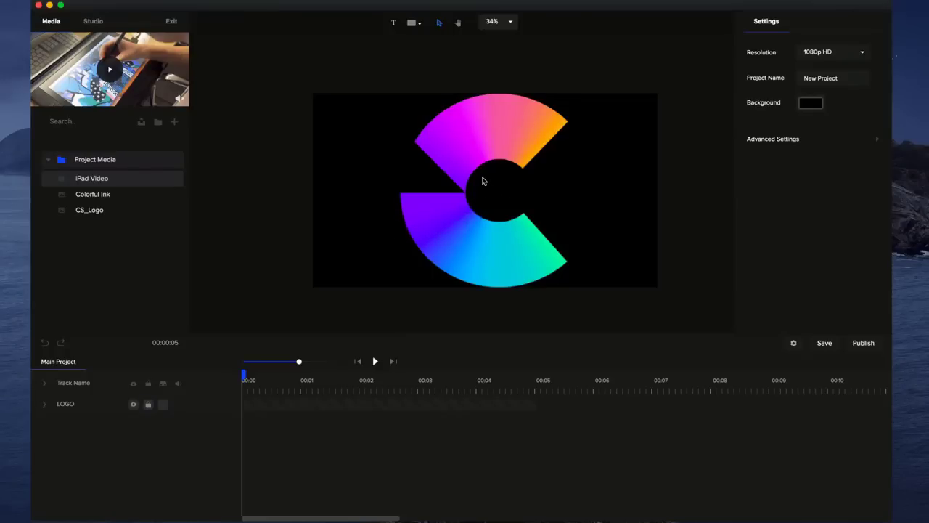
click(152, 407)
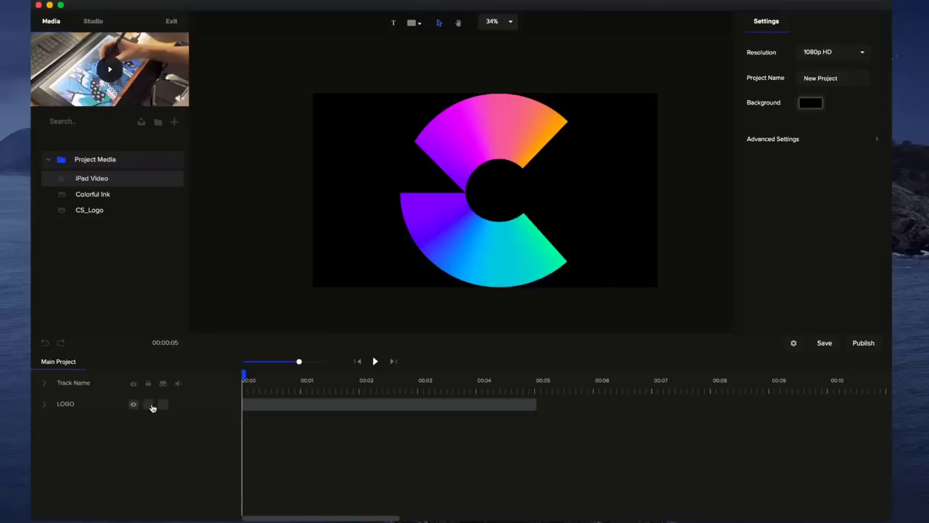
- Mark the LOGO track for hiding and add a text element plus circle, triangle, arc, squiggle-pattern and arrow shapes
click(163, 406)
click(394, 22)
click(418, 26)
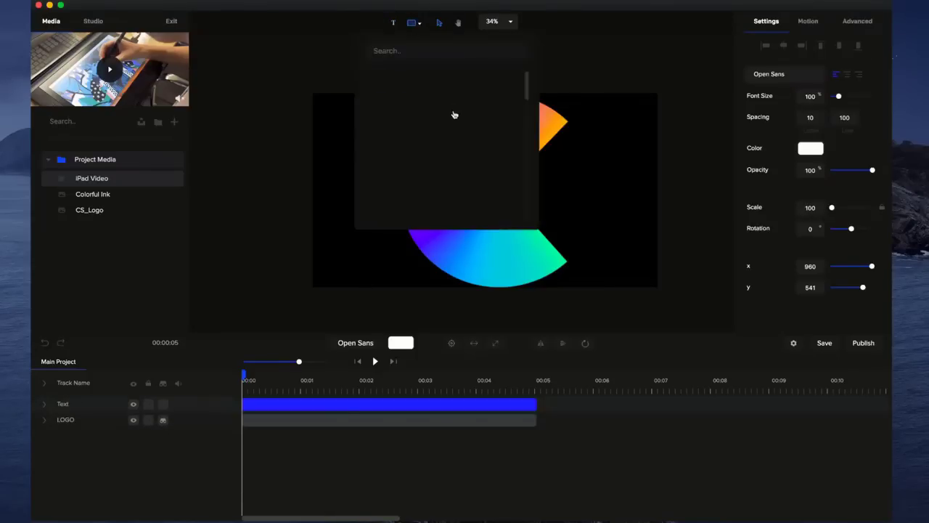
click(420, 79)
click(489, 84)
click(510, 98)
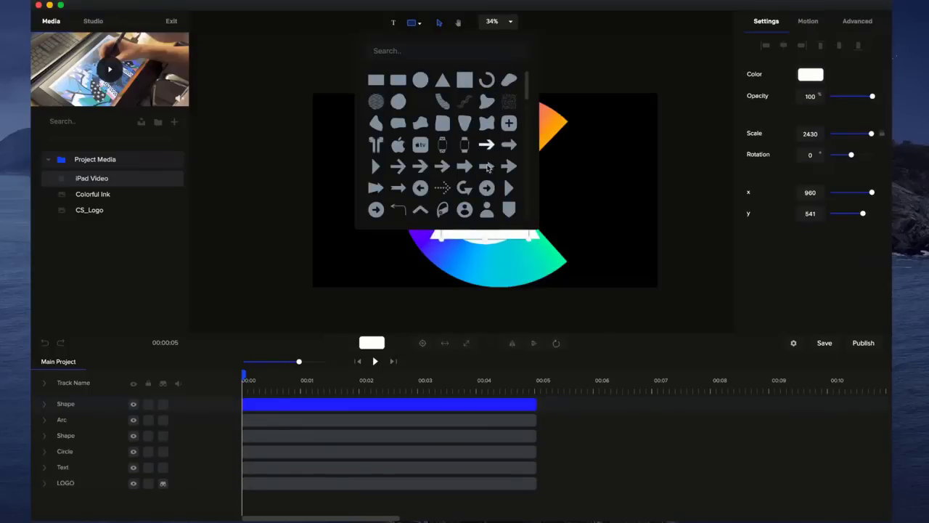
click(495, 161)
click(601, 306)
- Move the arrow and triangle to the canvas's left side, the circle to about x 1296, y 406, and the arc to about x 1222
drag(524, 209, 386, 229)
mouse_move(501, 196)
mouse_down()
mouse_move(573, 214)
mouse_move(414, 182)
mouse_up()
drag(485, 161, 538, 150)
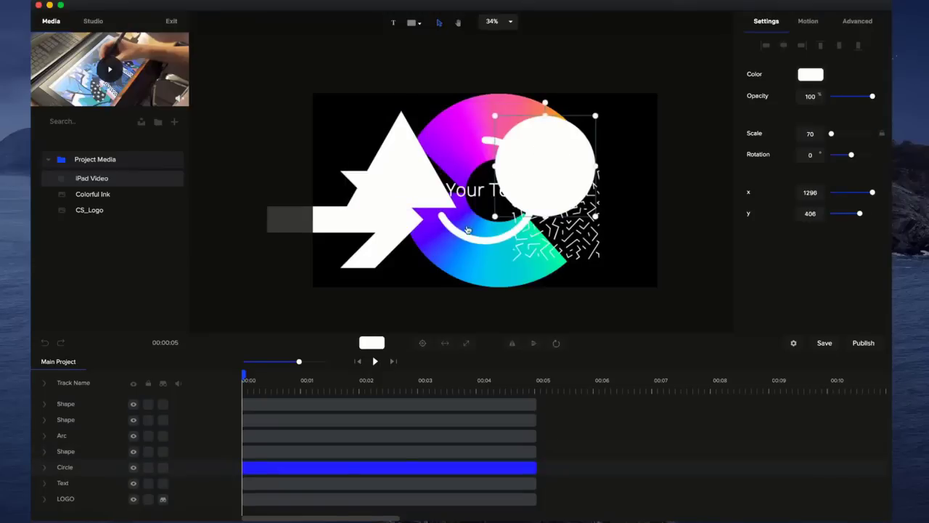
drag(468, 229, 512, 278)
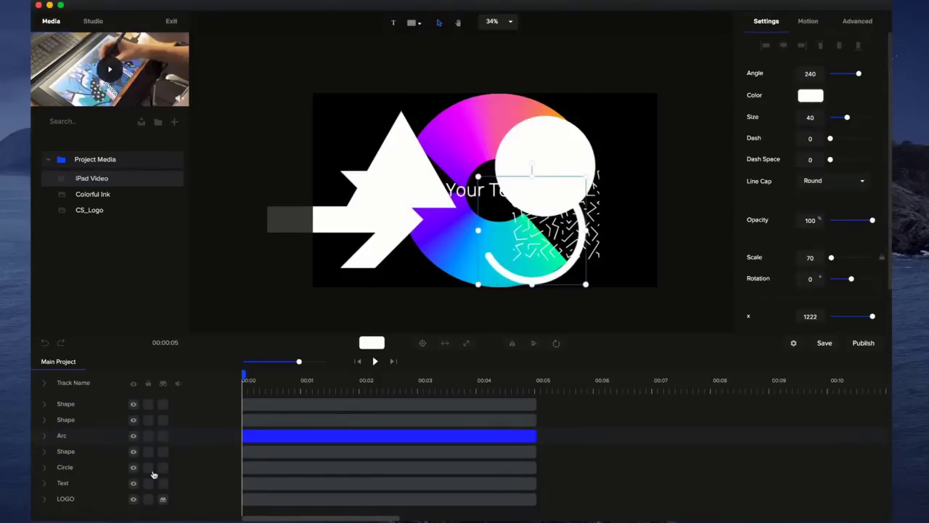
- Unmark the LOGO track, mark the Text, Circle, Arc and all Shape tracks, and hide the marked tracks in the timeline
click(164, 499)
click(164, 467)
click(164, 450)
click(163, 435)
click(164, 420)
click(164, 404)
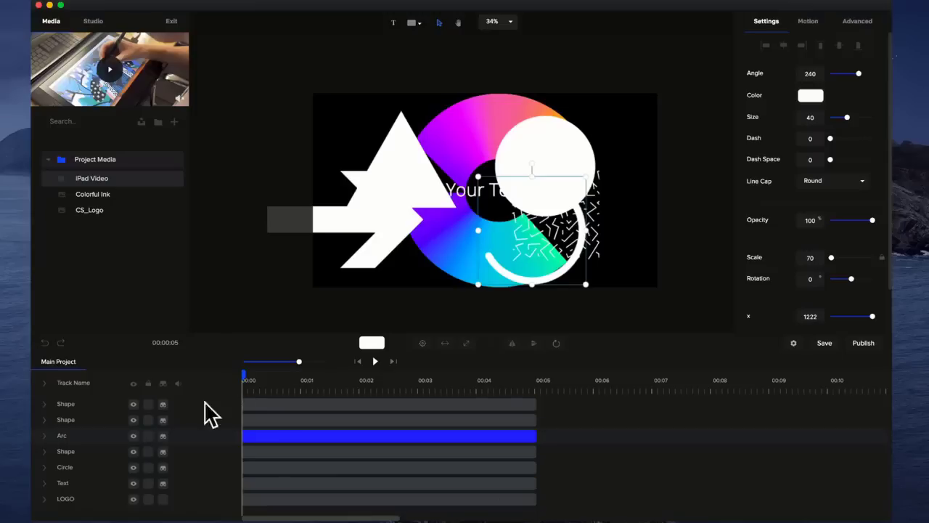
click(163, 383)
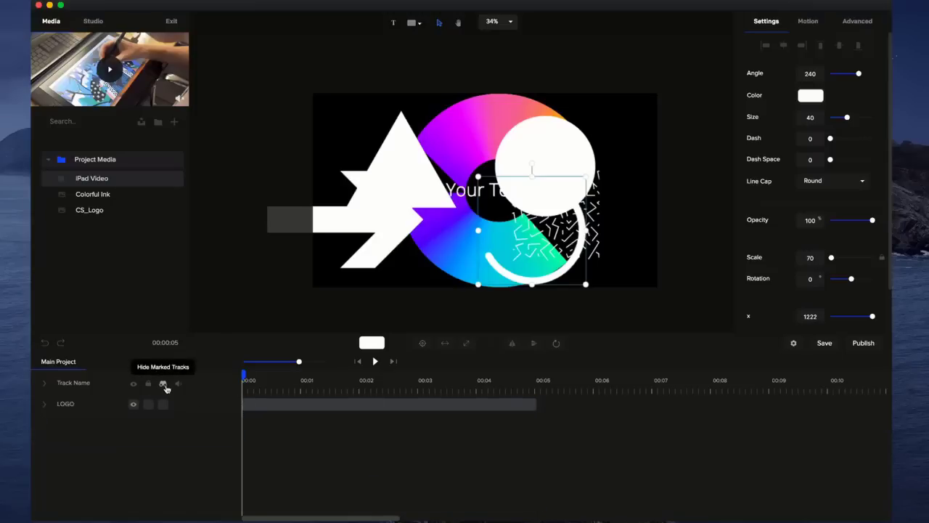
- Enlarge the timeline scale slightly and show the marked tracks in the timeline again
mouse_move(243, 374)
mouse_down()
mouse_move(357, 384)
mouse_move(242, 391)
mouse_up()
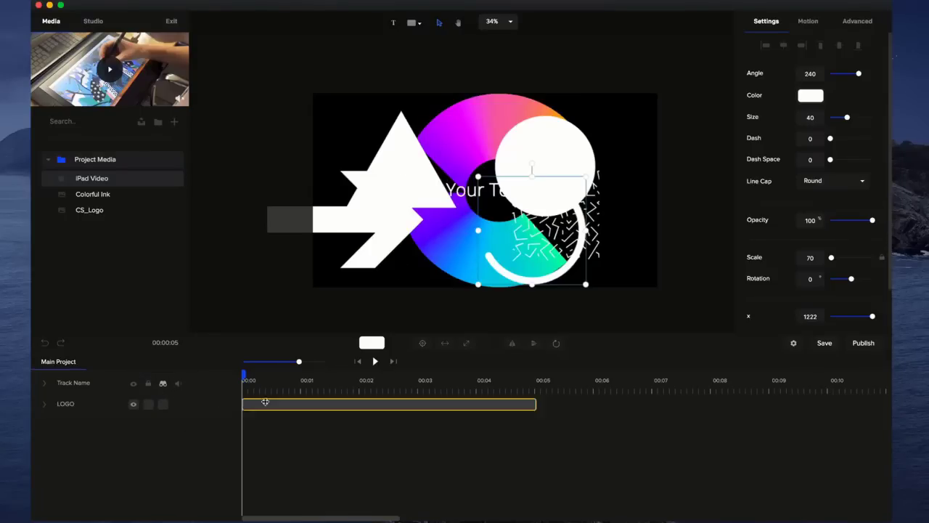
drag(297, 361, 304, 361)
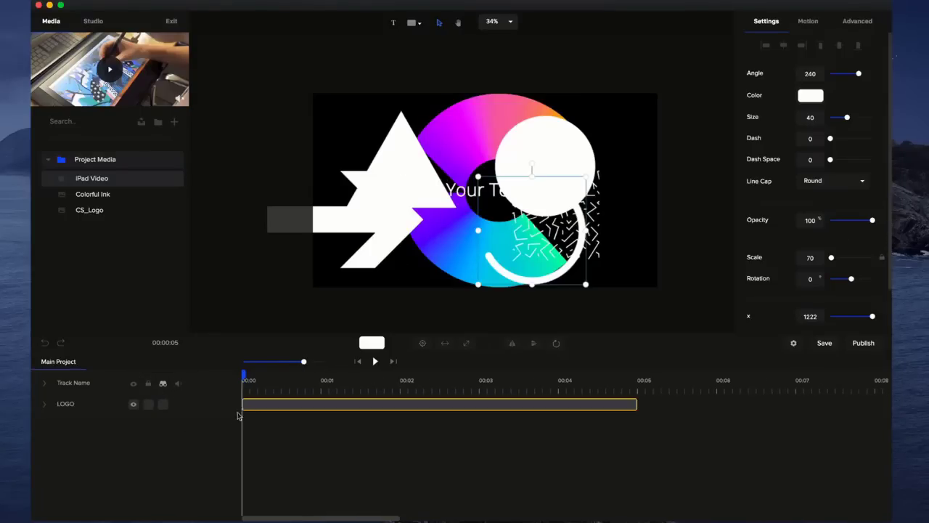
click(162, 384)
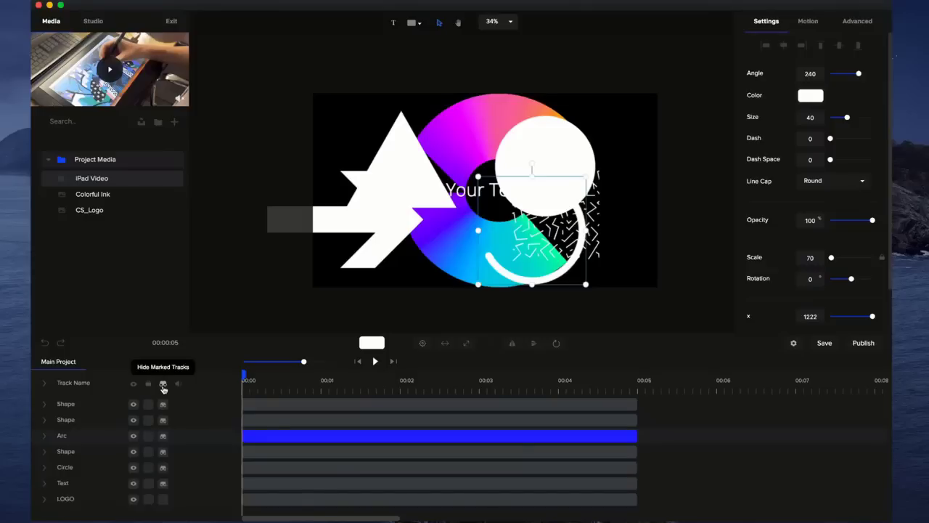
- Unmark the Text, Circle and lowest Shape tracks and hide the tracks that are still marked
click(163, 483)
click(162, 466)
click(166, 384)
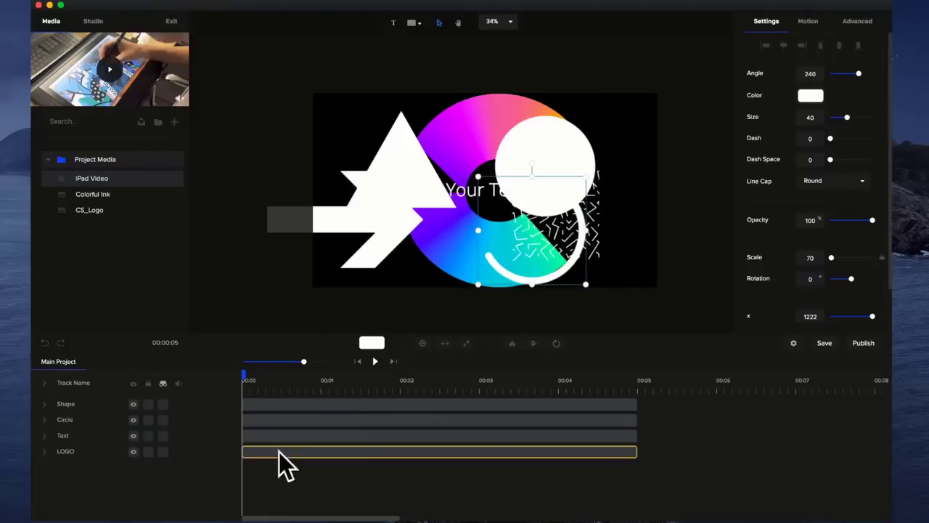
- Shorten the Shape clip and shift its start to about 3 seconds, and trim the Circle clip's start to about 2 seconds
drag(629, 402, 533, 392)
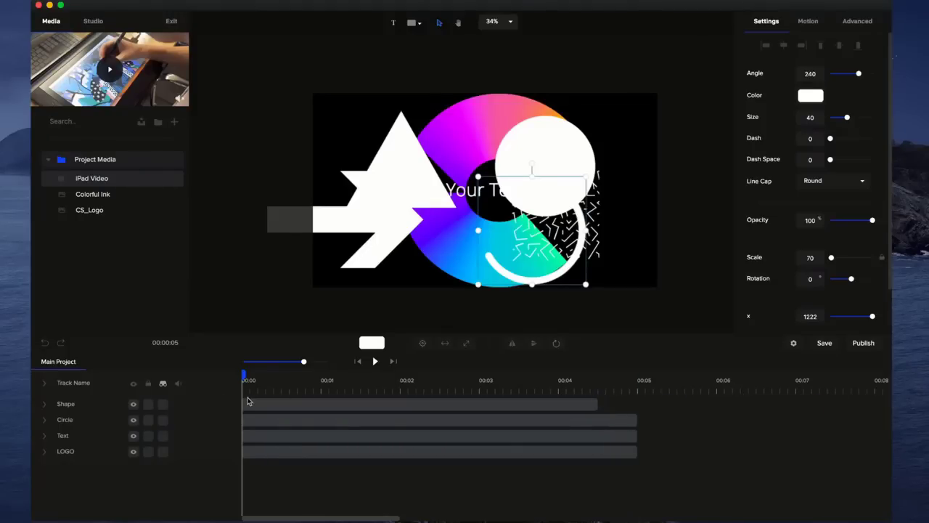
drag(241, 405, 506, 403)
drag(246, 419, 394, 421)
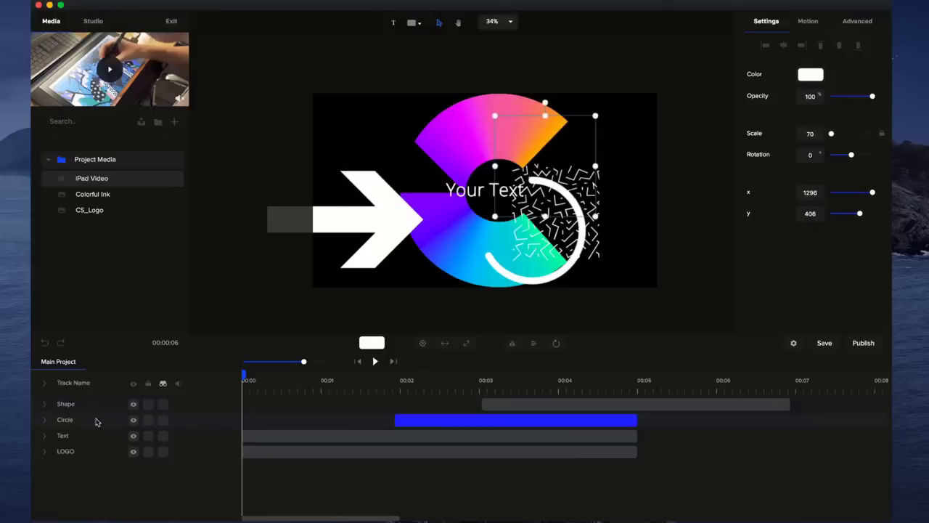
- Apply the Slide Right entrance motion to the Circle clip, preview it just after 2 seconds, and adjust the animation's length
click(45, 406)
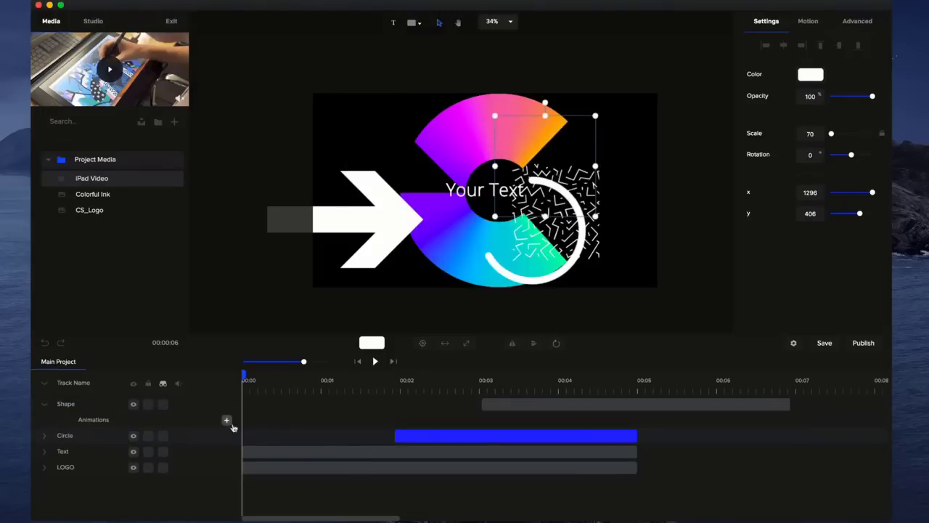
click(403, 386)
drag(396, 375, 395, 375)
click(806, 23)
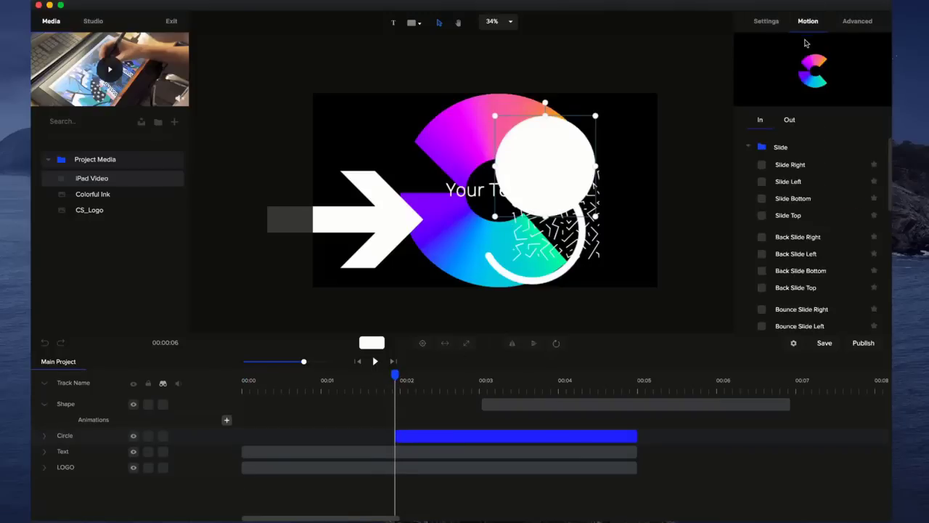
click(762, 165)
drag(395, 374, 413, 392)
drag(508, 452, 472, 448)
- Replace the Circle's Slide Right animation with a custom animation that starts from a scaled-down circle, and reposition the circle near the canvas centre
right_click(472, 449)
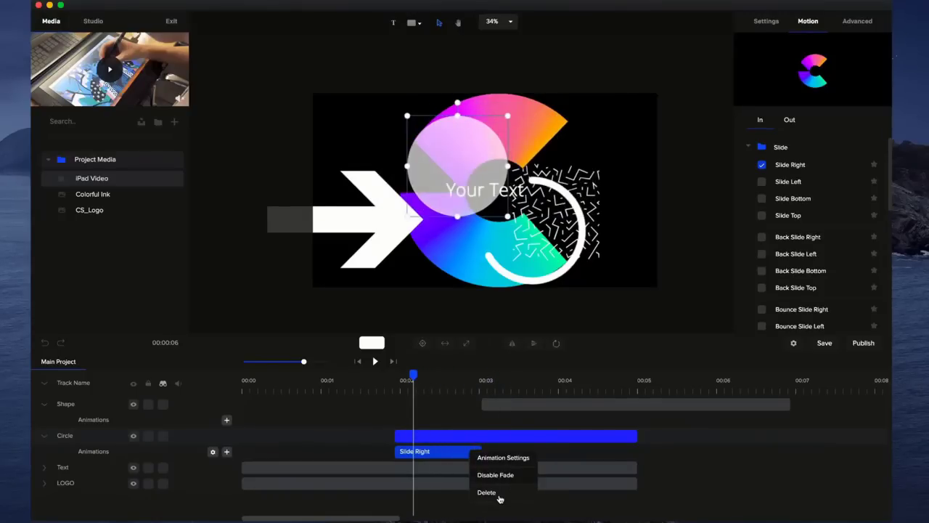
click(498, 491)
click(226, 452)
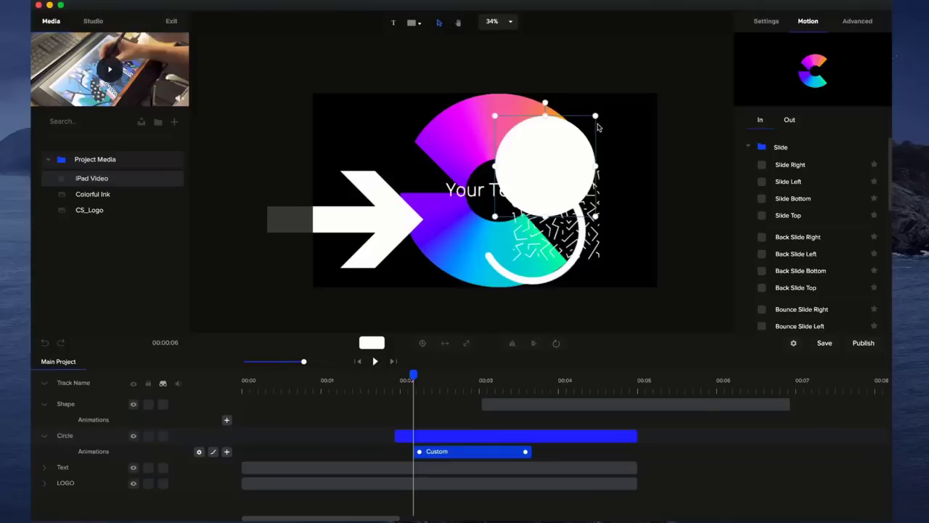
drag(595, 115, 515, 197)
drag(416, 373, 540, 372)
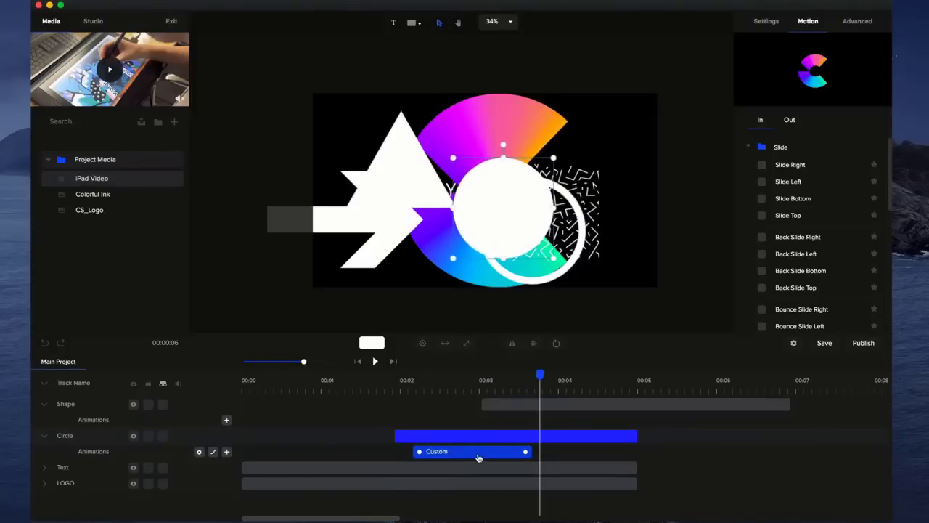
drag(495, 196, 472, 179)
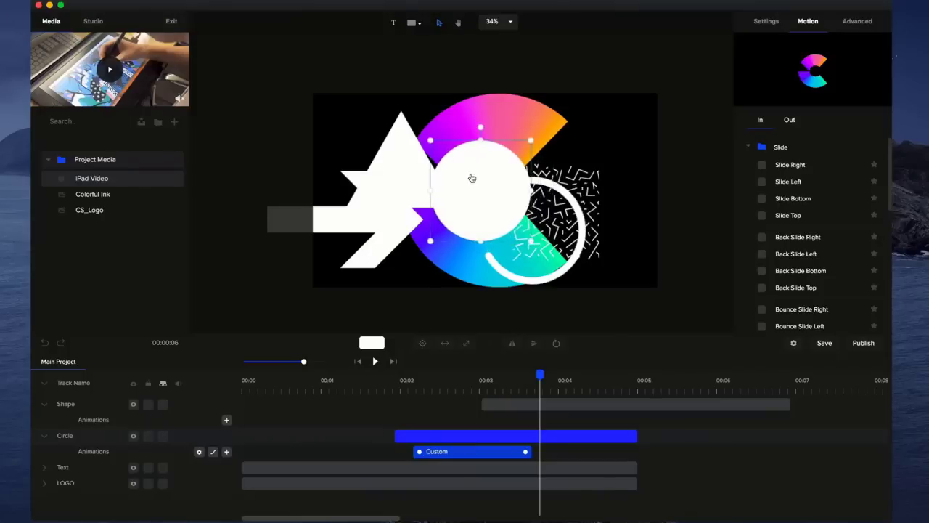
- Delete the custom animation and remove the Circle track from the timeline
right_click(501, 451)
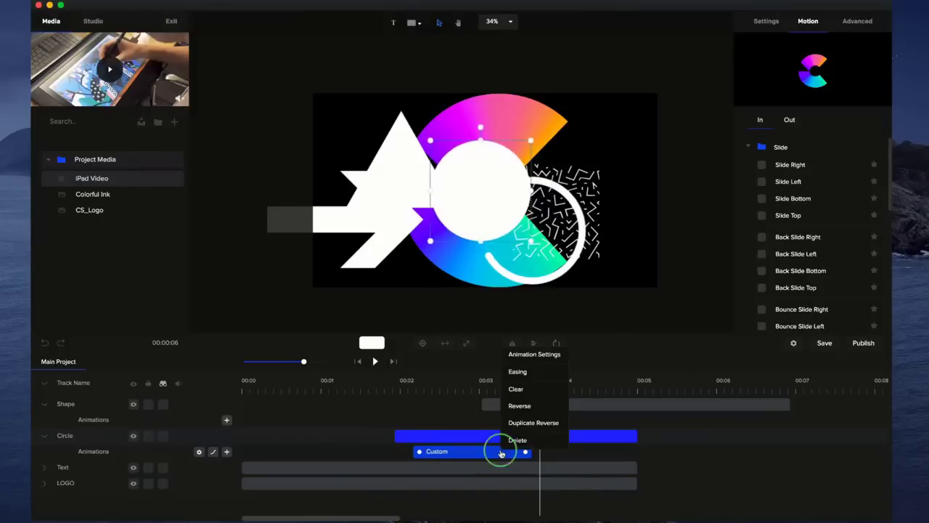
click(517, 439)
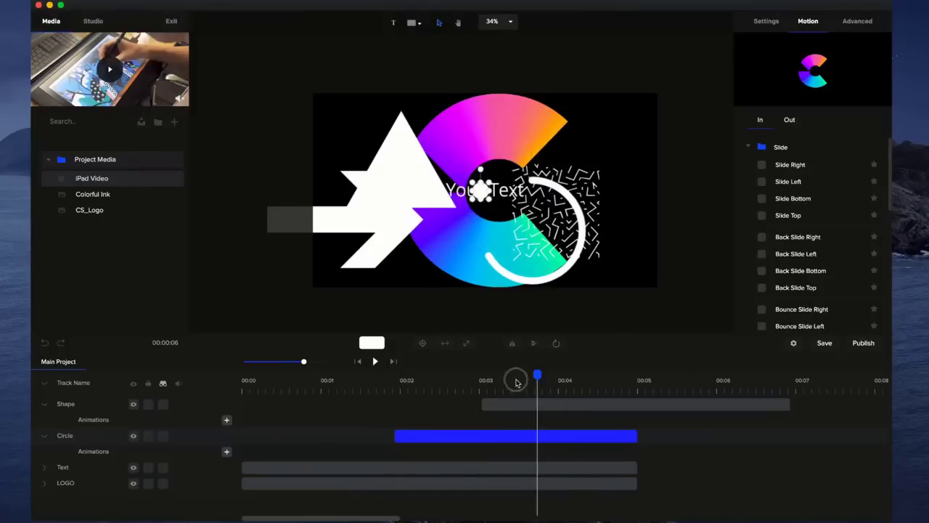
click(514, 380)
right_click(513, 437)
click(533, 466)
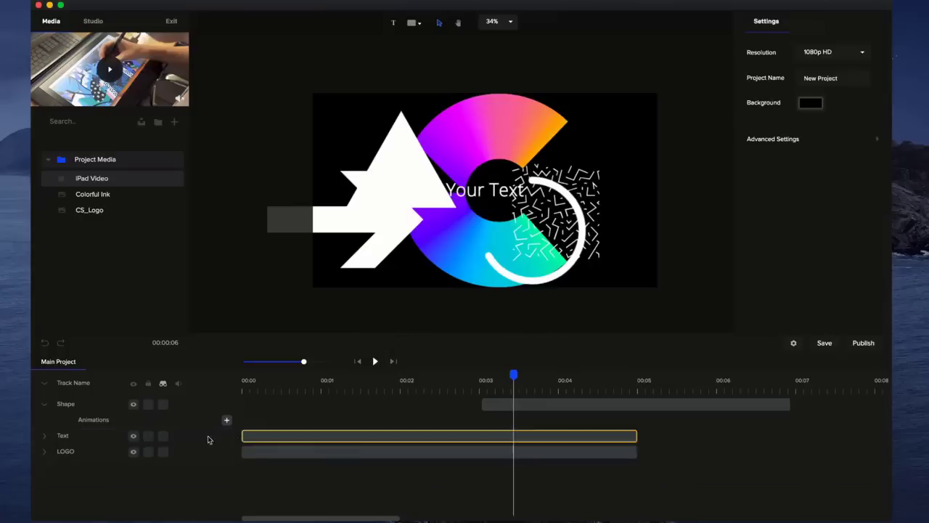
- Show the marked tracks again and expand the animation rows of the LOGO, Text, Arc and Shape tracks
click(45, 451)
click(45, 435)
click(162, 383)
scroll(82, 490, down, 1)
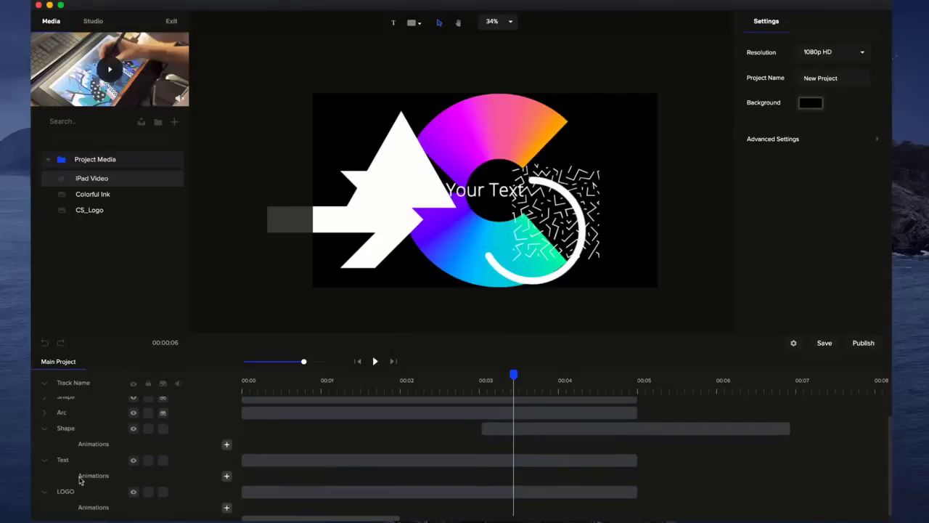
click(45, 413)
scroll(46, 415, up, 1)
click(45, 417)
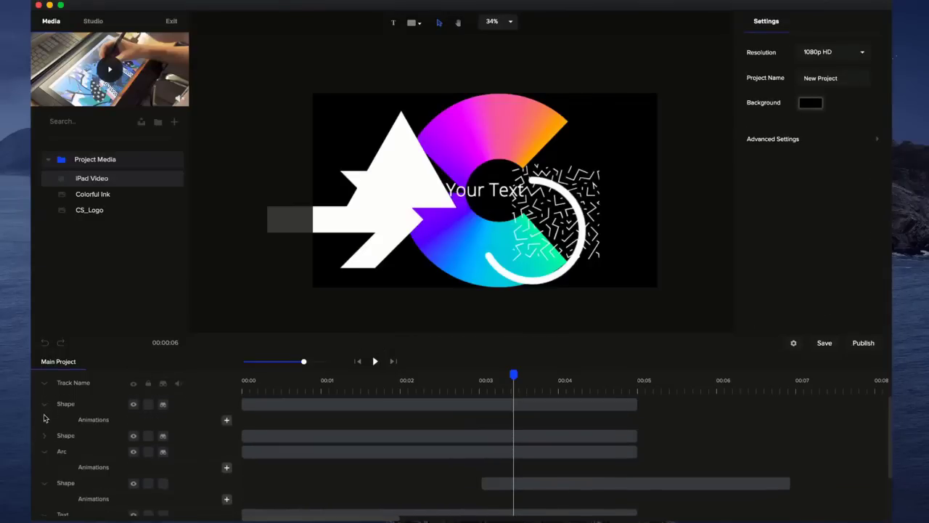
click(45, 436)
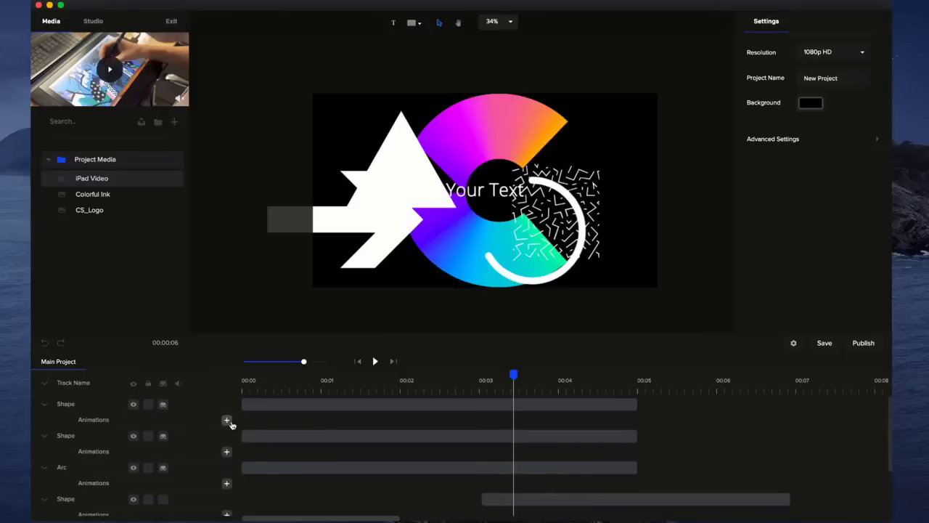
- Add a custom skew animation to the arrow's Shape track starting at about 3 seconds, and collapse all tracks
click(226, 420)
click(611, 348)
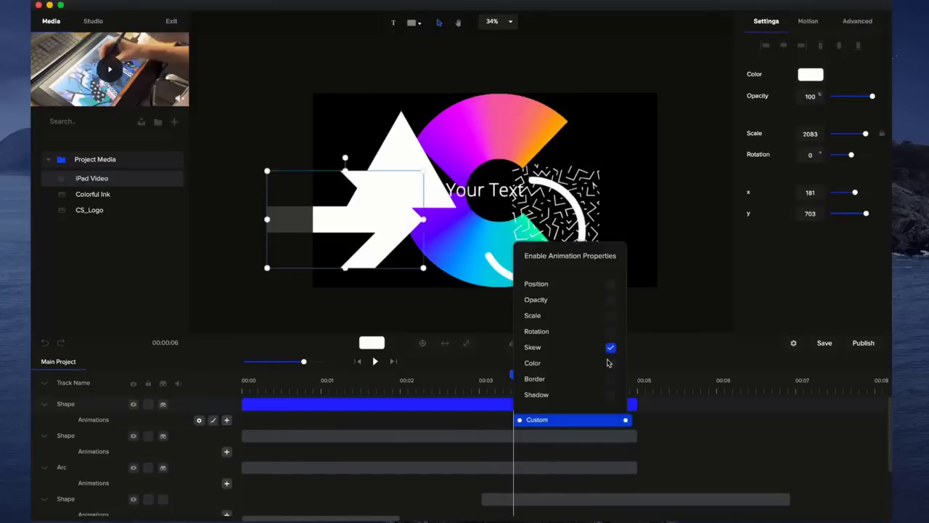
drag(571, 419, 516, 417)
scroll(196, 437, down, 3)
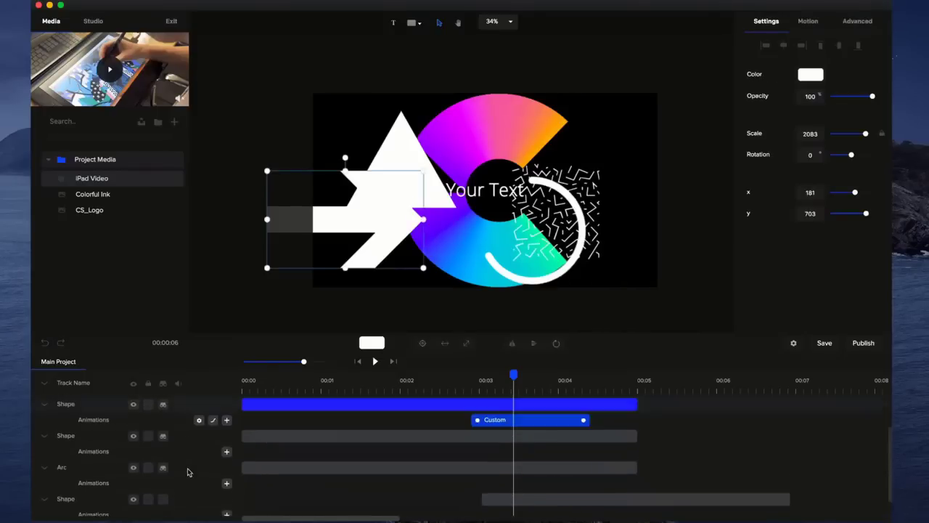
scroll(253, 456, up, 3)
click(45, 386)
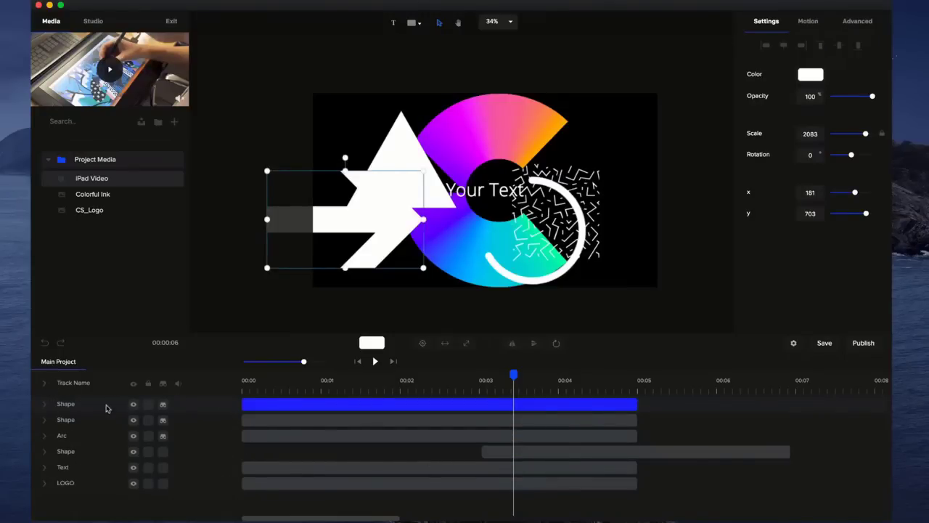
- Reorder the tracks so that Arc is at the top and the arrow and triangle Shape tracks are at the bottom
drag(85, 408, 81, 507)
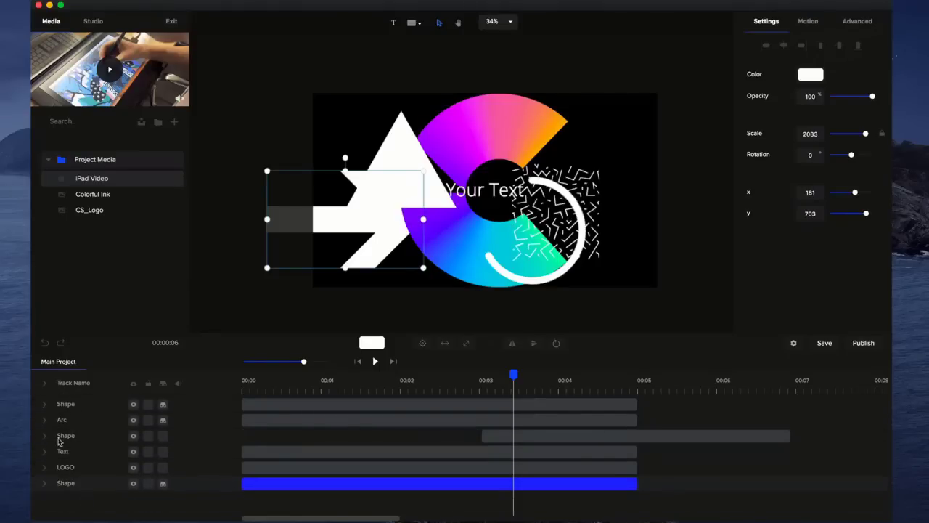
click(44, 382)
drag(73, 429, 84, 497)
click(47, 384)
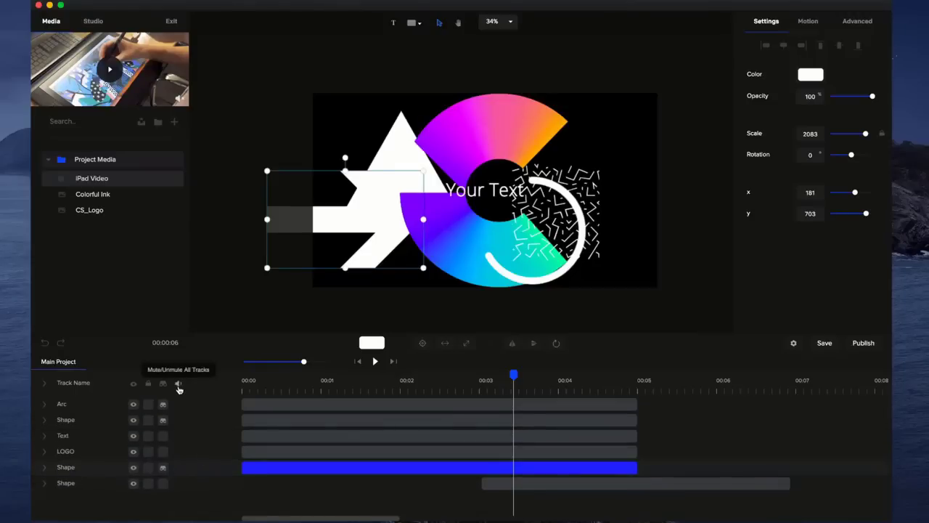
- Expand all tracks and play the project from the start of the timeline
click(45, 384)
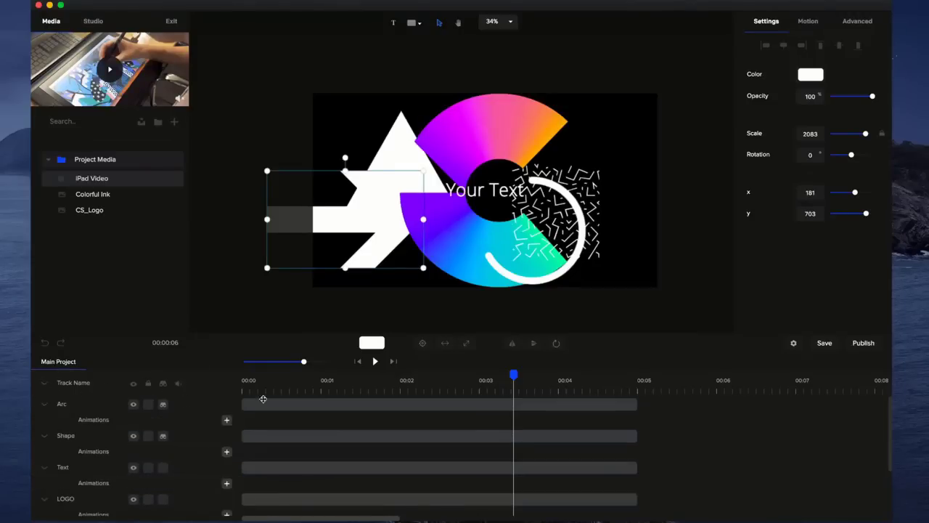
drag(513, 376, 218, 392)
click(375, 362)
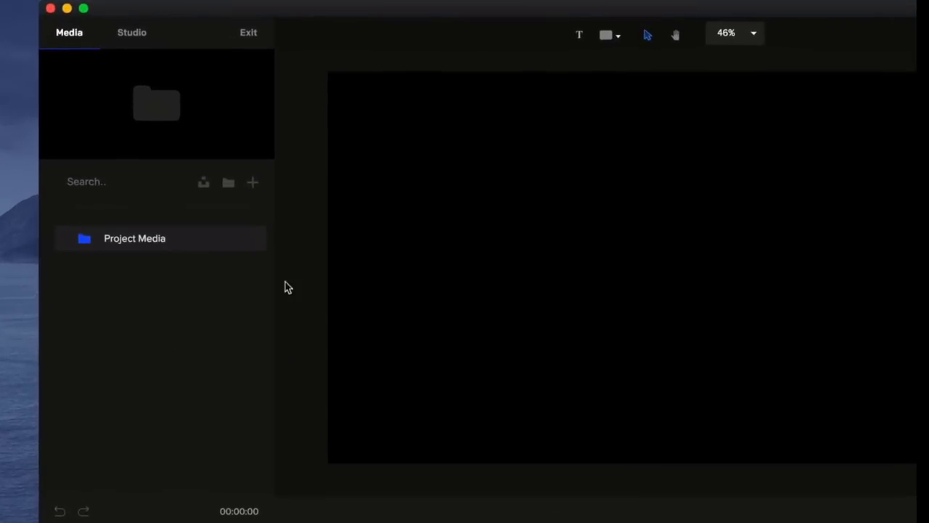
- Import all files from the CreateStudio Resources folder into the project media and preview the Eye graphic
click(254, 185)
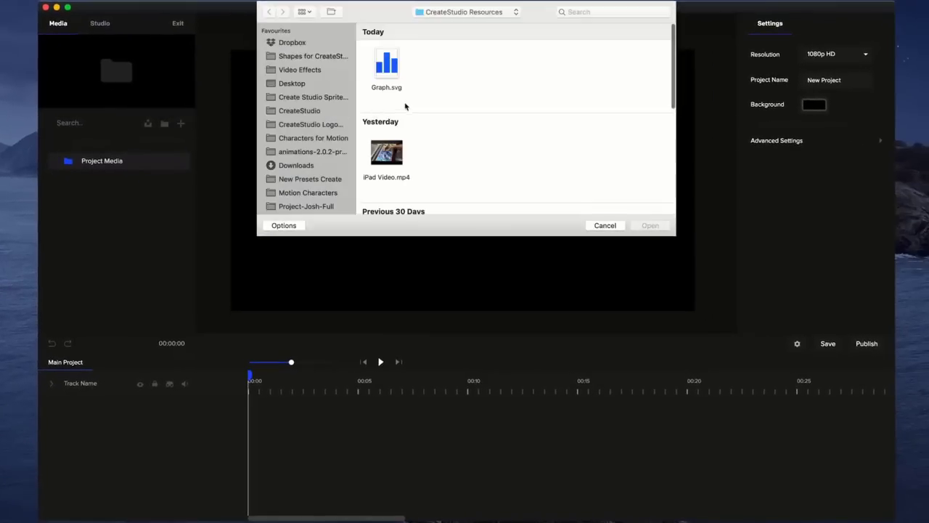
drag(649, 48, 353, 225)
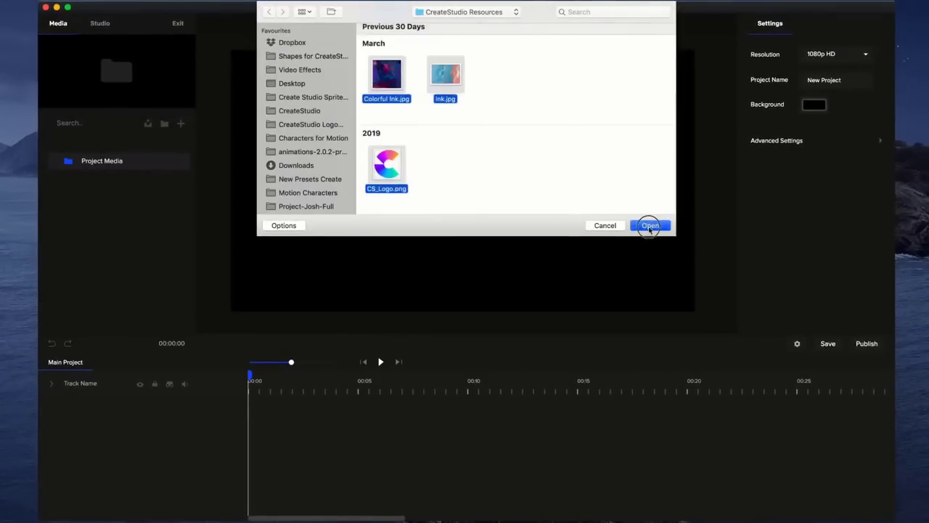
click(650, 225)
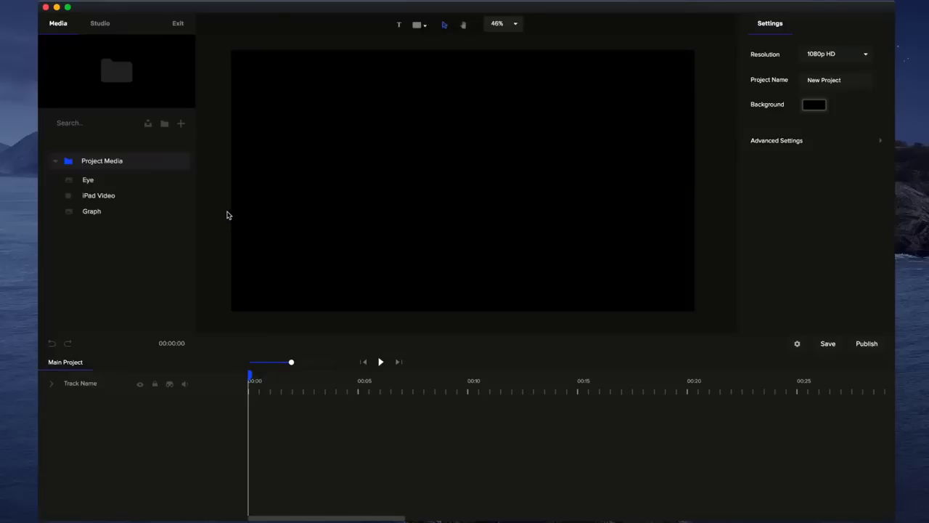
click(101, 180)
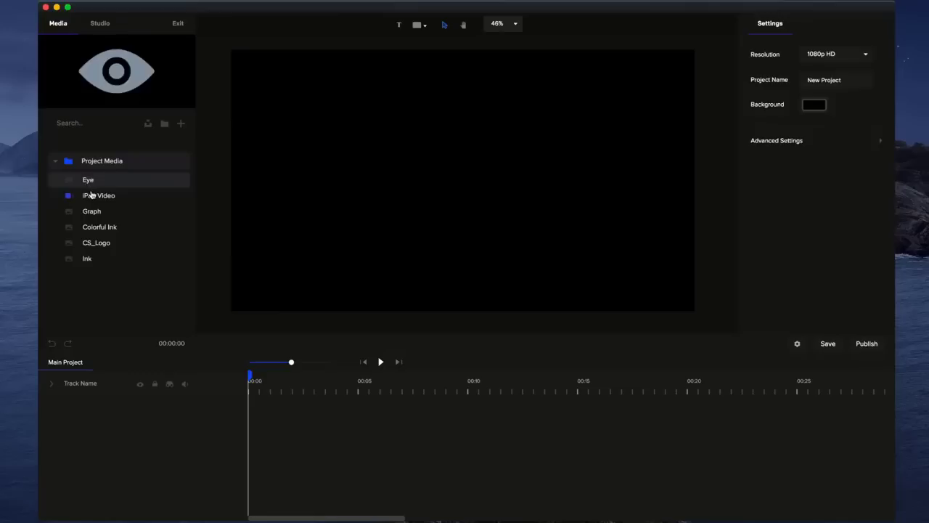
- Preview the iPad Video, Graph, Colorful Ink, CS_Logo and Ink files in the project media
click(92, 194)
click(112, 73)
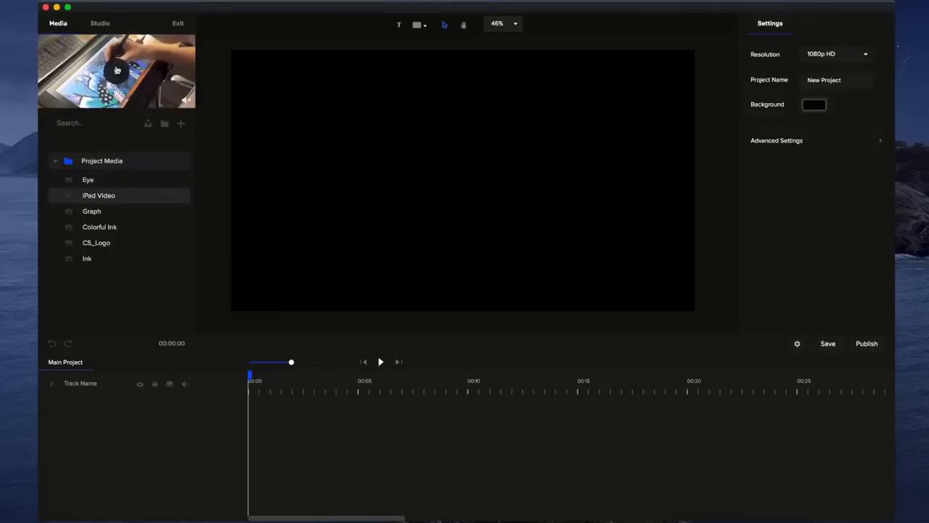
click(112, 213)
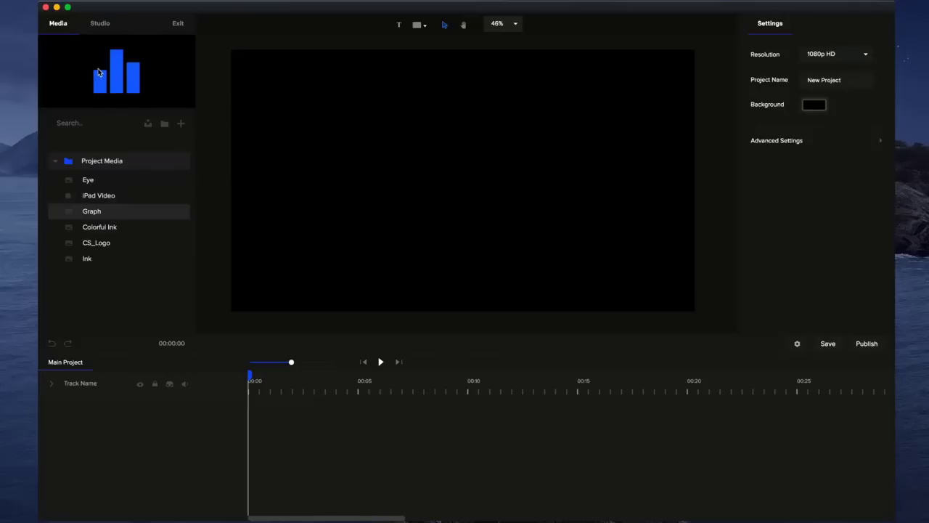
click(113, 228)
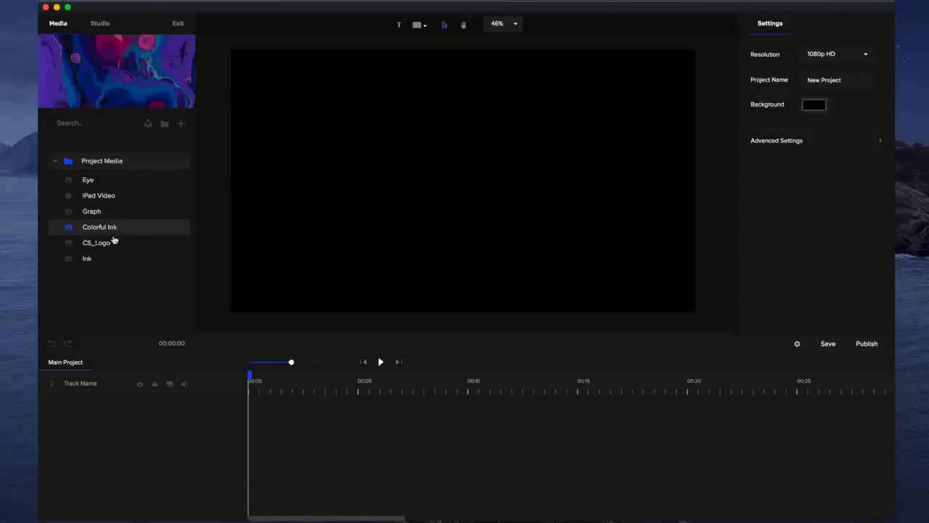
click(115, 247)
click(111, 261)
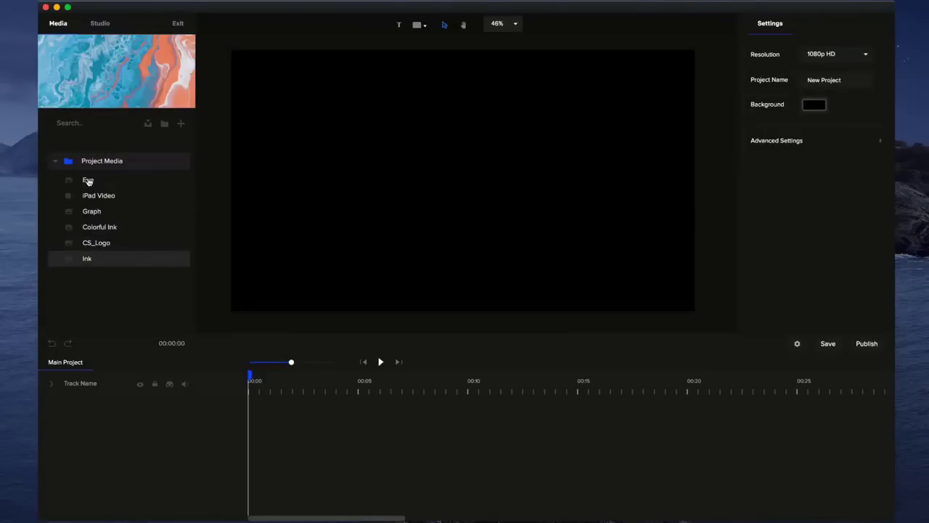
- Place the Eye graphic on the canvas and set its color to bright blue #28A3FF
drag(85, 181, 387, 212)
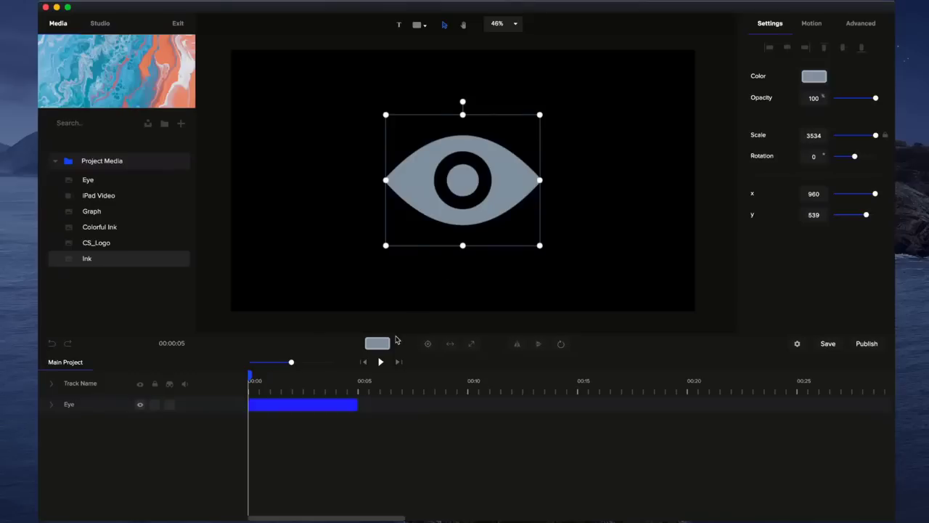
click(378, 343)
drag(826, 92, 862, 63)
- Apply a linear gradient fill to the eye, with purple #C916FF as the second color
click(802, 51)
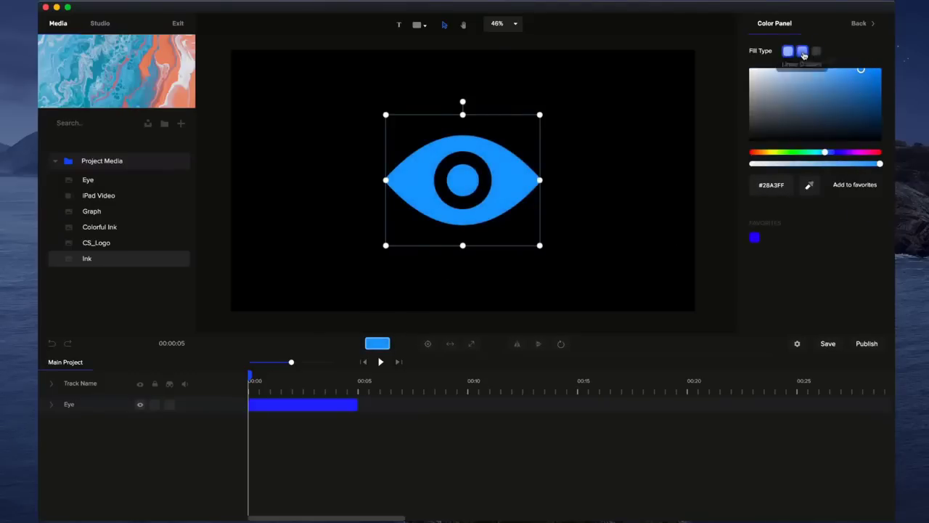
click(872, 51)
drag(860, 103, 871, 71)
drag(845, 152, 853, 153)
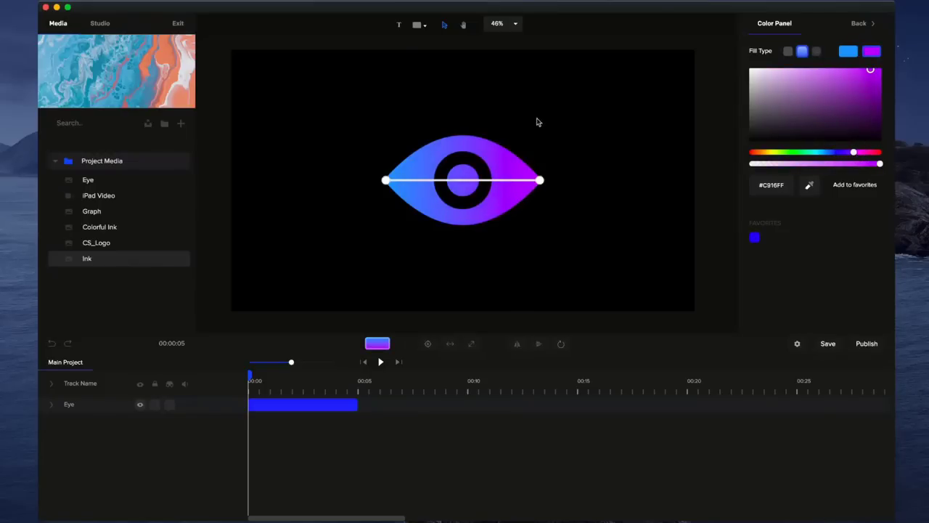
click(541, 154)
click(512, 186)
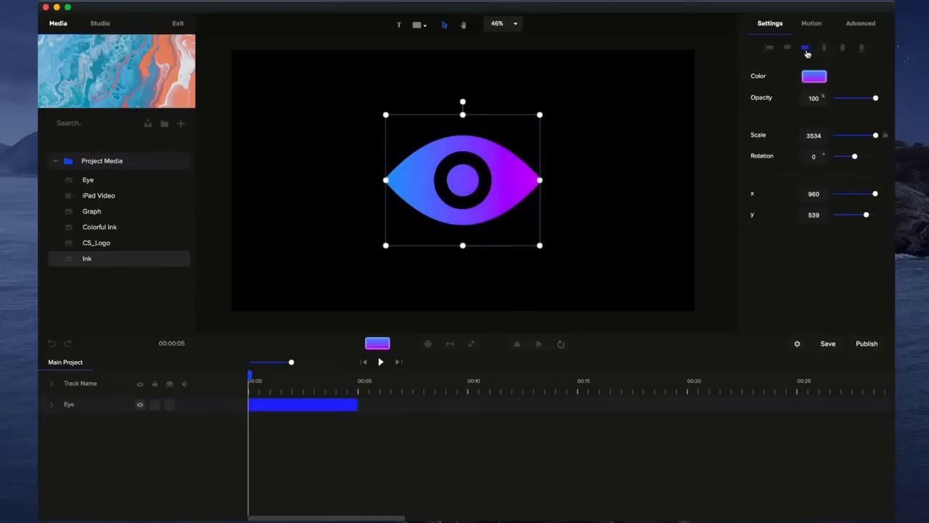
- Add the Bounce Scale Up entrance animation from the Zoom motions to the eye and play it
click(811, 24)
click(752, 167)
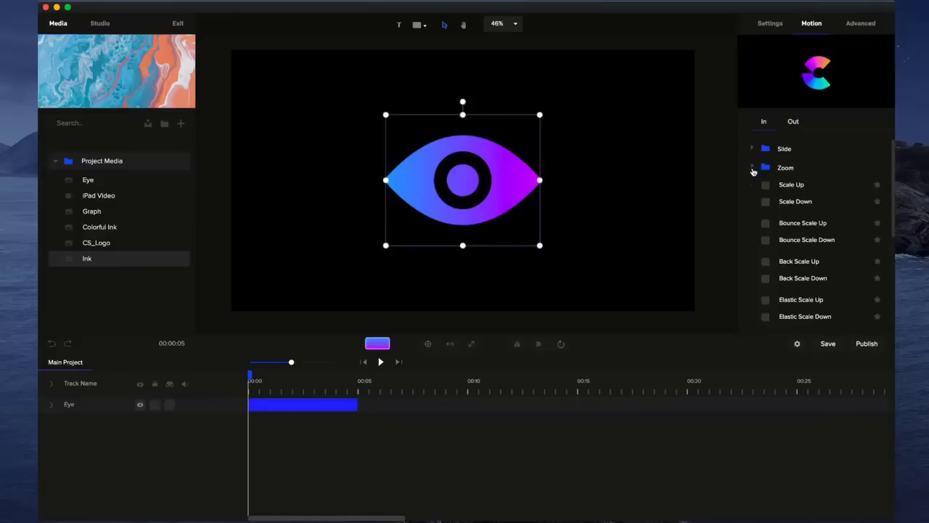
click(765, 225)
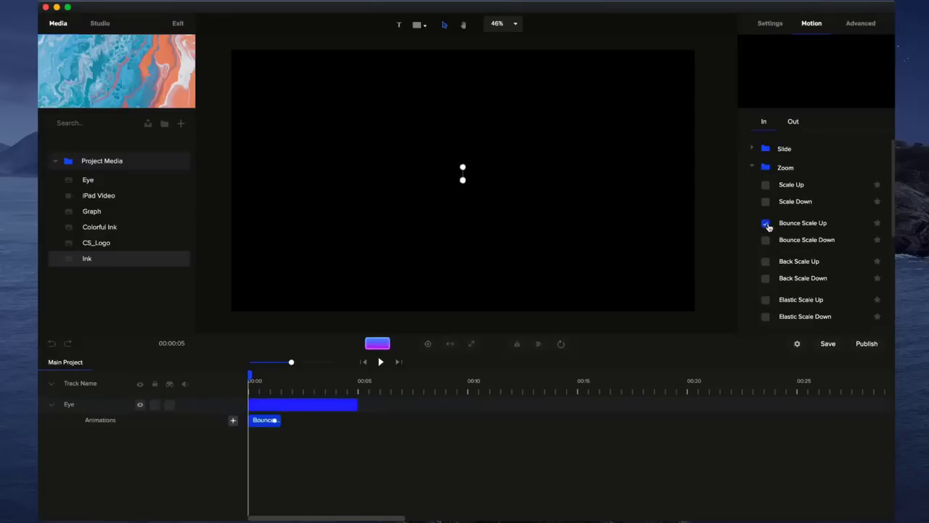
click(381, 362)
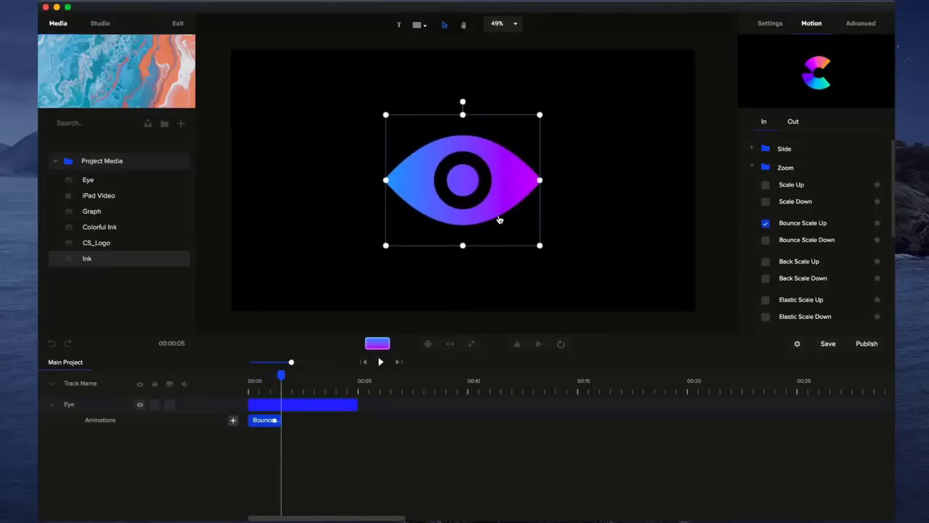
- Remove the bounce animation from the Eye track and delete the eye from the canvas
key(Delete)
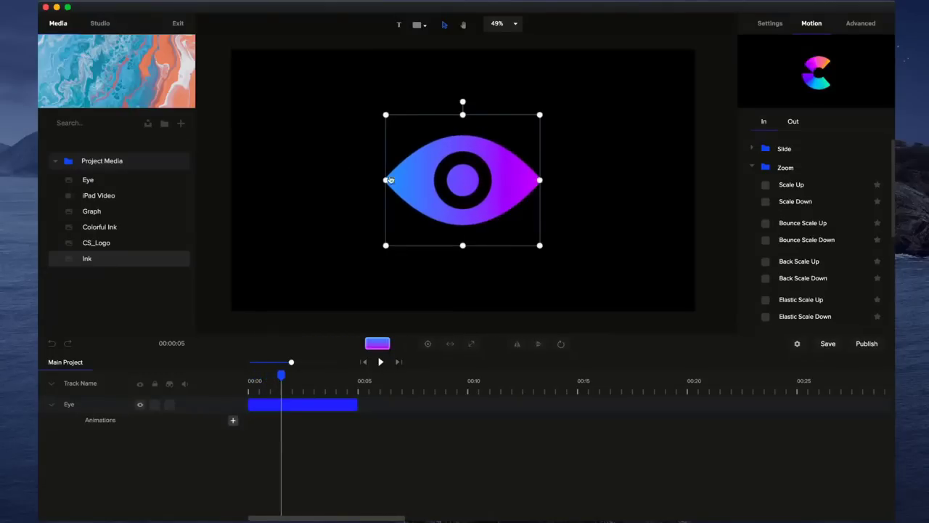
click(92, 211)
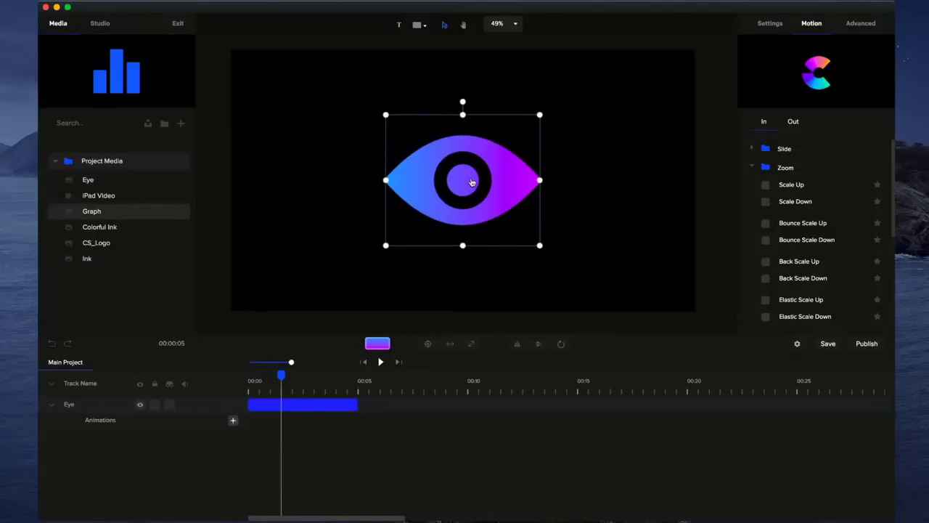
key(Delete)
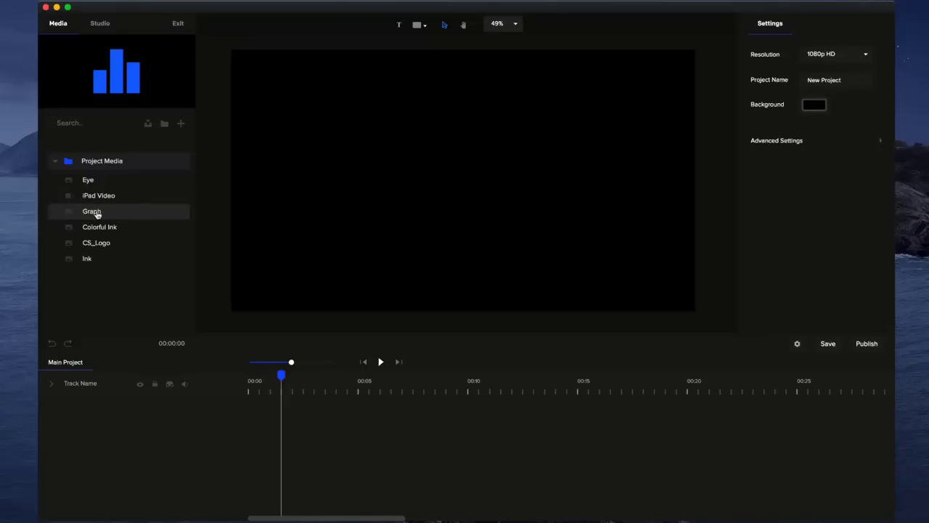
- Place the Graph SVG on the canvas as an image, check its single track, and delete it
drag(93, 216, 390, 241)
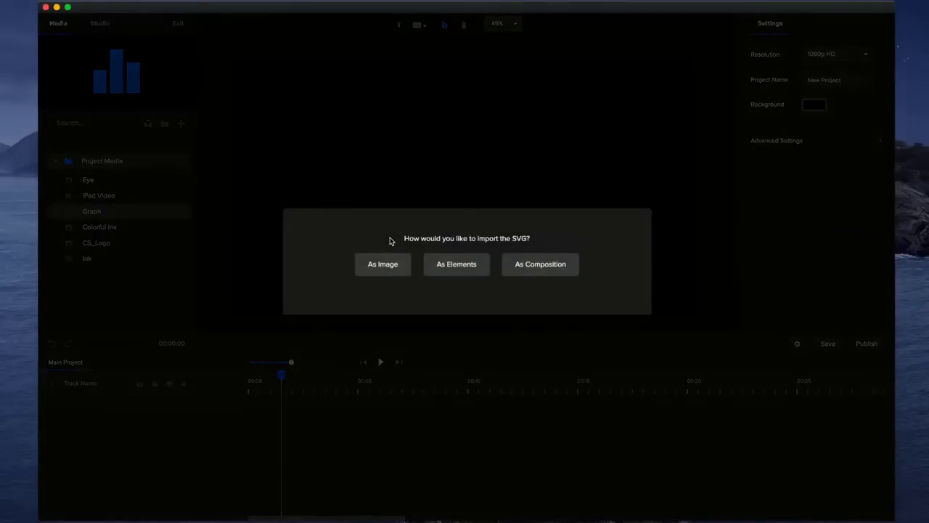
click(381, 275)
click(403, 268)
drag(479, 225, 474, 227)
drag(347, 404, 316, 404)
click(232, 375)
key(Delete)
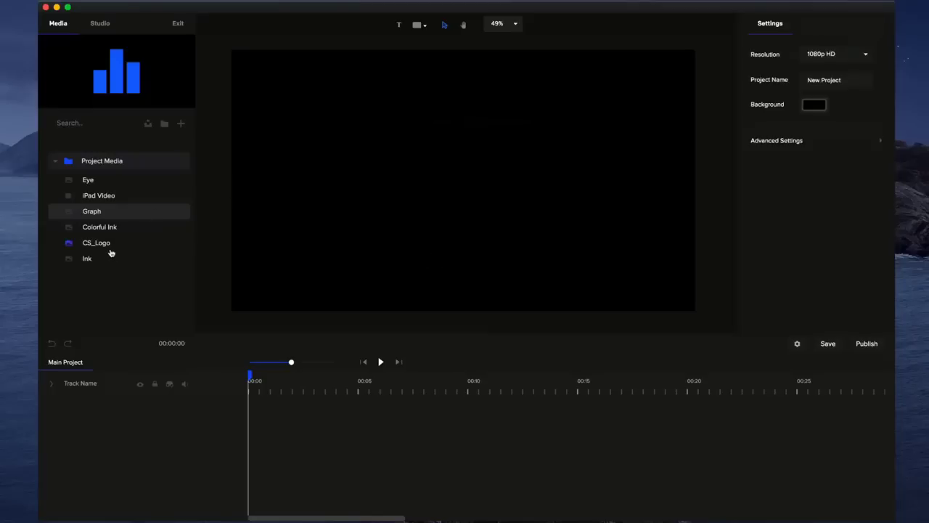
- Place the Graph SVG on the canvas as separate elements
drag(107, 213, 396, 232)
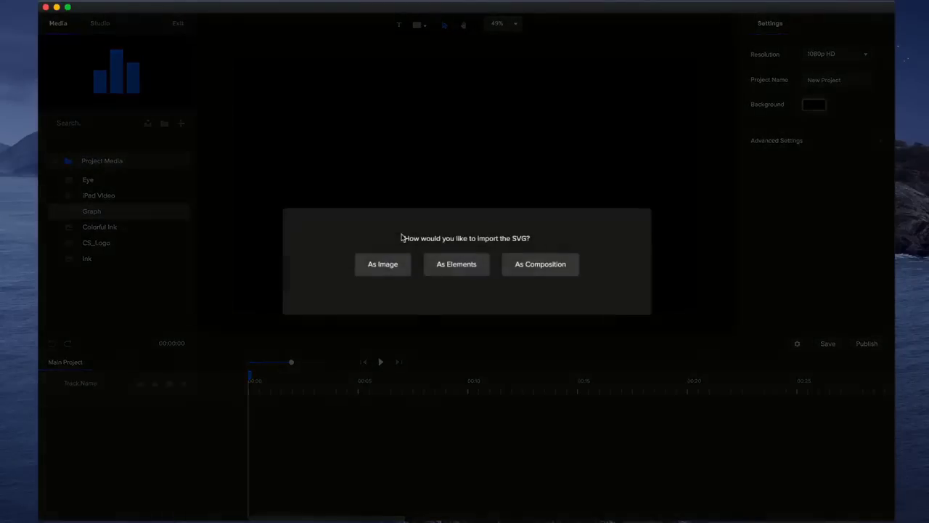
click(468, 266)
click(585, 207)
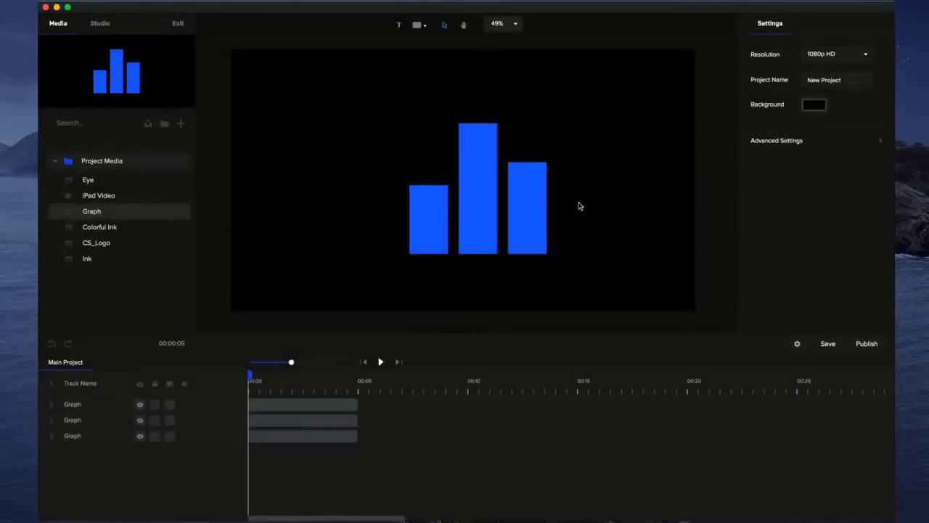
- Change the fill color of the graph's shortest bar to white and select the tallest bar on its own
click(476, 171)
click(430, 233)
click(817, 78)
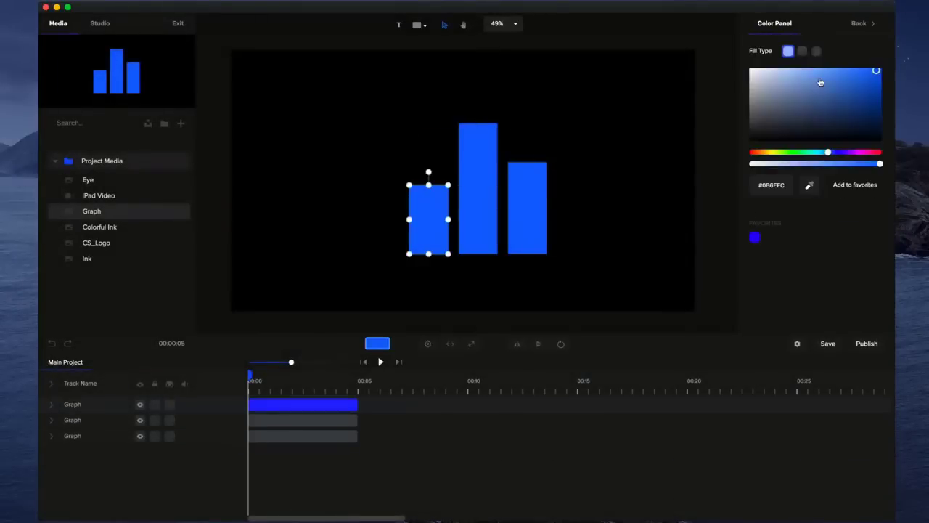
drag(817, 79, 749, 69)
click(485, 150)
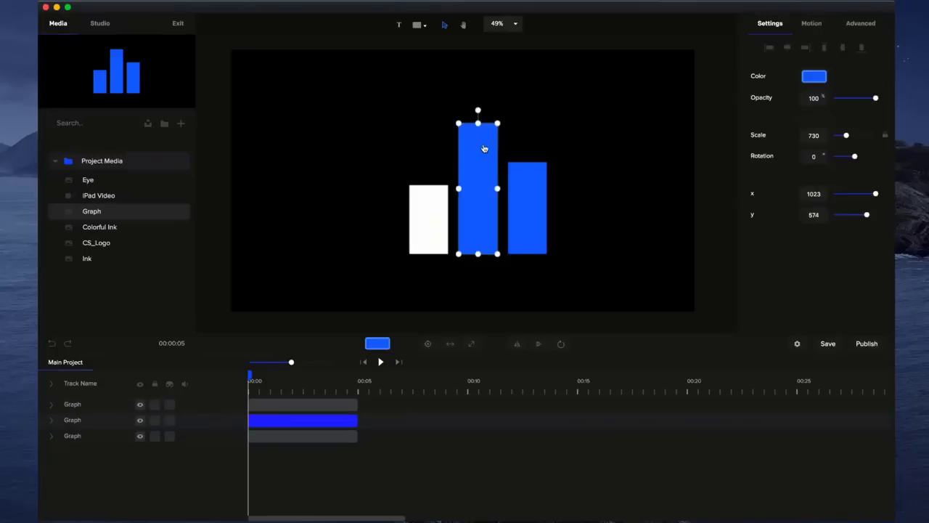
mouse_move(478, 124)
mouse_down()
mouse_move(478, 180)
mouse_move(477, 123)
mouse_up()
click(592, 159)
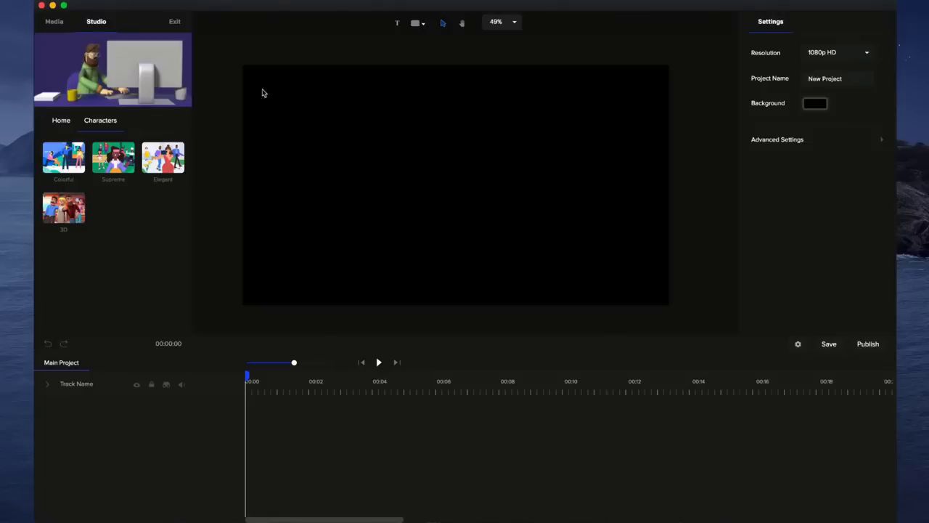
- Add the Gym background from the Studio library's Supreme backgrounds to the canvas and play its animation
click(51, 23)
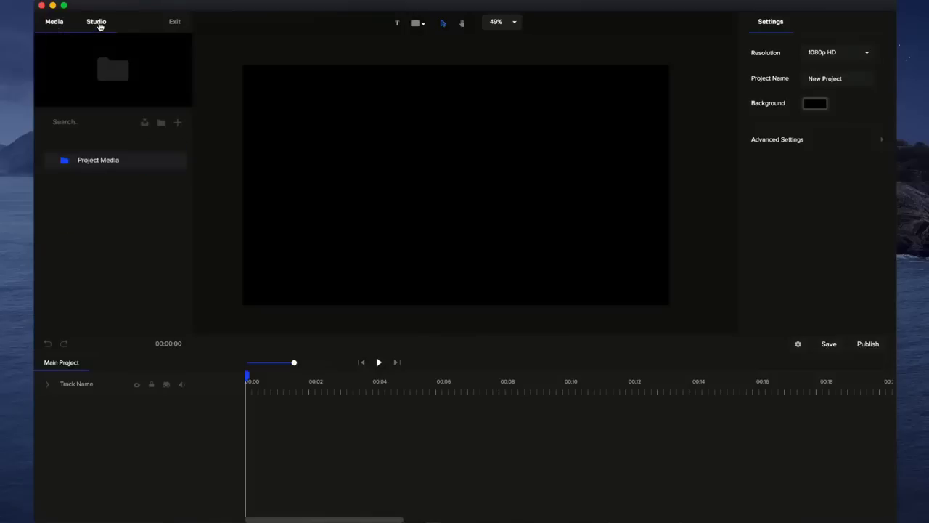
click(97, 23)
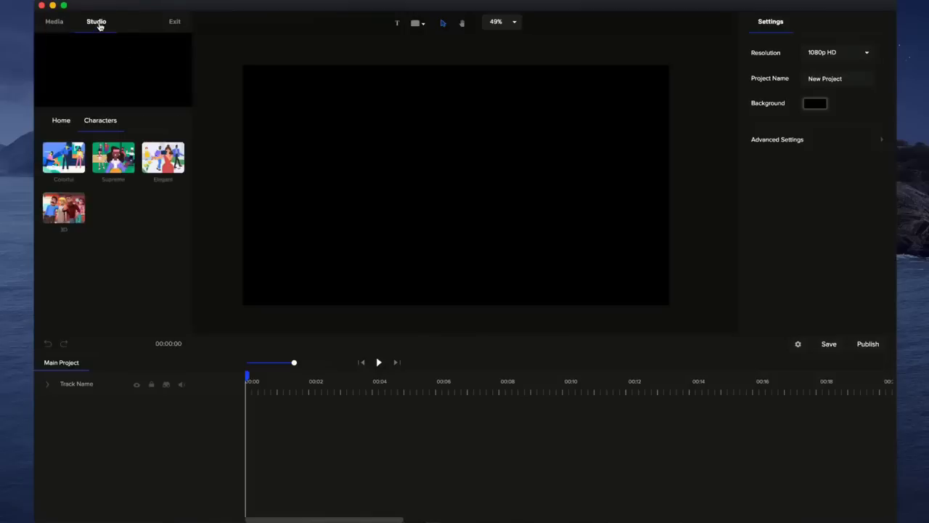
click(57, 121)
click(107, 210)
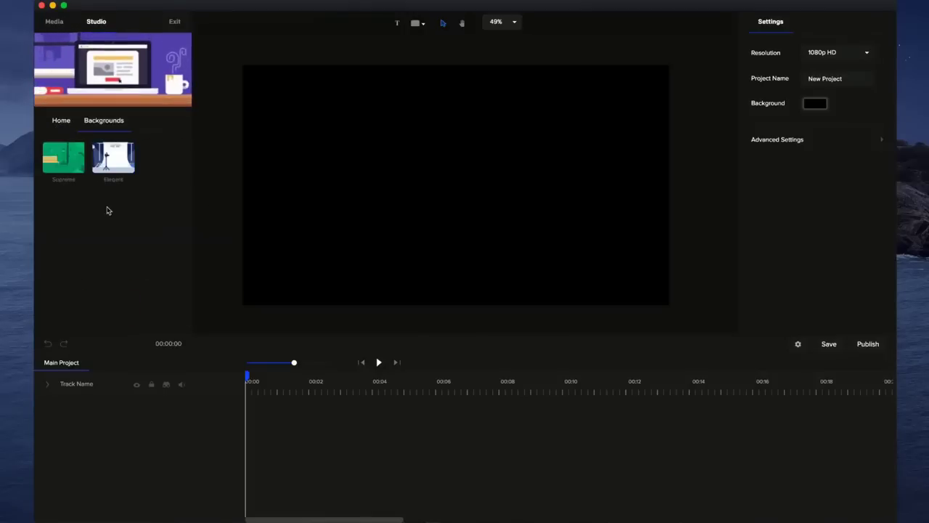
click(63, 157)
scroll(124, 243, down, 3)
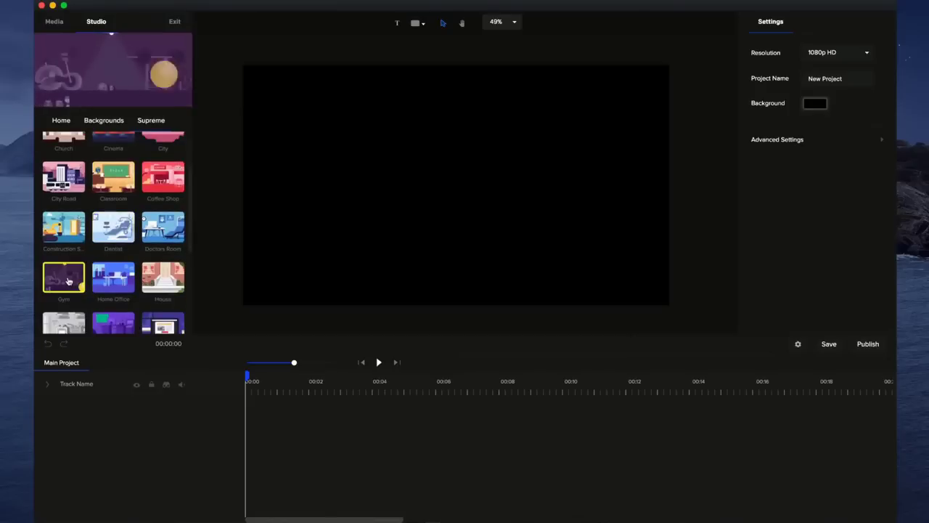
drag(69, 281, 357, 237)
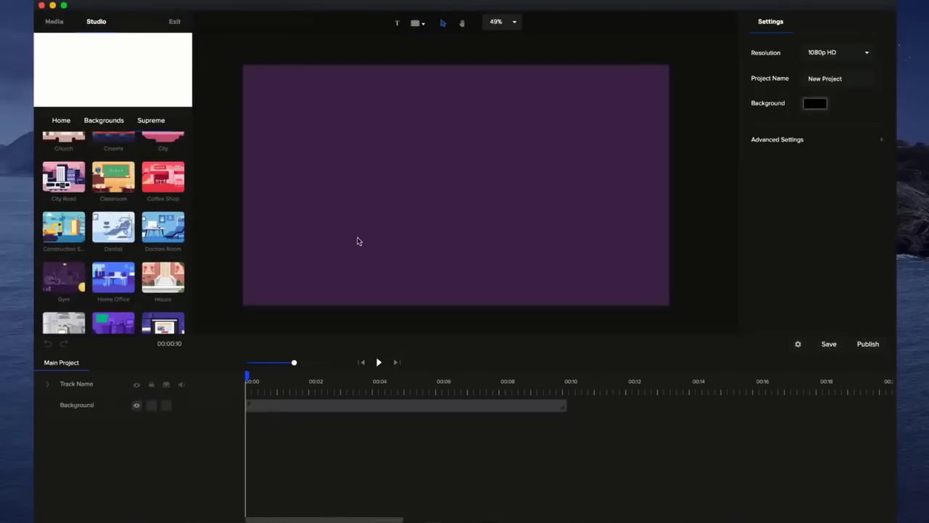
click(378, 363)
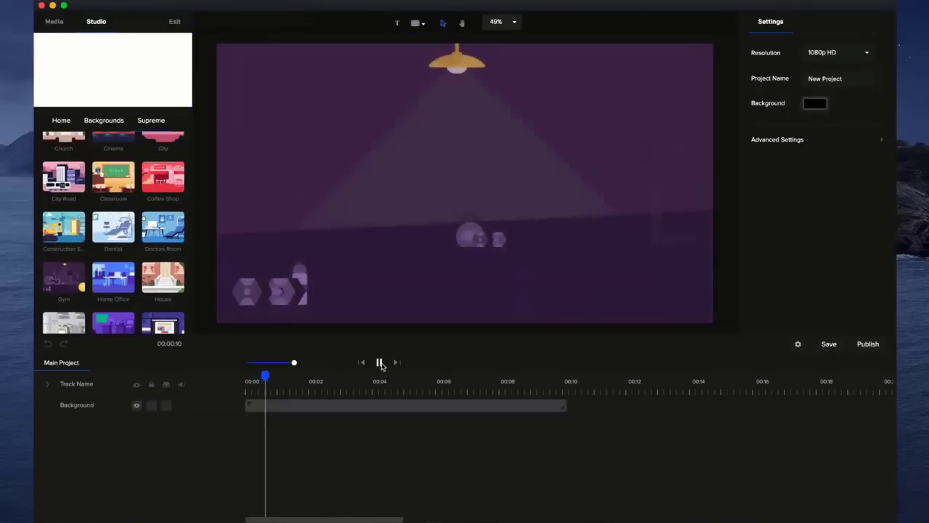
click(379, 362)
- Open the Gym background's composition and adjust the dumbbell to scale 59 at x 266, y 948
click(336, 408)
double_click(315, 403)
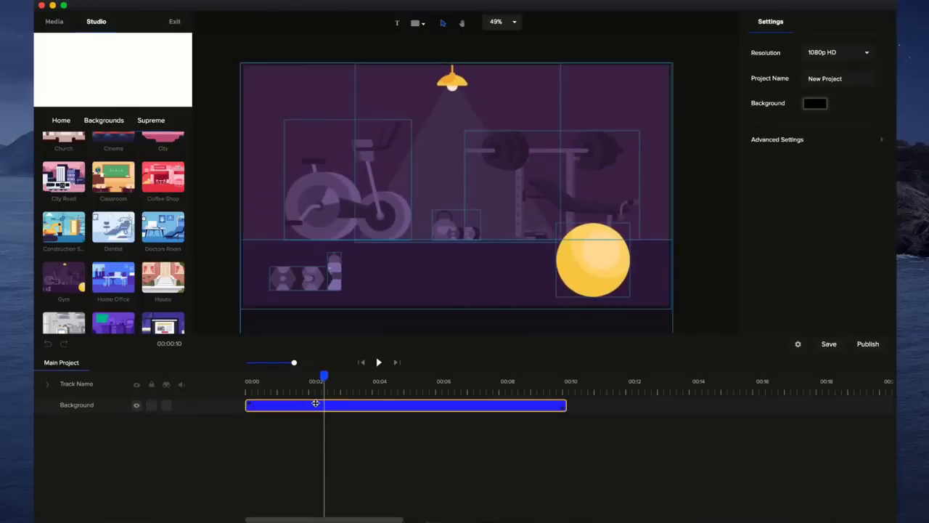
drag(324, 375, 305, 376)
click(301, 284)
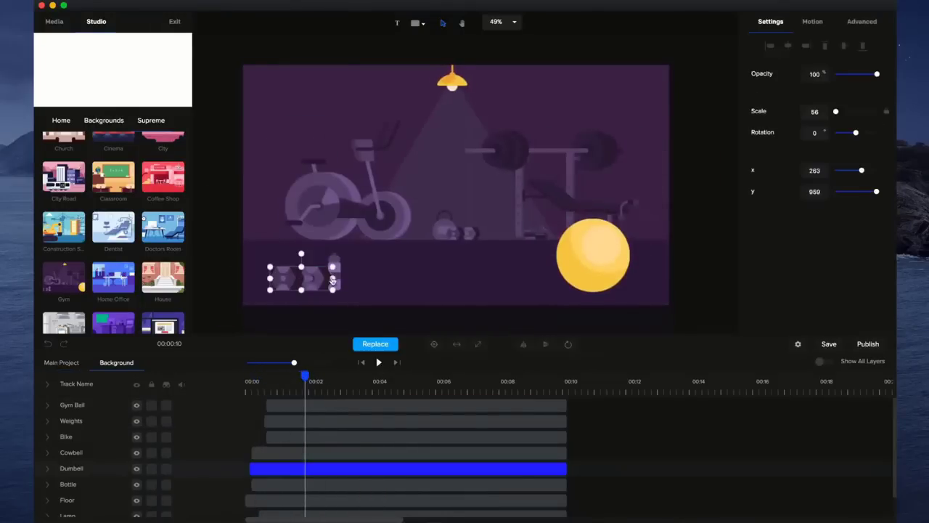
drag(298, 285, 308, 276)
mouse_move(308, 374)
mouse_down()
mouse_move(249, 378)
mouse_move(314, 378)
mouse_up()
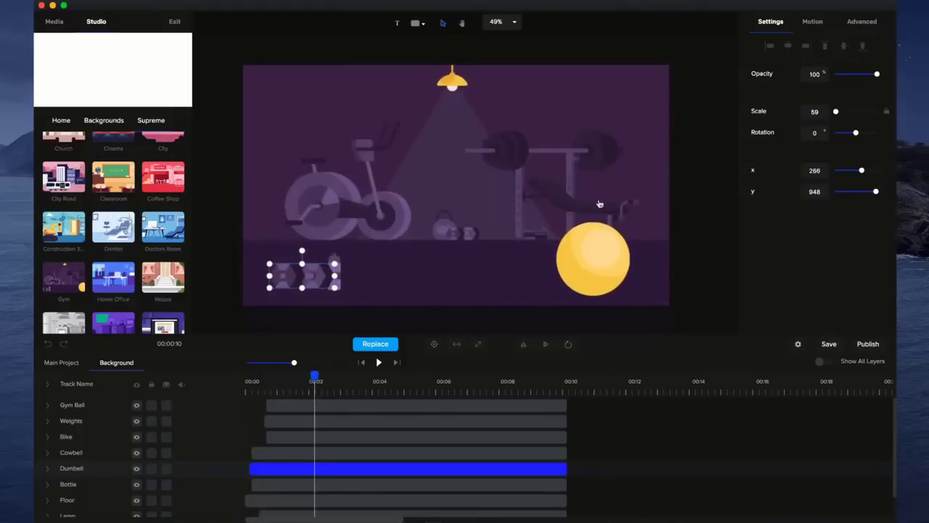
- Examine the Dumbell track's slide animation and the available motion presets, and return the playhead to the start
click(45, 468)
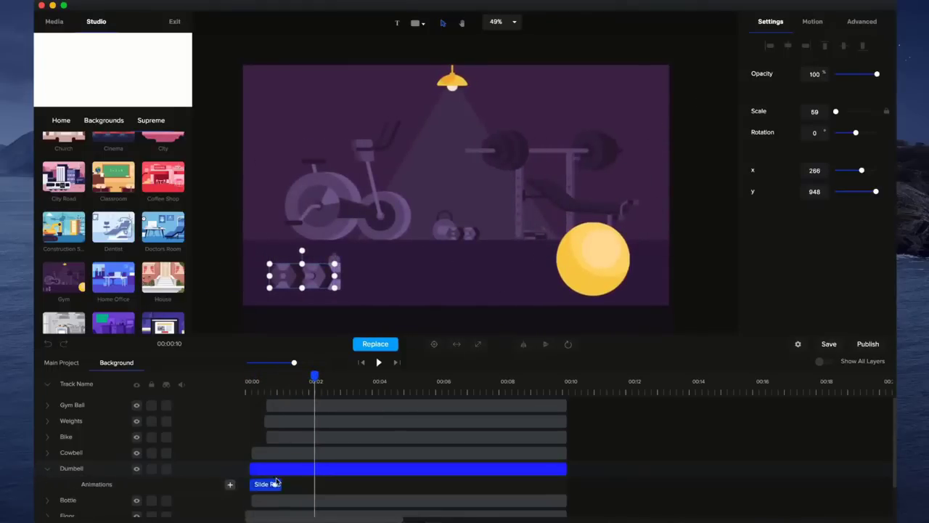
click(813, 24)
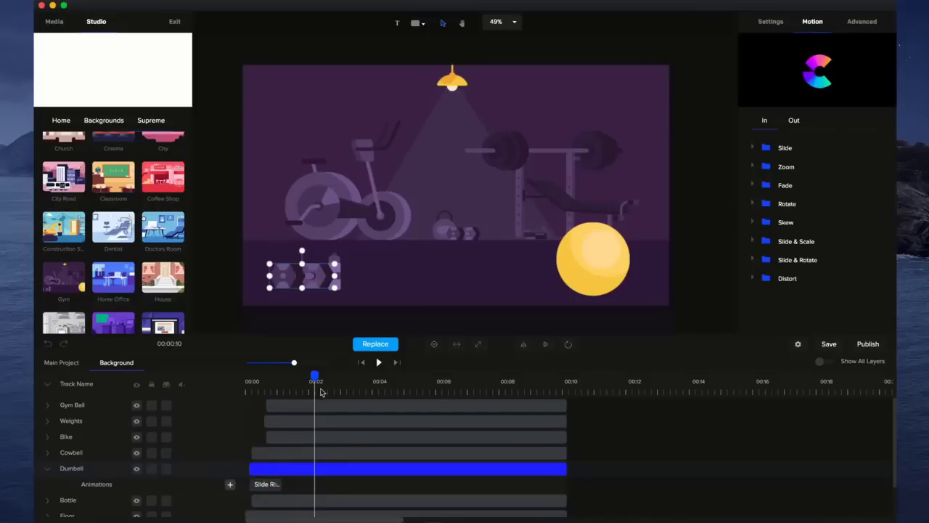
drag(315, 378, 226, 392)
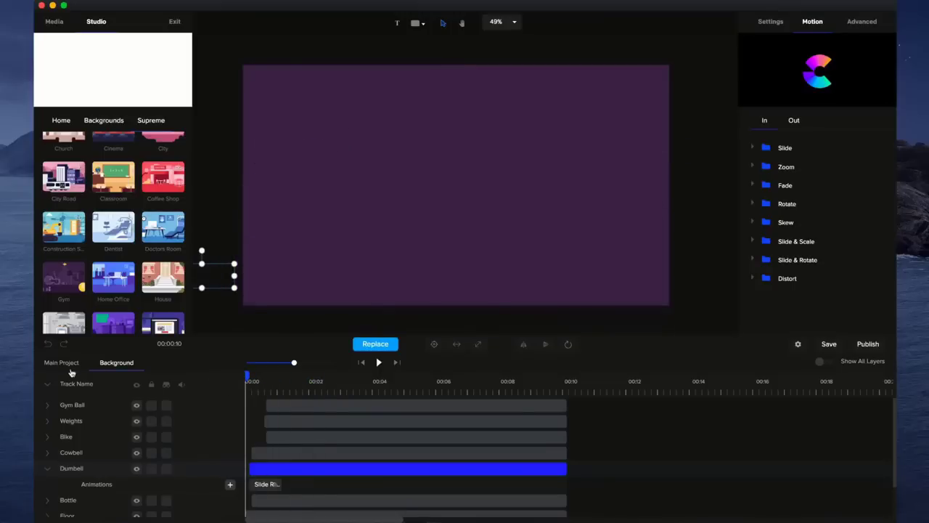
- Return to the main project timeline and scrub the Gym background to about 1.5 seconds
click(61, 363)
click(271, 401)
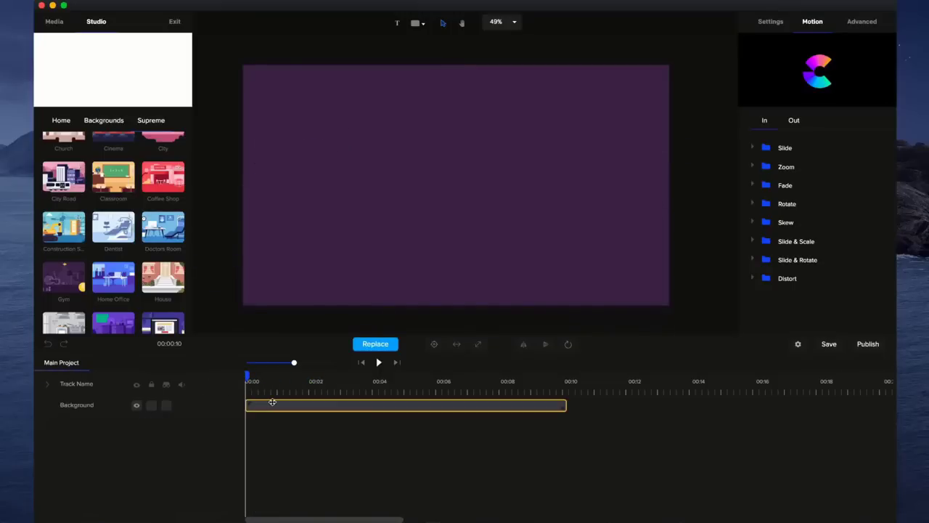
drag(246, 376, 296, 388)
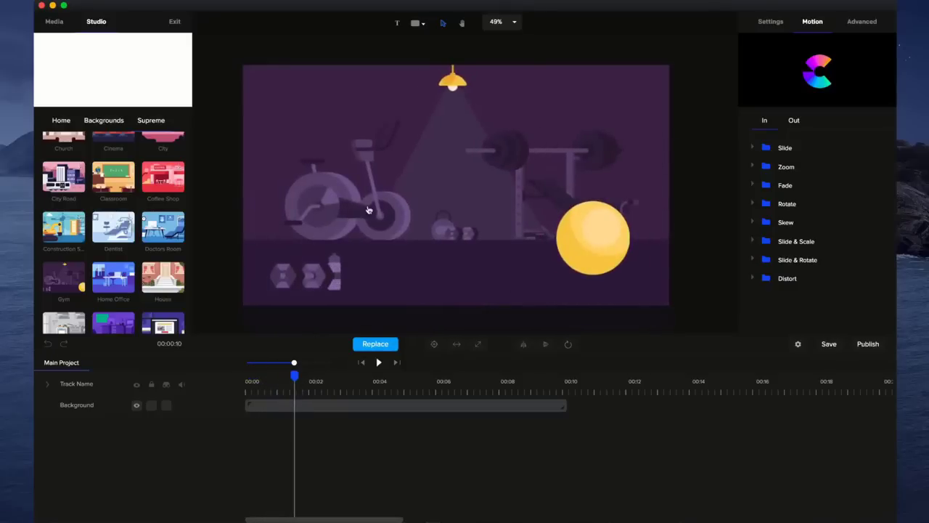
- Lock the Background track and add the Fitness Girl from the Studio library's Supreme characters to the canvas
click(151, 405)
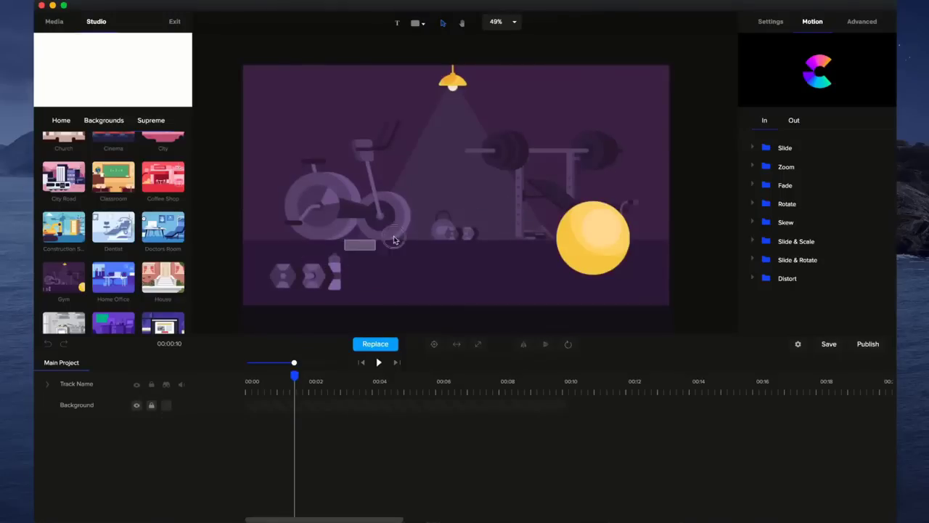
click(62, 121)
click(104, 172)
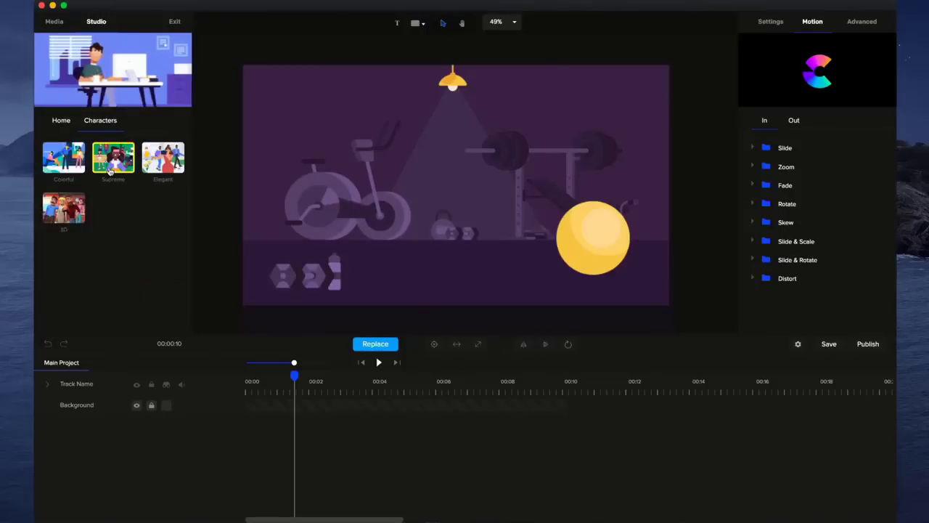
click(110, 171)
click(111, 168)
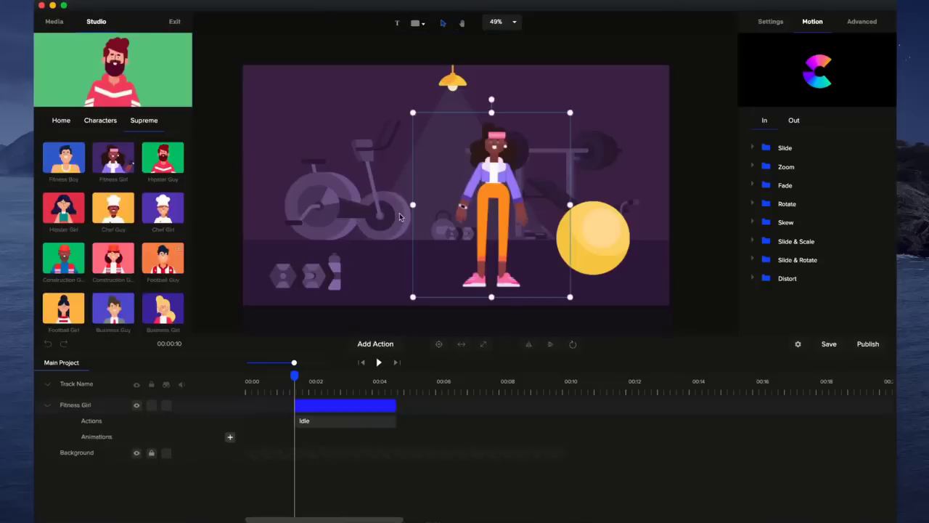
- Place the Fitness Girl in front of the exercise bike and enlarge her slightly
drag(479, 228, 438, 224)
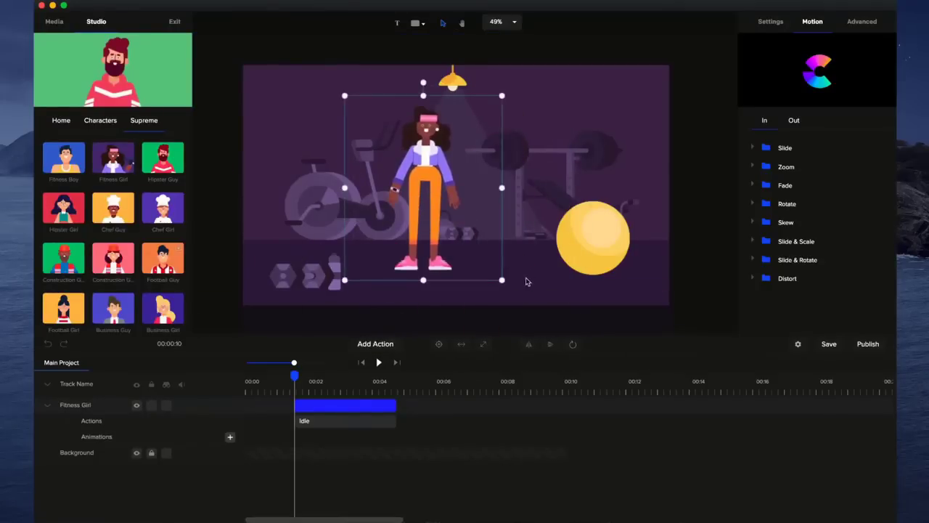
mouse_move(502, 283)
mouse_down()
mouse_move(527, 288)
mouse_move(506, 285)
mouse_up()
drag(434, 219, 440, 223)
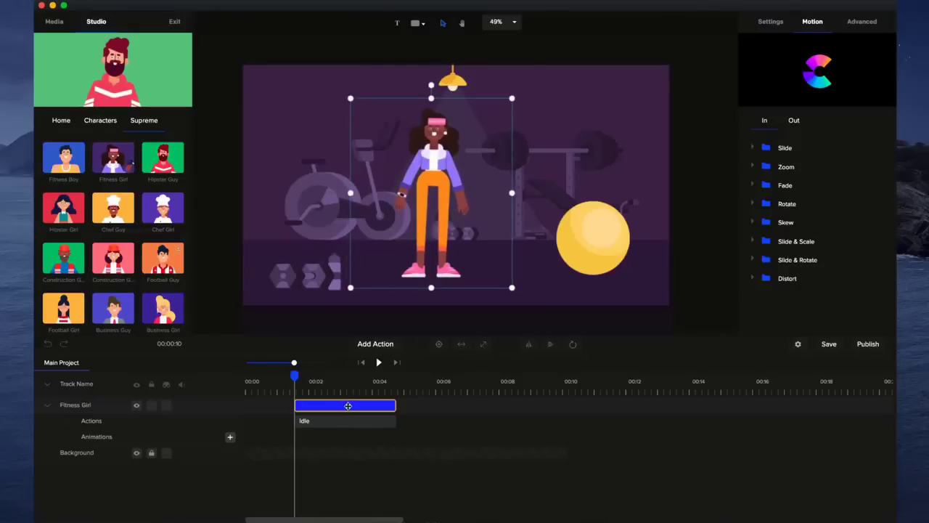
- Move the Fitness Girl clip to the start of the timeline and play the scene from the beginning
drag(365, 409, 274, 415)
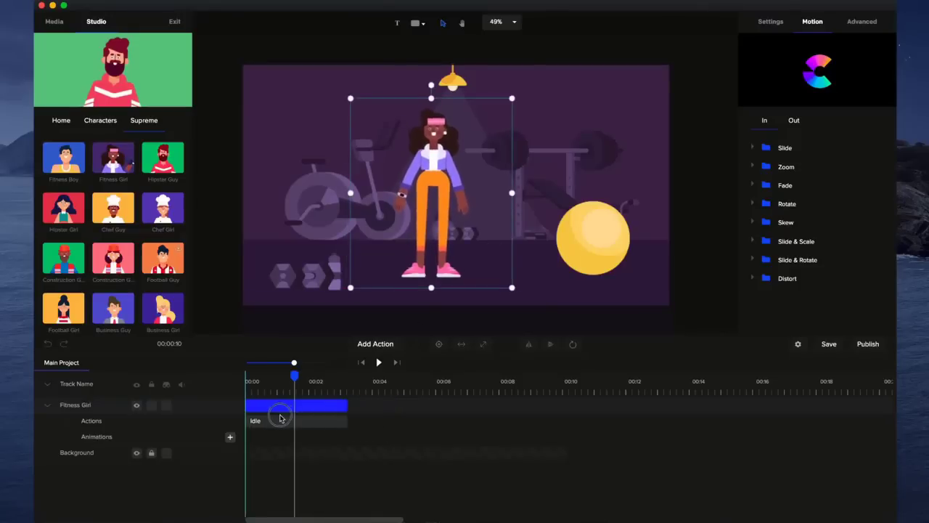
drag(294, 374, 235, 379)
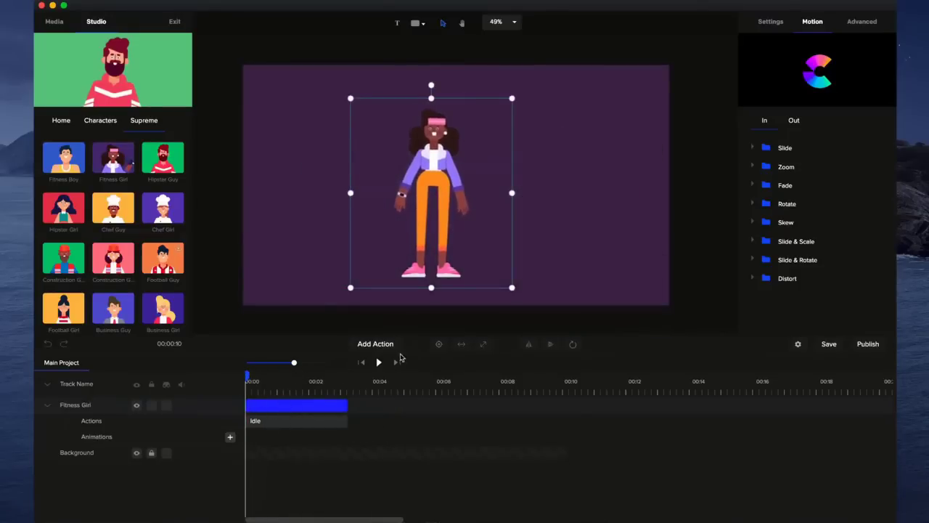
click(378, 363)
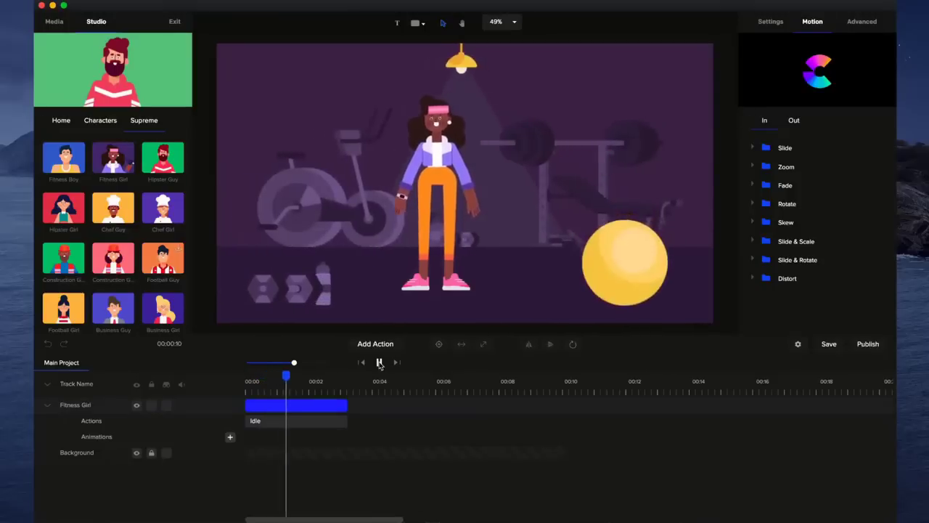
click(379, 362)
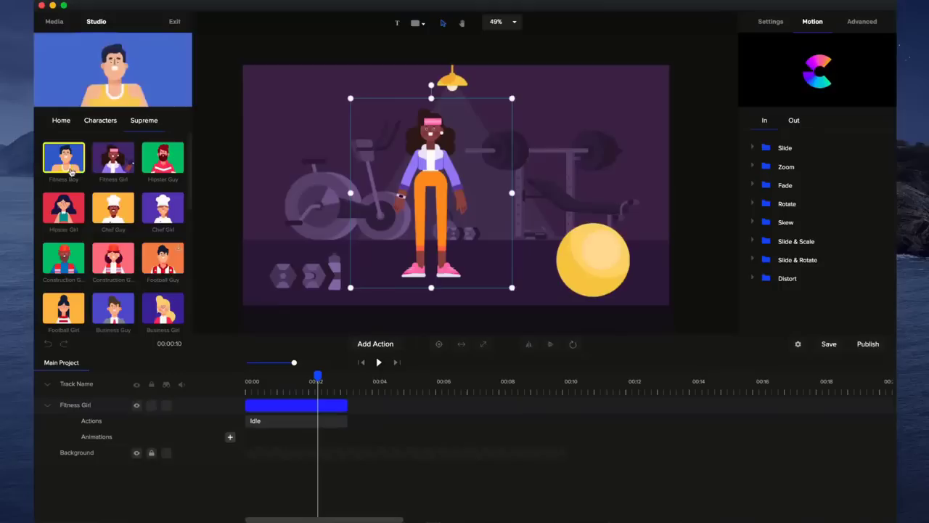
- Review the available character styles and the Supreme character set, and return the playhead to the start
click(100, 121)
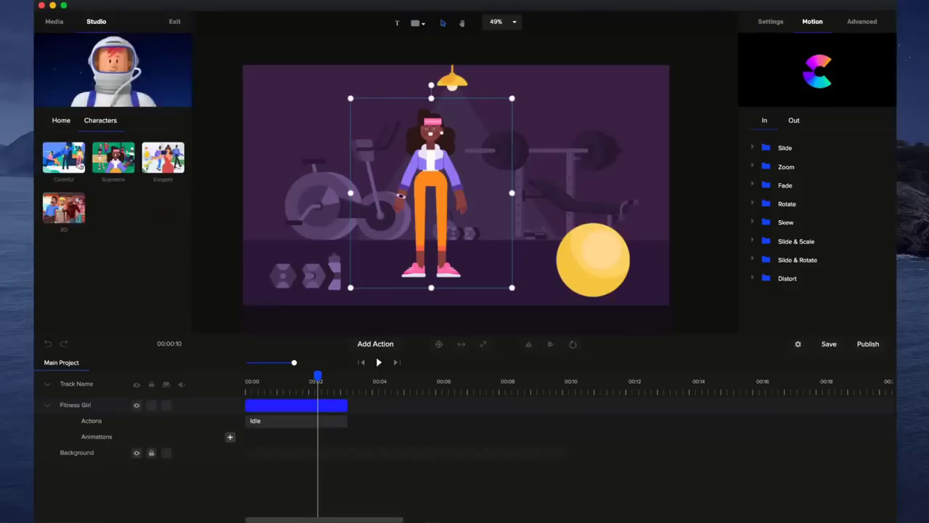
click(117, 159)
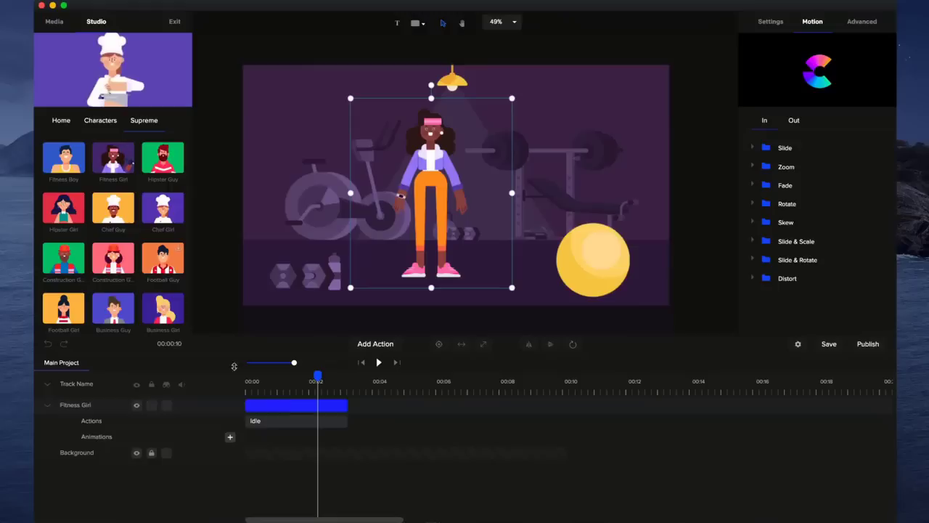
click(317, 374)
drag(317, 373, 249, 376)
- Change the Fitness Girl's Idle action to Wave
click(270, 421)
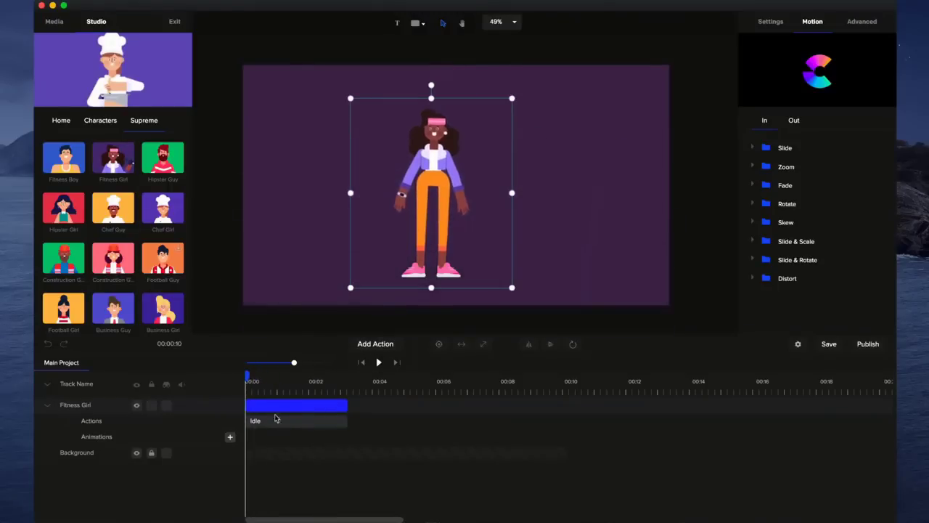
click(48, 404)
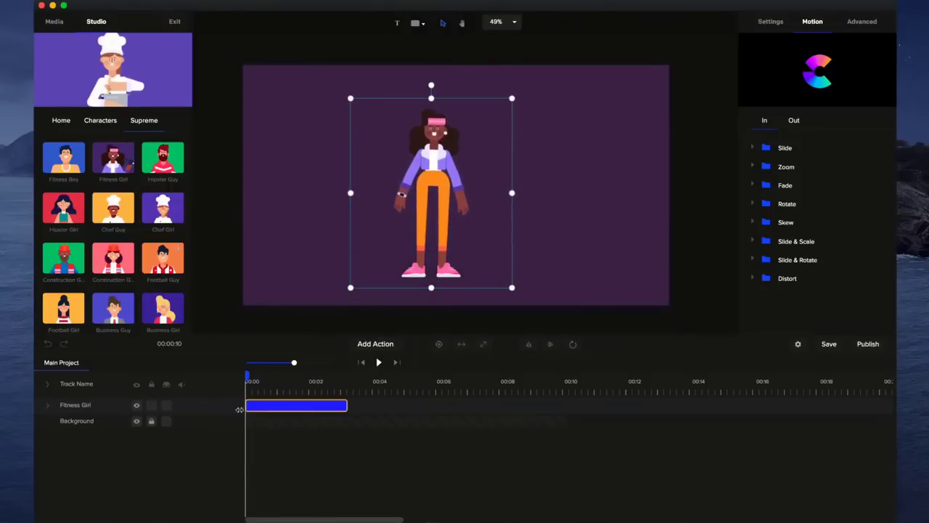
click(48, 406)
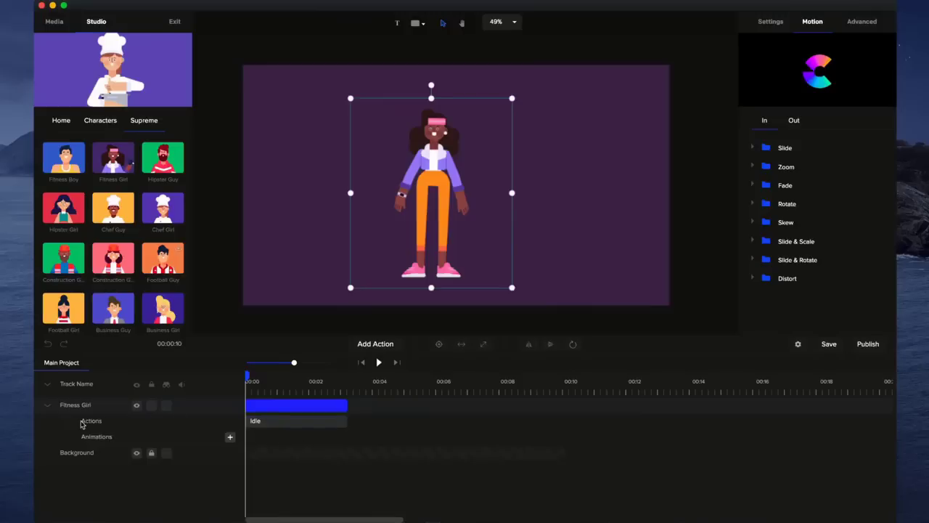
click(299, 421)
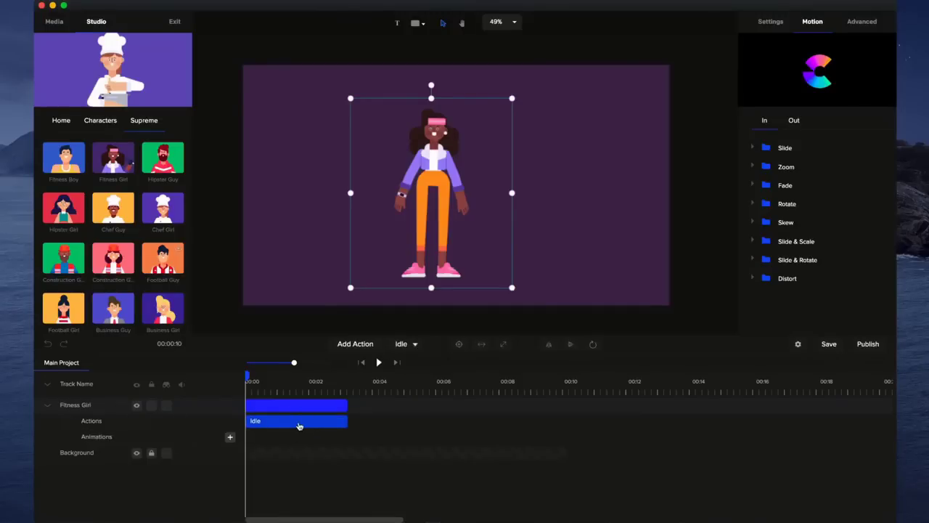
click(416, 346)
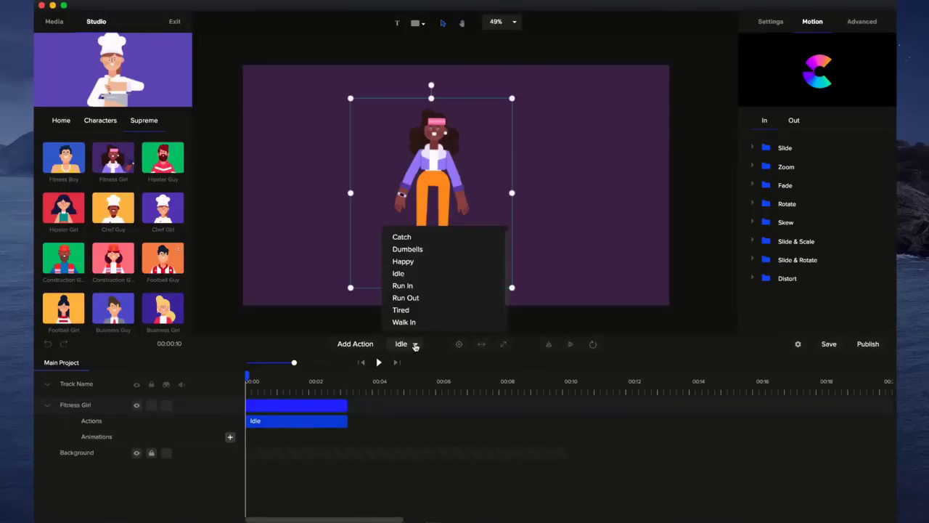
scroll(425, 269, down, 1)
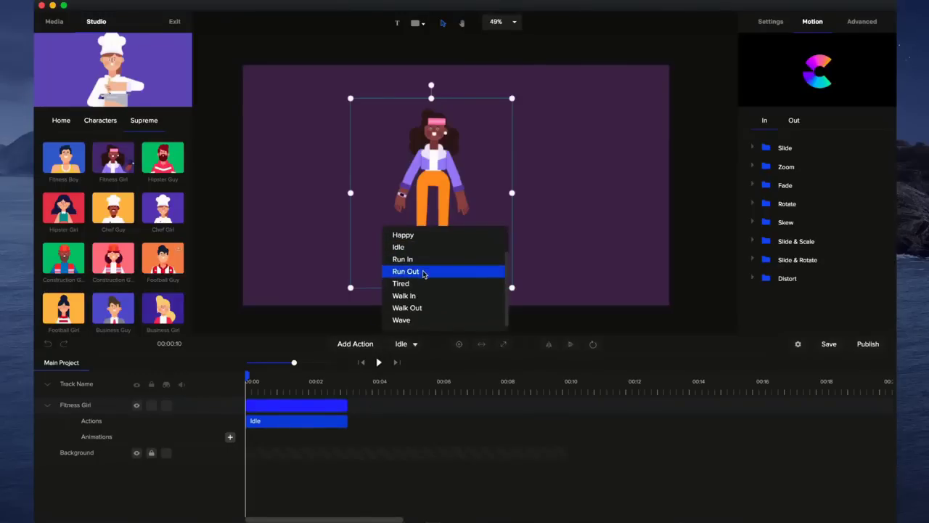
click(431, 320)
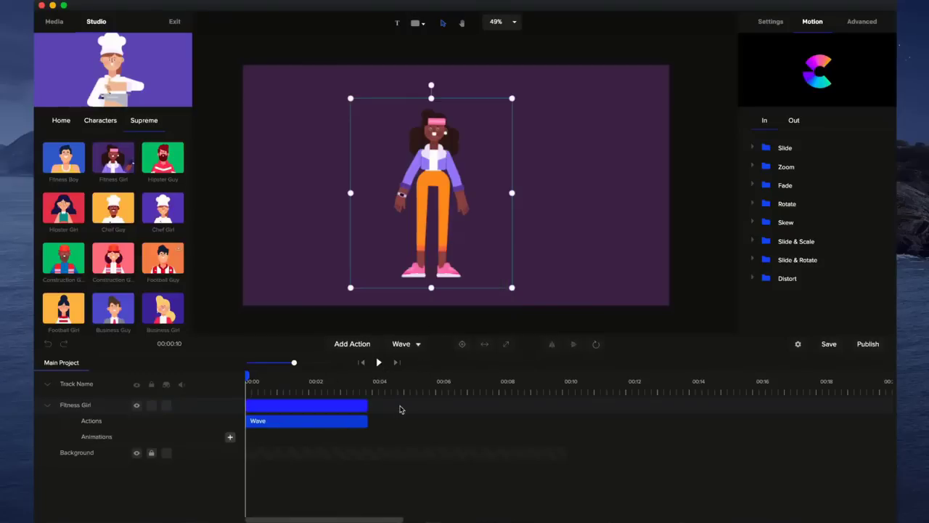
- Add a Dumbells action after the Wave, preview both actions and set the playhead at about 2 seconds
click(355, 345)
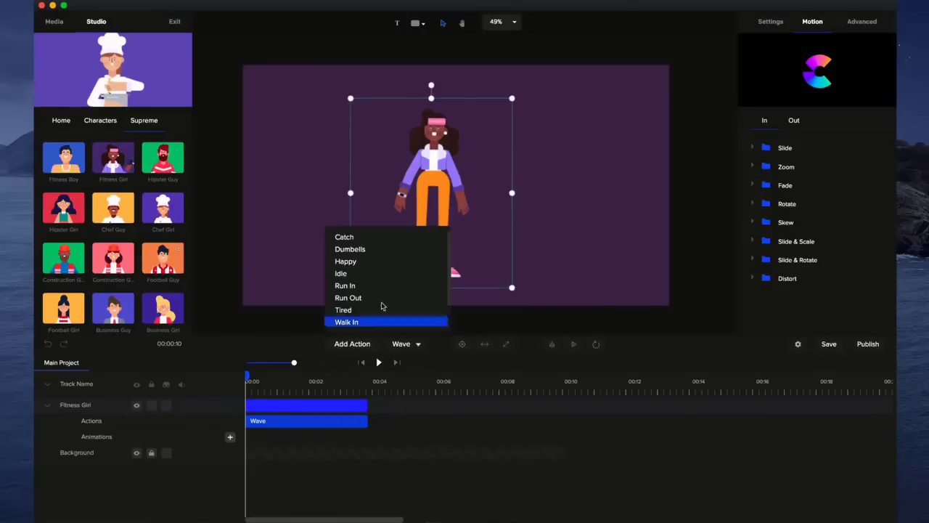
click(375, 249)
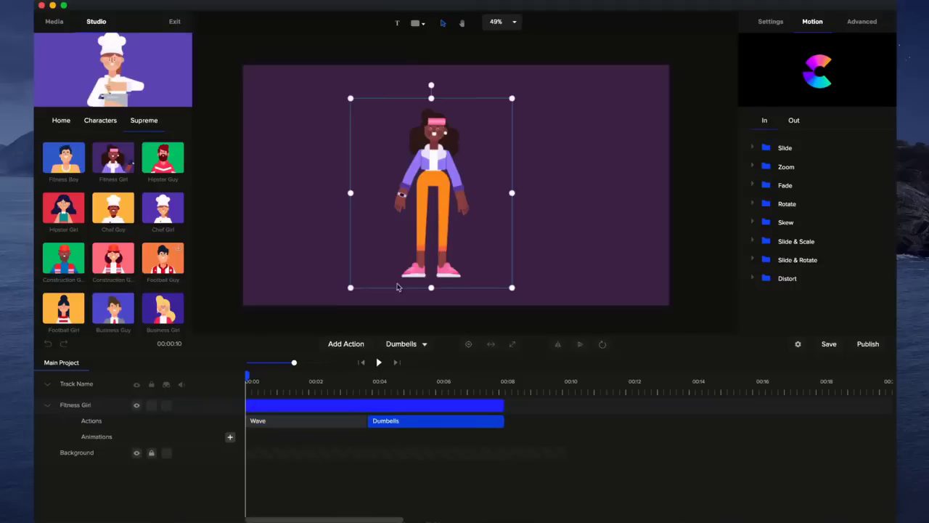
click(379, 363)
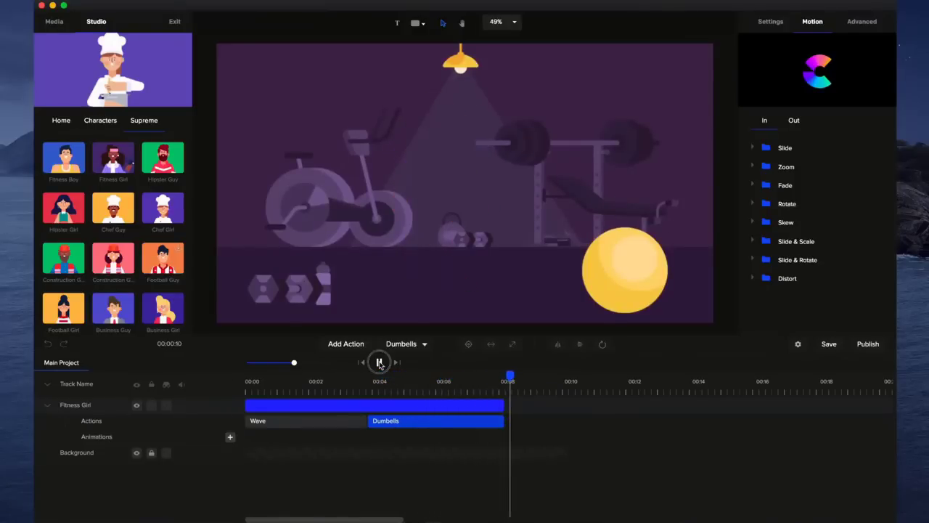
click(379, 362)
drag(511, 375, 313, 376)
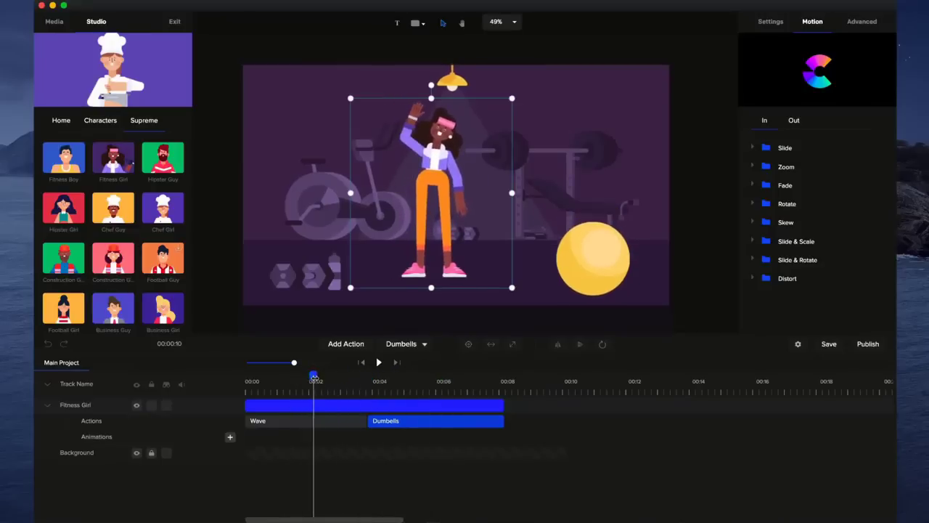
- Flip the Fitness Girl horizontally, scrub through her mirrored wave and flip her back
click(48, 406)
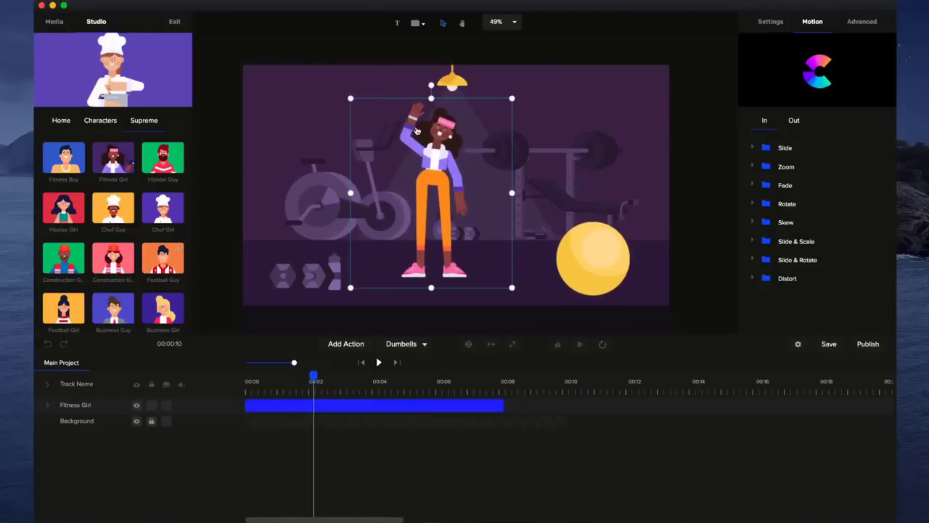
click(558, 342)
drag(312, 381, 293, 388)
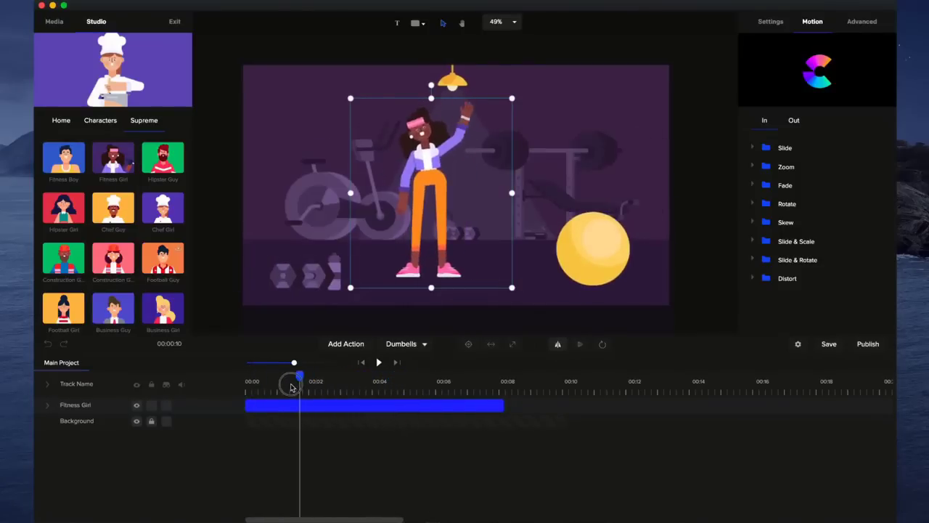
click(557, 346)
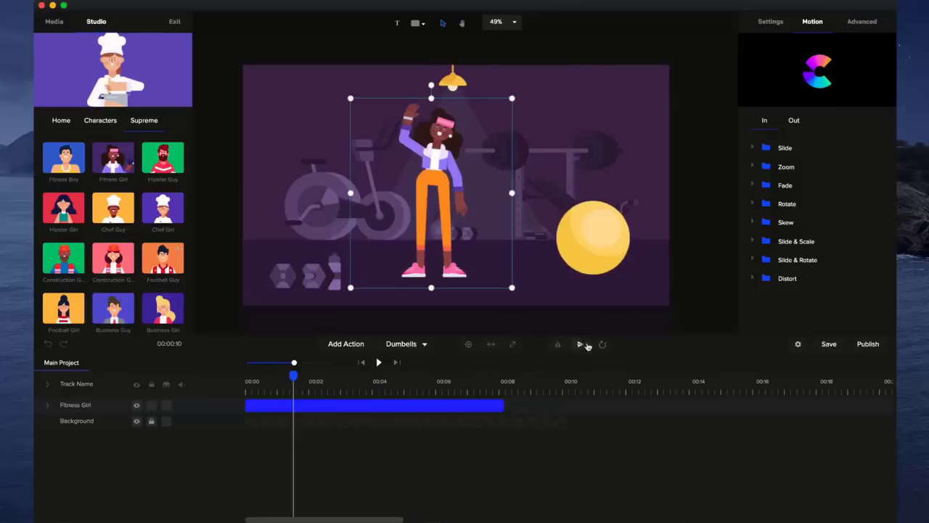
click(501, 403)
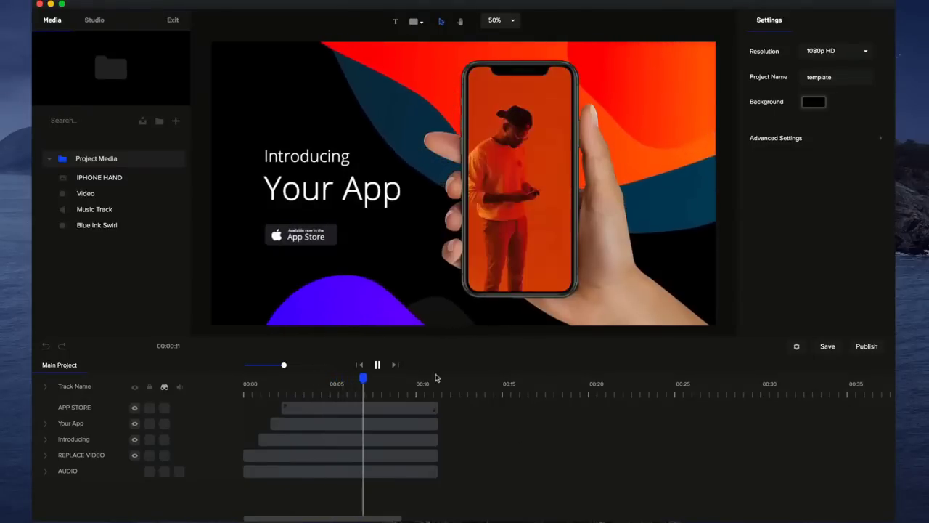
- Pause the app template's playback at about 8 seconds and view the canvas at 46% zoom
click(378, 365)
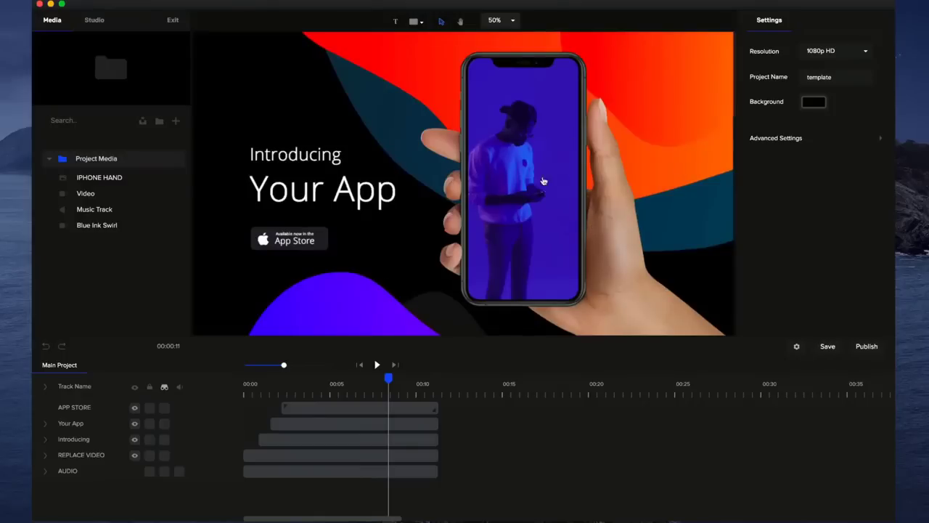
scroll(476, 199, down, 2)
click(315, 410)
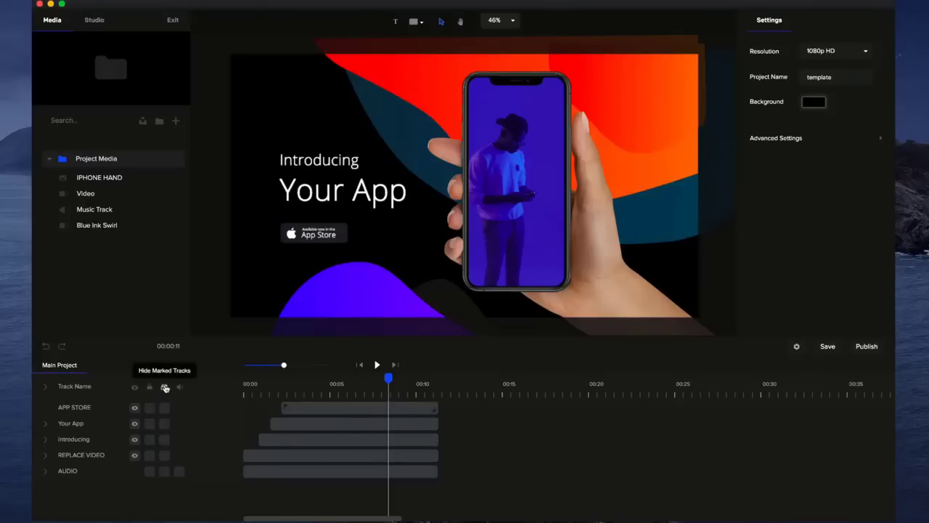
- Reveal the hidden marked tracks and unlock the SHAPES track
click(164, 389)
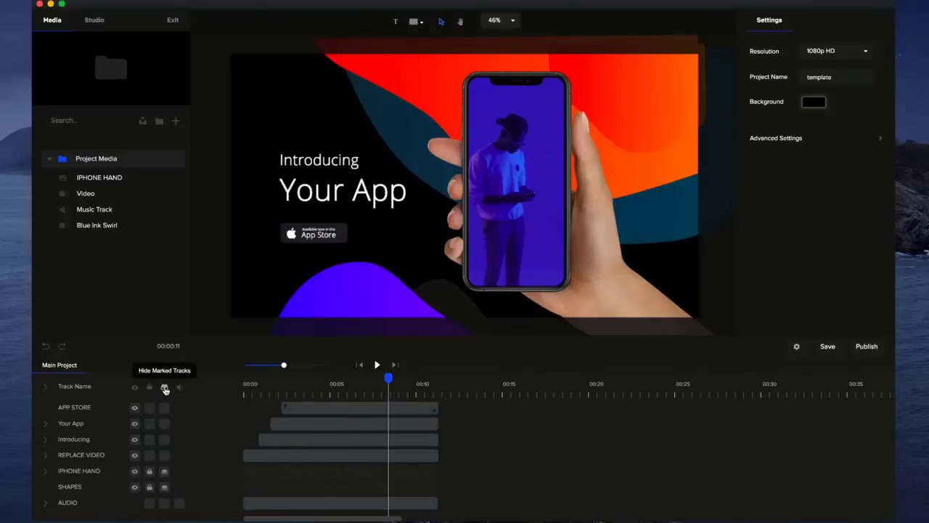
click(151, 488)
click(264, 490)
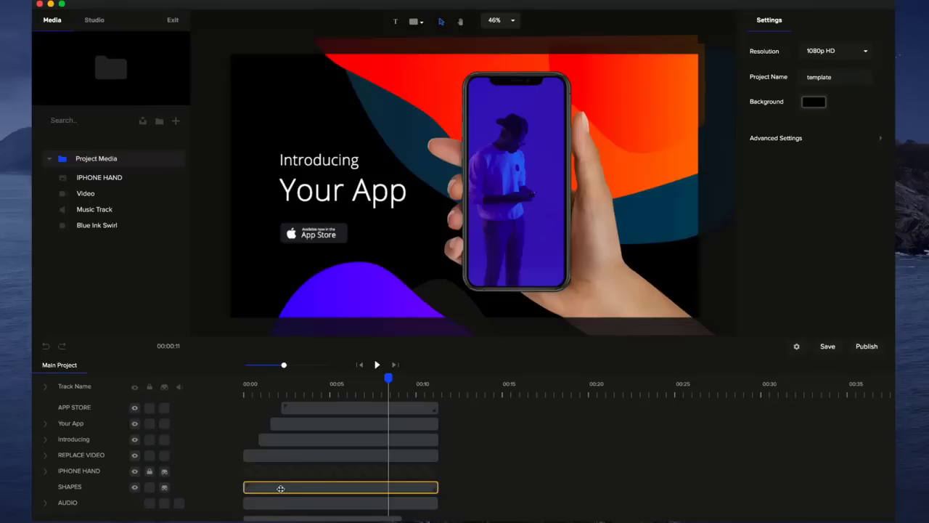
- In the SHAPES composition, give the dark blue wave a linear gradient from white to #69C3E7 and return to the main project
double_click(280, 488)
click(346, 324)
drag(347, 324, 368, 285)
click(539, 215)
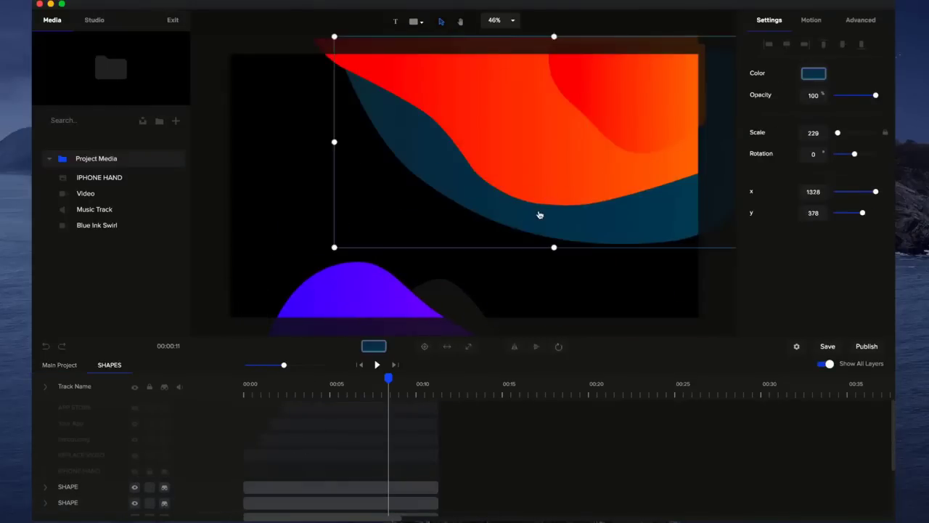
click(814, 74)
click(813, 73)
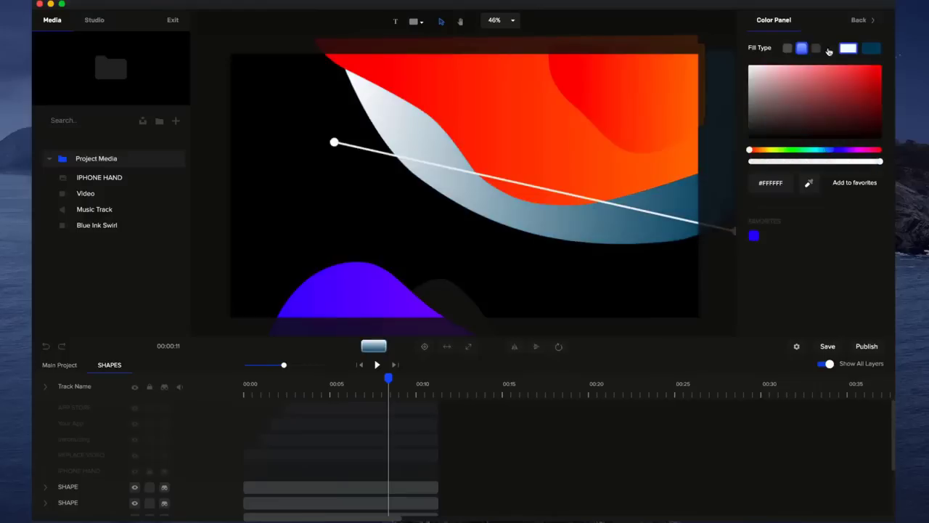
click(871, 48)
click(823, 76)
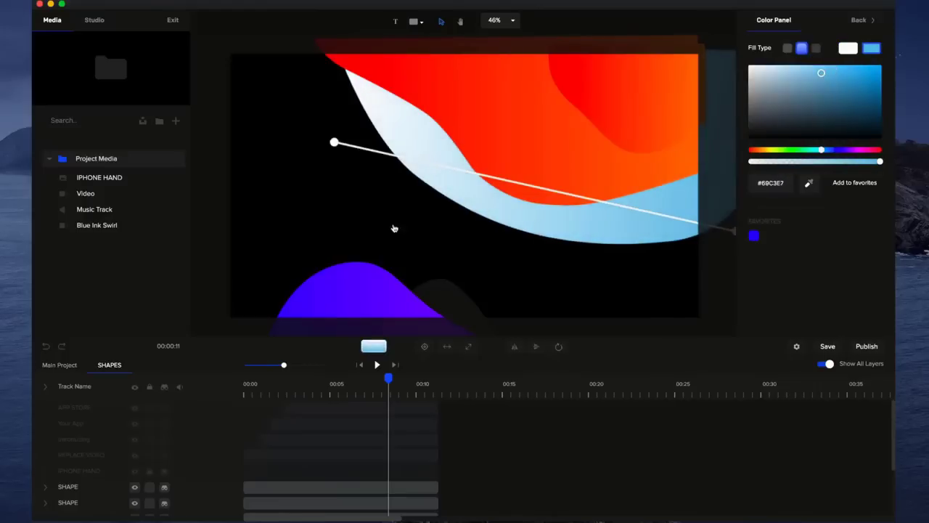
click(344, 228)
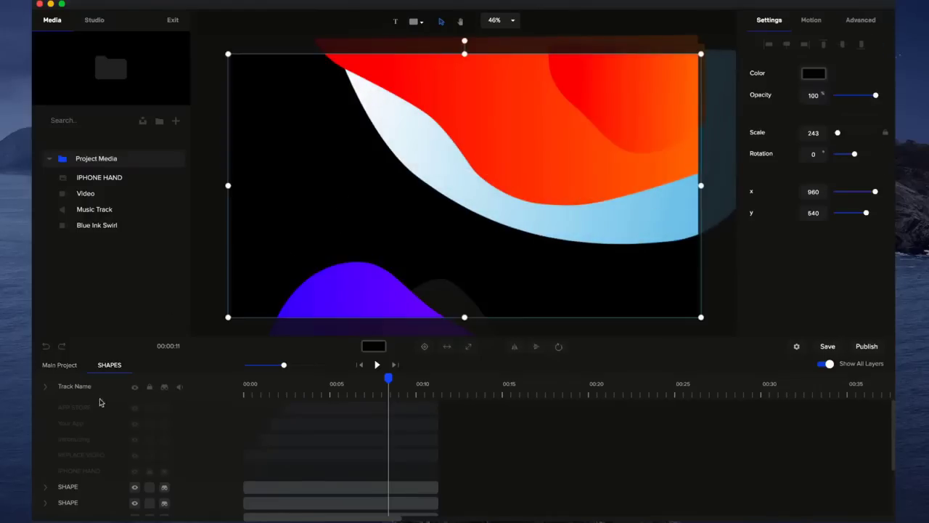
click(63, 367)
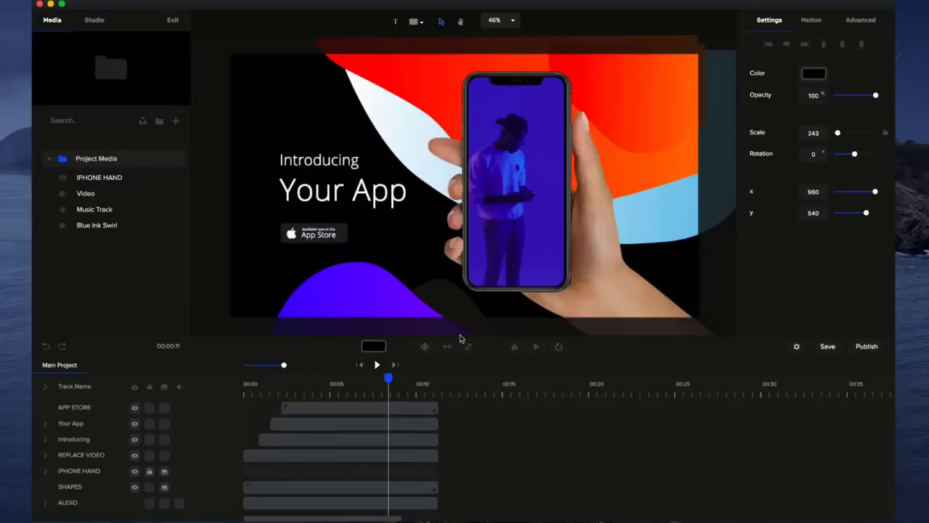
- Lock the REPLACE VIDEO mask and reposition the video inside the phone screen to x 1162, y 530
click(540, 231)
click(294, 476)
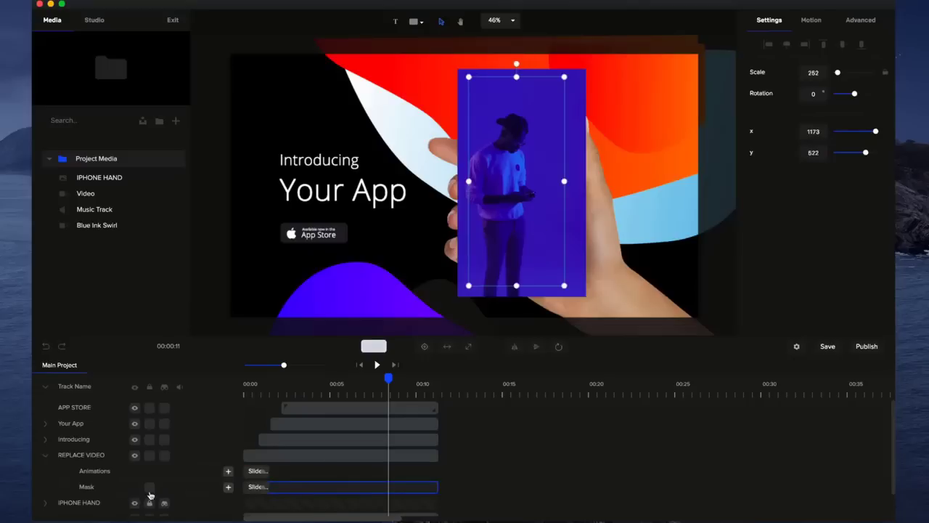
click(560, 212)
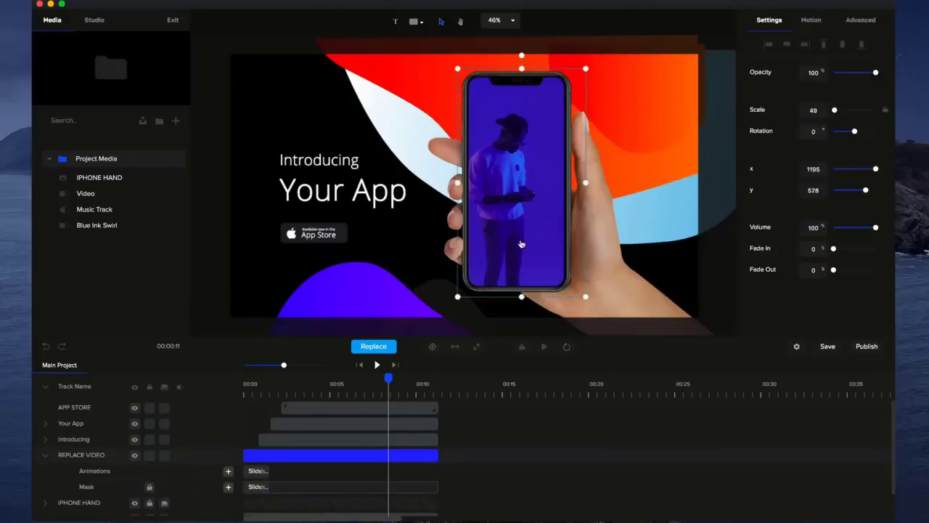
mouse_move(556, 201)
mouse_down()
mouse_move(527, 190)
mouse_move(552, 203)
mouse_up()
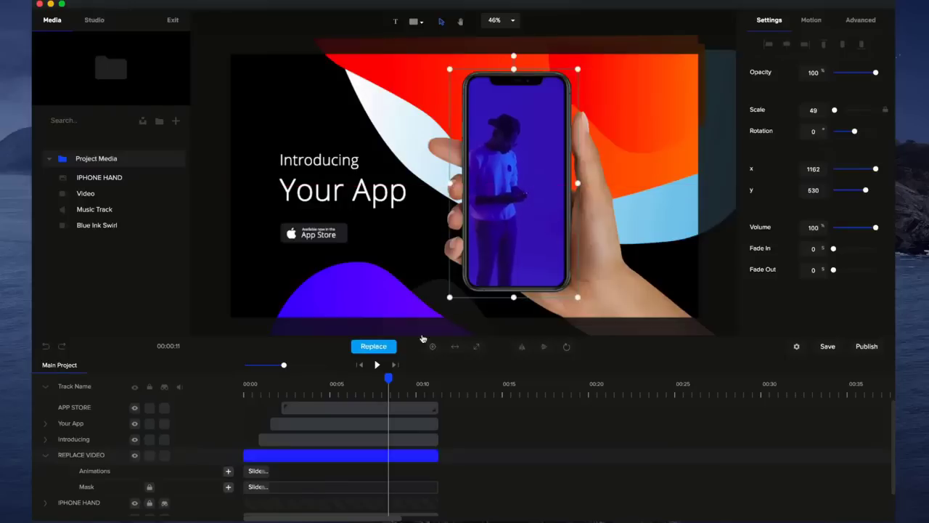
- Replace the phone's video with Blue Ink Swirl and preview the template from the start to about 7 seconds
click(380, 348)
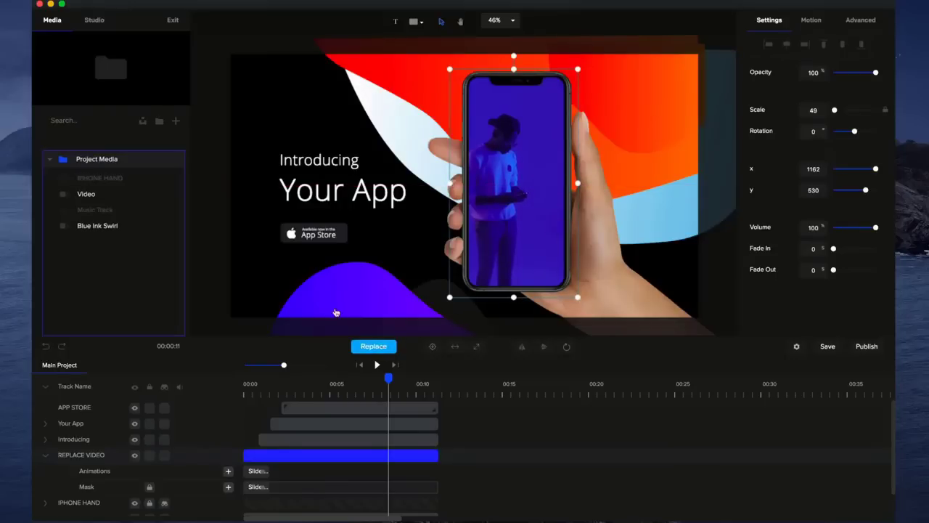
click(93, 227)
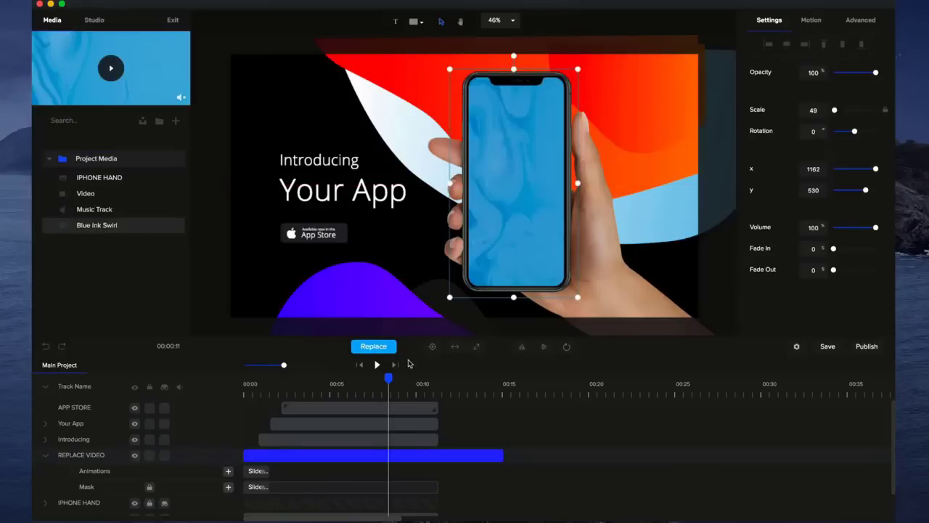
click(360, 365)
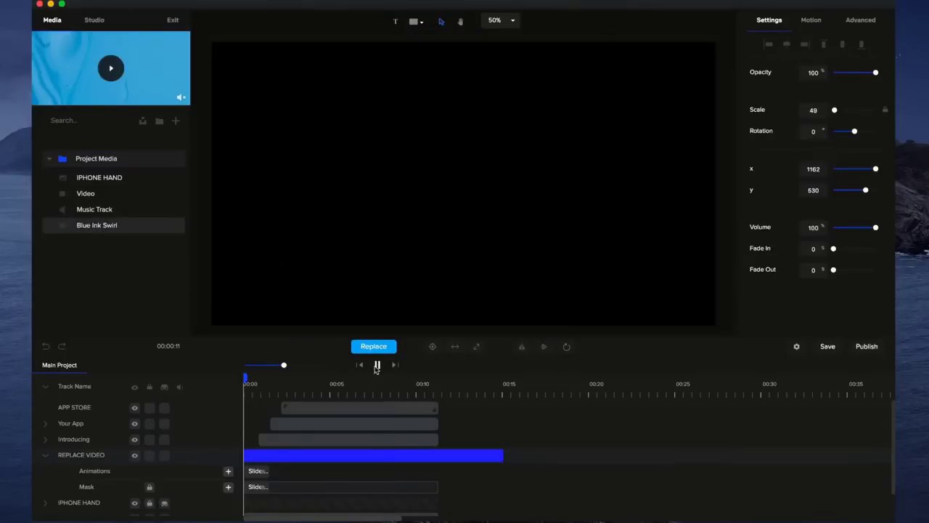
click(377, 366)
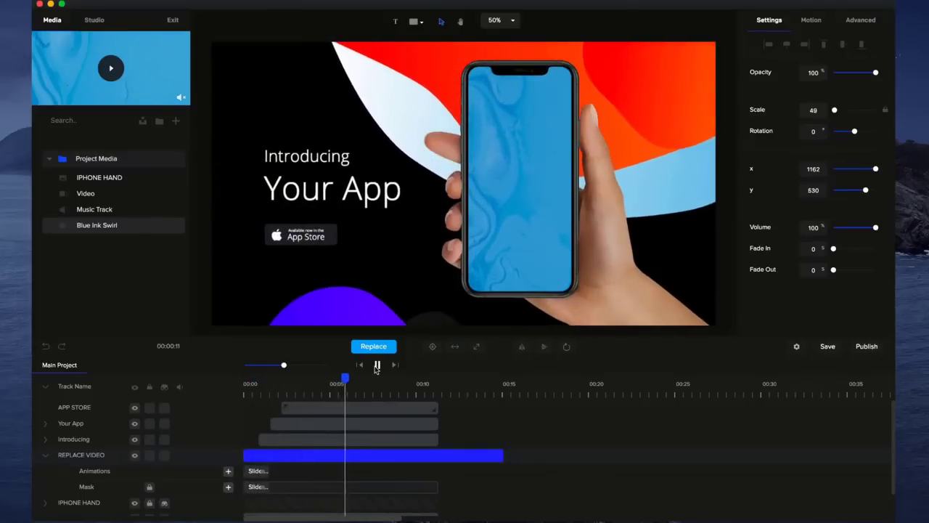
click(377, 365)
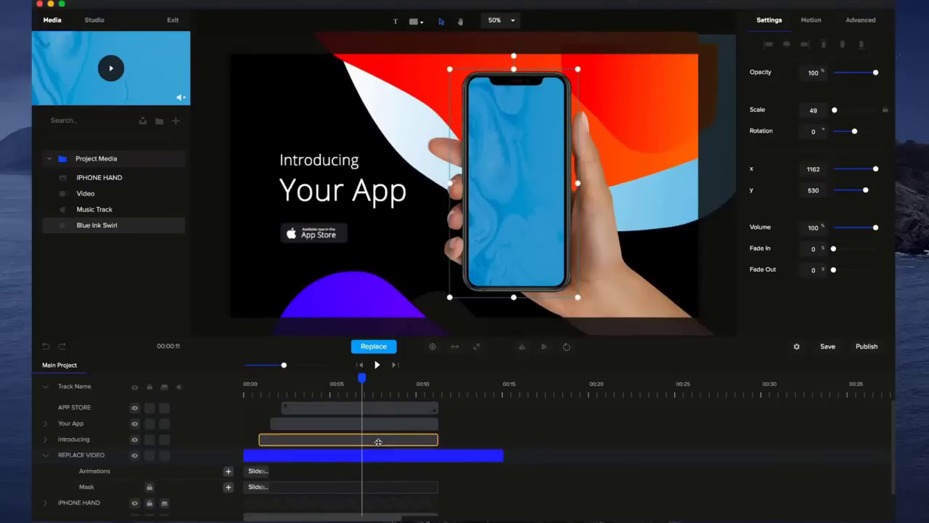
- Extend the Introducing and Your App text tracks to the end of REPLACE VIDEO and check the frame at about 12 seconds
drag(443, 440, 504, 441)
drag(439, 424, 504, 424)
click(477, 383)
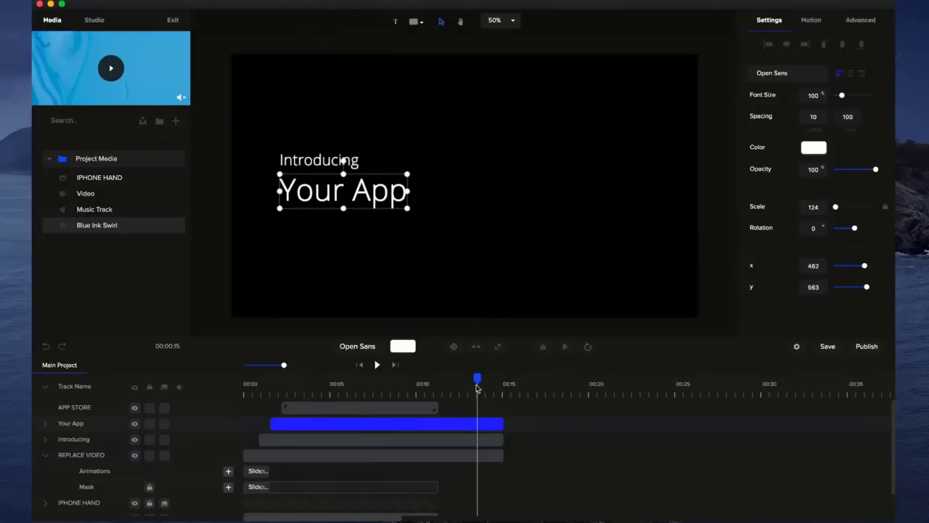
drag(475, 379, 458, 379)
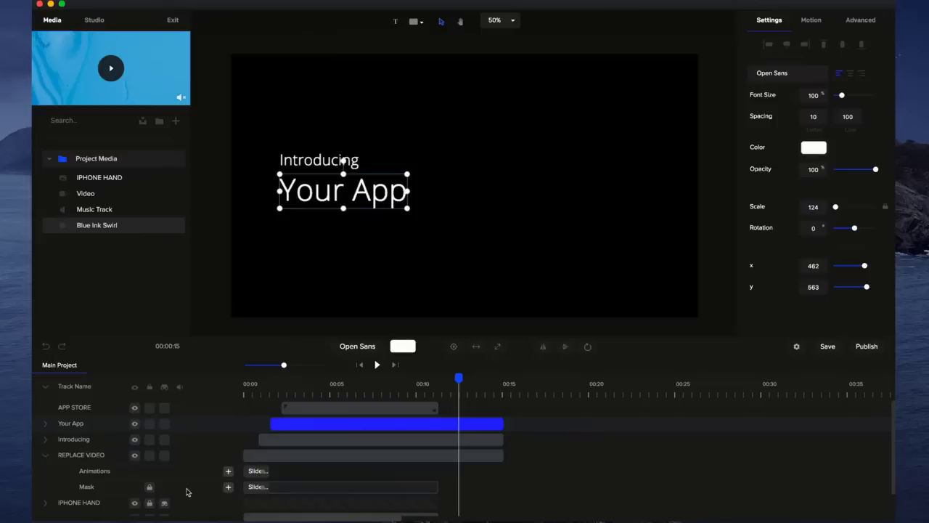
- Unlock the REPLACE VIDEO mask and extend it to the video's end at about 15 seconds
click(147, 489)
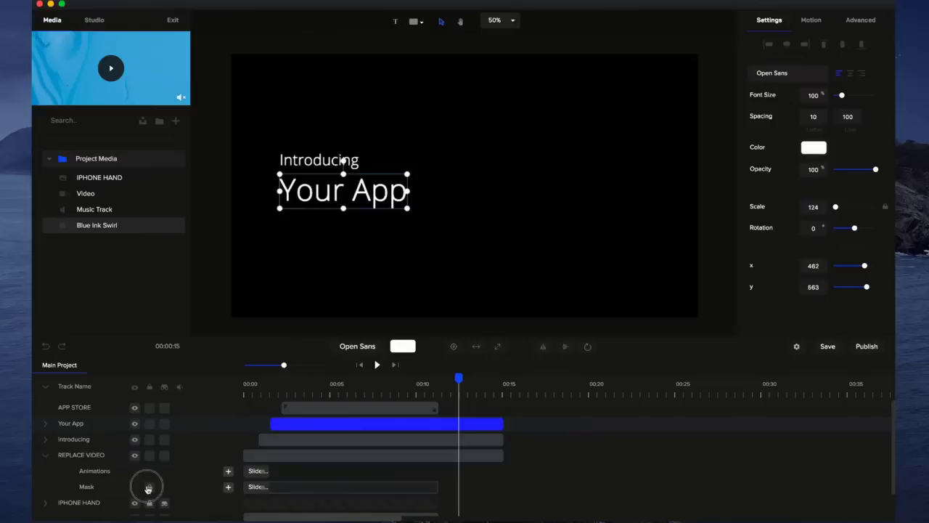
click(501, 454)
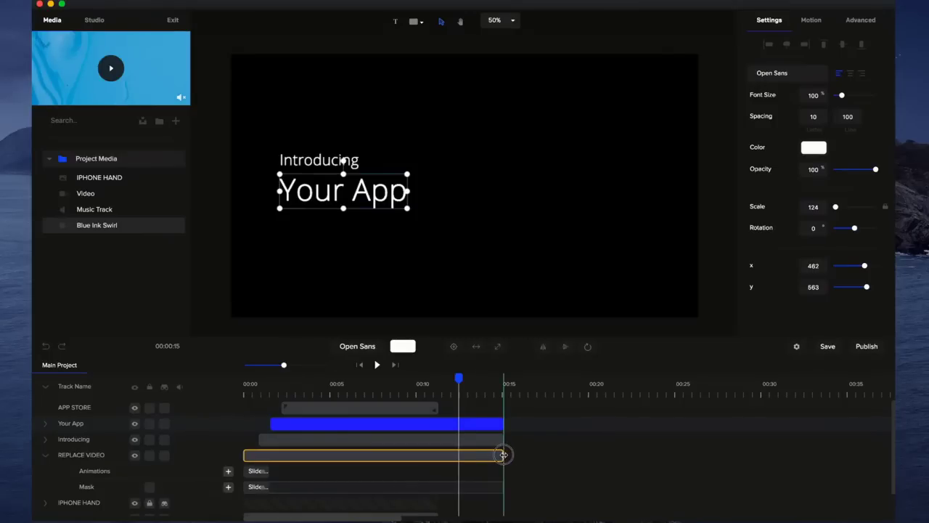
click(464, 383)
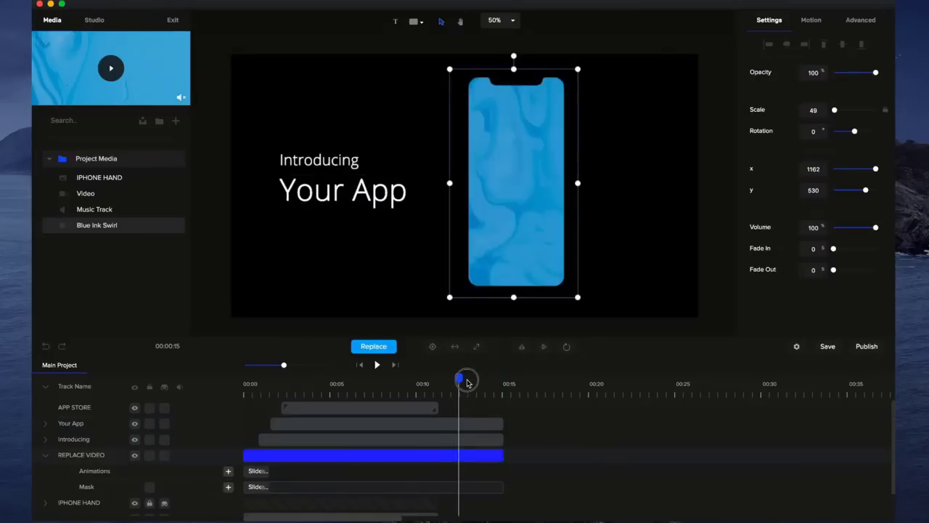
- Extend the AUDIO track to about 15 seconds, then unlock the IPHONE HAND track and extend it to match
scroll(464, 473, down, 2)
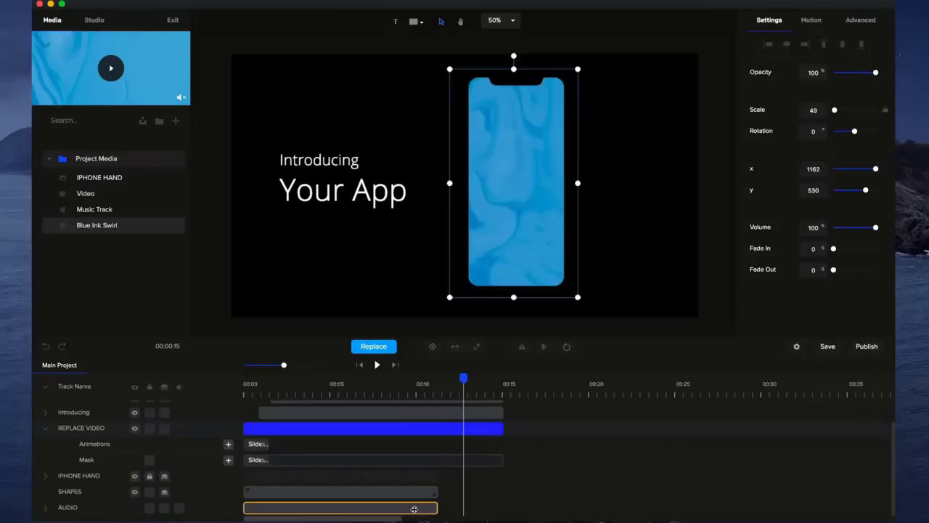
drag(433, 504, 503, 505)
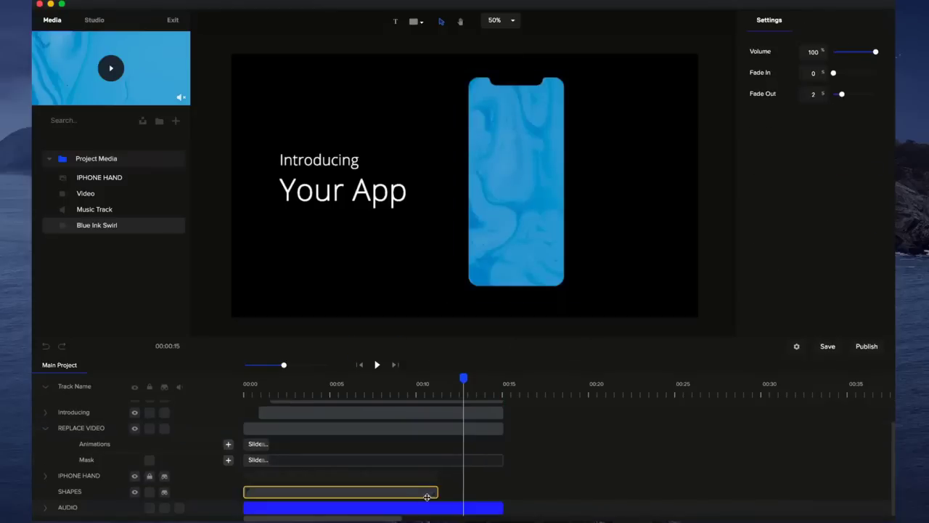
click(149, 476)
drag(438, 476, 503, 476)
- Open the SHAPES composition, show only its own layers and move the playhead to about 10 seconds
click(408, 491)
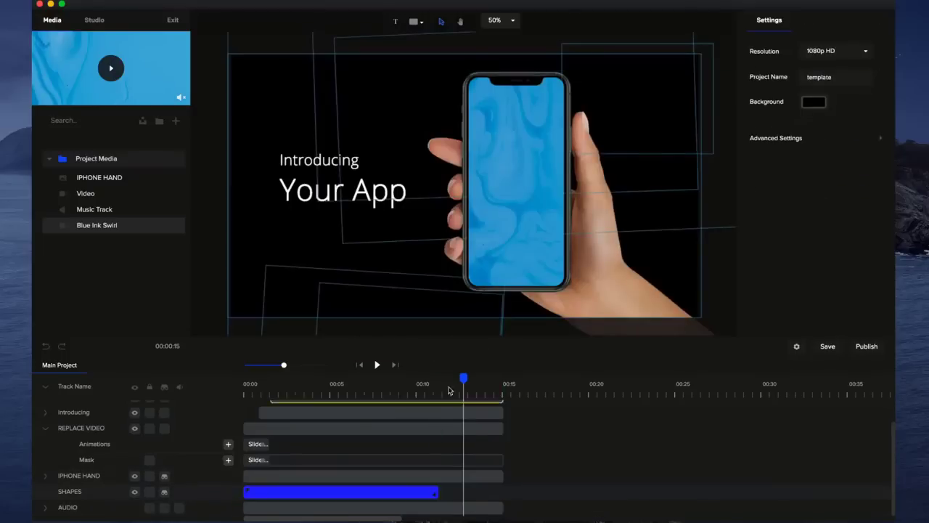
drag(463, 377, 450, 378)
click(408, 492)
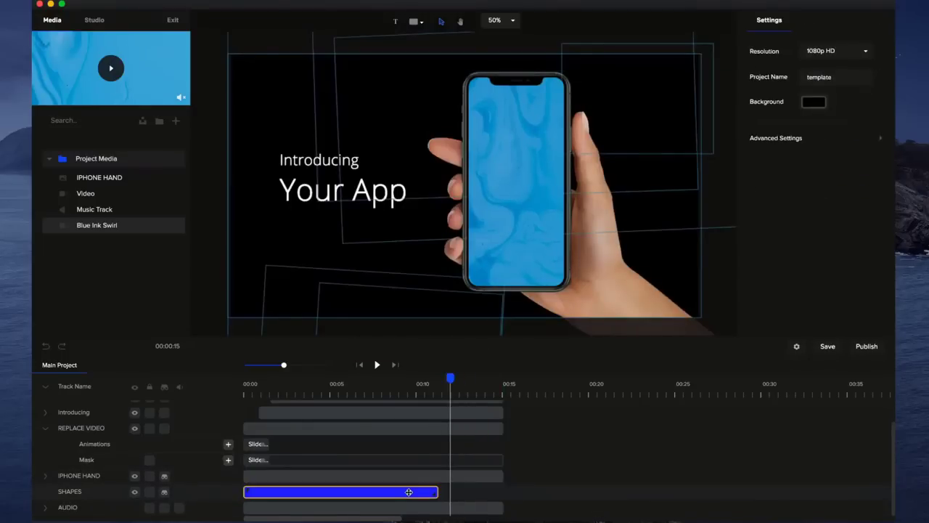
key(Delete)
double_click(409, 492)
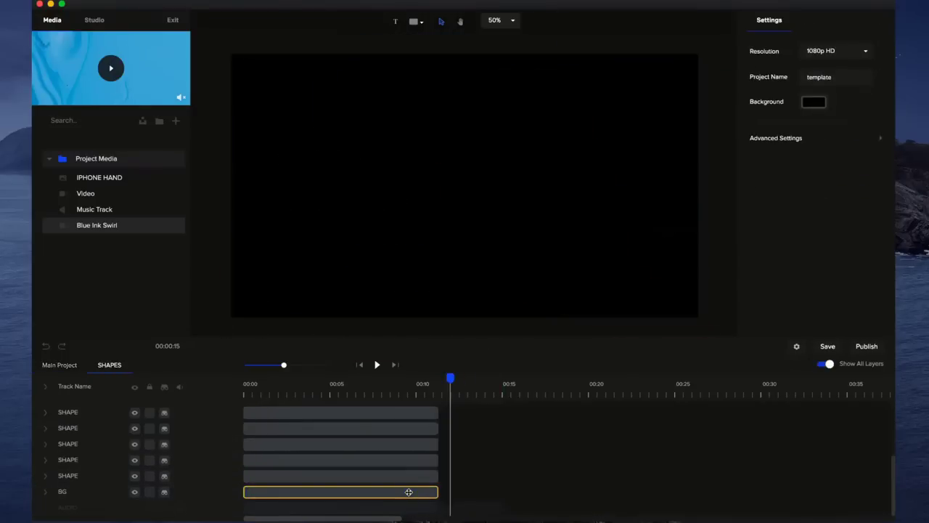
click(830, 365)
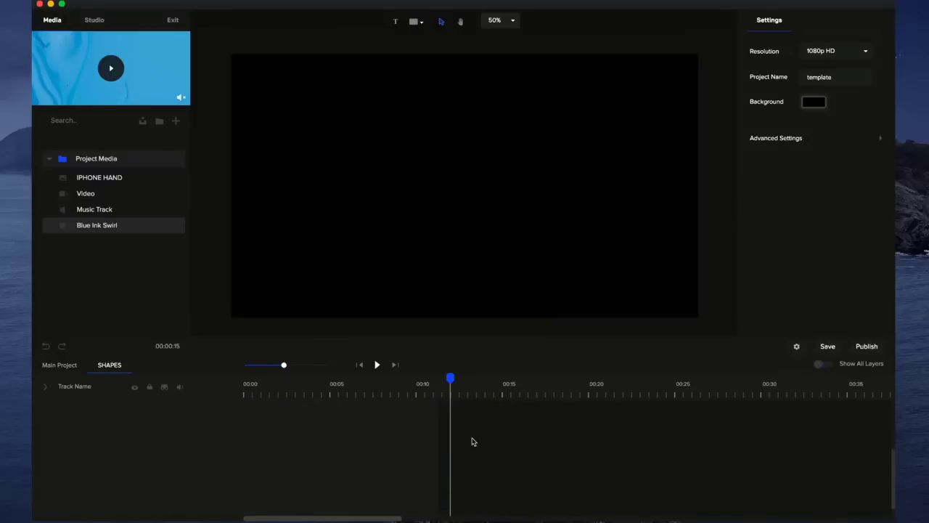
click(427, 423)
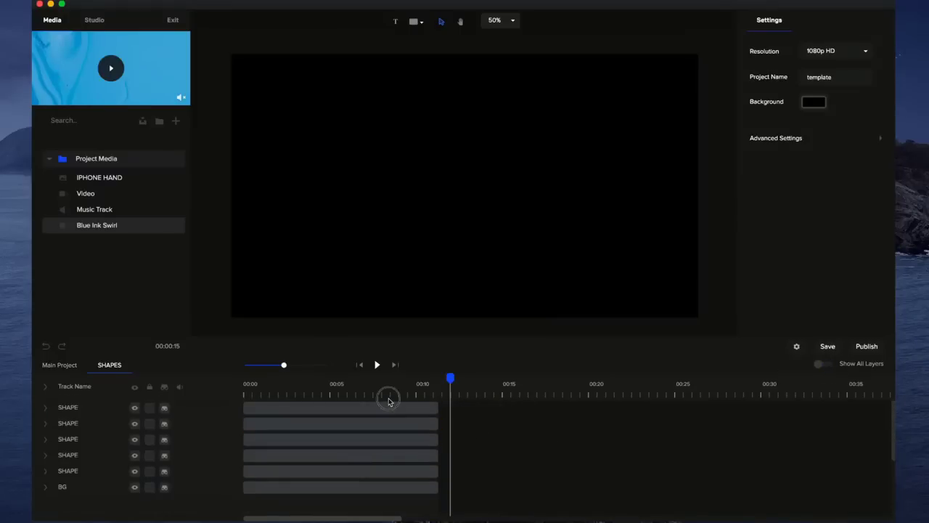
click(388, 392)
drag(386, 379, 426, 400)
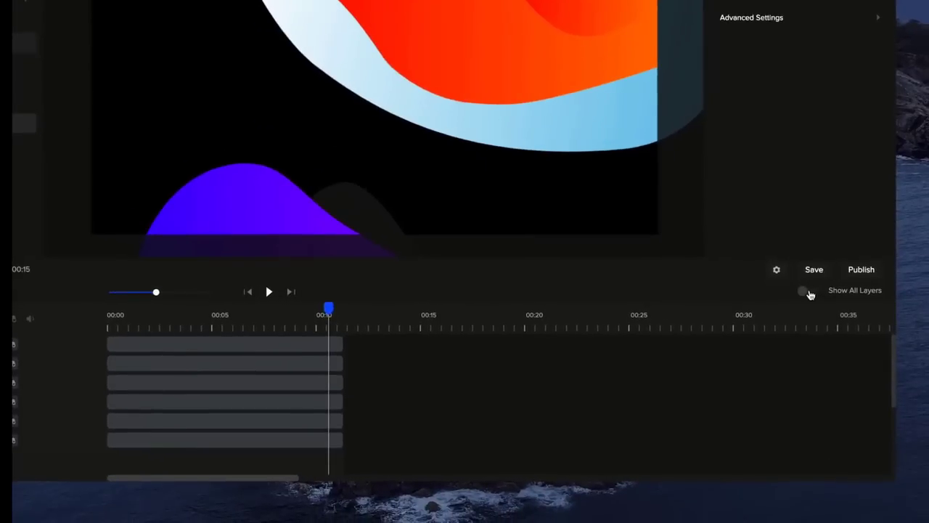
- Show all layers, extend the SHAPES composition's layers to the video's end at about 15 seconds and return to the main project
click(807, 292)
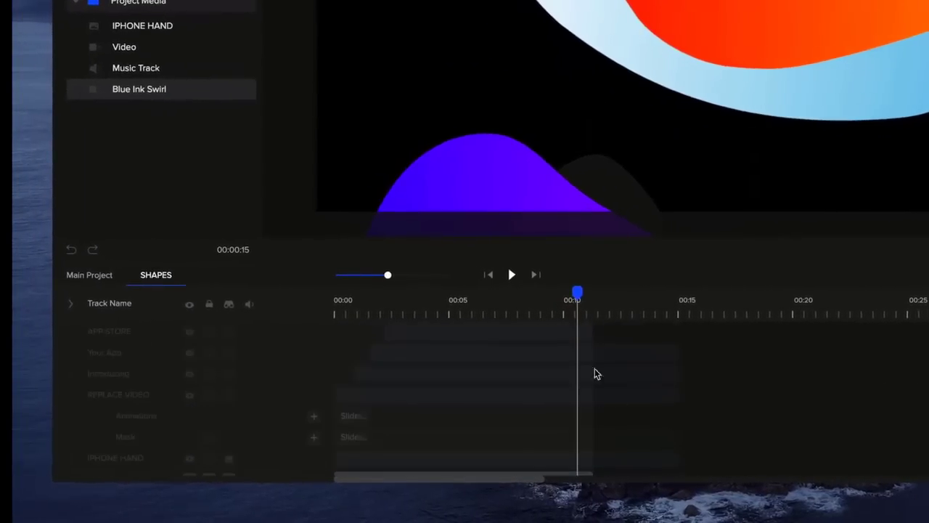
click(389, 274)
drag(390, 273, 400, 274)
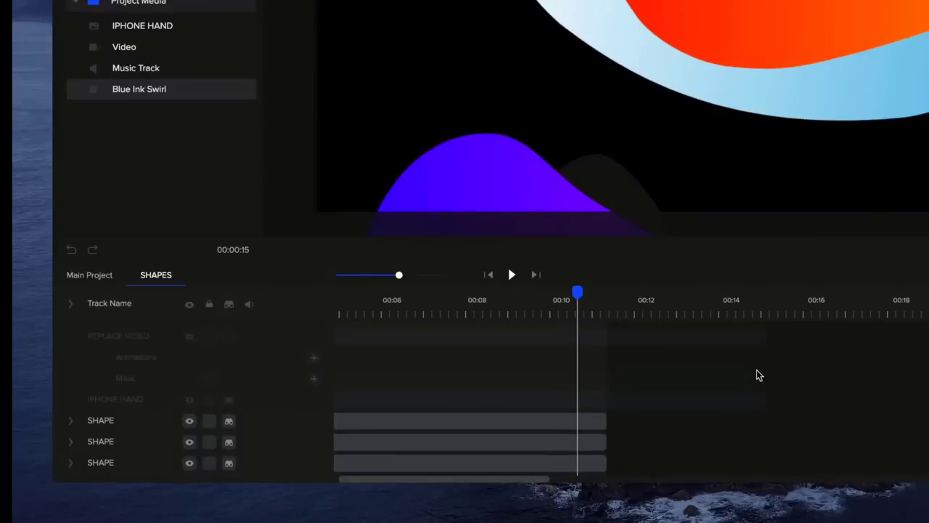
drag(608, 421, 765, 418)
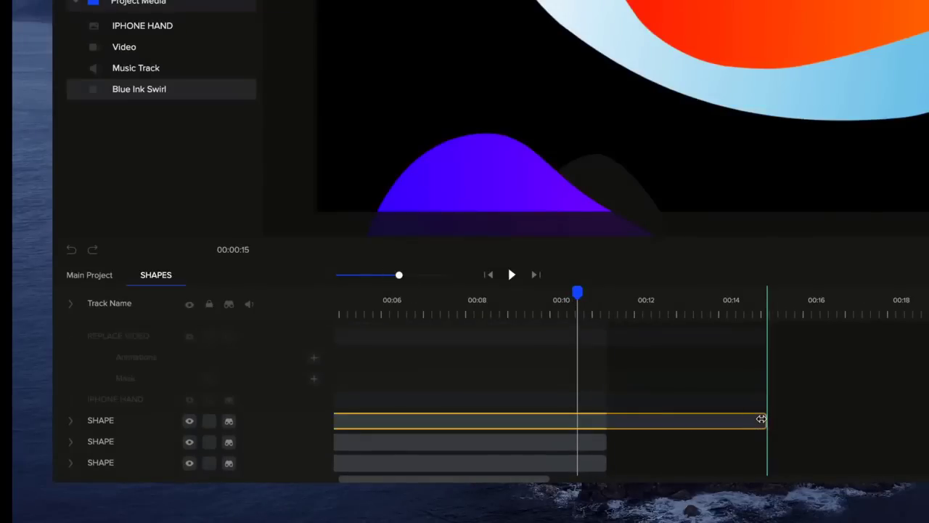
drag(606, 420, 764, 420)
drag(607, 425, 767, 414)
drag(605, 444, 759, 438)
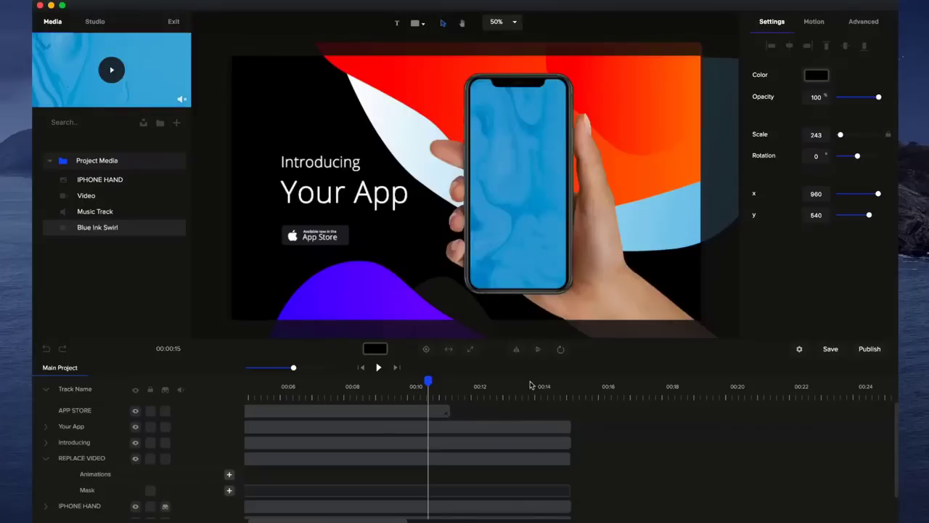
- In the APP STORE composition, extend the shape, both text layers and the Apple logo to about 15 seconds, and return to the main project
click(530, 386)
click(380, 409)
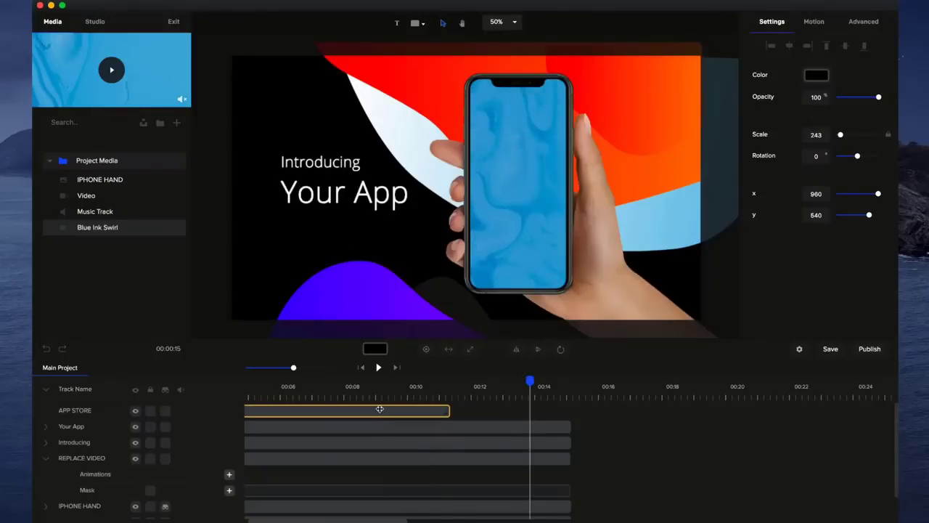
double_click(380, 409)
click(445, 458)
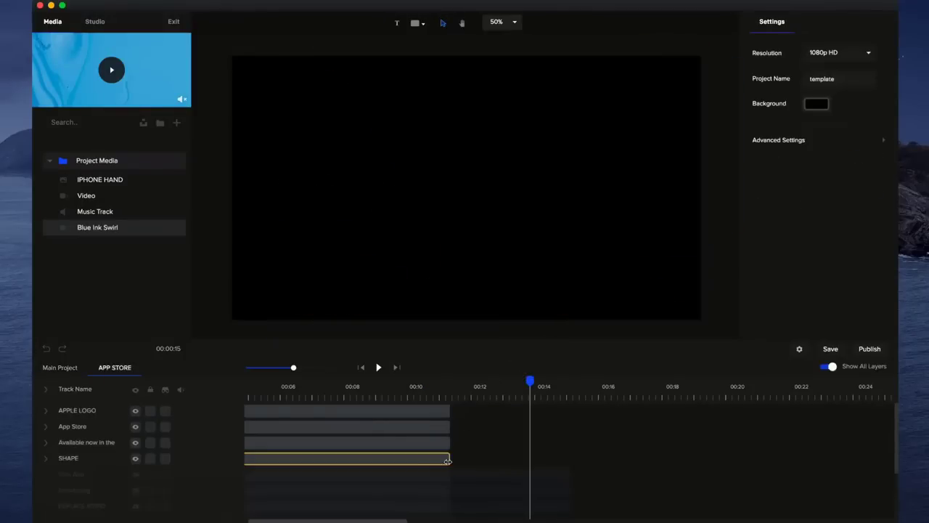
drag(555, 464, 566, 460)
drag(450, 442, 570, 445)
drag(446, 426, 571, 426)
drag(450, 411, 569, 411)
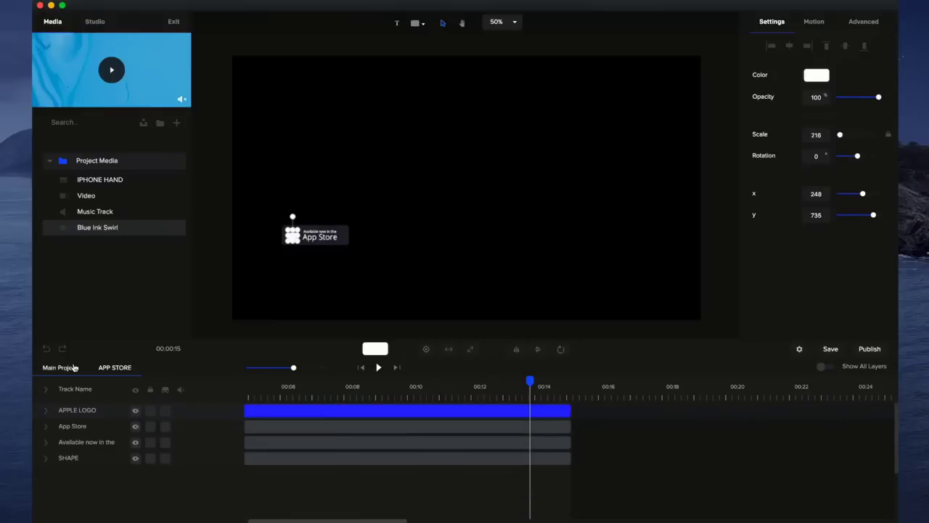
click(123, 357)
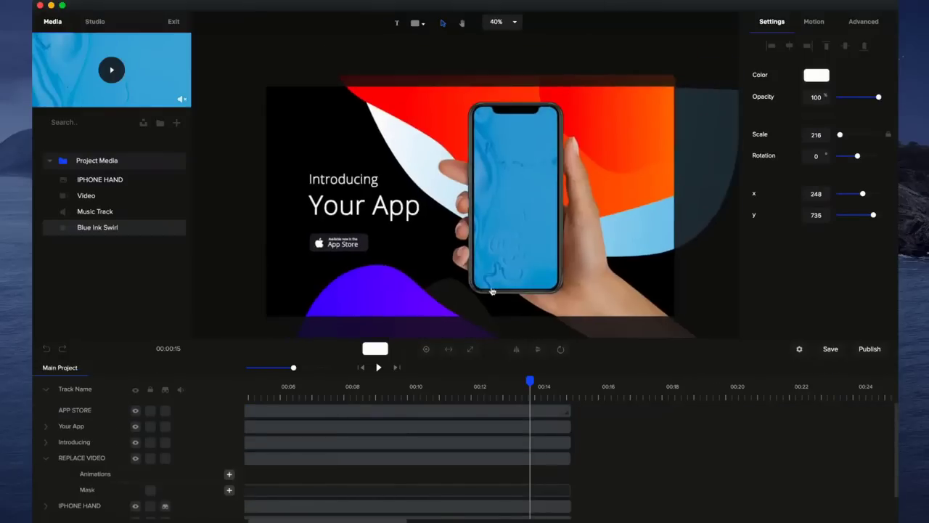
- Collapse all tracks, mark the AUDIO track and hide the marked tracks, with the playhead at the project's start
drag(536, 379, 120, 392)
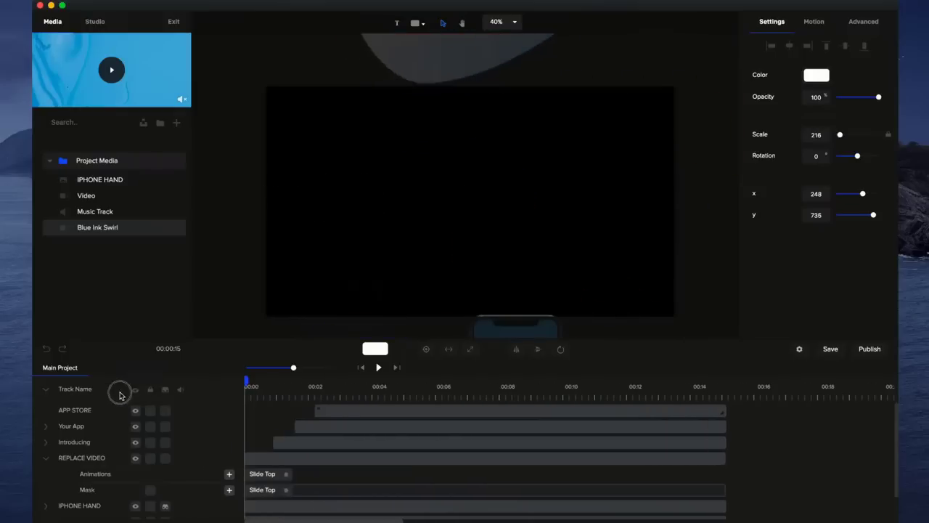
drag(293, 368, 281, 368)
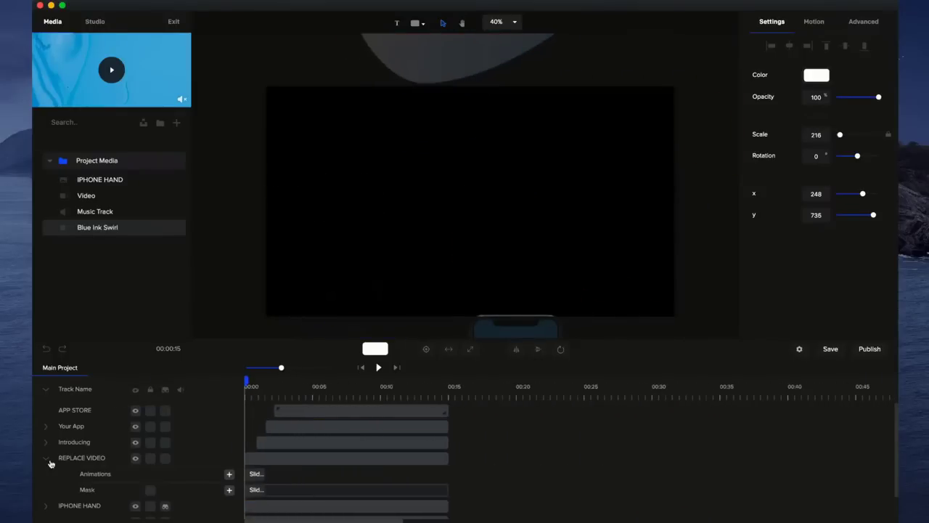
click(46, 387)
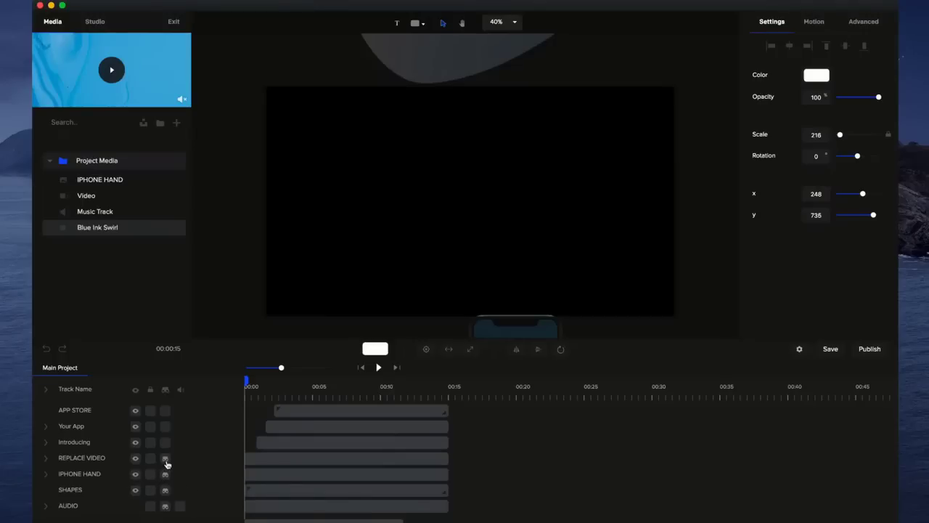
click(165, 390)
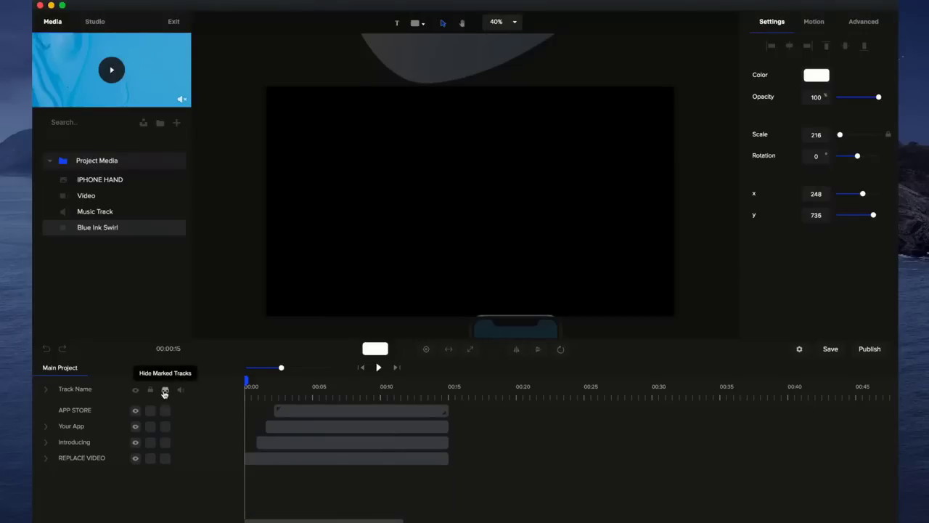
- Play the customised template from the start and pause at about 11 seconds
click(378, 368)
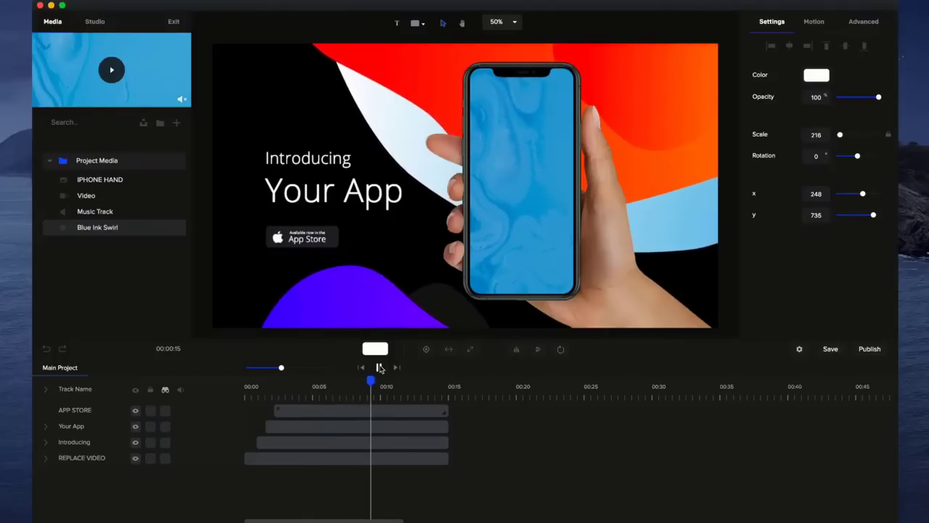
click(378, 368)
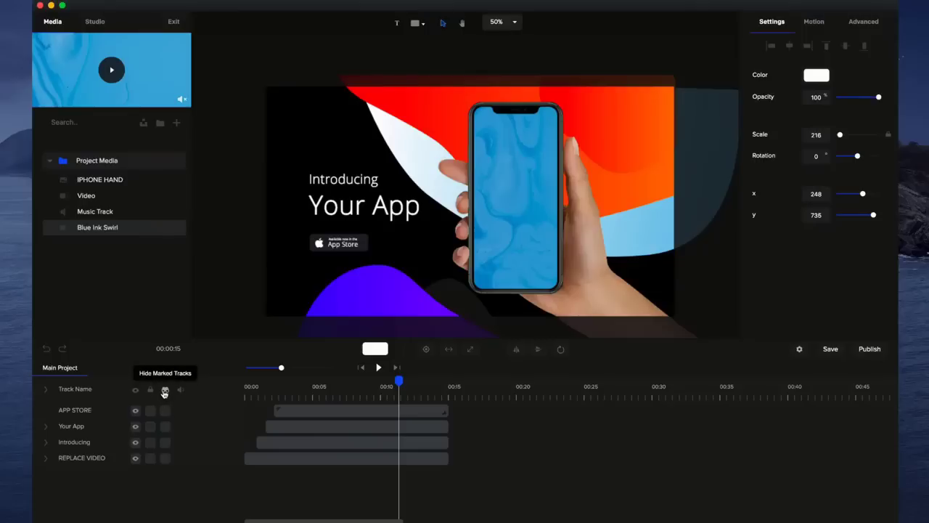
- Show the marked tracks again and lock the SHAPES and IPHONE HAND tracks
click(164, 397)
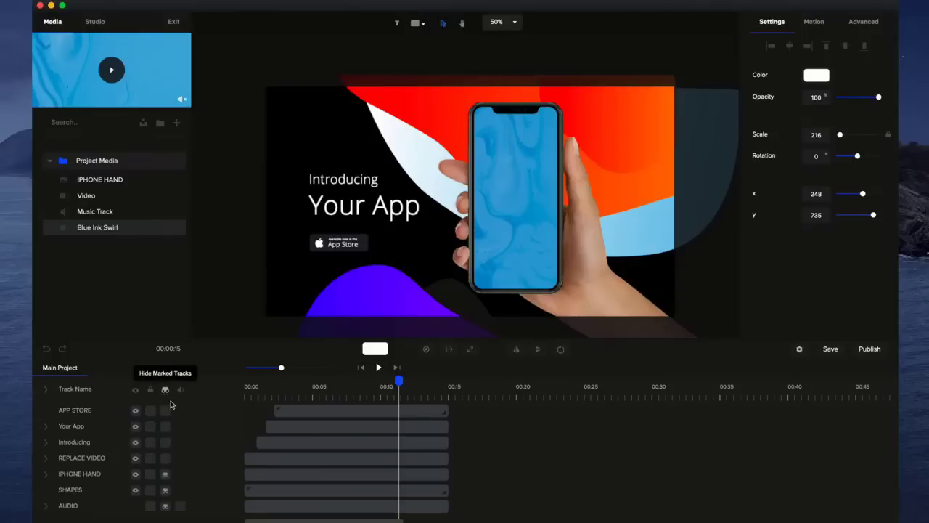
click(400, 281)
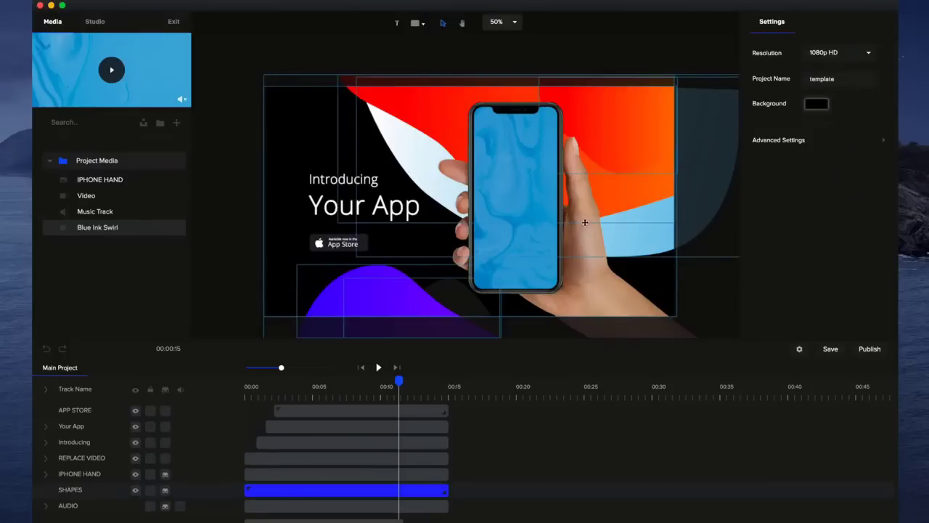
click(151, 490)
click(405, 294)
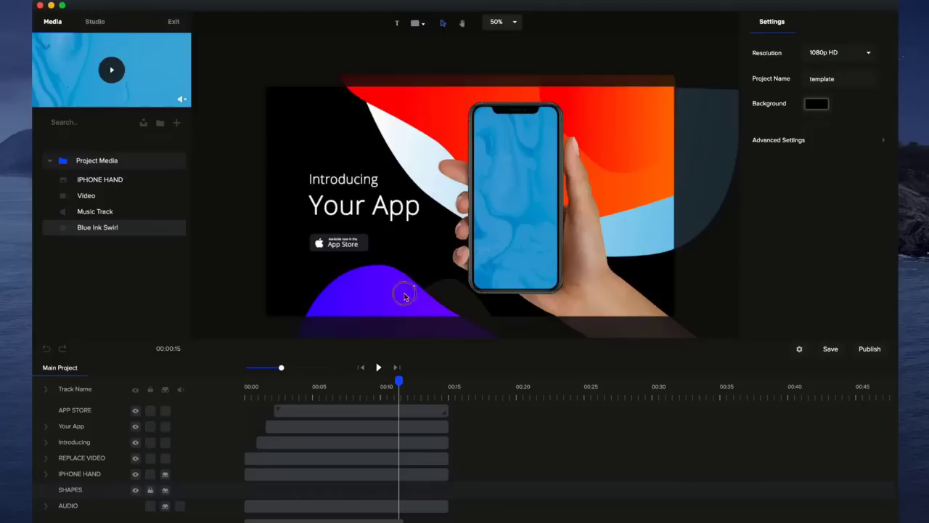
click(150, 476)
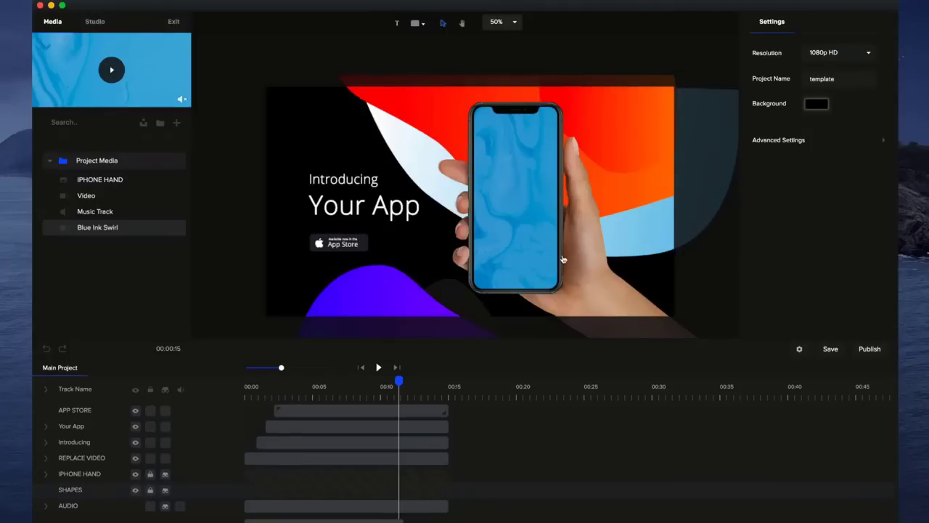
- Lock the mask of the REPLACE VIDEO track, select the video on the canvas and collapse its track
click(521, 238)
click(150, 489)
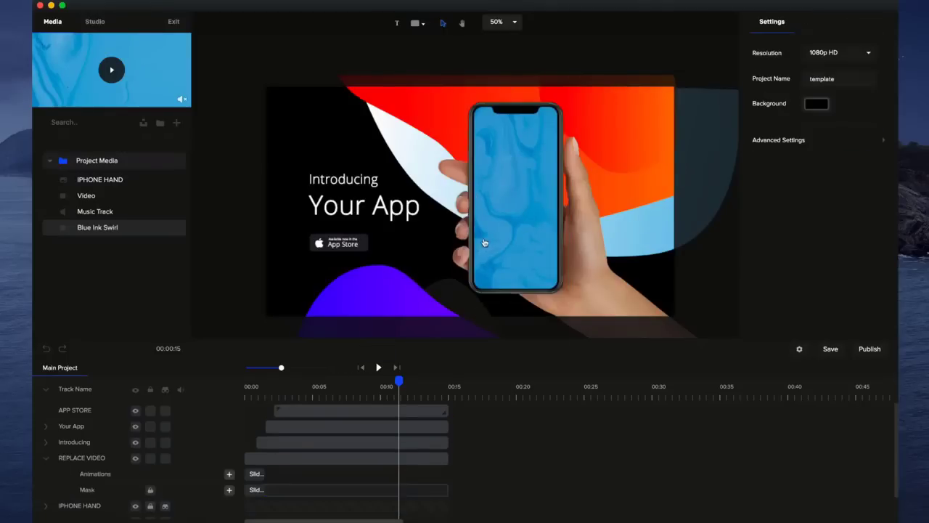
click(532, 200)
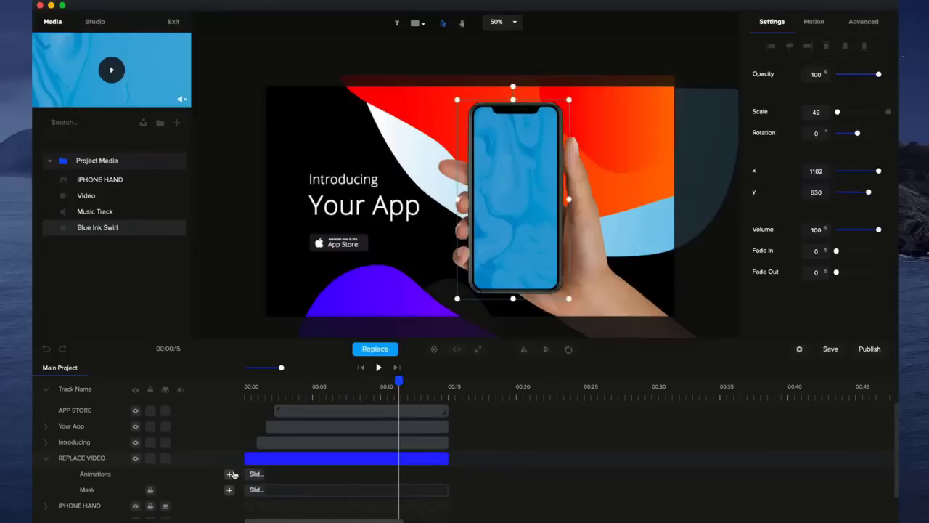
click(47, 459)
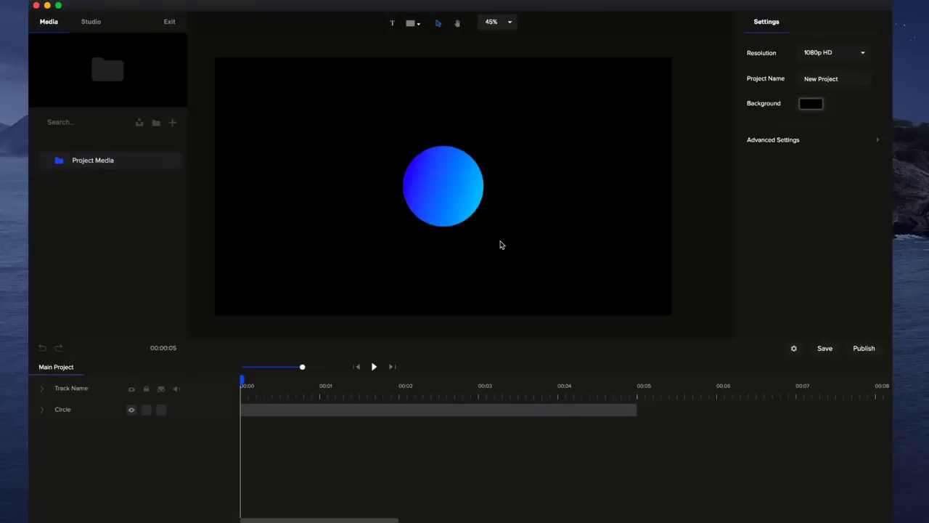
- Select the circle and examine the Slide presets among its entrance animations, including the Back, Bounce and Elastic variants
click(450, 180)
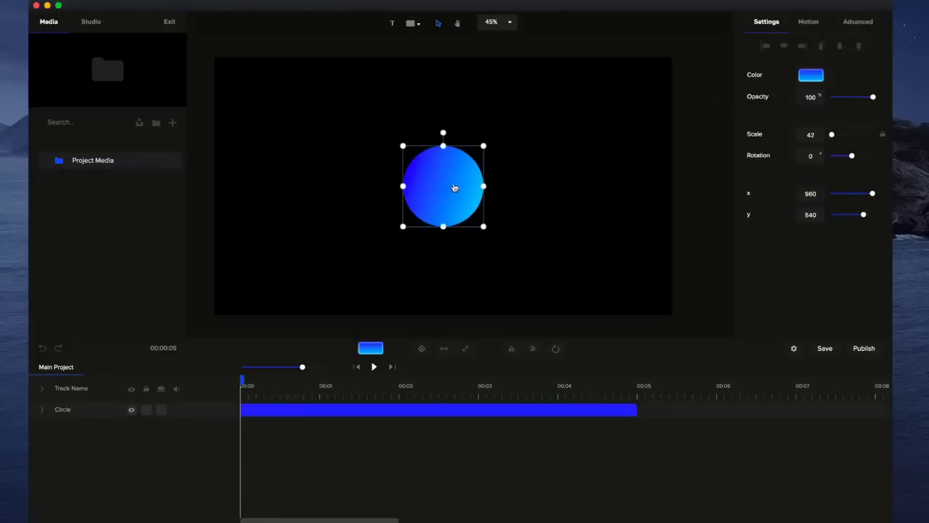
click(809, 22)
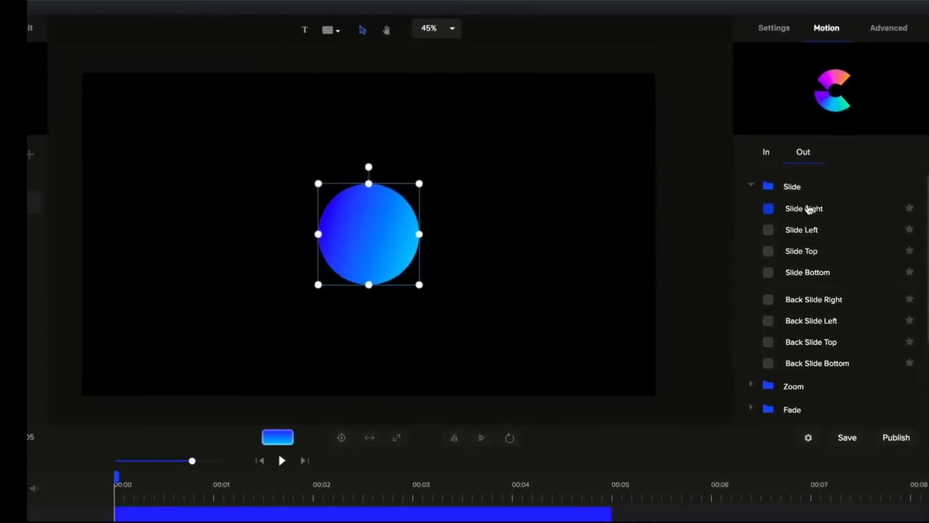
click(766, 153)
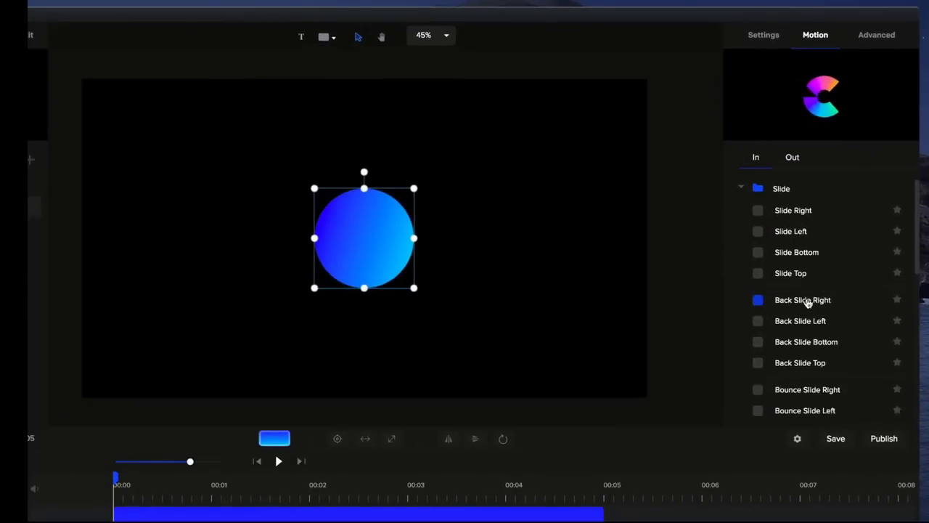
scroll(808, 306, down, 1)
scroll(808, 308, down, 2)
scroll(809, 320, down, 1)
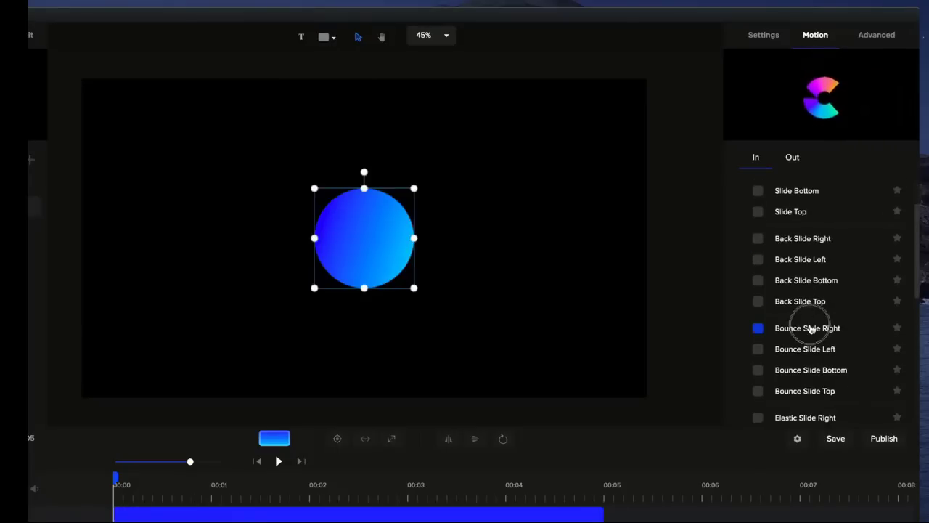
scroll(809, 329, down, 2)
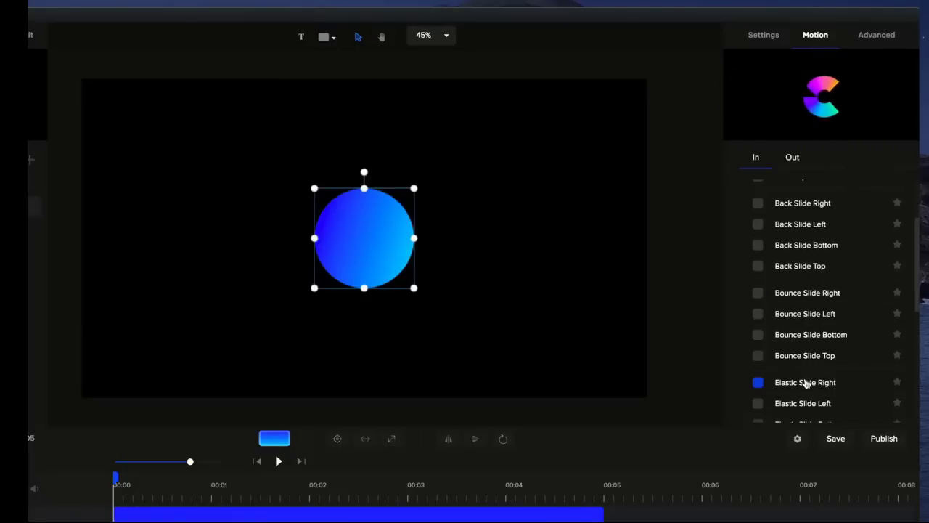
scroll(832, 300, down, 2)
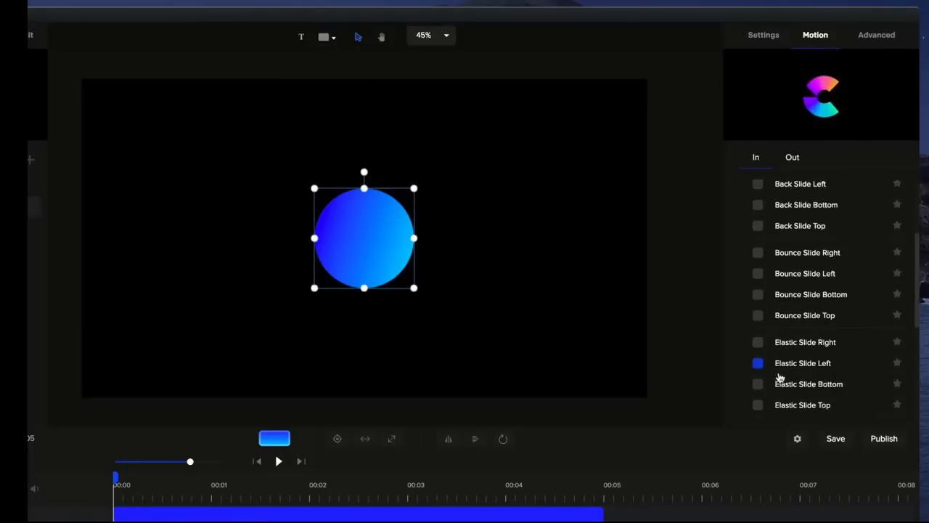
scroll(782, 349, down, 1)
scroll(794, 304, up, 8)
- Apply the Elastic Scale Up entrance animation from the Zoom presets to the circle
click(743, 191)
click(740, 212)
scroll(825, 283, down, 1)
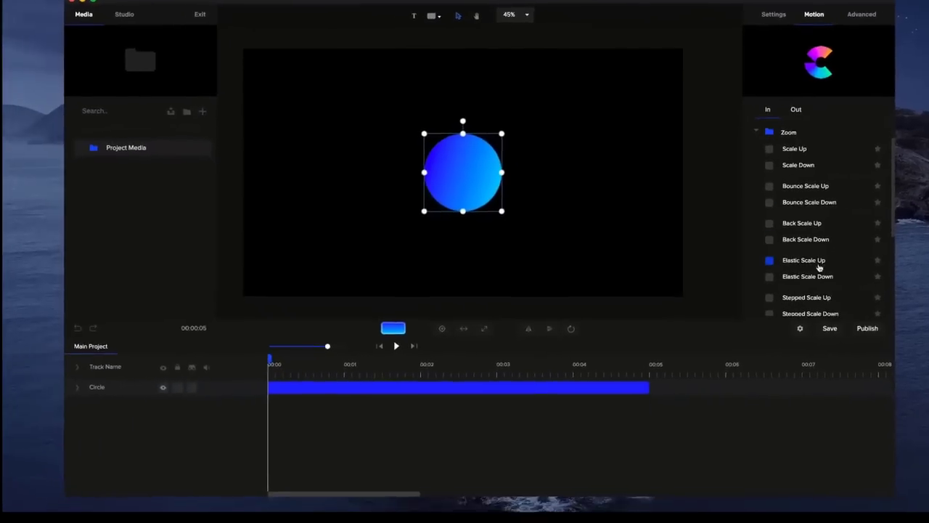
click(783, 278)
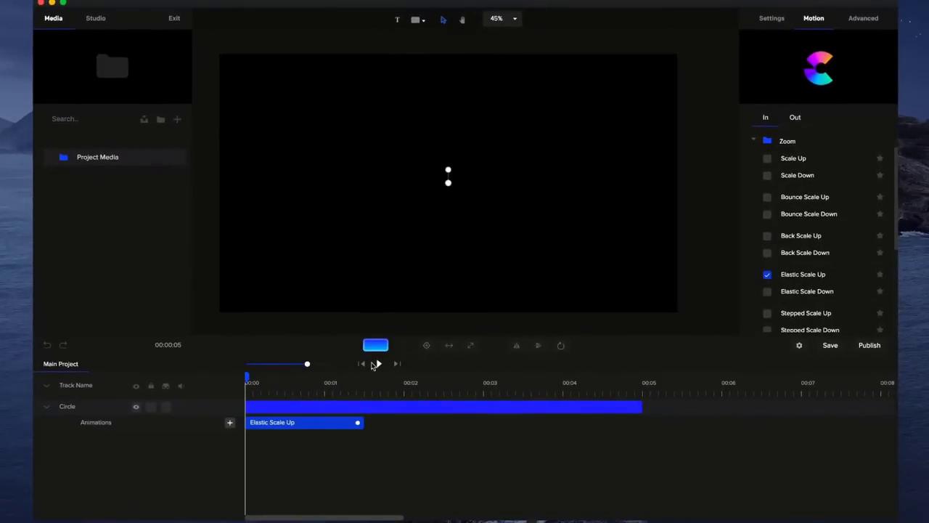
- Play the circle's Elastic Scale Up entrance and return the playhead to the project's start
click(379, 364)
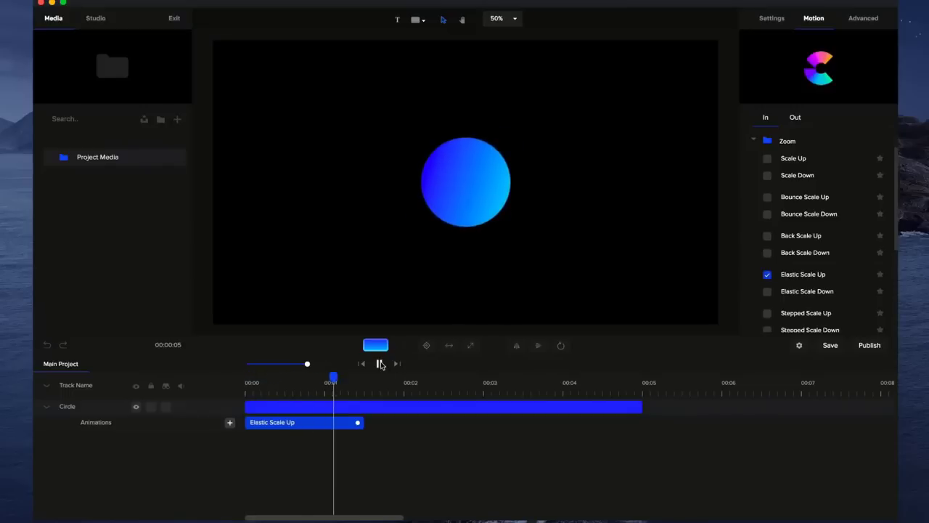
click(379, 363)
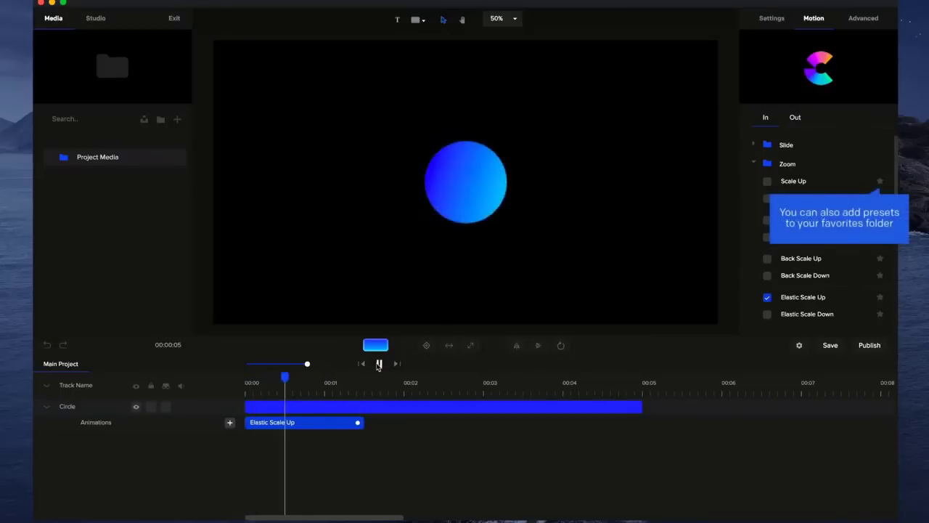
click(379, 364)
drag(349, 377, 210, 388)
- Replace the circle's entrance animation with Bounce Slide Bottom from the Slide presets and play it once
scroll(799, 196, down, 1)
scroll(801, 194, down, 5)
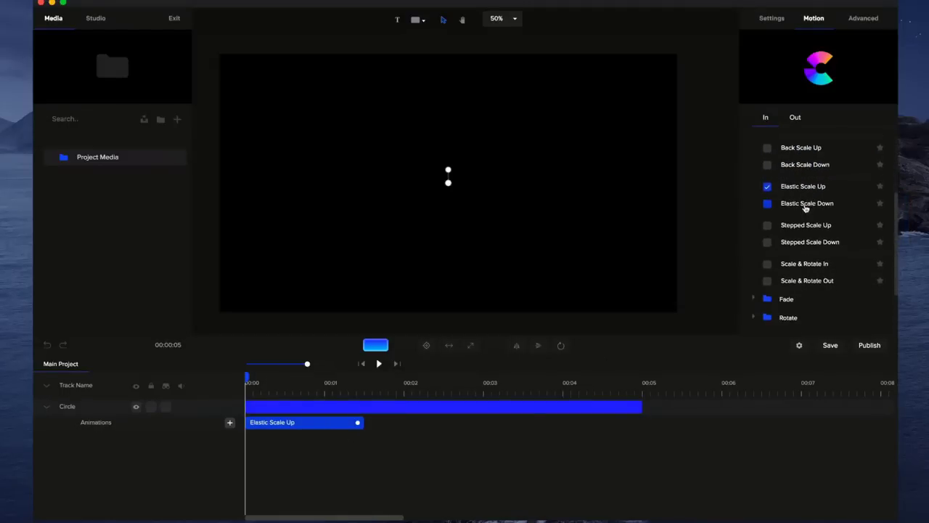
scroll(805, 276, down, 2)
scroll(797, 265, up, 6)
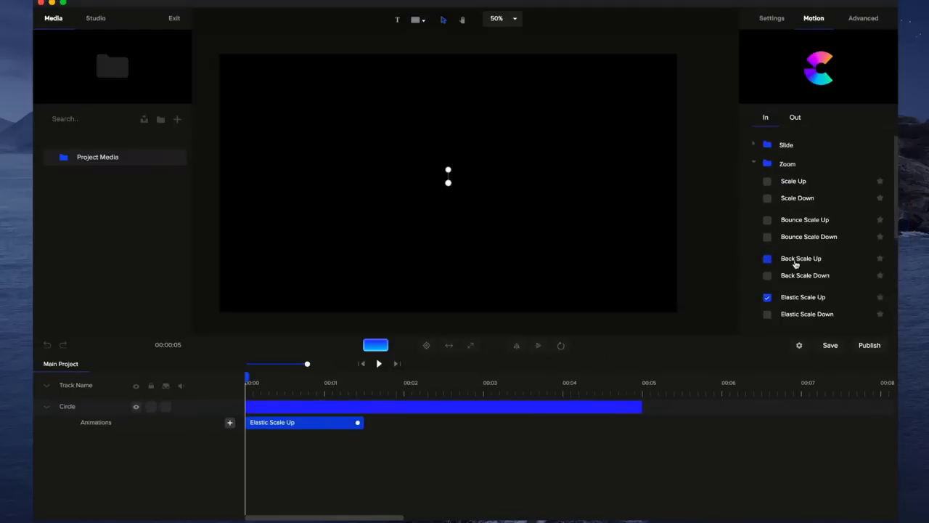
click(755, 164)
click(754, 145)
scroll(810, 210, down, 2)
scroll(838, 225, down, 2)
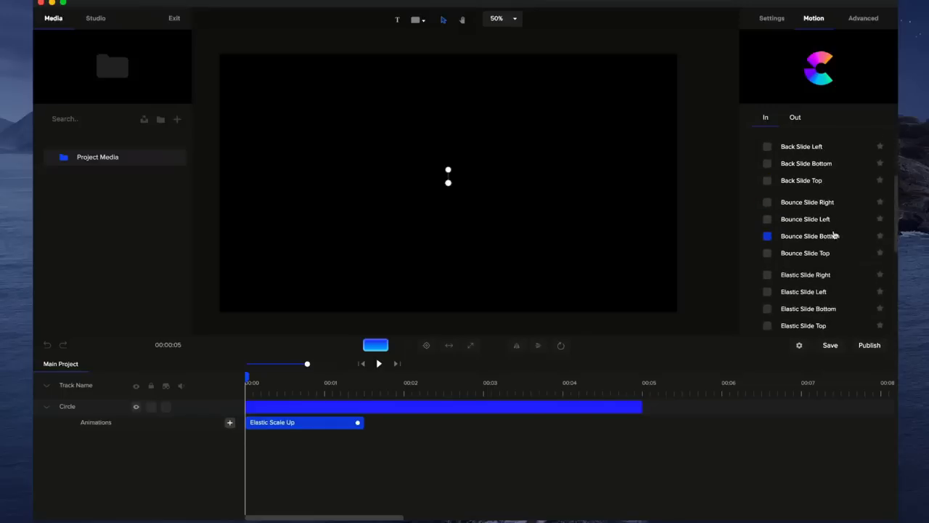
scroll(818, 210, down, 1)
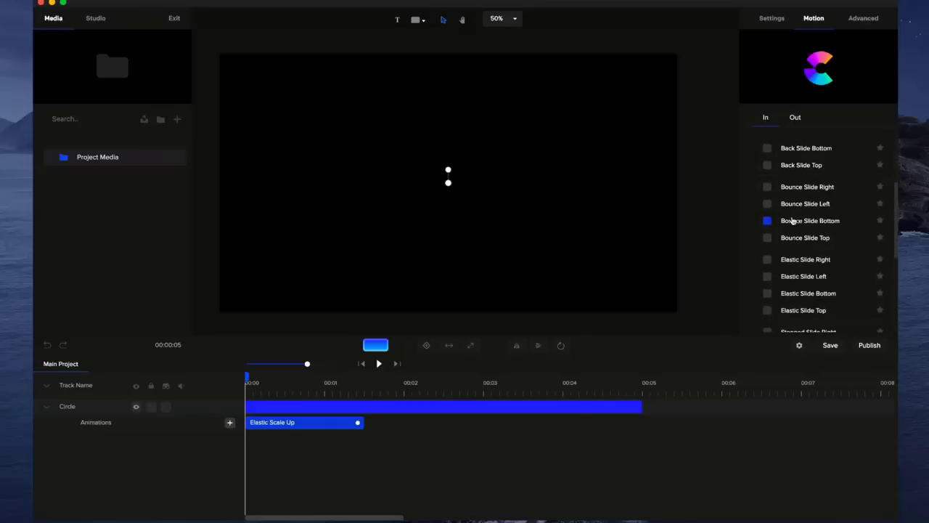
click(768, 222)
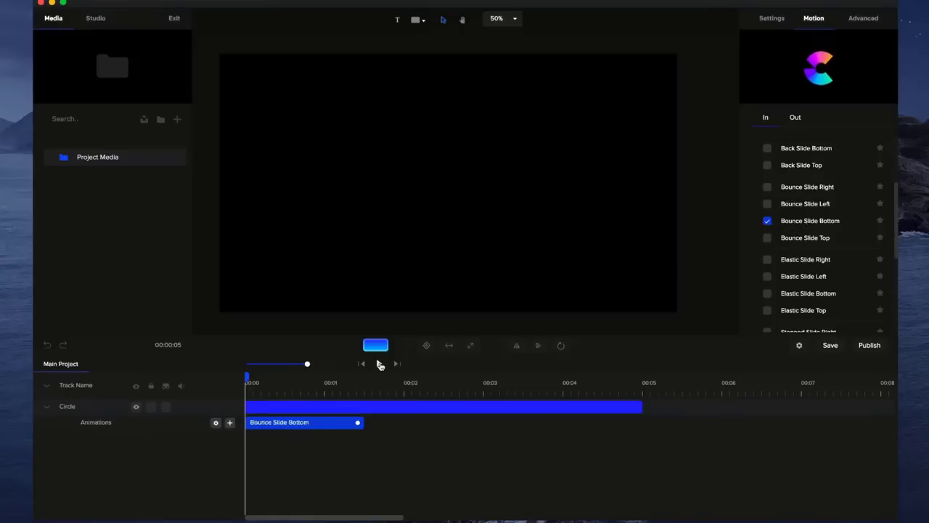
click(379, 364)
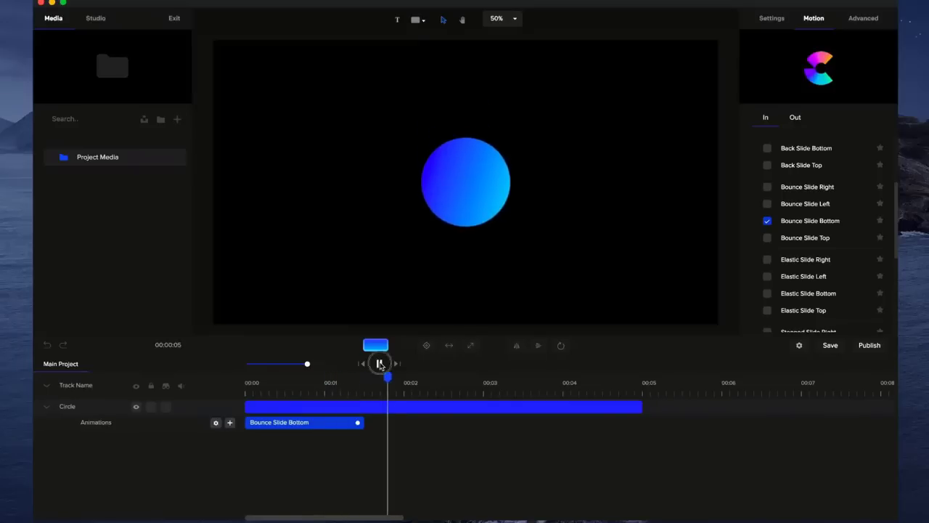
click(380, 364)
- Move the circle straight down to the canvas's bottom edge and return the playhead to the start
drag(454, 185, 450, 264)
drag(451, 268, 452, 270)
drag(396, 376, 240, 388)
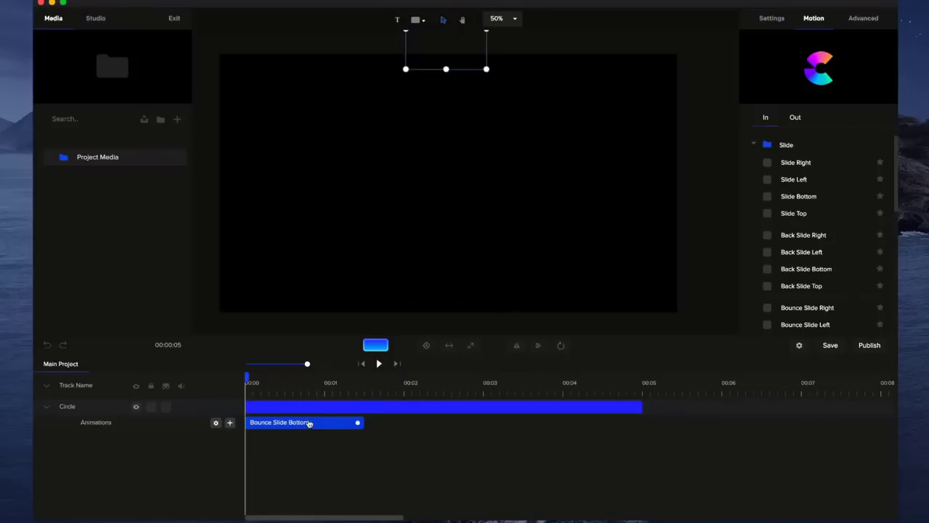
- In the Bounce Slide Bottom animation's settings, turn off Use Fade and set Starting X to 0 and Starting Y to -1100
scroll(433, 203, down, 3)
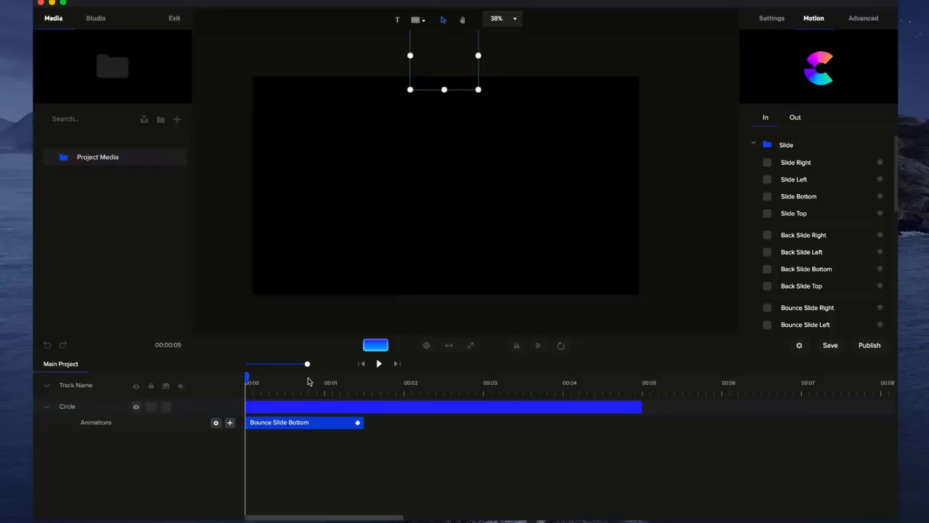
click(336, 424)
click(216, 424)
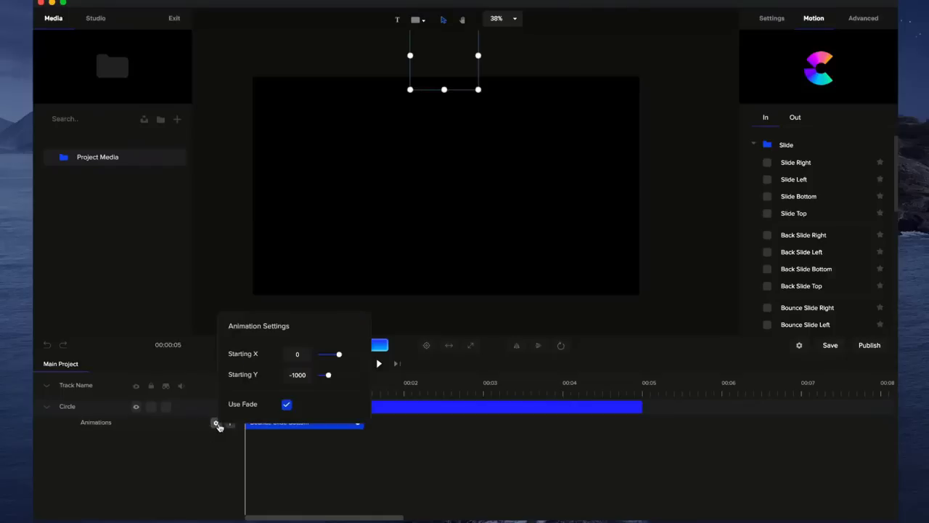
click(287, 405)
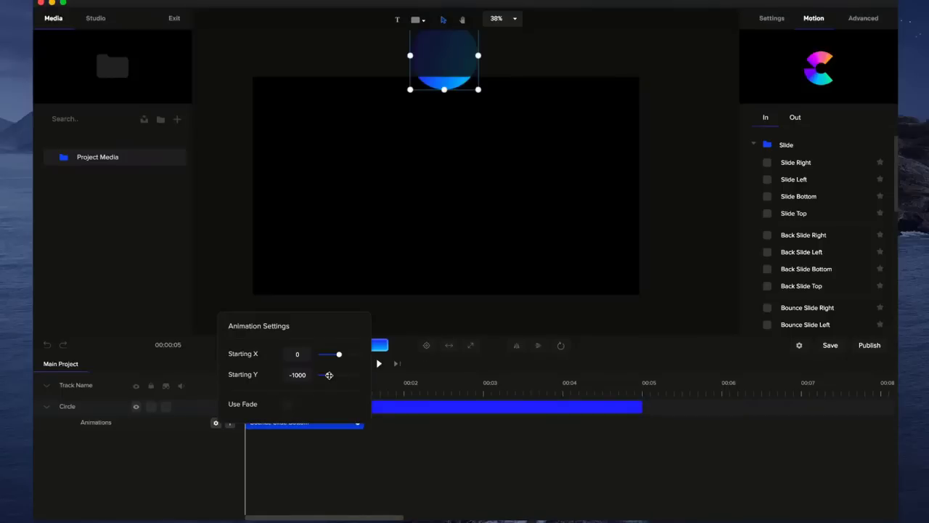
drag(329, 375, 341, 354)
double_click(297, 354)
text(0)
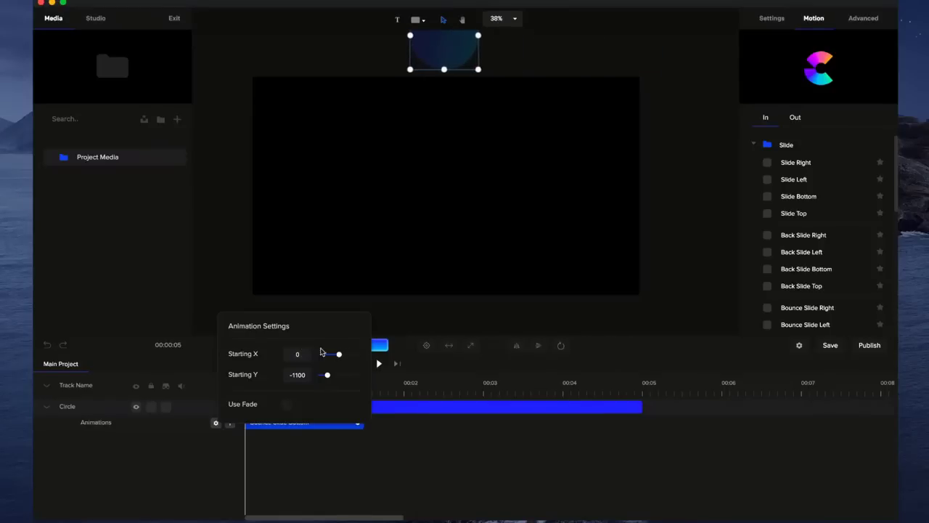
click(359, 446)
- Play the circle's adjusted bounce entrance, pause it and return the playhead to the start
click(380, 364)
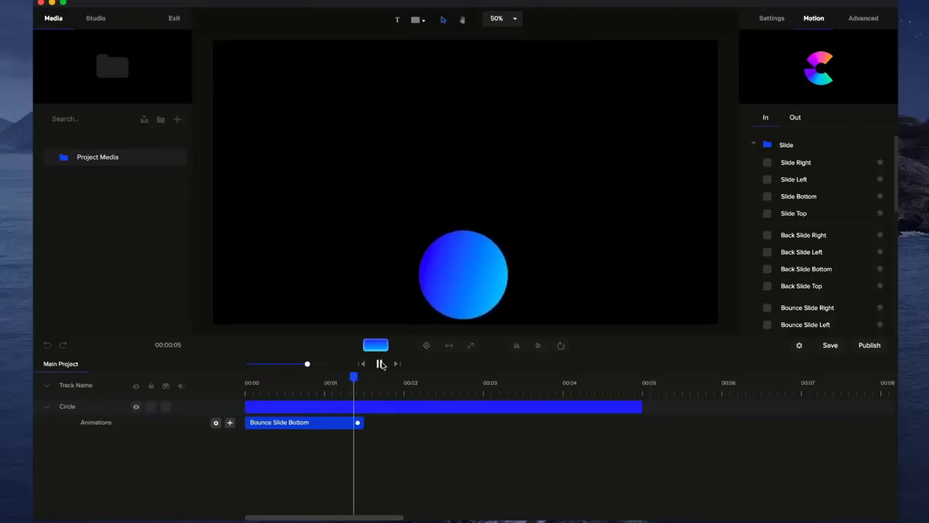
click(381, 363)
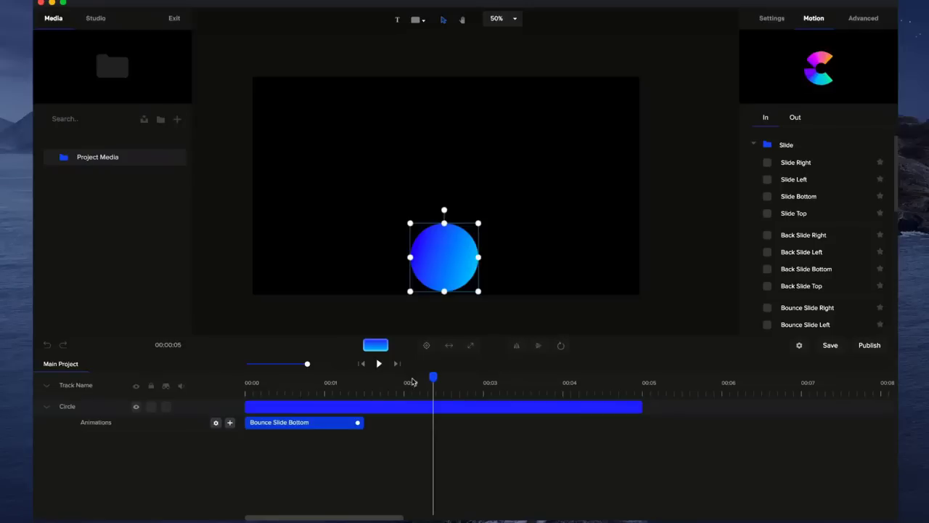
drag(434, 378, 261, 397)
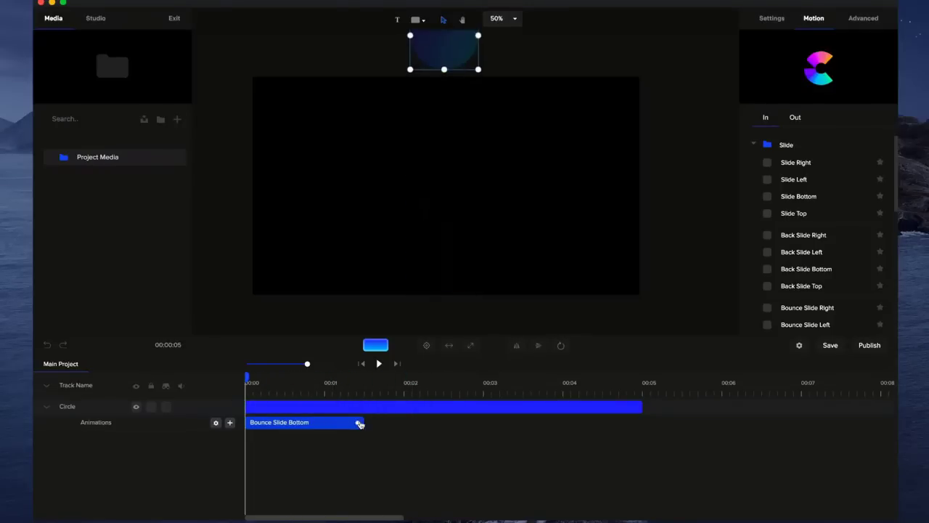
- Shorten the Bounce Slide Bottom animation to about 1.2 seconds and the Circle track to 3 seconds
drag(359, 423, 335, 423)
drag(642, 406, 486, 406)
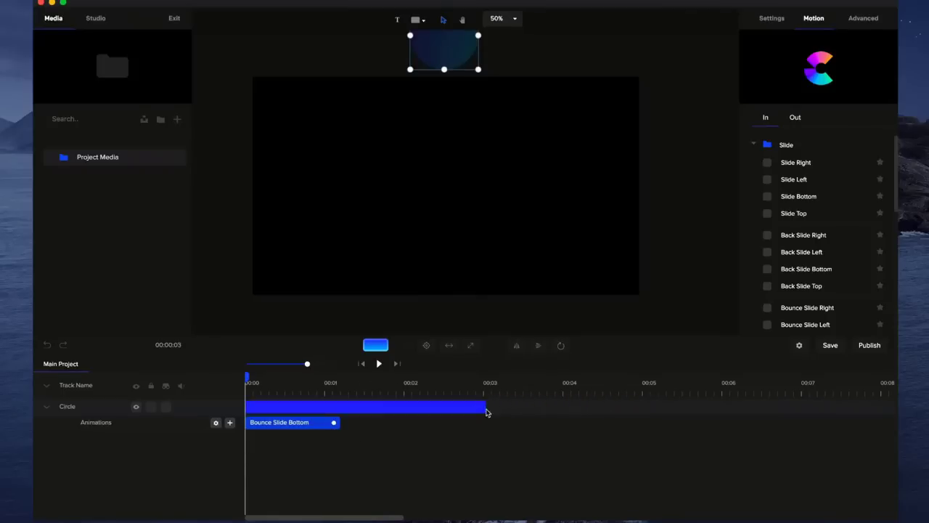
- Move the playhead to about 1.7 seconds and apply the Distort Horizontal exit animation to the circle
click(794, 117)
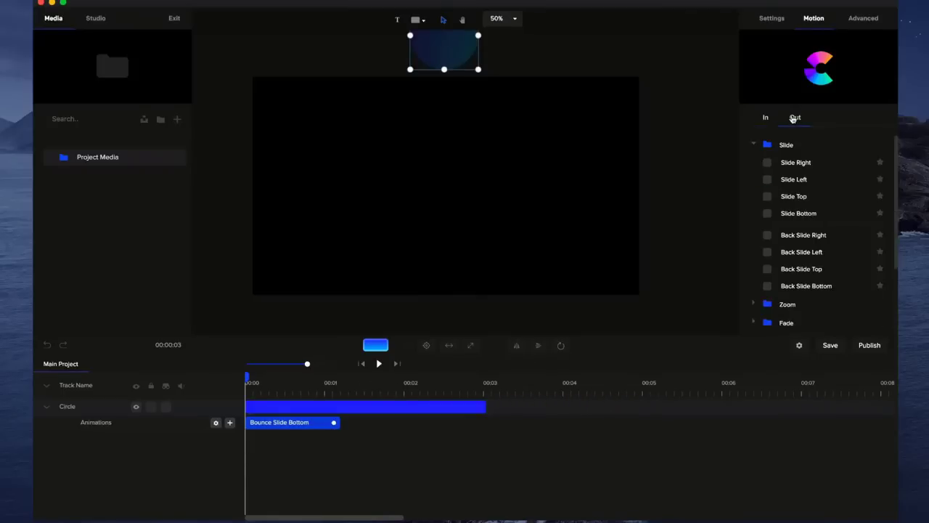
scroll(797, 210, down, 1)
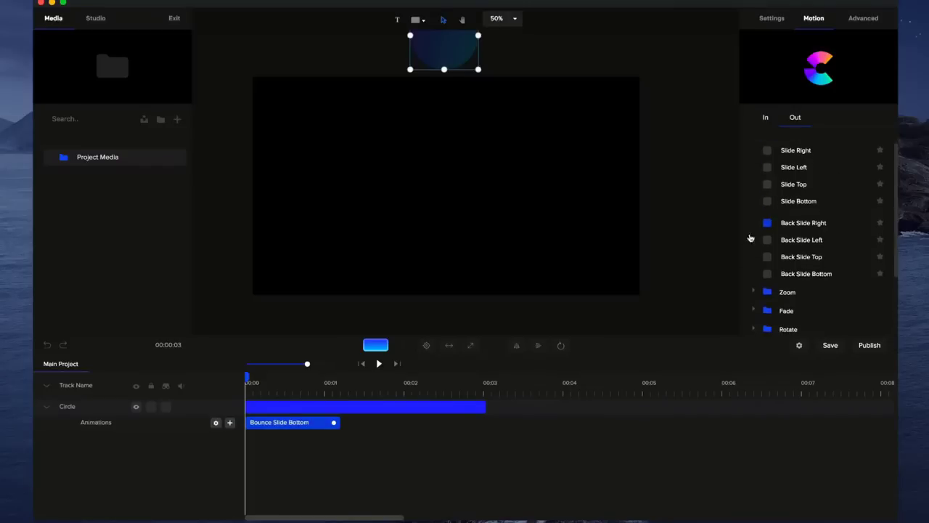
drag(246, 377, 383, 377)
scroll(812, 251, down, 1)
scroll(811, 261, down, 5)
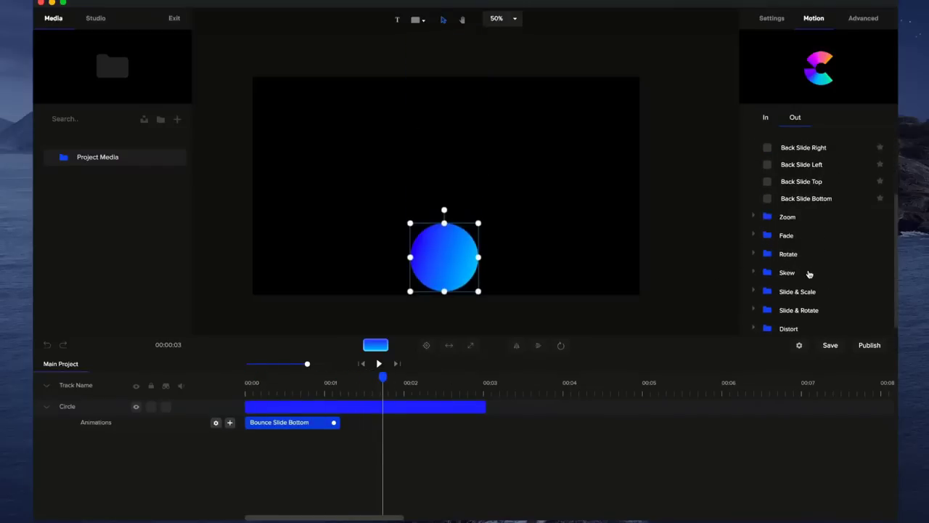
scroll(784, 254, down, 1)
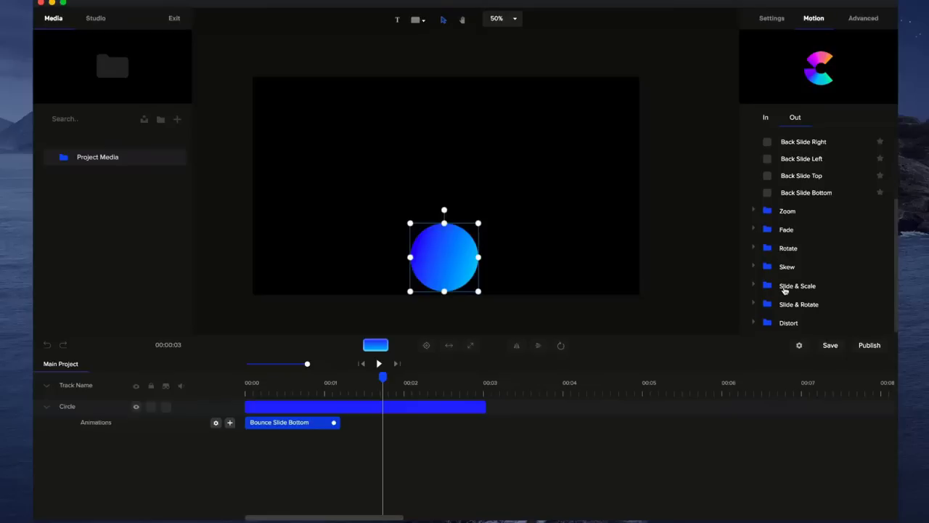
click(755, 323)
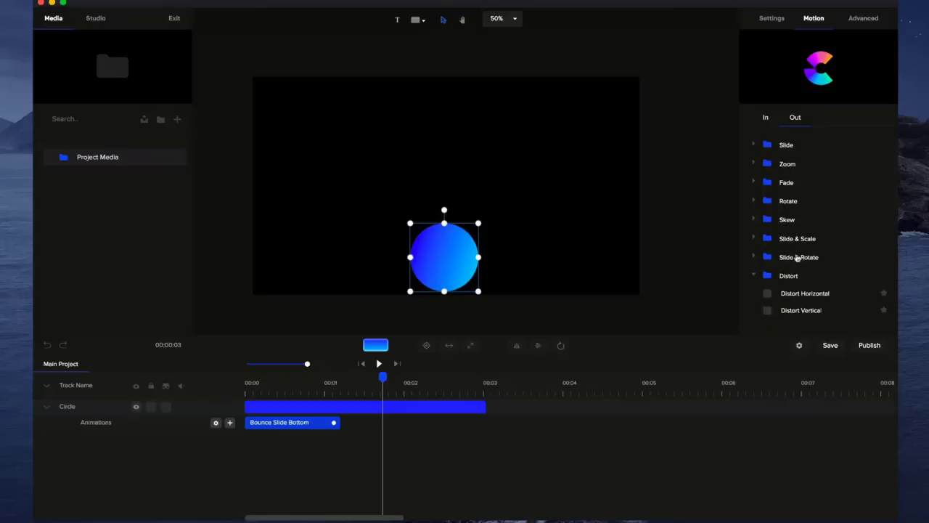
click(768, 294)
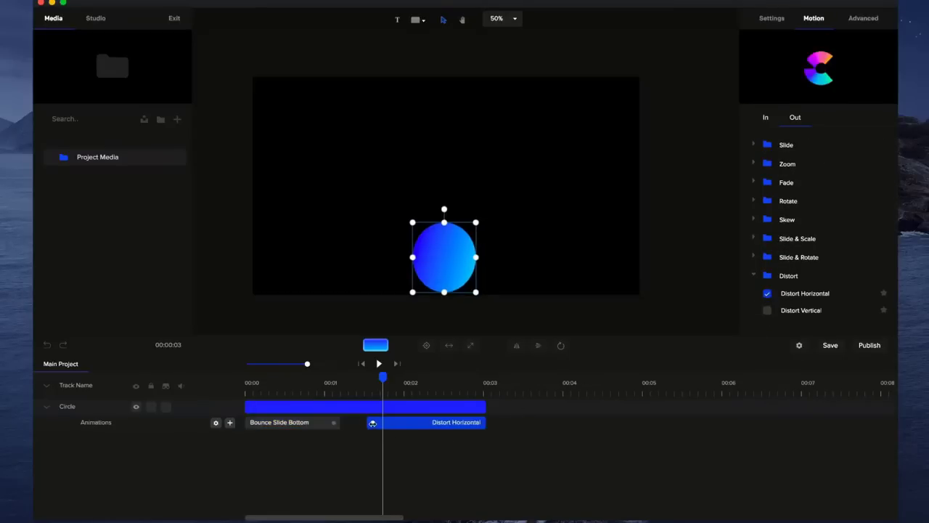
- Play the circle's exit and shorten the Distort Horizontal animation to about 1 second
click(379, 364)
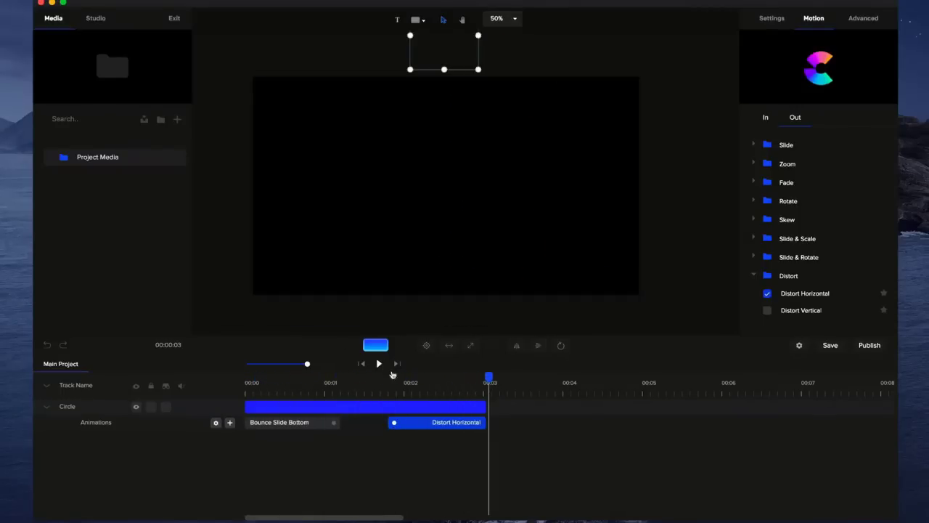
drag(393, 422, 413, 422)
click(754, 165)
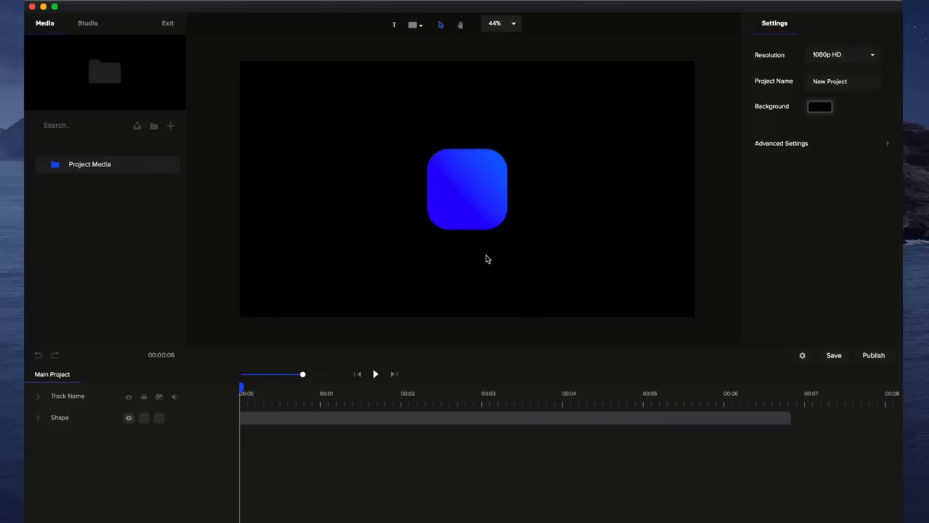
- Apply the Slide Right entrance animation to the rounded square and play it
click(485, 185)
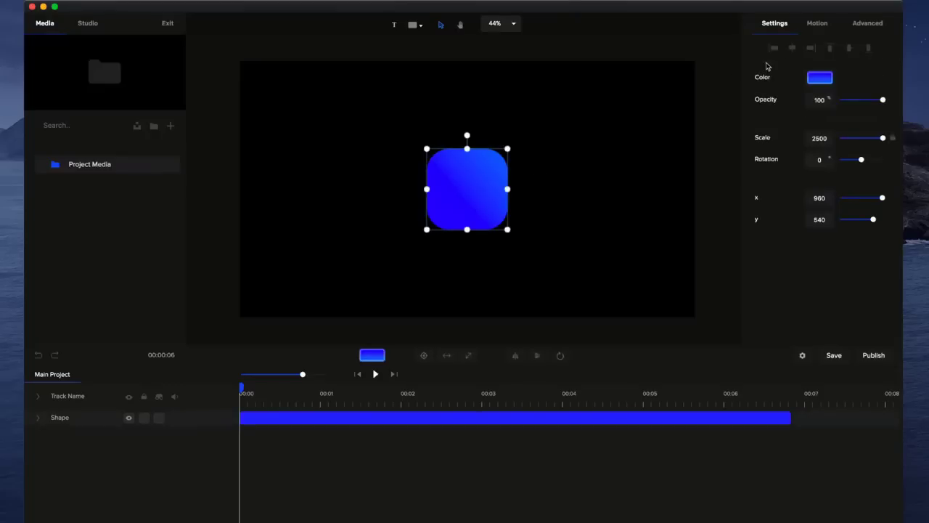
click(817, 23)
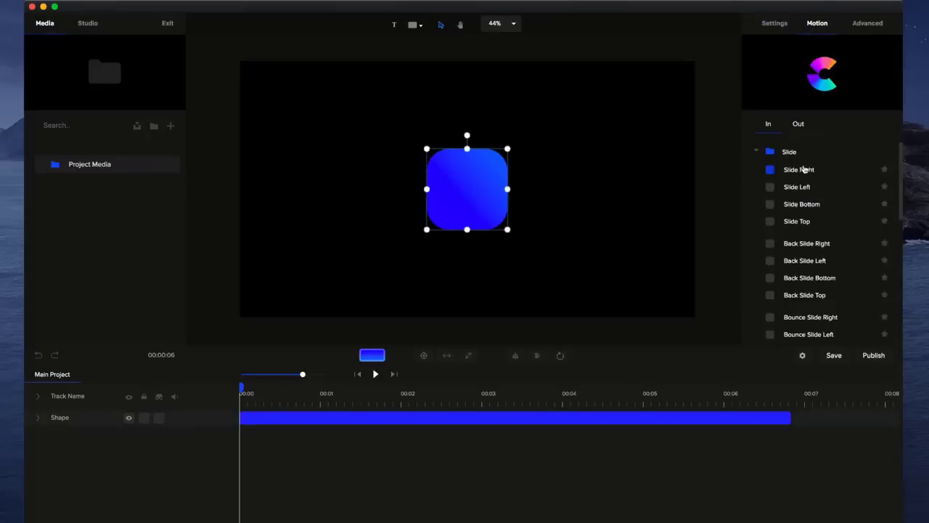
click(802, 170)
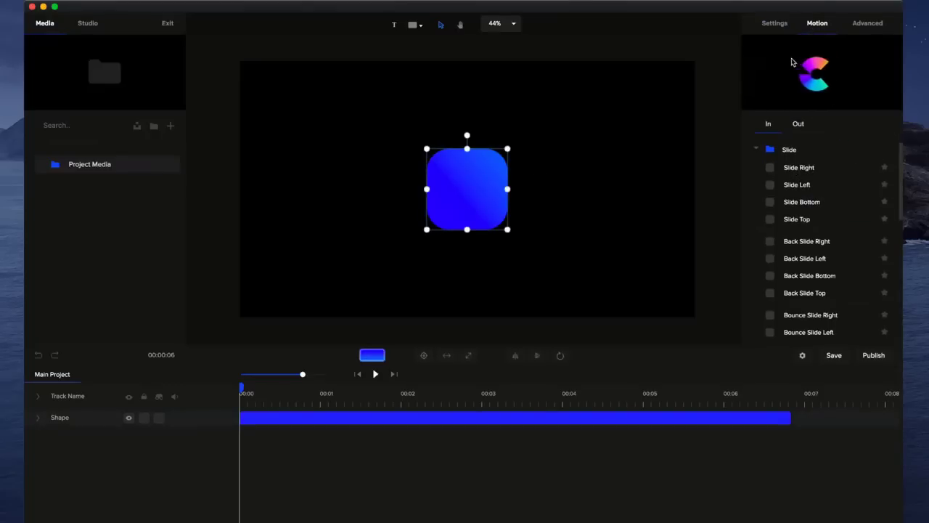
click(770, 167)
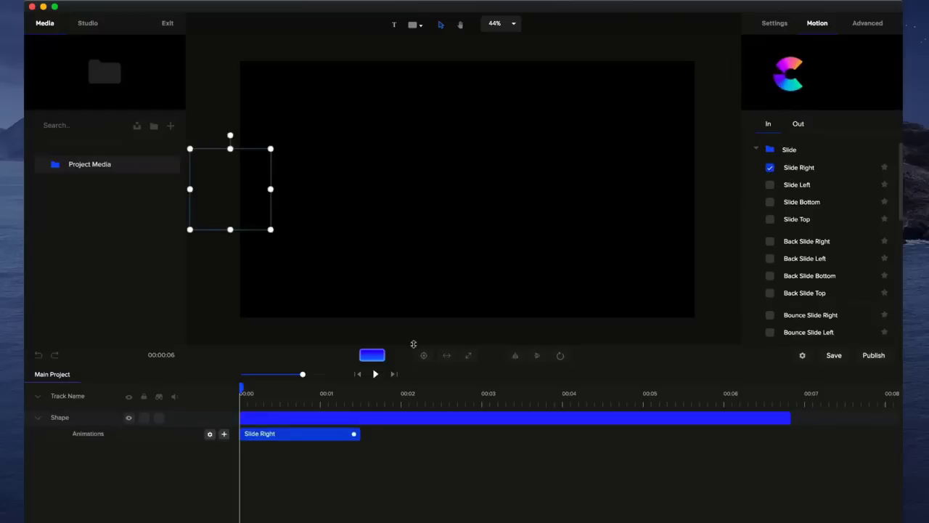
click(376, 374)
click(376, 375)
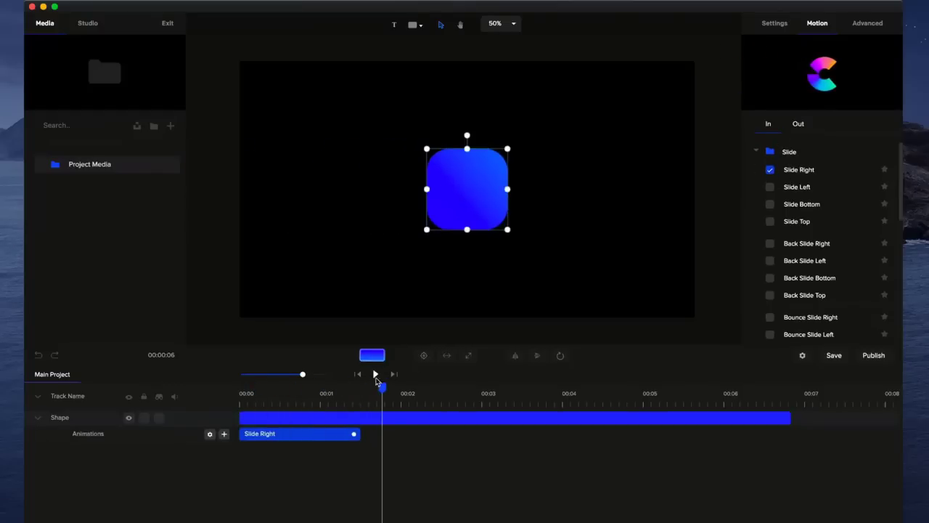
- Replace the square's entrance with Elastic Slide Right and play it
scroll(811, 205, down, 5)
click(770, 229)
click(375, 374)
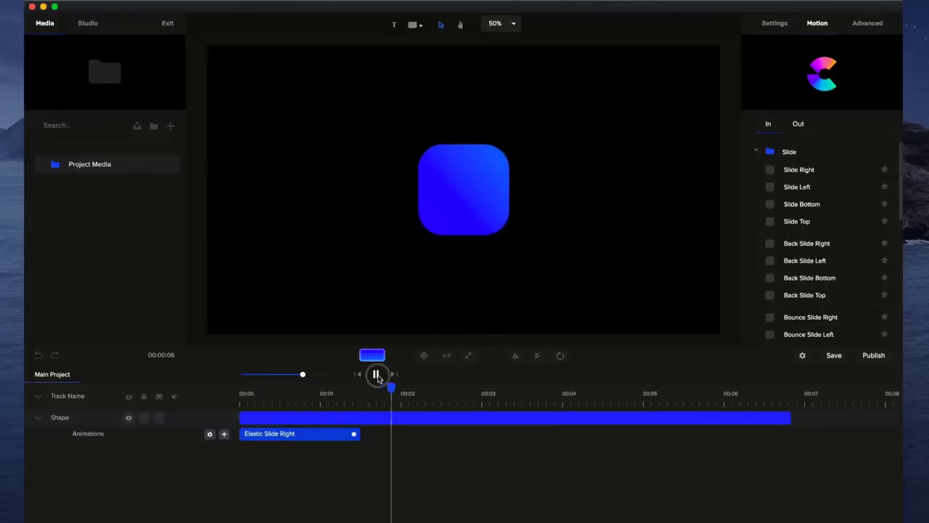
click(375, 374)
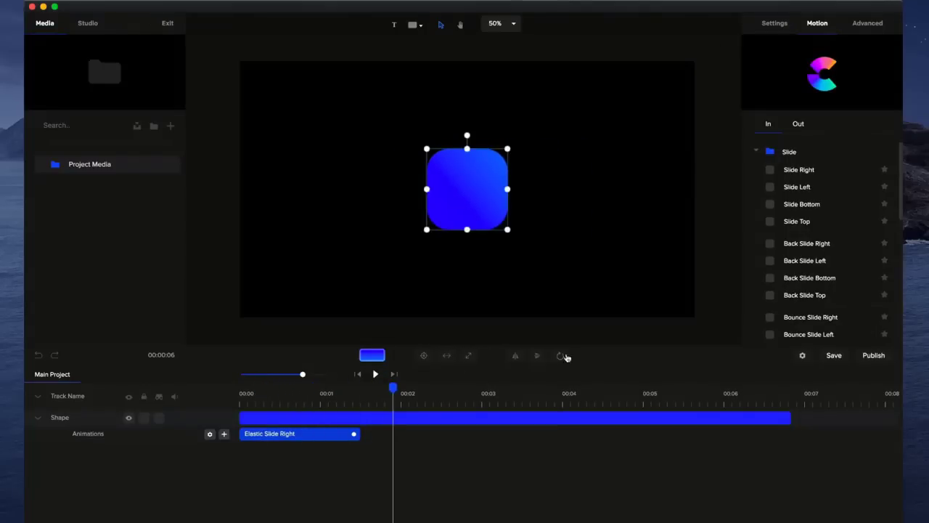
- Delete the Elastic Slide Right animation from the Shape track and return the playhead to the start
click(755, 153)
right_click(325, 436)
click(347, 478)
drag(393, 388, 171, 408)
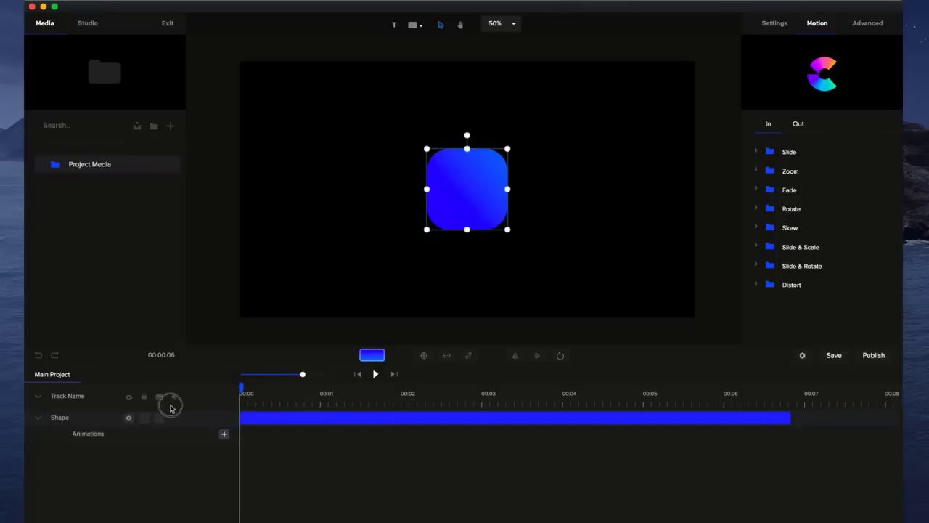
- Add a custom animation to the Shape track and enable its Position and Scale properties
click(39, 419)
click(40, 421)
click(225, 434)
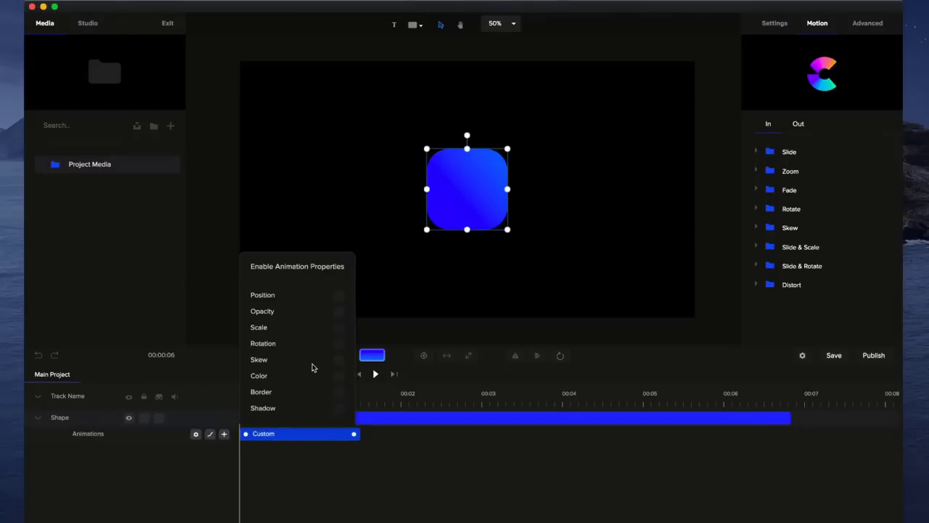
click(337, 296)
click(338, 328)
click(339, 329)
click(356, 480)
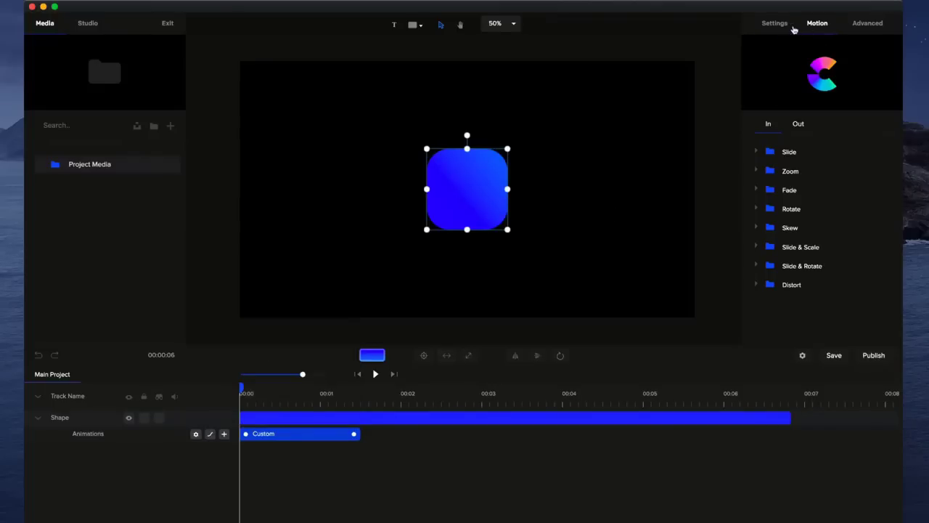
- Set the square's Scale to 0 at the start of the custom animation and play it
drag(241, 386, 382, 389)
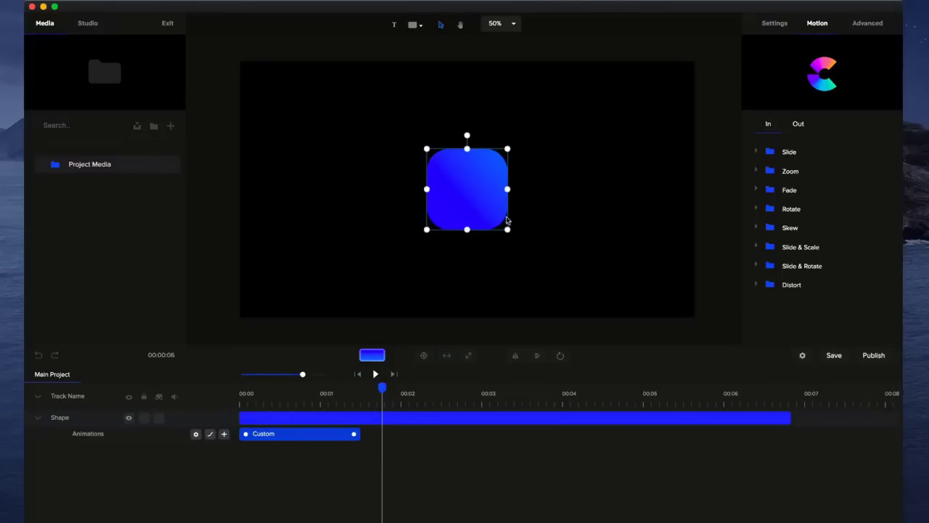
drag(382, 390, 232, 390)
click(879, 25)
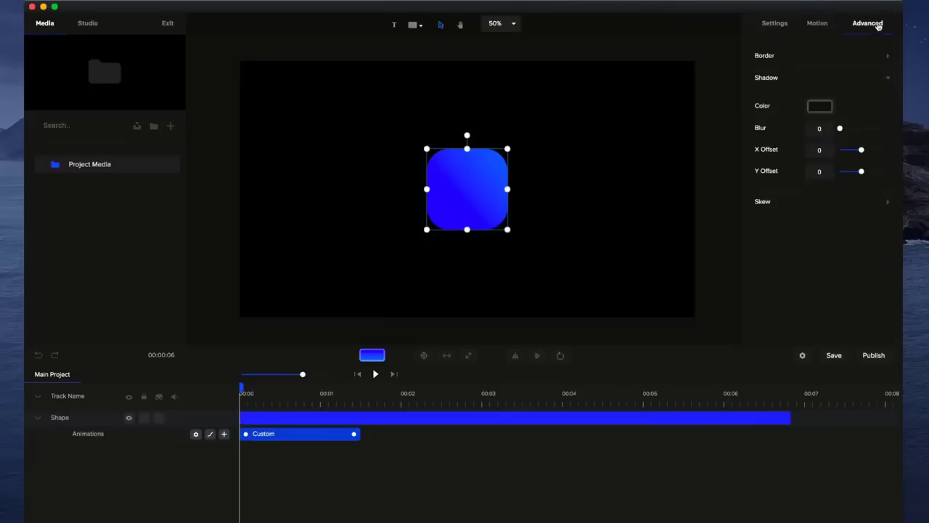
click(788, 25)
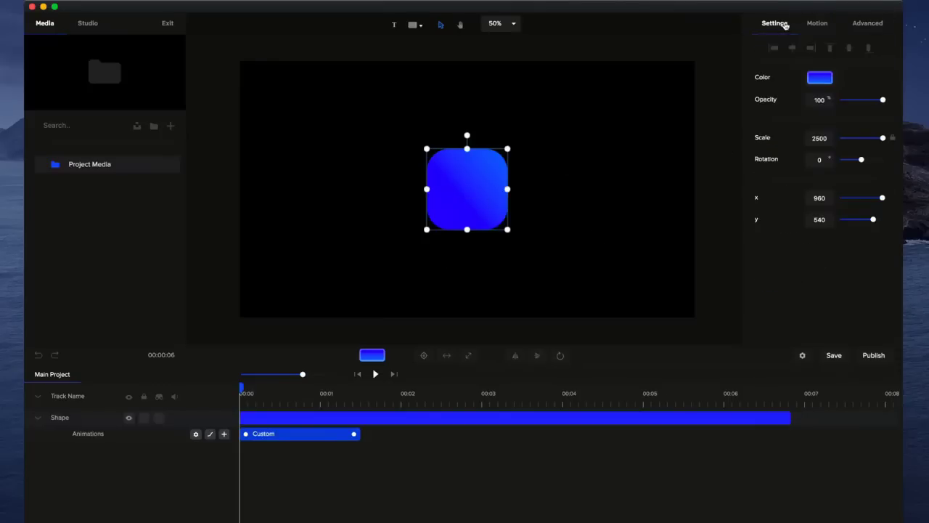
drag(884, 138, 838, 139)
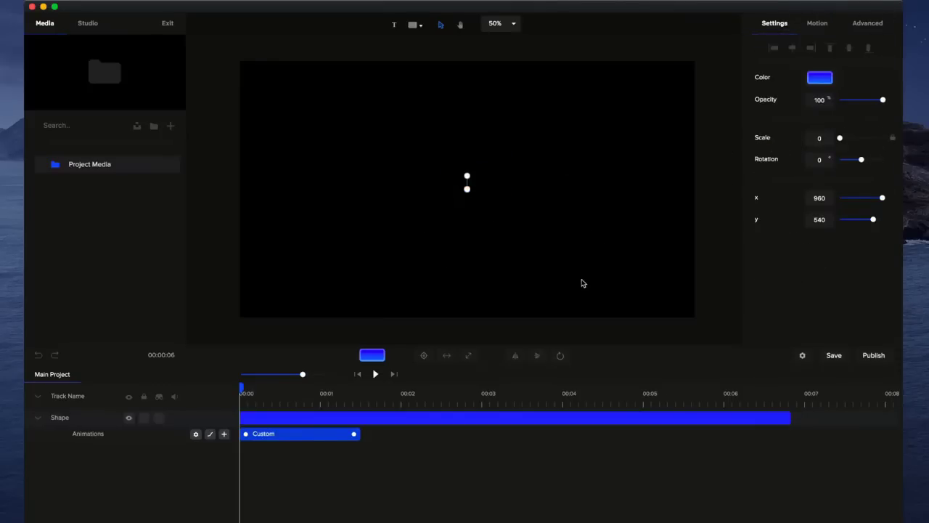
click(584, 283)
click(375, 375)
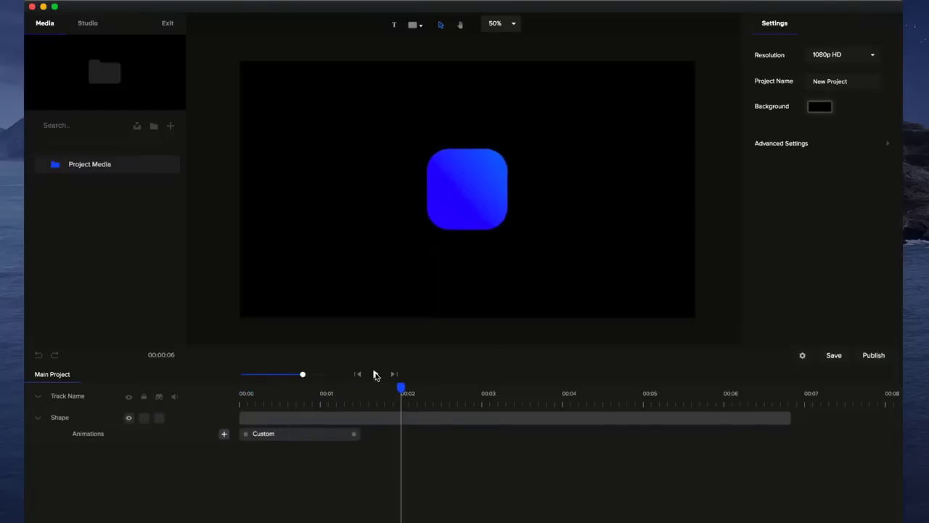
- Shorten the custom animation to about 1.2 seconds and replay it from the start
click(352, 433)
drag(356, 433, 327, 433)
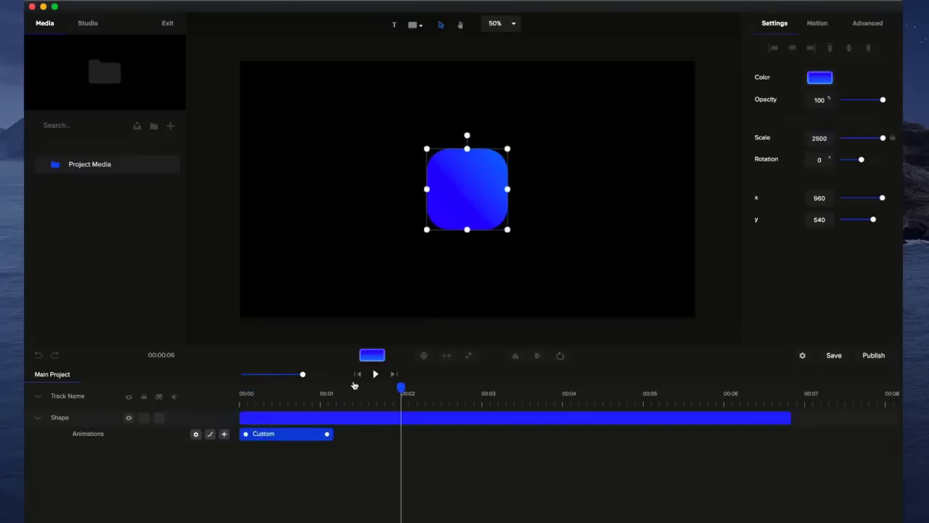
click(356, 375)
click(375, 374)
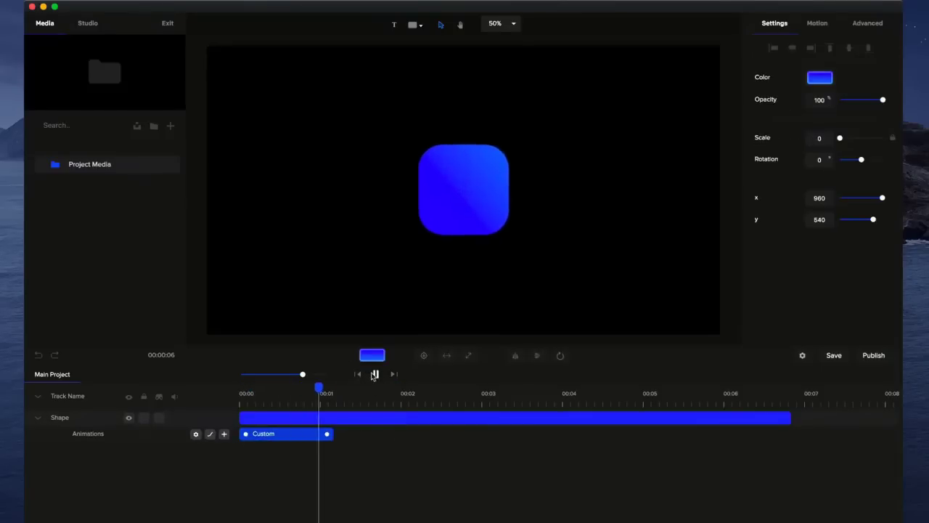
click(374, 374)
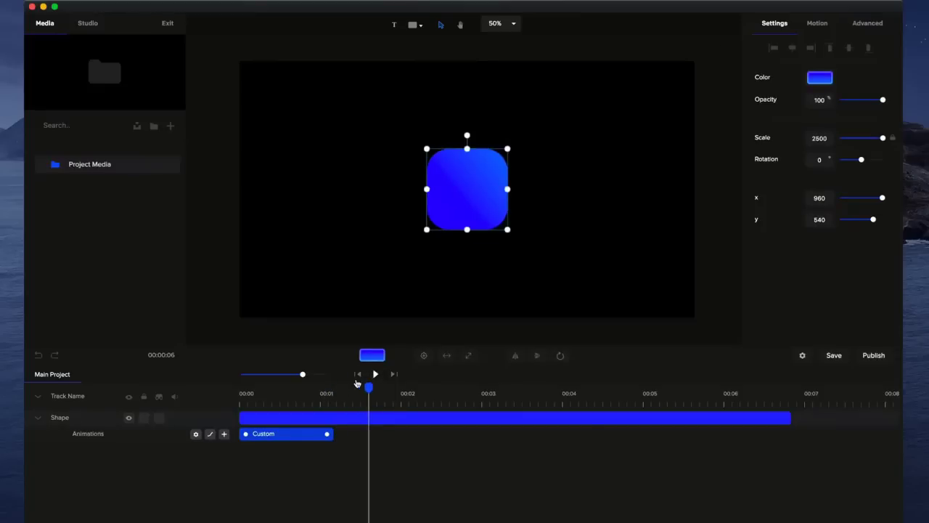
- Open the custom animation's easing options and try the Linear, Power1, Power2, Power3 and Power4 Out easings
right_click(263, 439)
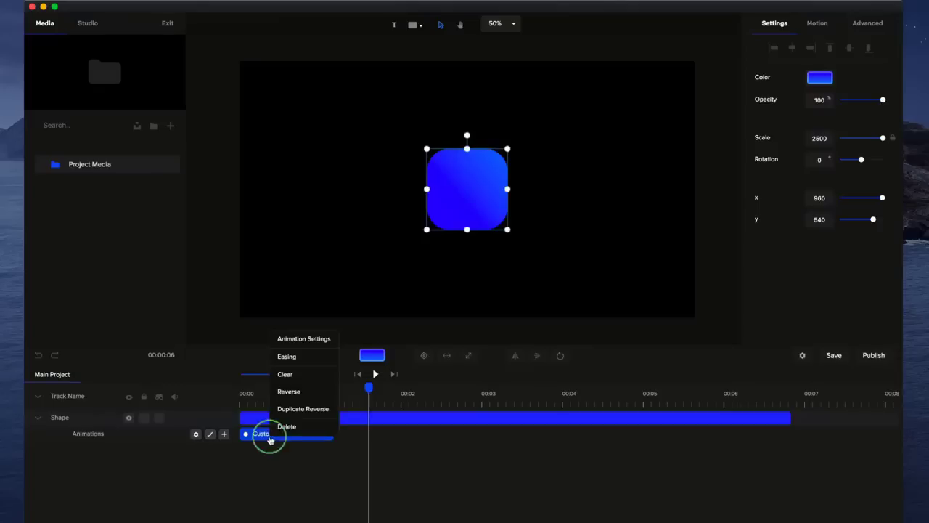
click(292, 357)
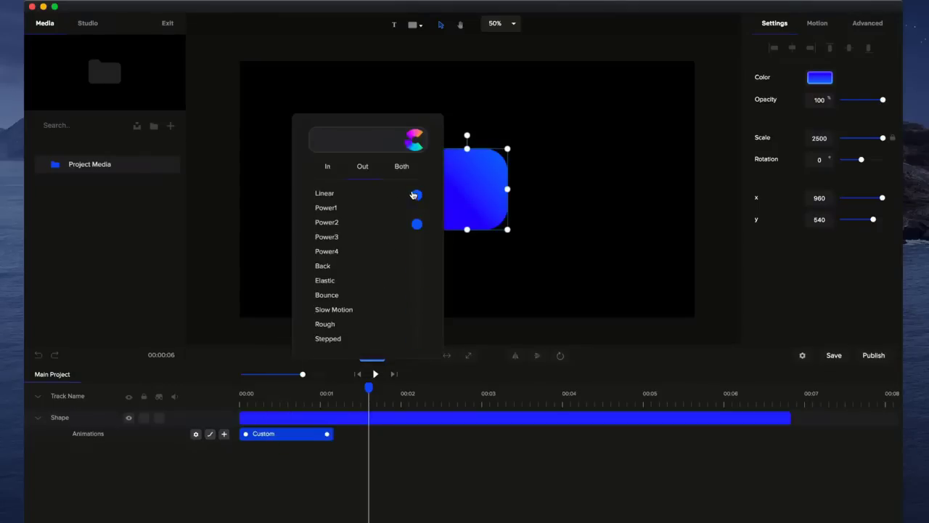
click(381, 196)
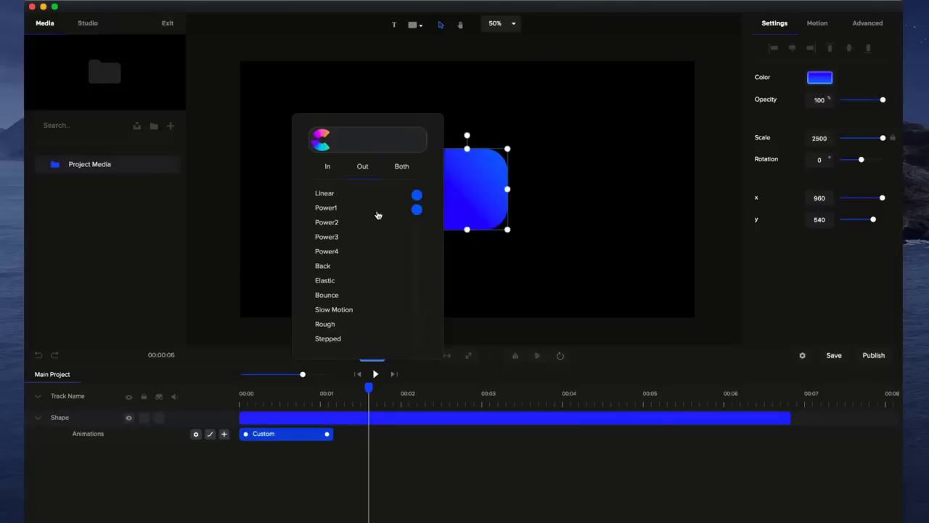
click(377, 212)
click(372, 224)
click(368, 244)
click(368, 256)
- Compare the Back, Elastic and Bounce easings and choose Back with the Out direction for the custom animation
click(409, 167)
click(376, 270)
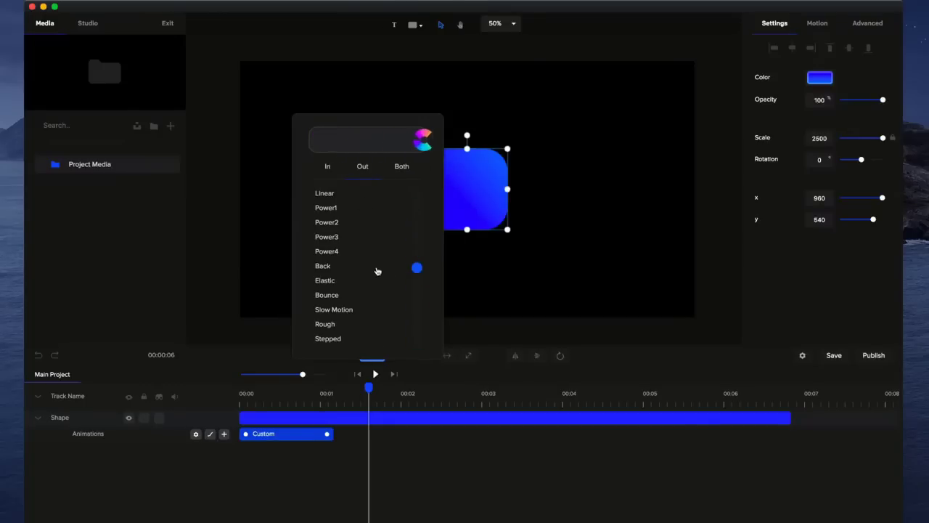
click(375, 283)
click(373, 297)
click(360, 273)
click(387, 467)
- Play the eased custom animation from the start and shorten it to about 0.9 seconds
drag(368, 387, 217, 383)
click(375, 374)
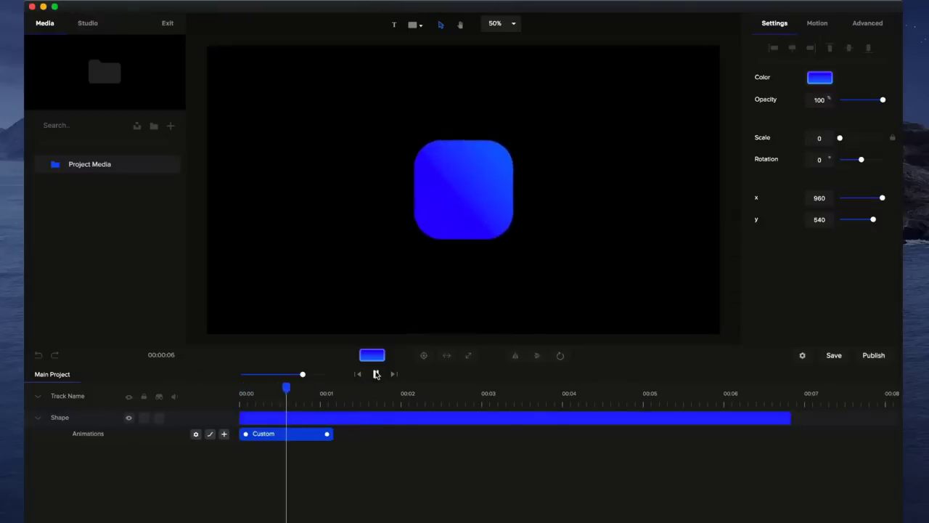
click(329, 436)
drag(327, 435, 309, 434)
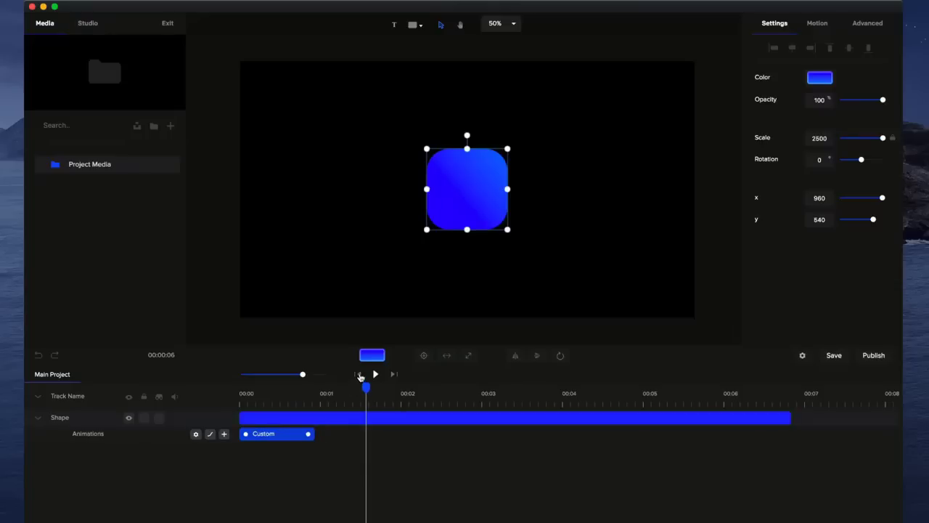
- Replay the shortened custom animation from the start and return the playhead to 0 seconds
click(360, 374)
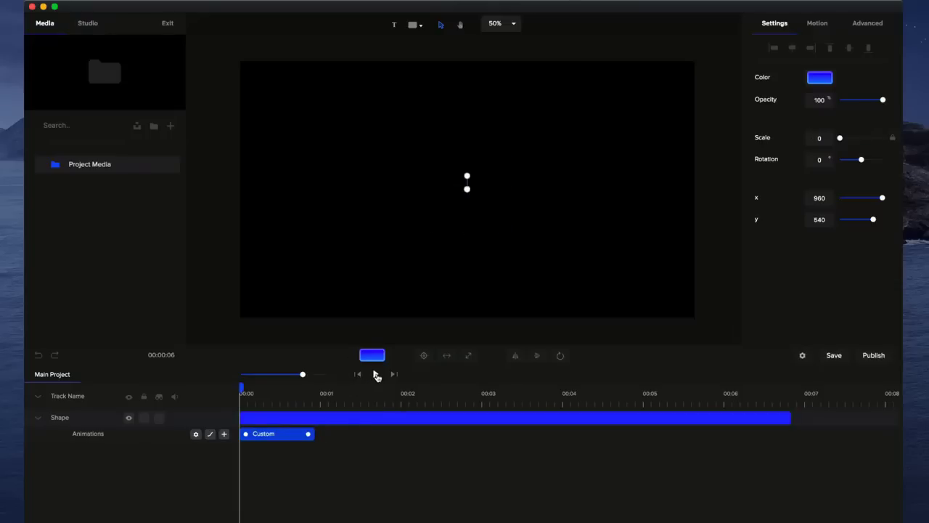
click(375, 374)
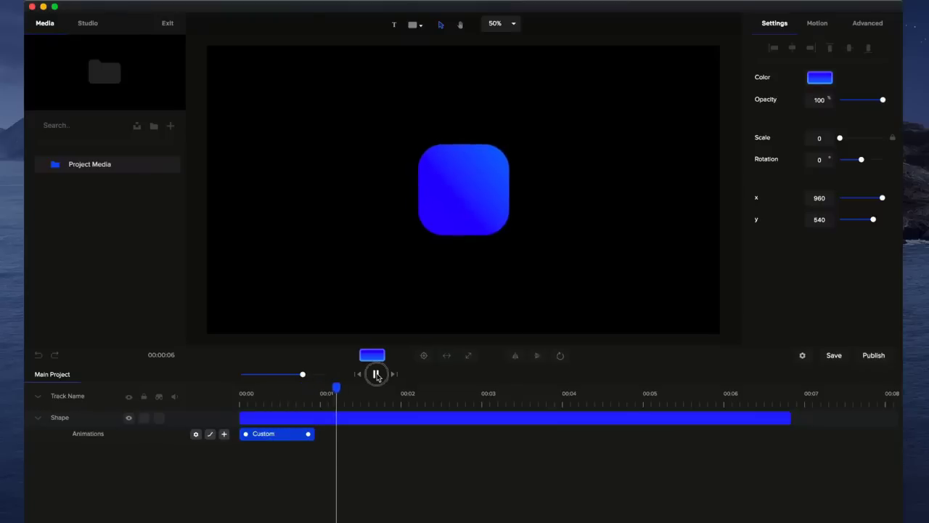
drag(349, 388, 207, 395)
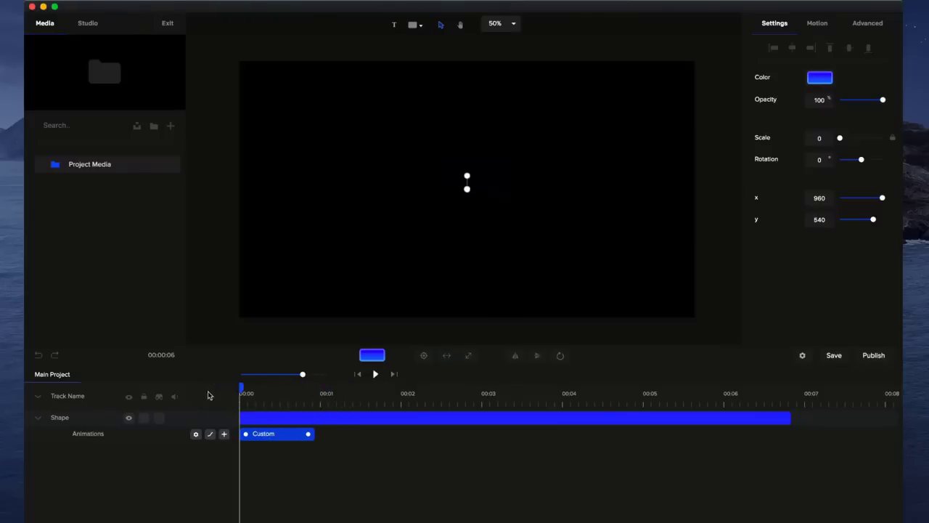
- Enable the Rotation property for the custom animation and set its starting rotation to 90°
right_click(283, 434)
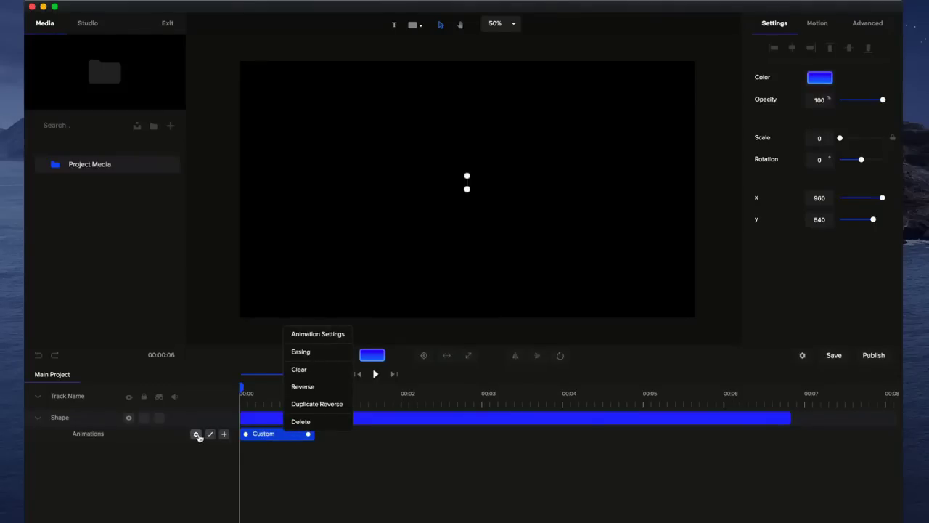
click(317, 336)
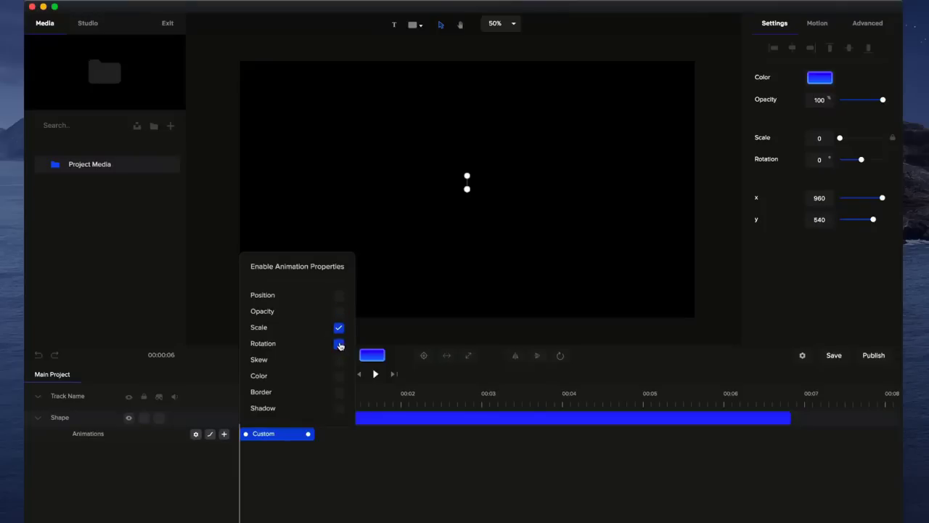
click(385, 468)
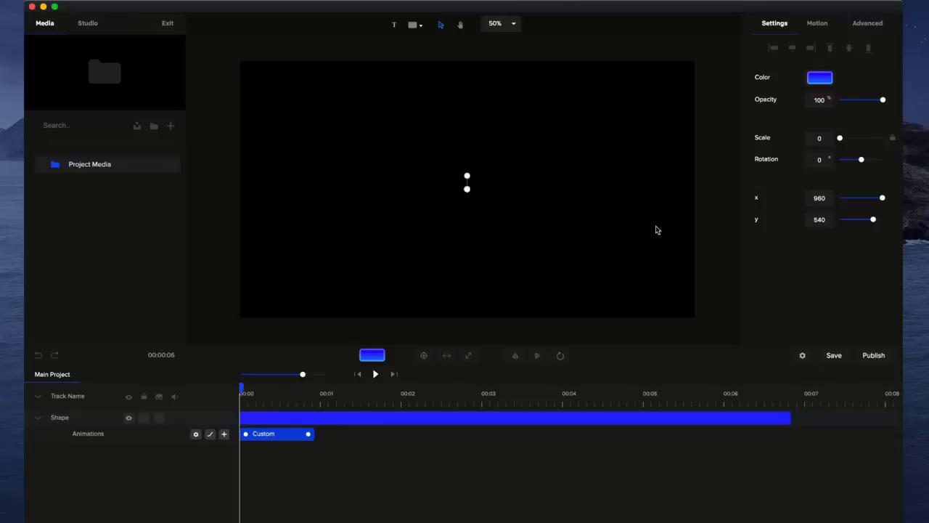
click(823, 159)
text(90)
click(604, 204)
- Play the animation with its rotation and return the playhead to 0 seconds
click(374, 376)
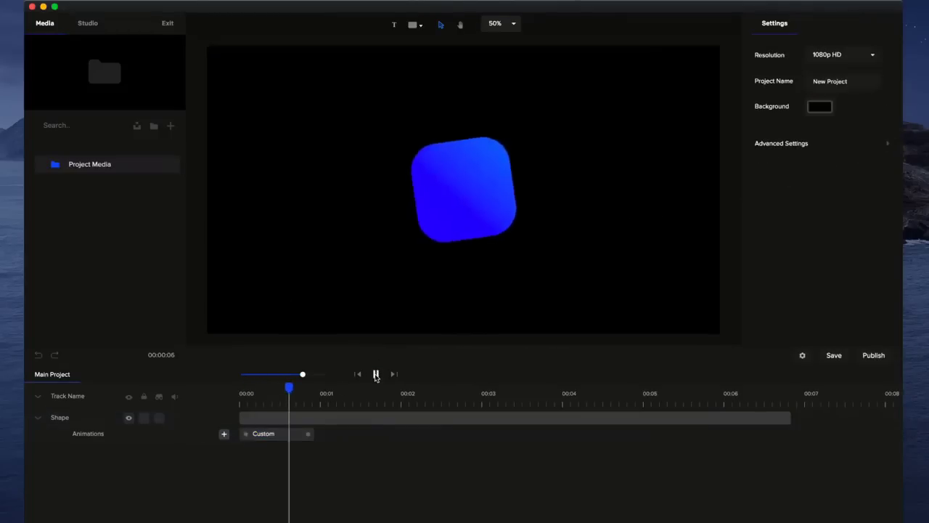
click(374, 375)
drag(351, 389, 207, 388)
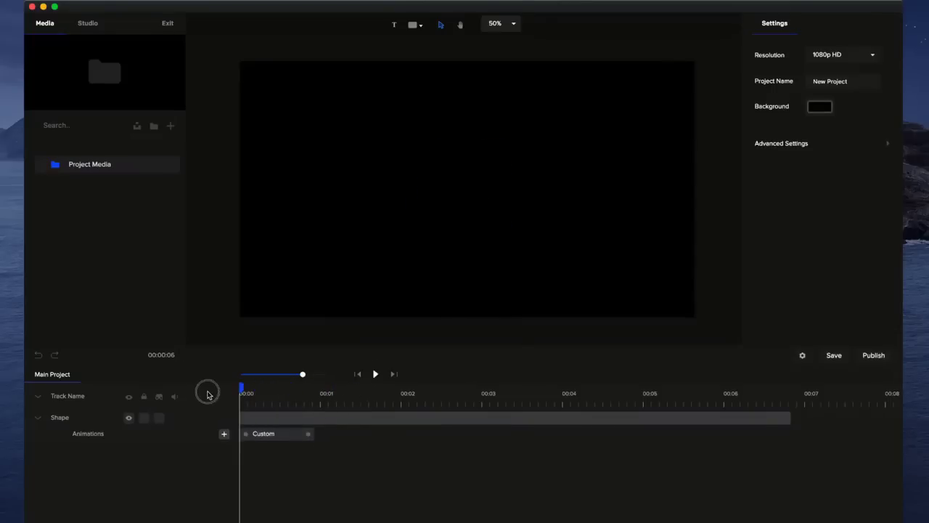
- Set the custom animation's starting rotation to -90° and play it
click(293, 436)
click(819, 158)
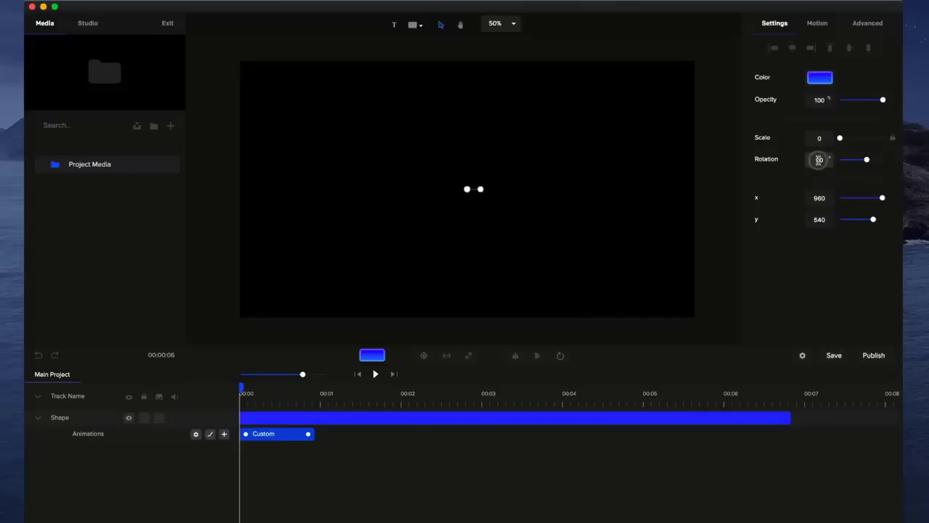
text(-)
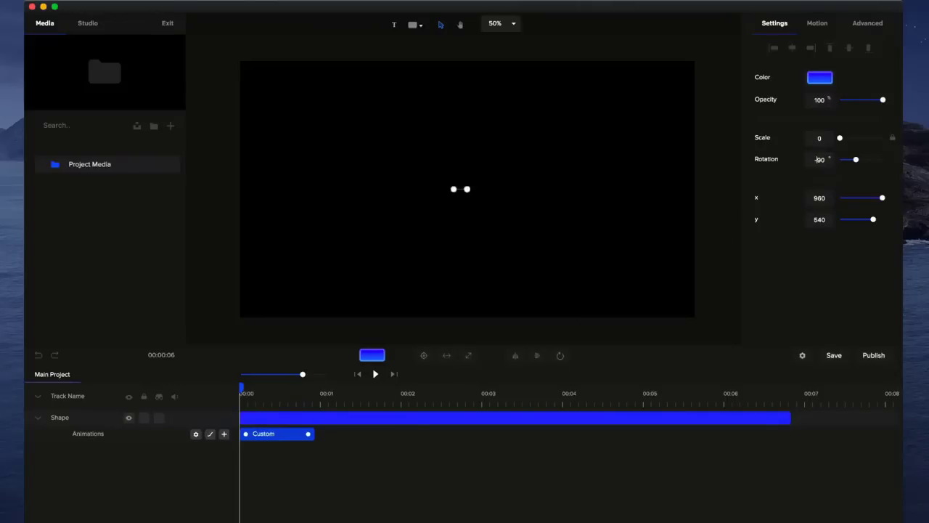
click(374, 374)
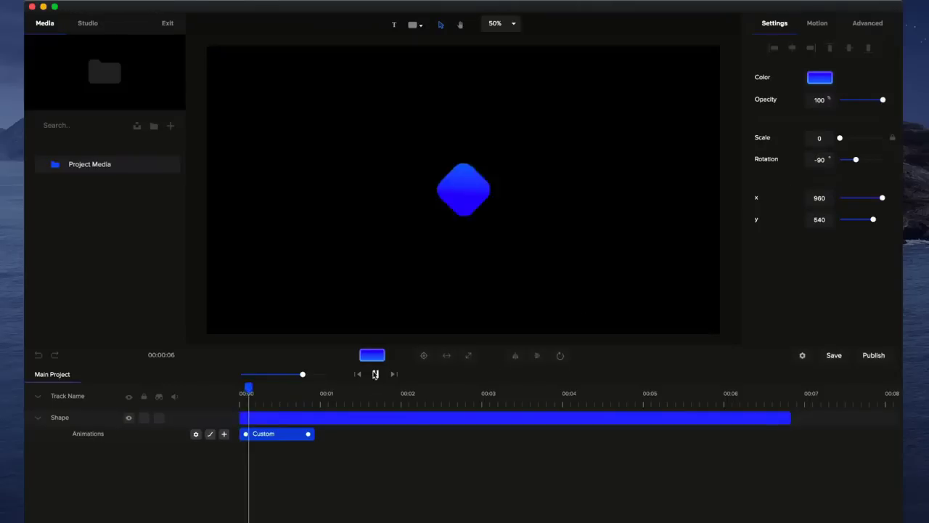
click(374, 373)
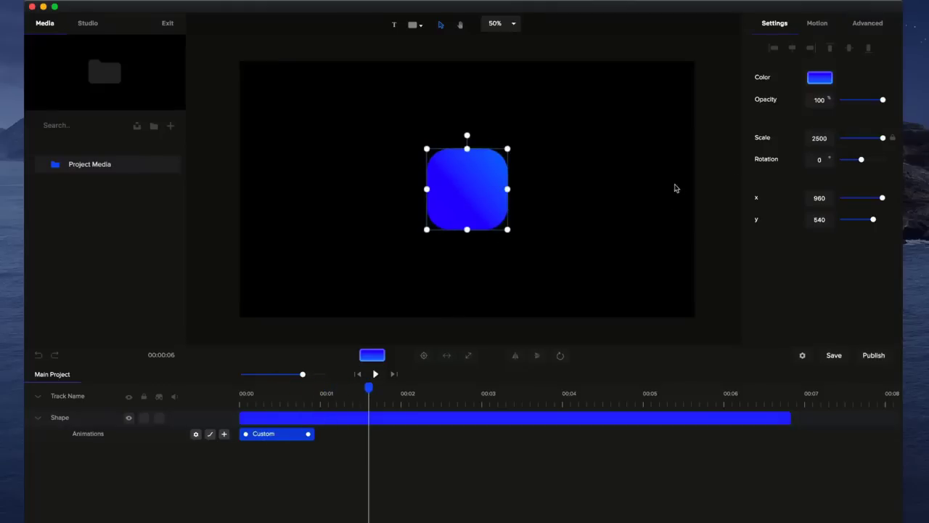
- Enlarge the shape after the animation to a scale of about 3414 and centre it on the canvas
drag(510, 231, 540, 261)
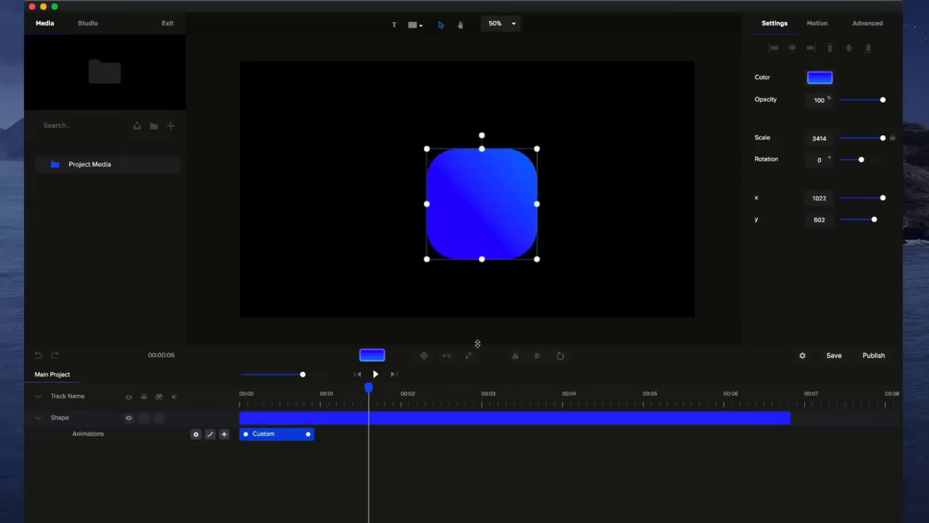
click(424, 355)
click(499, 310)
- Replay the animation from 0 seconds with the enlarged, centred shape
drag(369, 388, 242, 388)
click(375, 374)
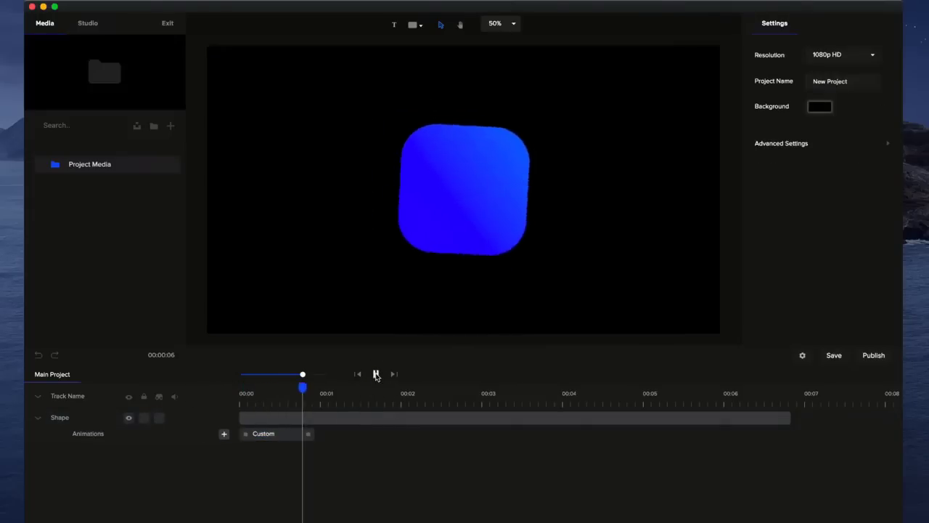
click(375, 374)
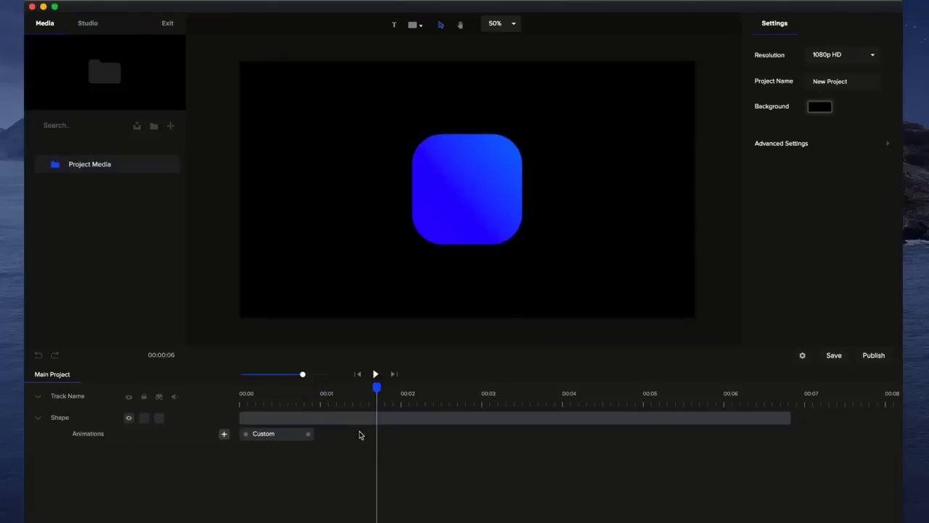
- Add a second custom animation with Position enabled, running from about 1.3 to 2.3 seconds on the shape's track
click(224, 433)
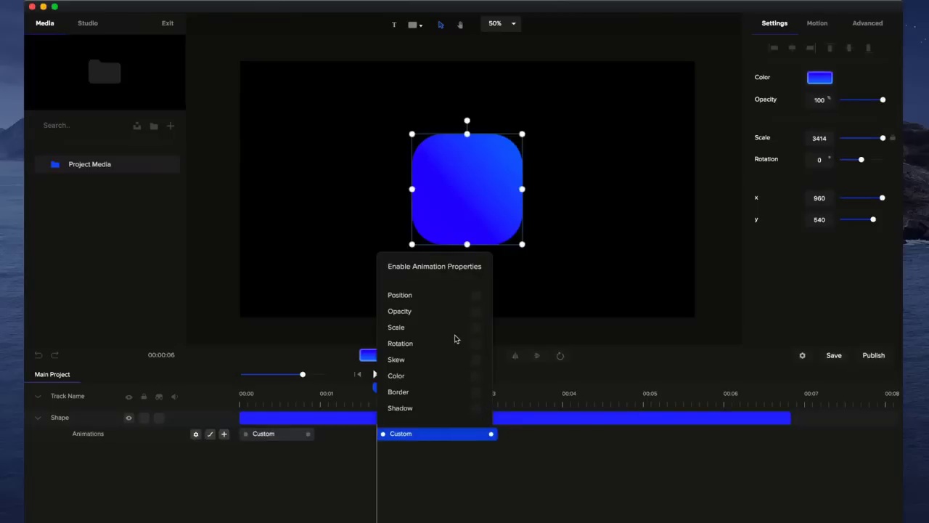
click(476, 295)
click(469, 453)
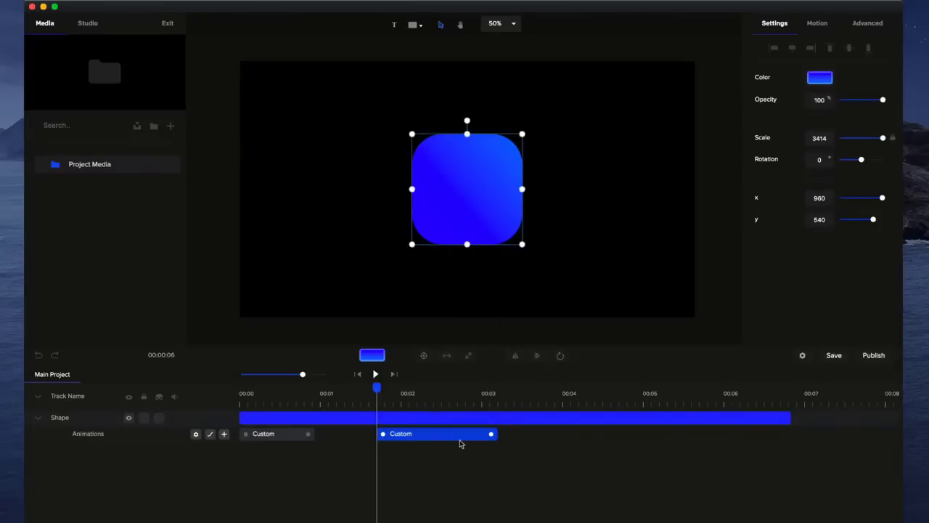
drag(451, 434, 422, 434)
- Past the end of the second custom animation, move the shape off the canvas's left side to x -290
click(431, 390)
mouse_move(431, 390)
mouse_down()
mouse_move(356, 390)
mouse_move(441, 395)
mouse_move(434, 390)
mouse_up()
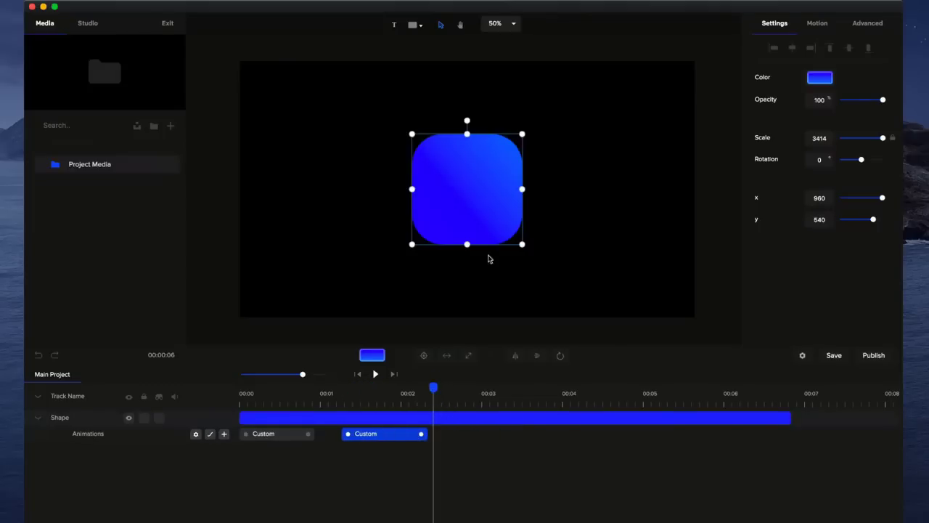
scroll(475, 283, down, 5)
scroll(492, 236, up, 3)
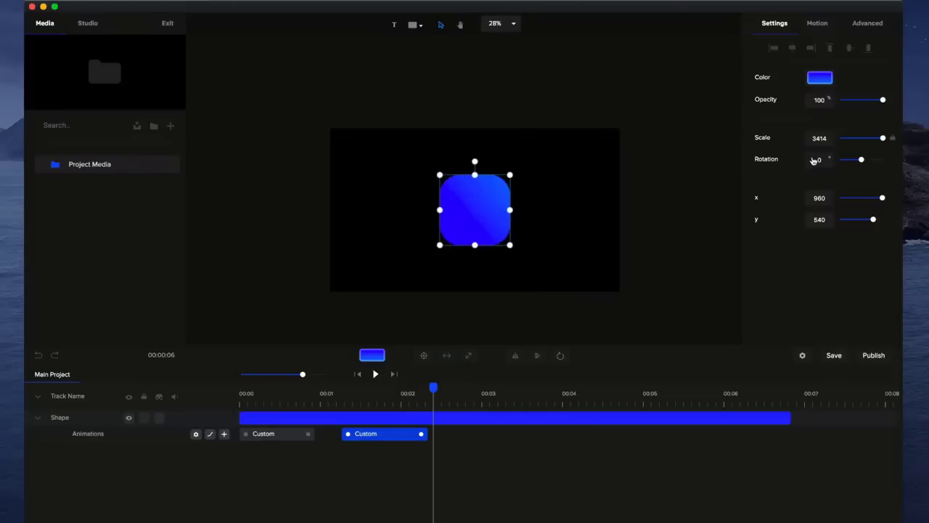
drag(882, 197, 855, 198)
scroll(494, 282, up, 1)
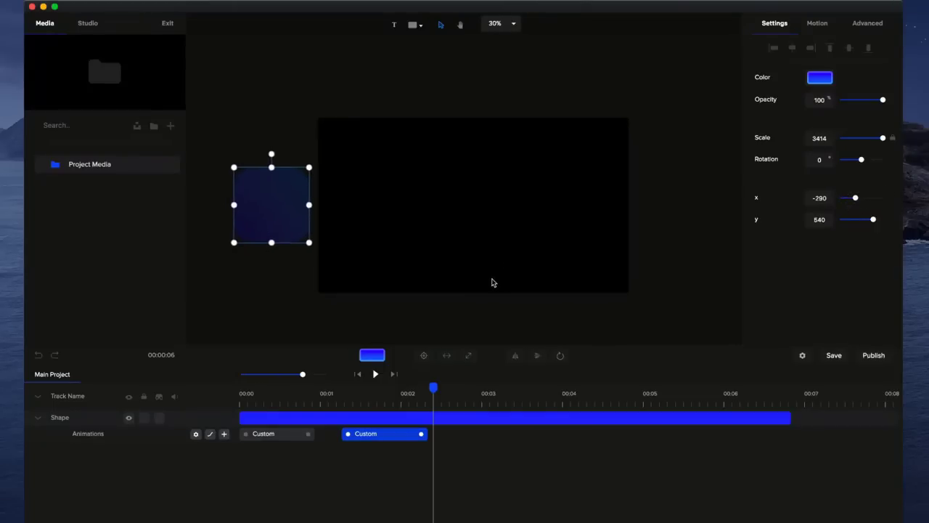
- Play both custom animations from 0 seconds to check the shape's entrance and exit
drag(434, 388, 240, 388)
click(375, 374)
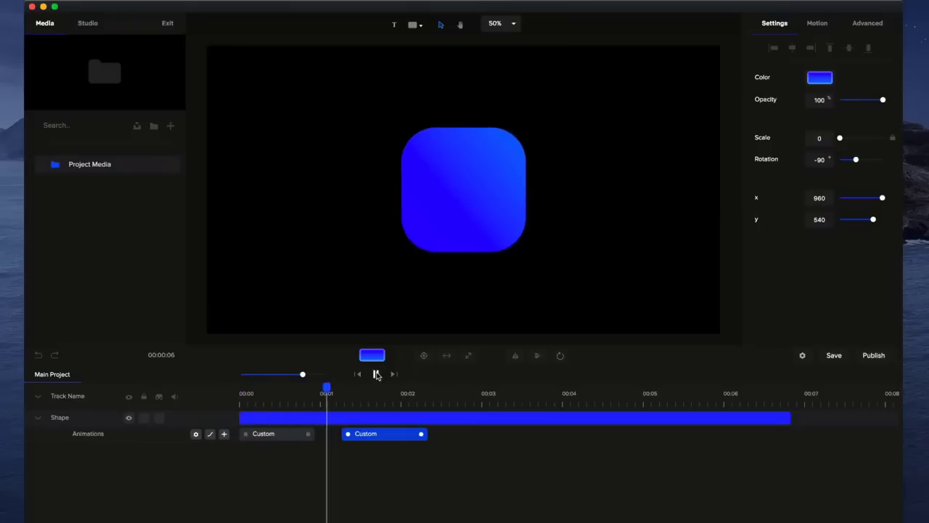
click(375, 373)
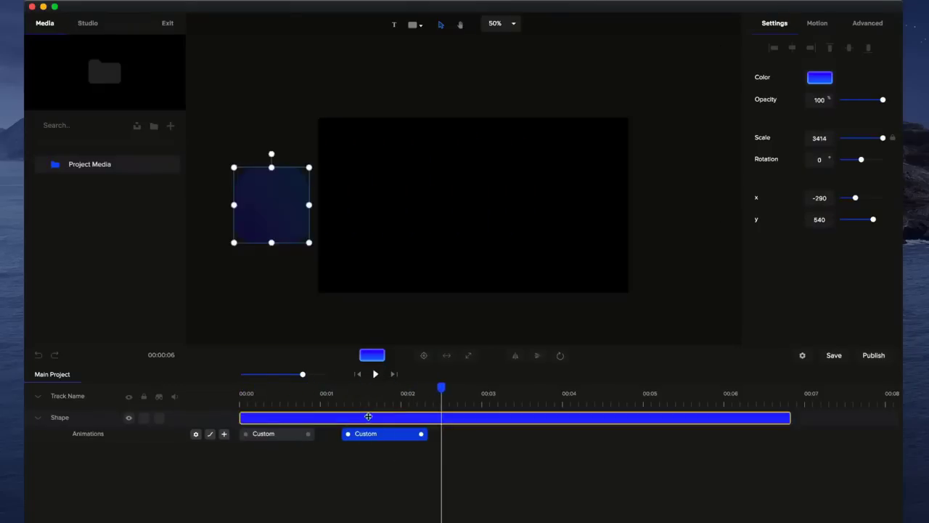
- Change the second custom animation's Power2 easing to the Both direction
drag(440, 388, 367, 392)
right_click(372, 435)
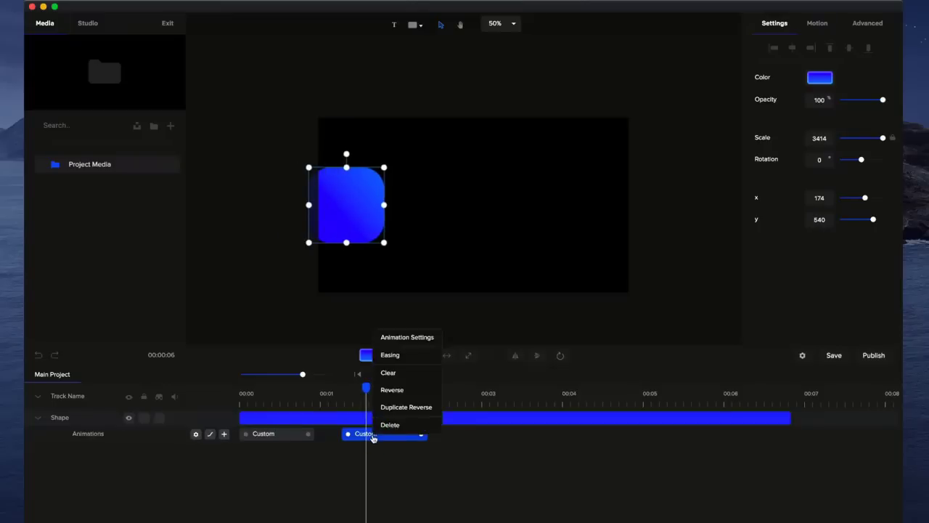
click(407, 357)
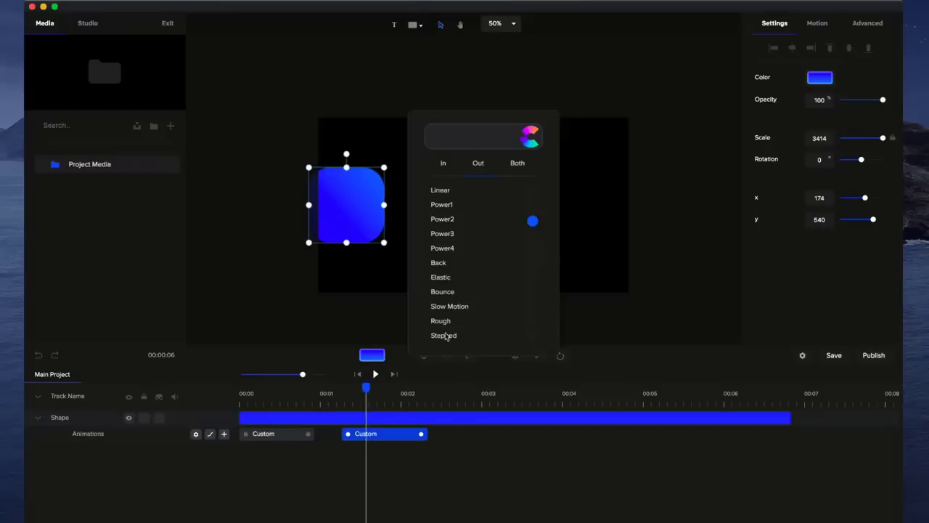
click(523, 162)
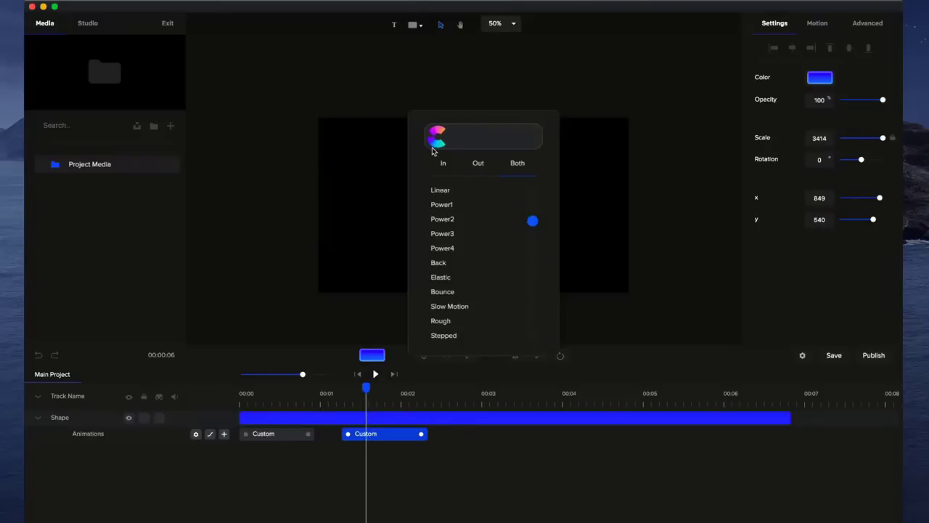
- Preview the eased exit and extend the second custom animation to end at about 2.4 seconds
scroll(373, 408, right, 5)
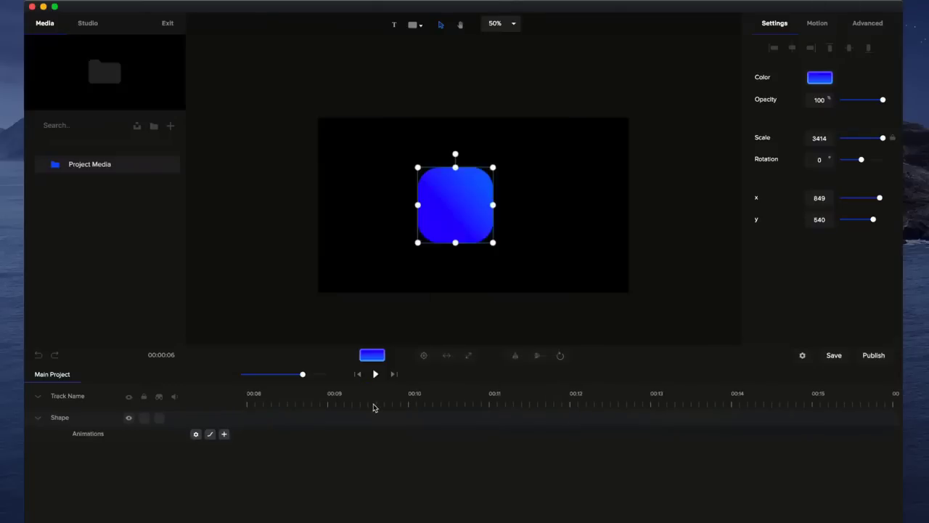
scroll(348, 519, left, 5)
click(374, 374)
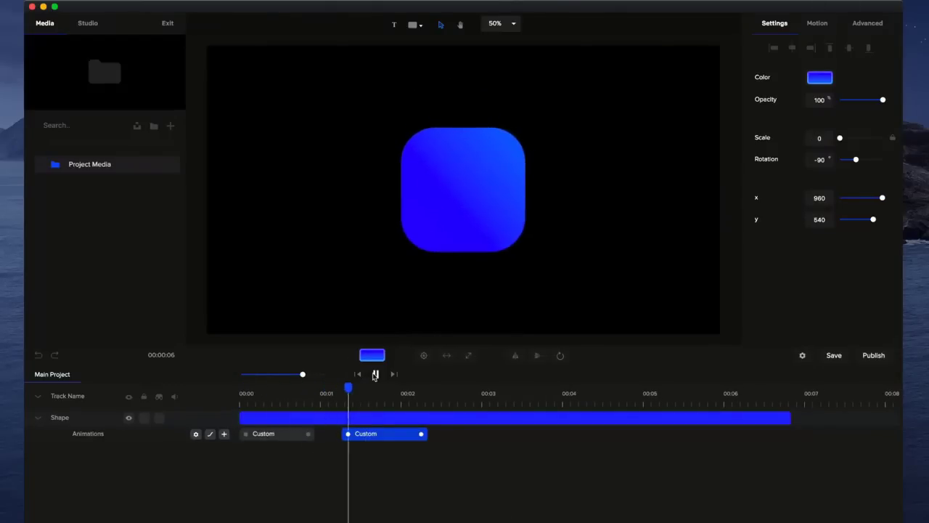
click(374, 374)
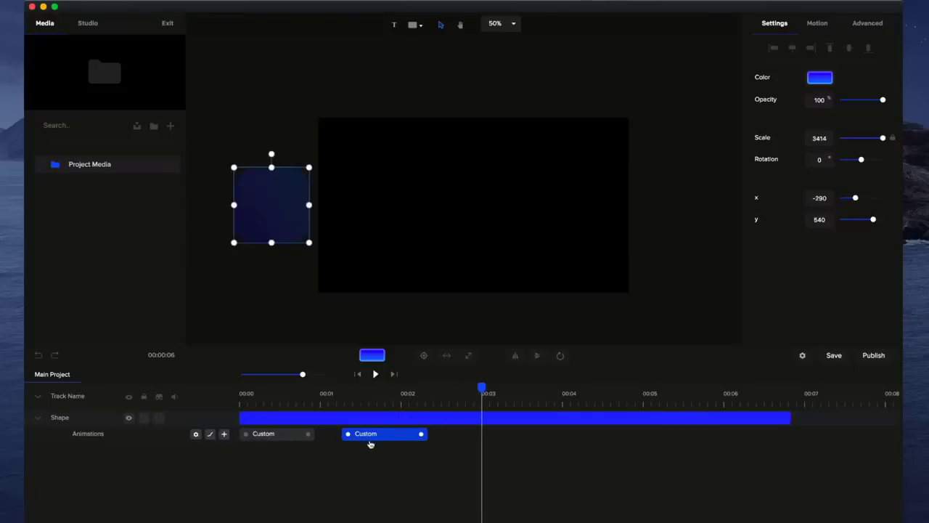
drag(423, 434, 430, 434)
click(372, 374)
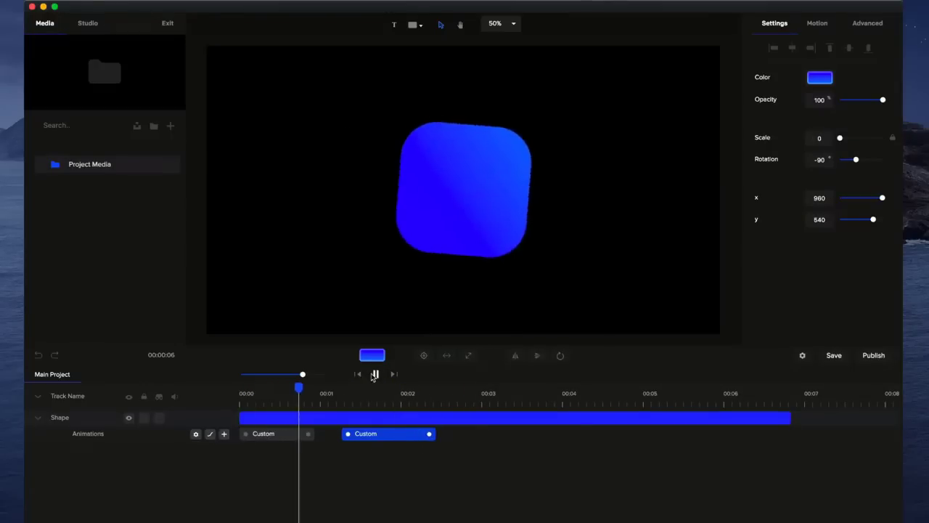
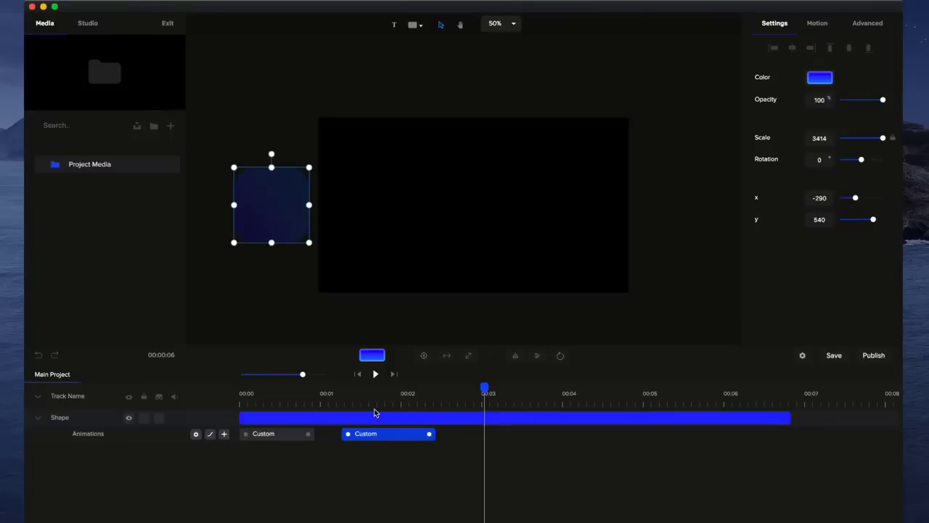
- Select the first custom animation at 0 seconds and keep the shape's rotation point at the centre
drag(431, 392, 306, 393)
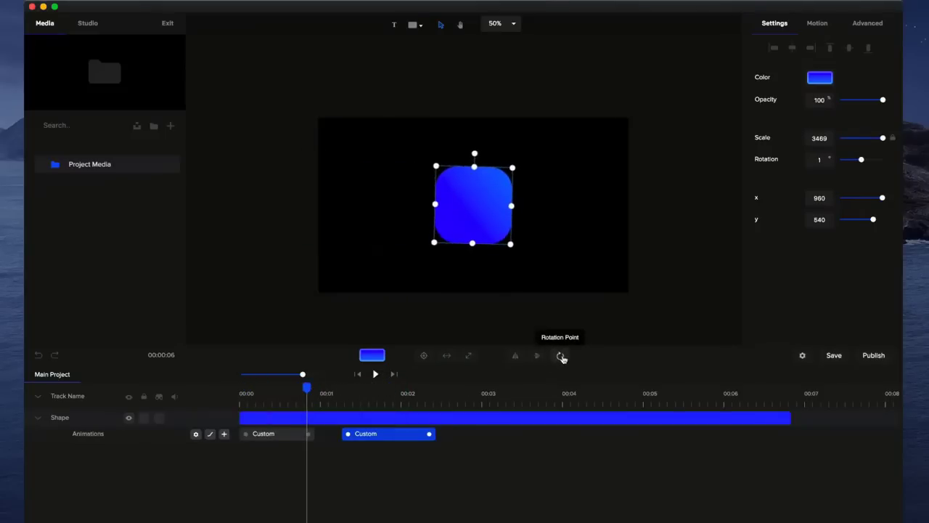
drag(306, 388, 241, 390)
click(267, 436)
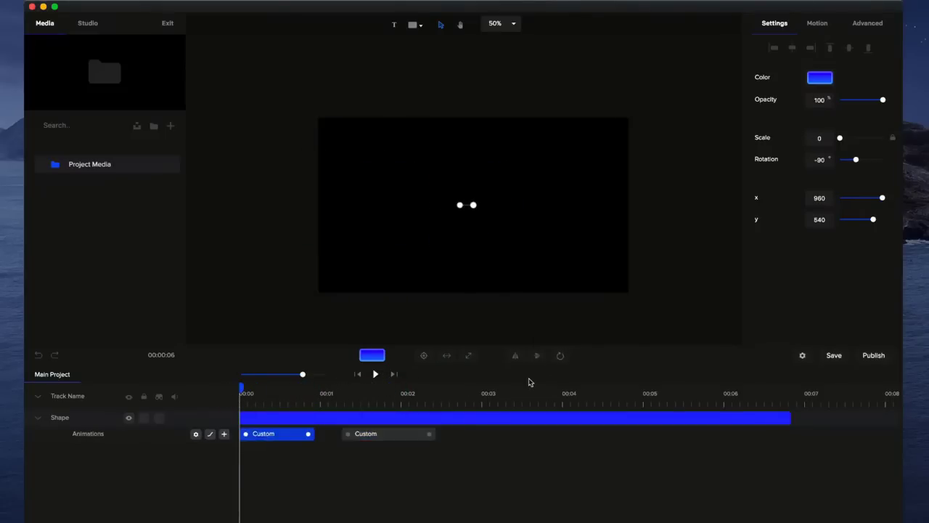
click(560, 355)
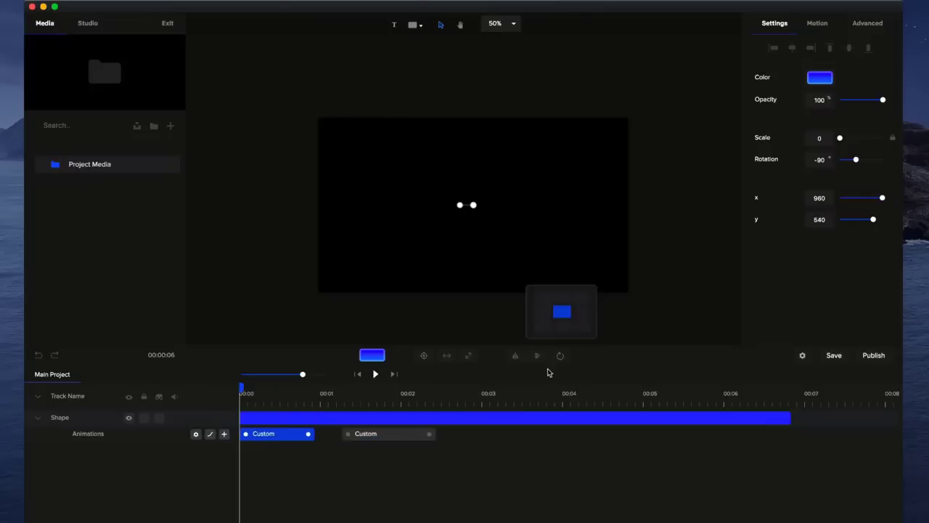
click(561, 313)
drag(241, 387, 161, 396)
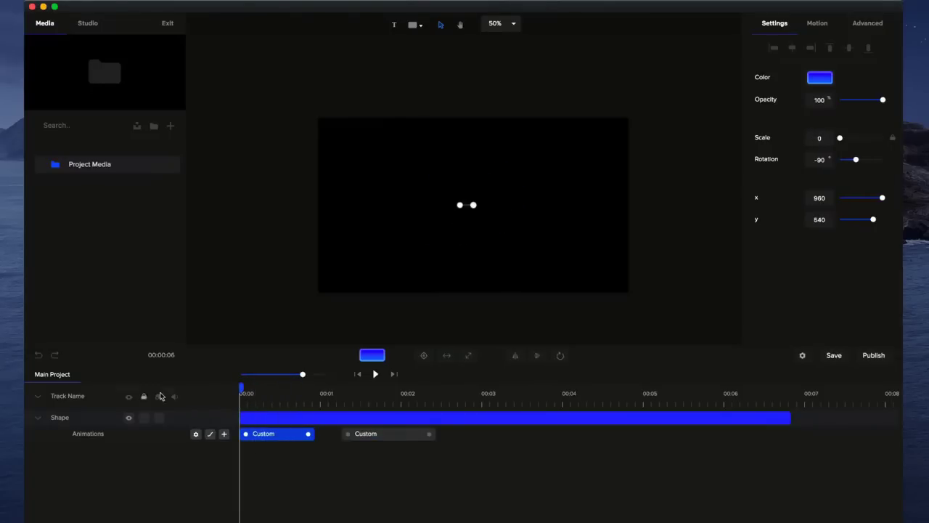
- Try the shape's rotation point at its bottom-right corner and play the animation from 0 seconds
click(560, 355)
click(583, 326)
mouse_move(246, 391)
mouse_down()
mouse_move(280, 387)
mouse_move(240, 389)
mouse_up()
click(375, 373)
click(376, 374)
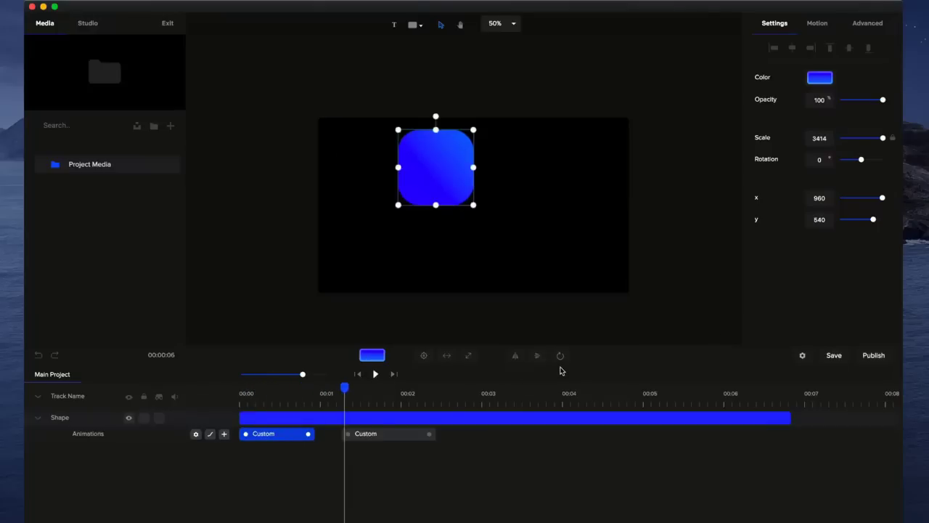
- Set the shape's rotation point to its bottom-left corner and play the animation from 0 seconds
click(560, 355)
click(534, 329)
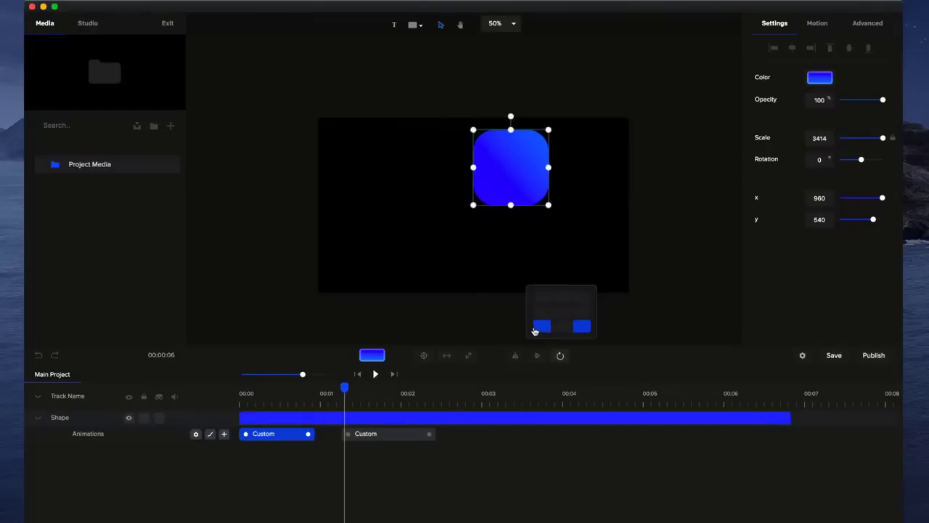
drag(344, 387, 217, 404)
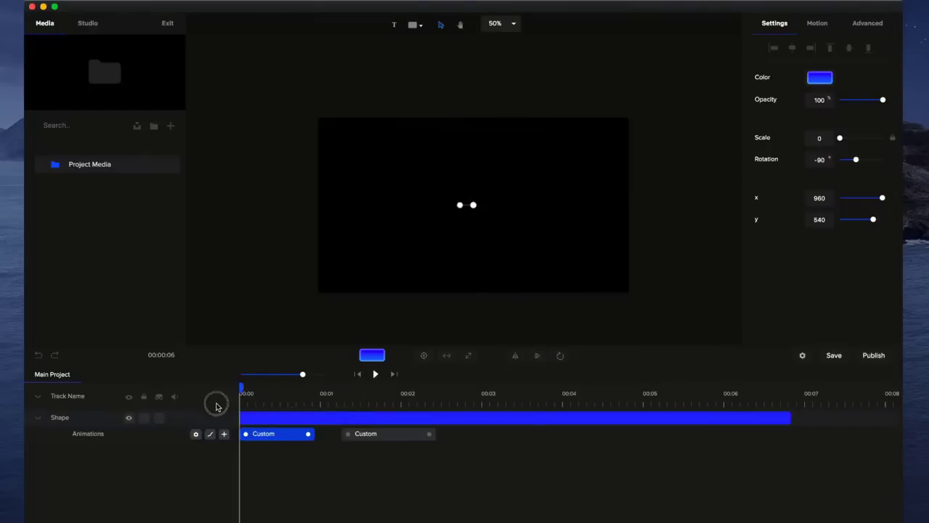
click(374, 374)
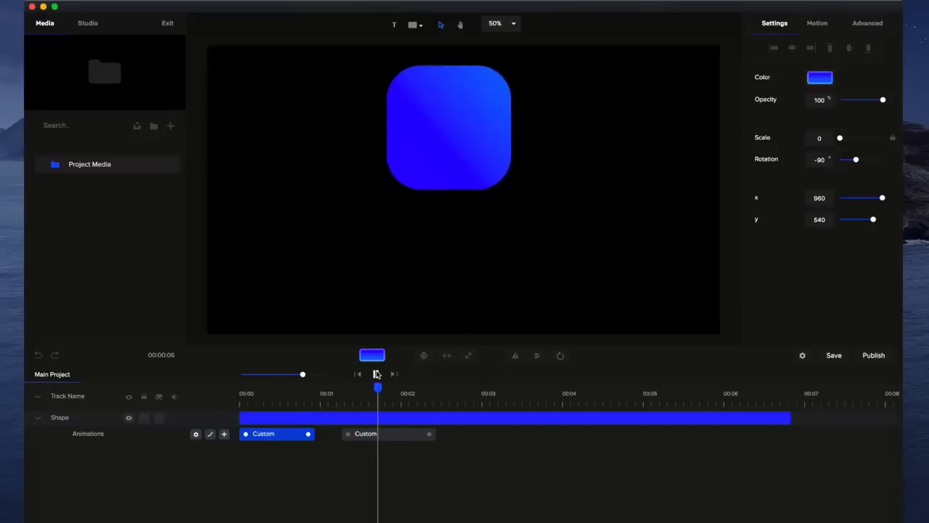
- Stop playback, move the shape's exit position further off canvas to about x -440, and return the playhead to 0 seconds
click(375, 374)
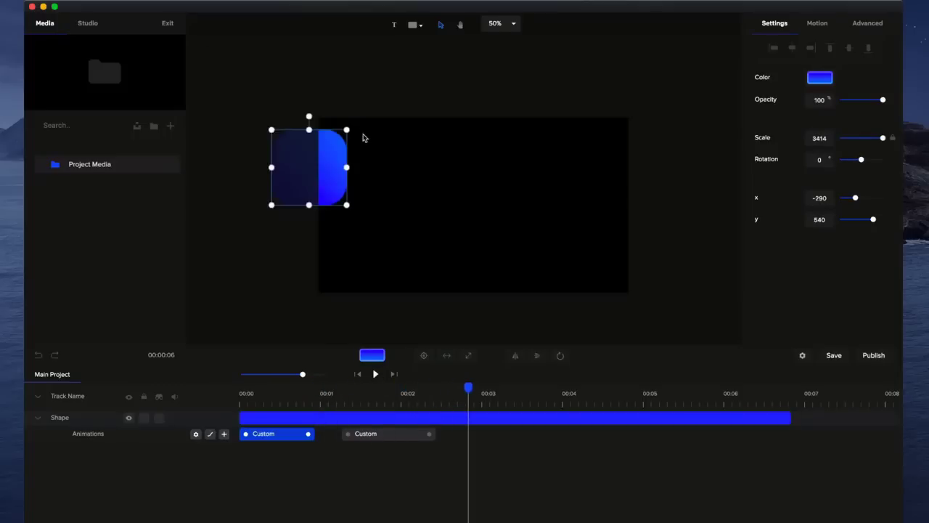
drag(855, 198, 850, 198)
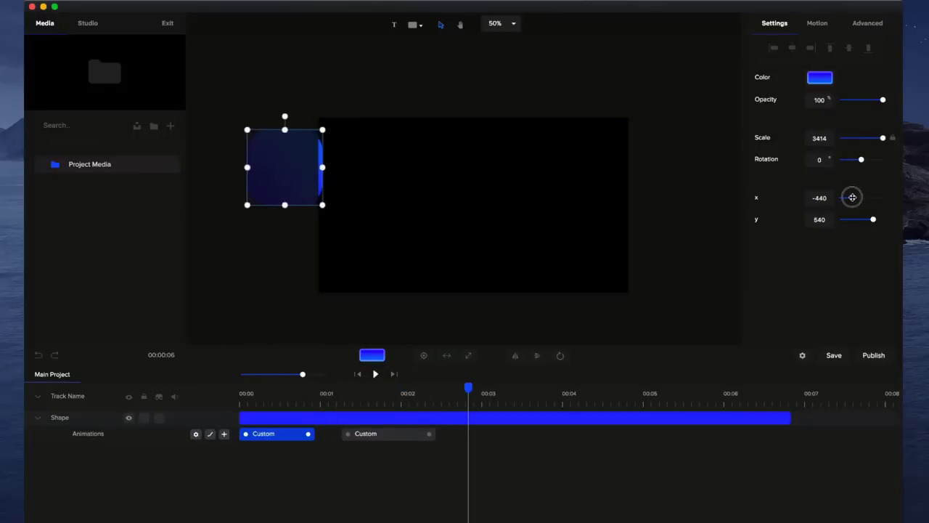
click(358, 374)
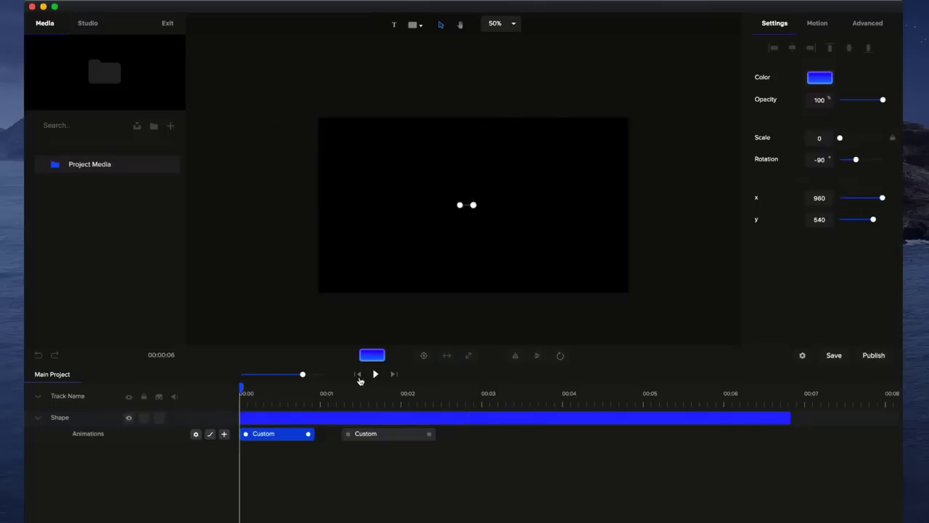
- Shift the second custom animation to start at about 1.1 seconds and preview the motion from 0 seconds
drag(380, 433, 368, 434)
click(376, 373)
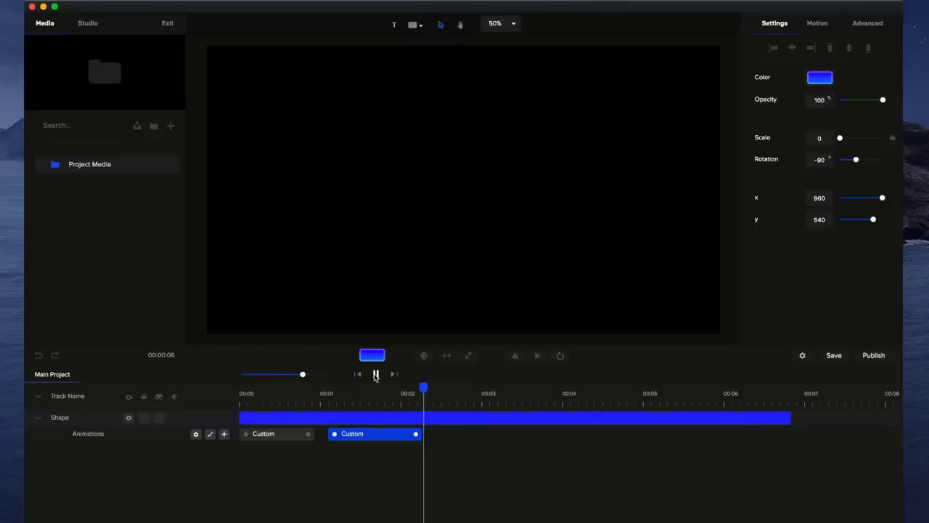
click(376, 374)
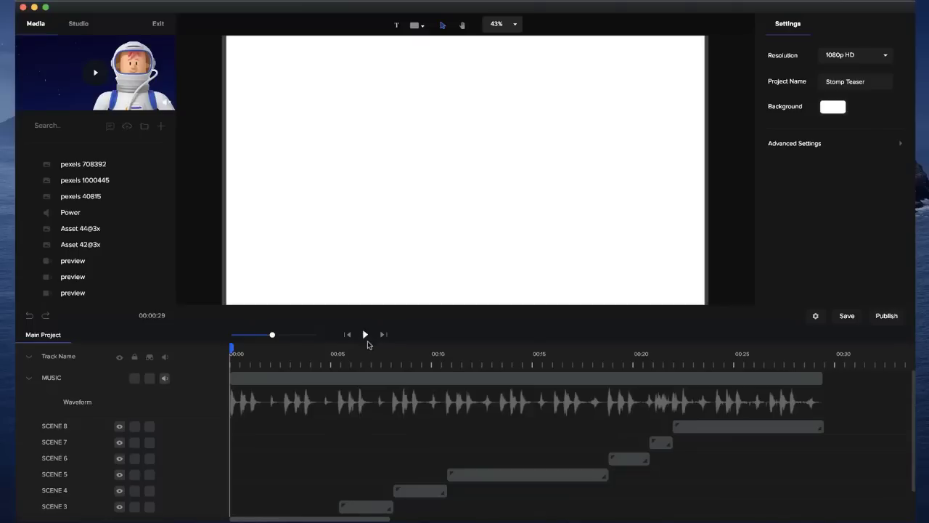
- Preview the Stomp Teaser project and examine SCENE 5 on the timeline with the playhead at about 12 seconds
click(366, 335)
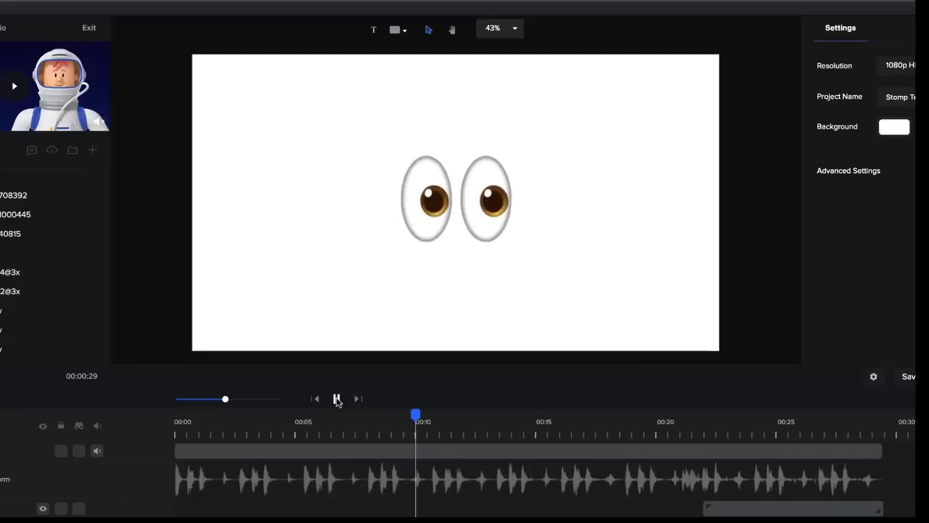
click(337, 402)
click(468, 456)
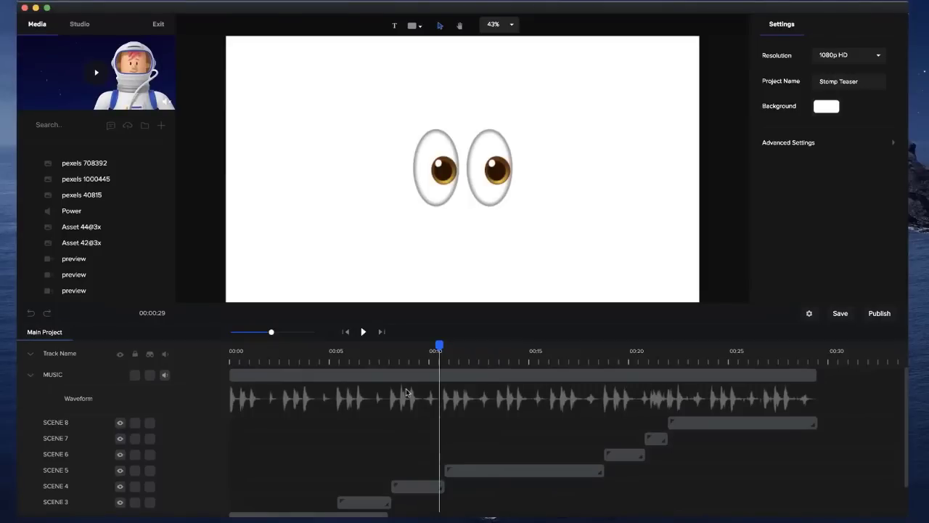
drag(434, 344, 446, 363)
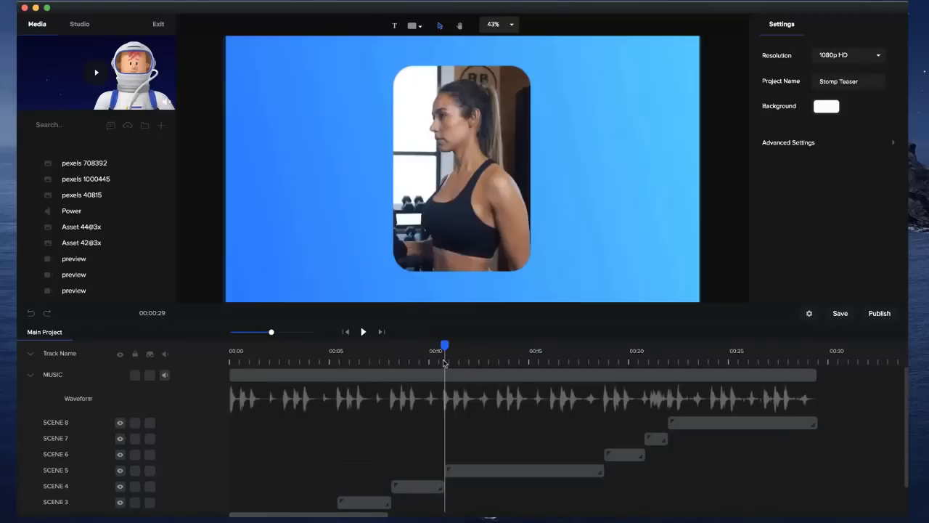
scroll(448, 435, down, 2)
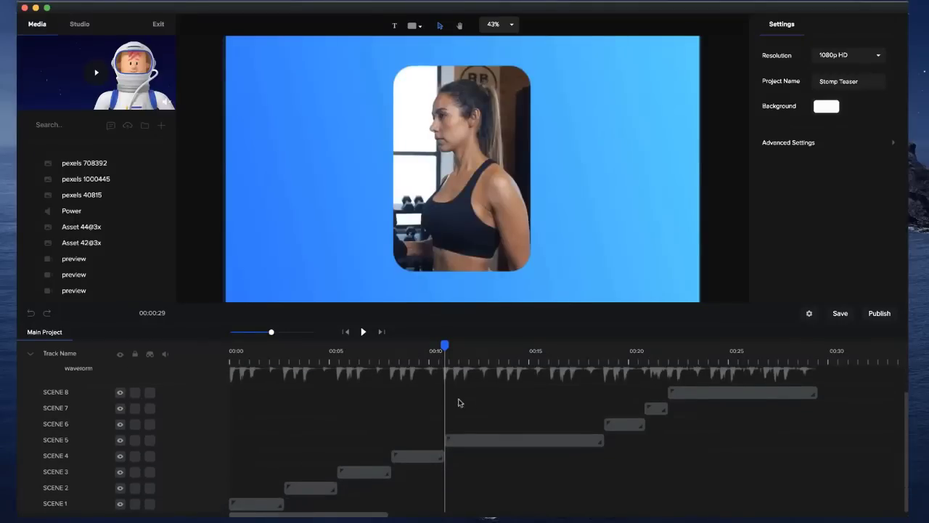
click(471, 354)
click(481, 441)
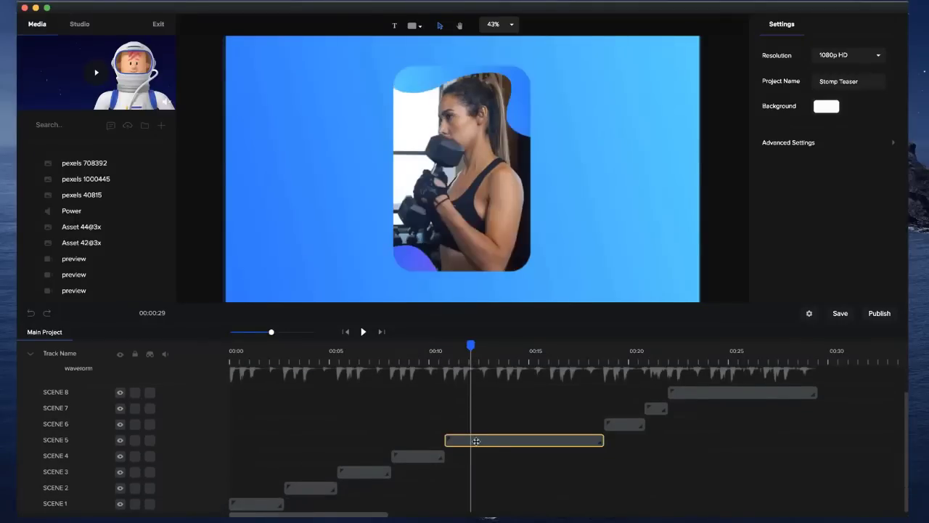
scroll(479, 440, up, 1)
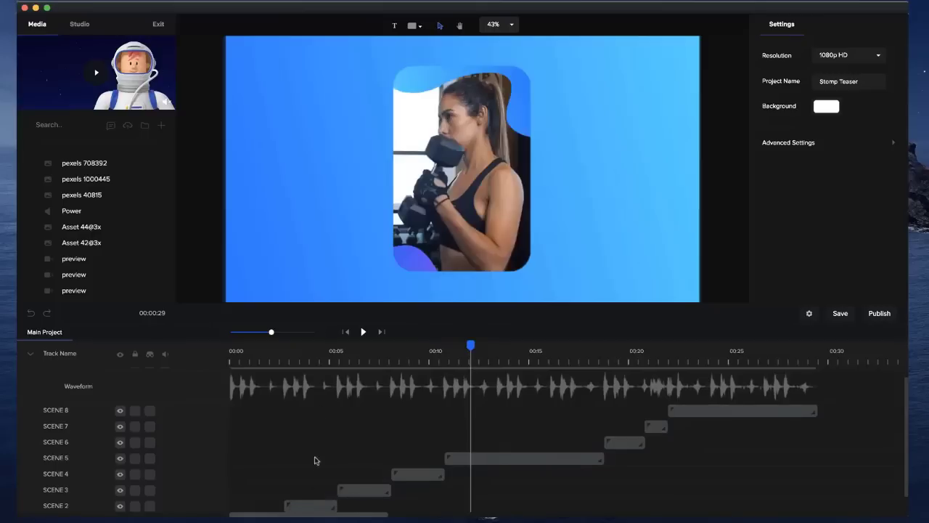
scroll(403, 431, up, 1)
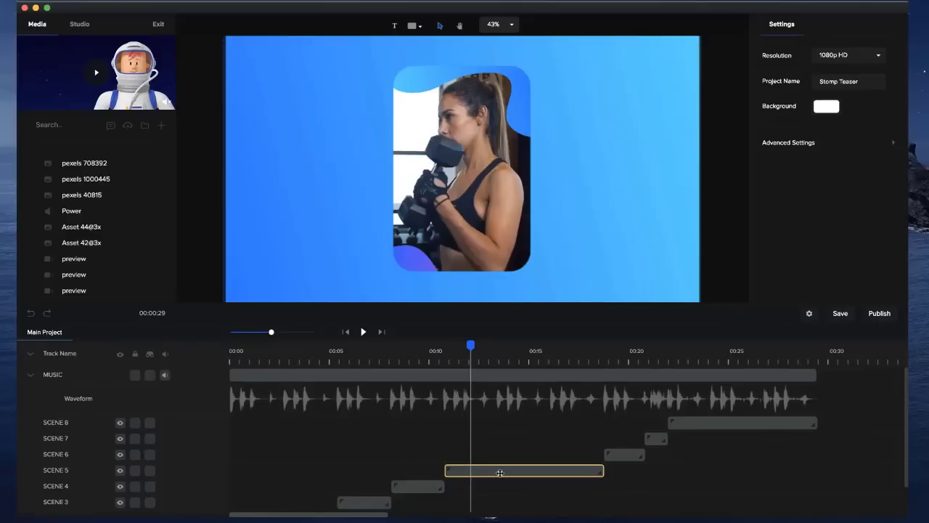
- Open SCENE 5 to view its own layers and move the playhead to about 13.4 seconds
double_click(60, 471)
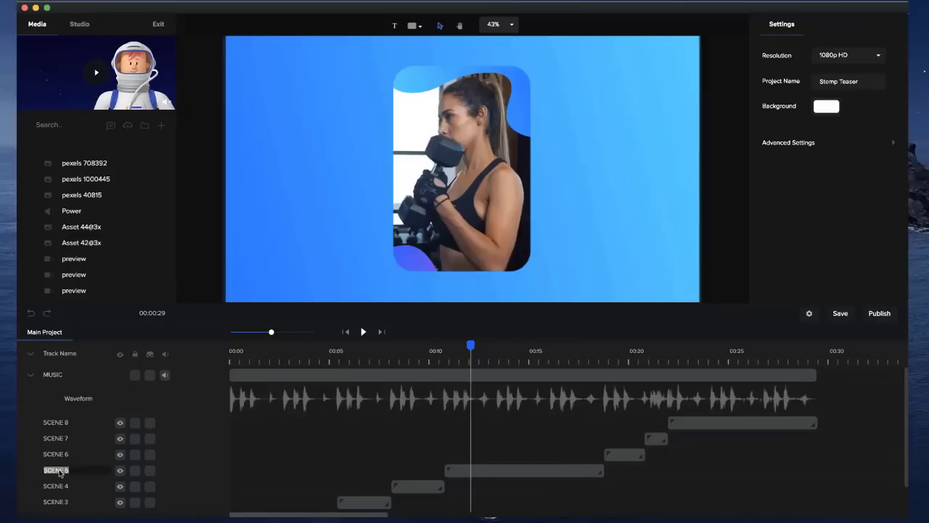
click(259, 474)
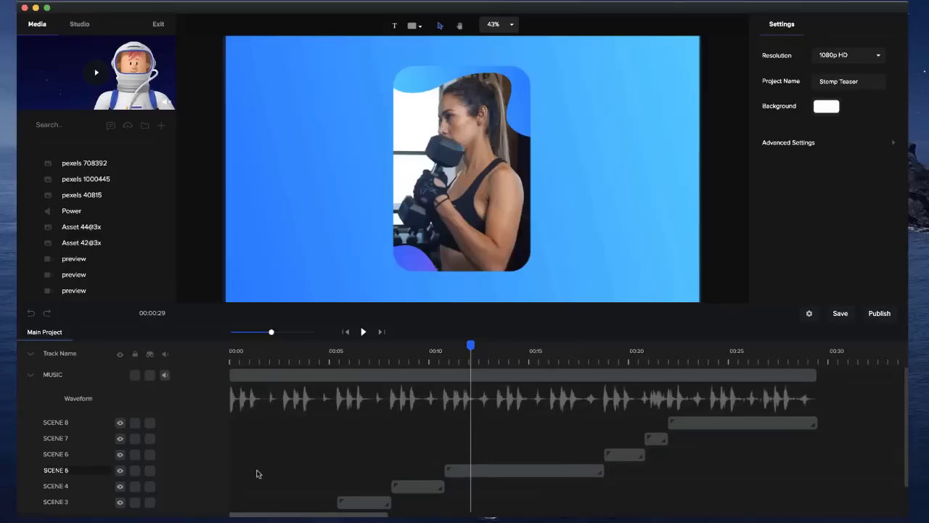
click(532, 467)
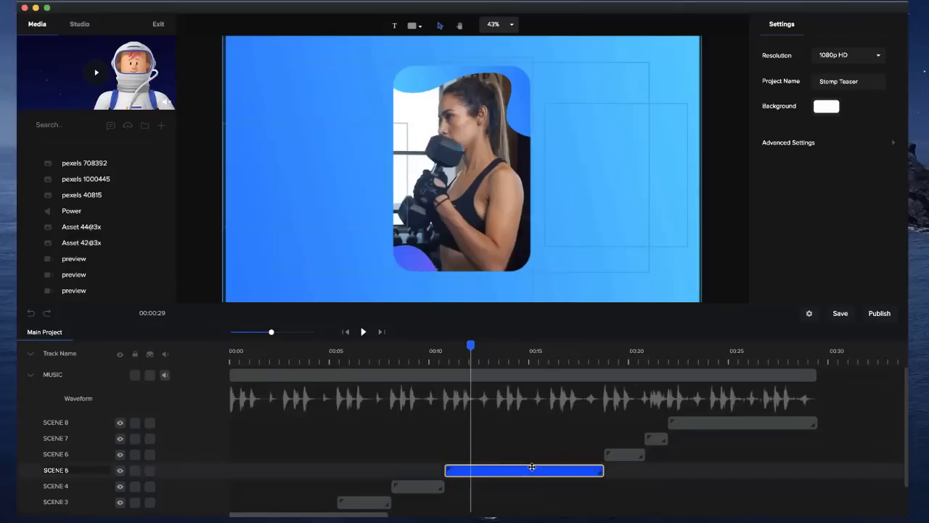
double_click(532, 467)
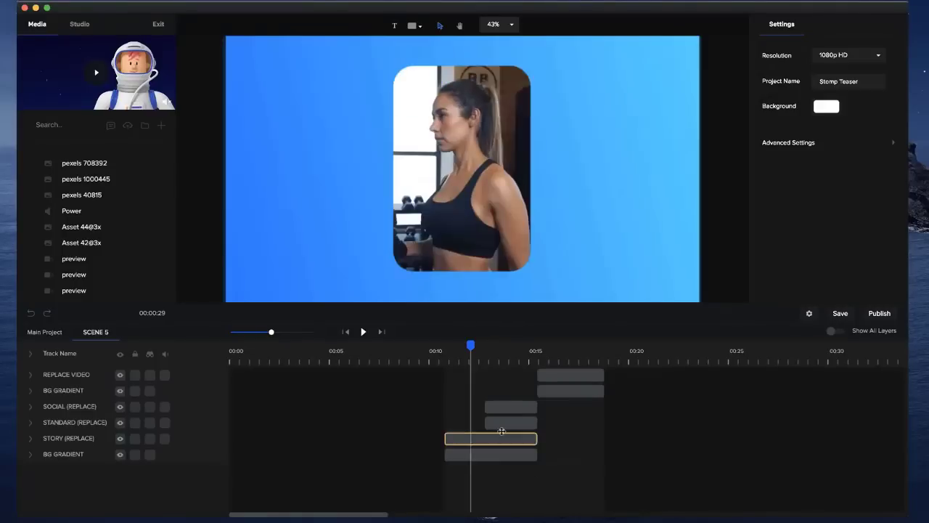
drag(471, 345, 497, 347)
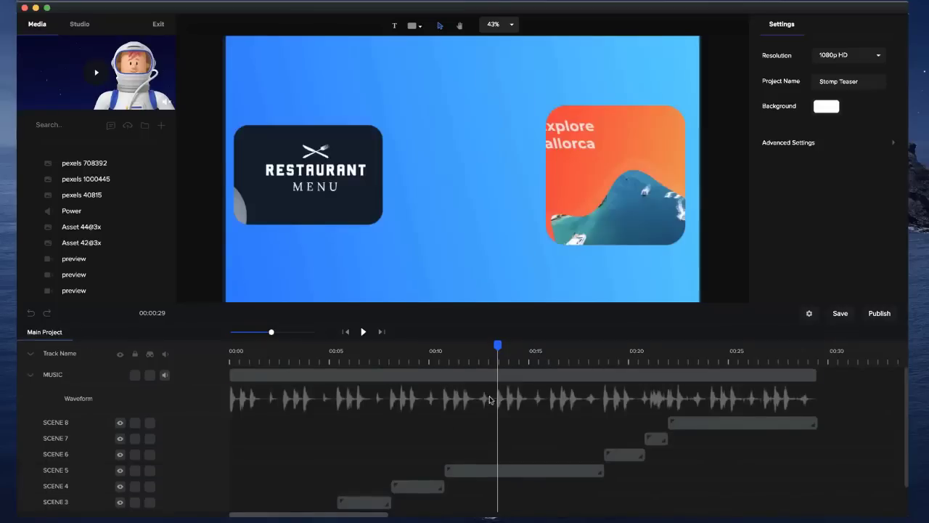
- Open SCENE 5 from the main project and show all project layers alongside the scene's layers
click(501, 465)
click(501, 386)
click(499, 471)
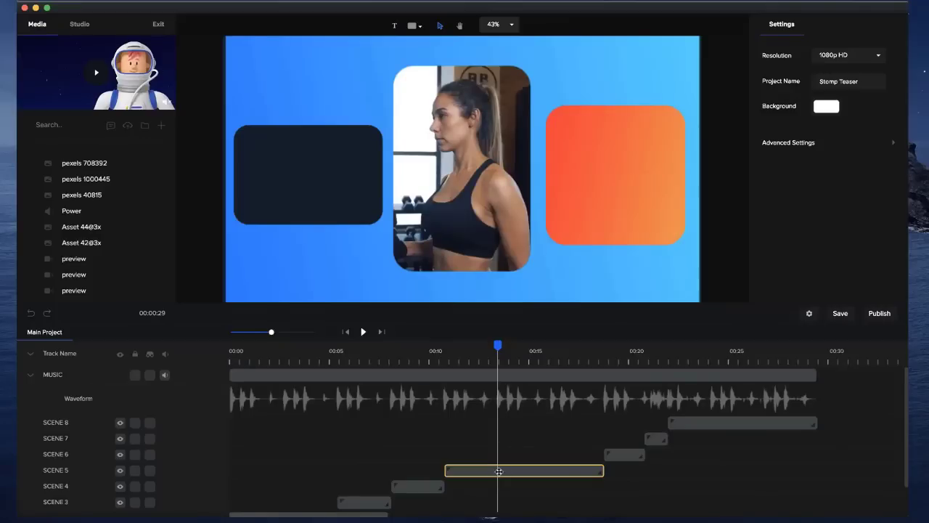
click(500, 471)
double_click(499, 471)
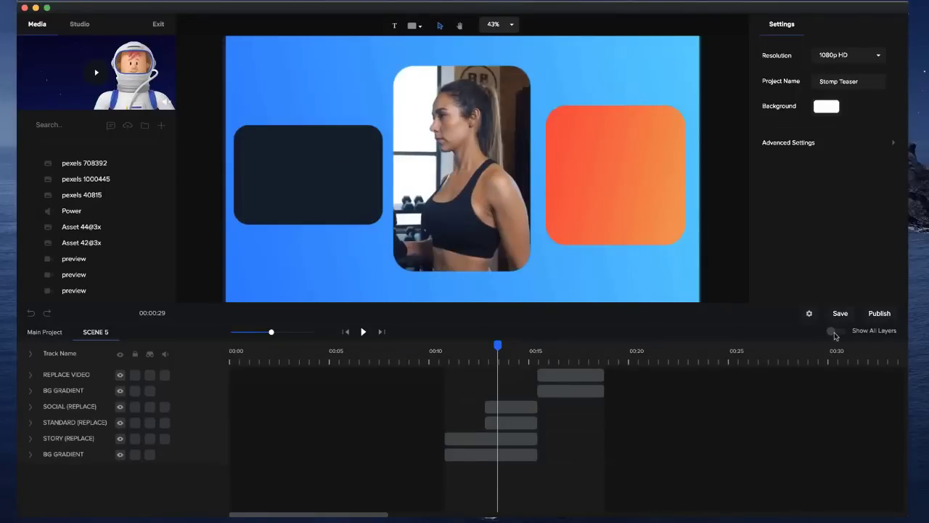
click(834, 331)
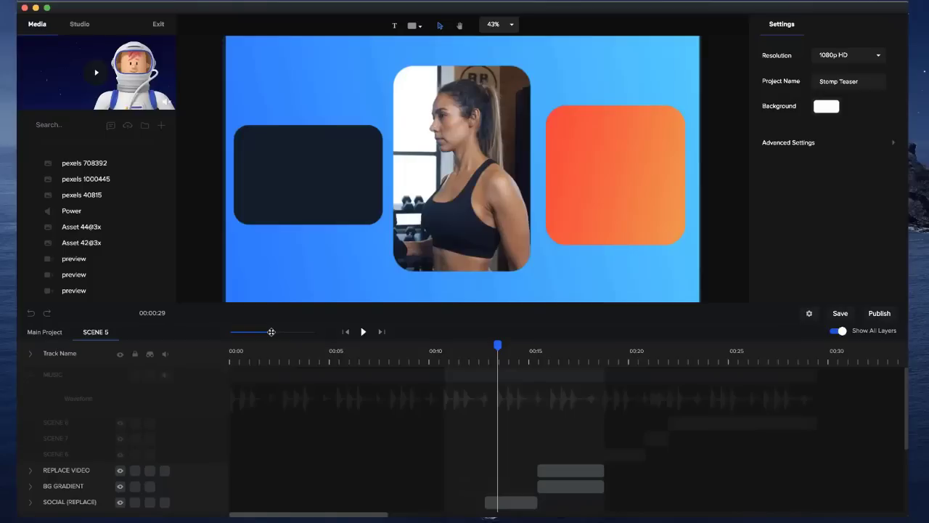
- Compare the start of the SOCIAL (REPLACE) layer with the music waveform and scrub back to about 11 seconds
drag(271, 332, 294, 336)
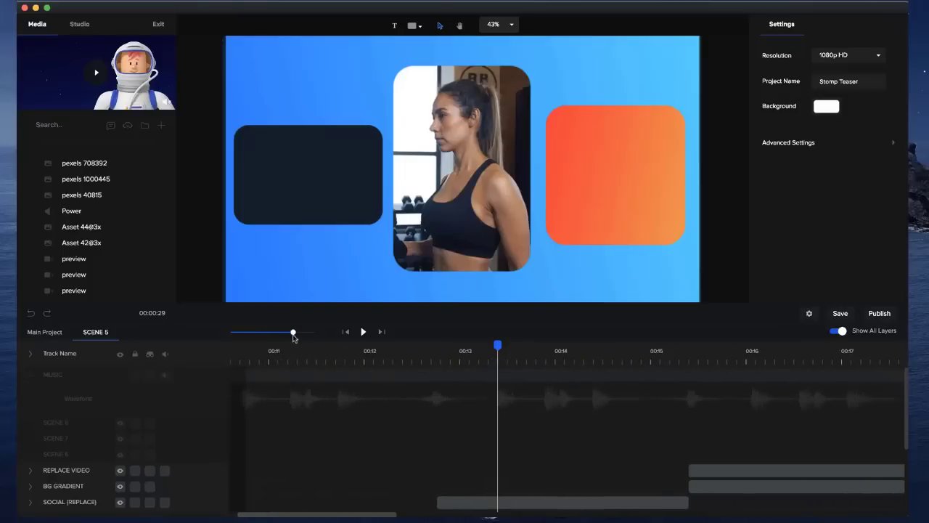
click(431, 356)
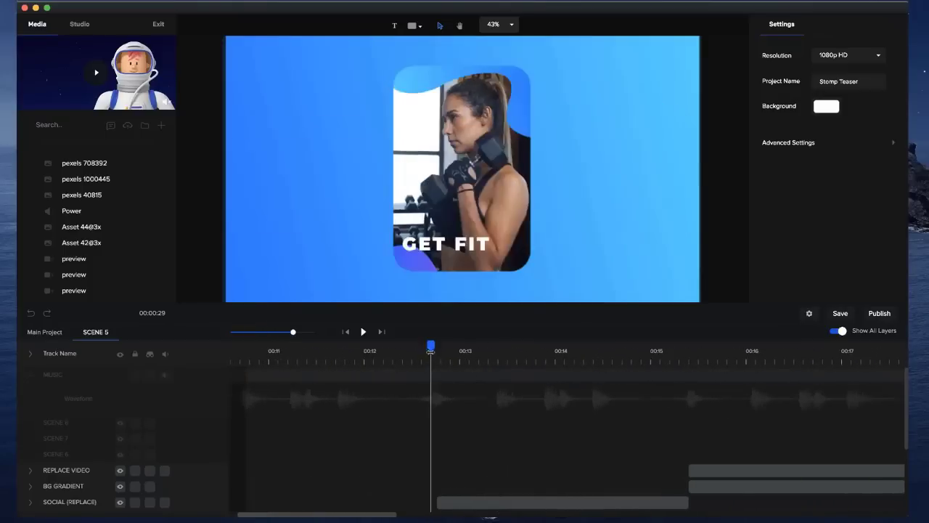
drag(431, 347, 434, 347)
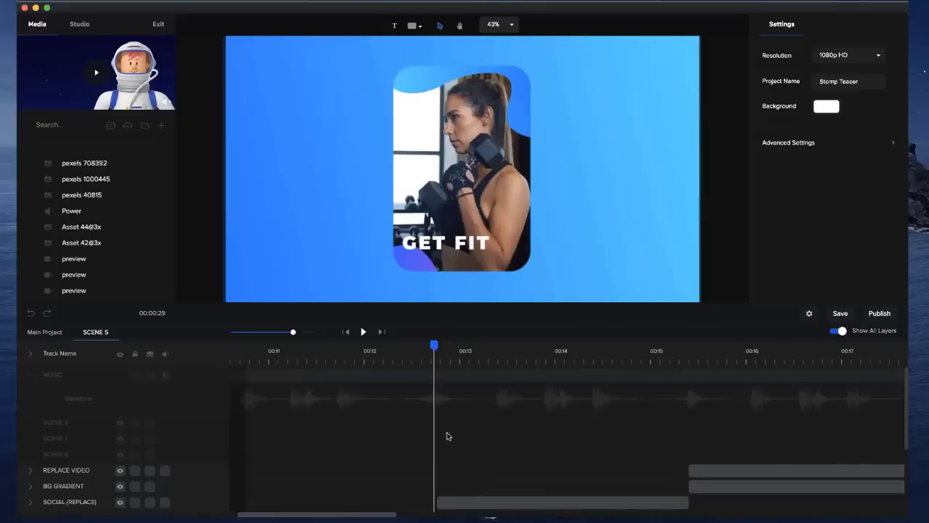
scroll(446, 435, down, 4)
click(363, 346)
drag(364, 347, 275, 346)
- Return to the main project and open SCENE 6 with the playhead at about 19.6 seconds
click(50, 332)
scroll(302, 398, up, 2)
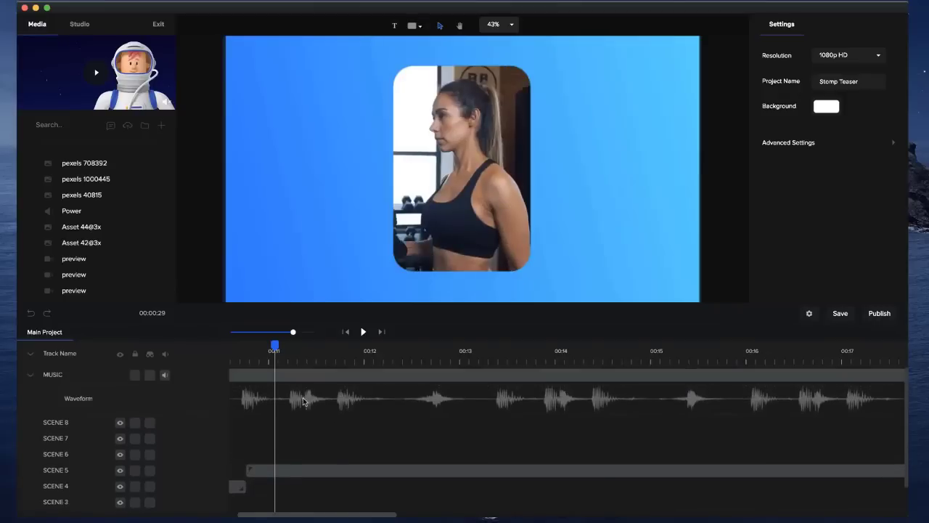
drag(292, 332, 272, 332)
click(434, 351)
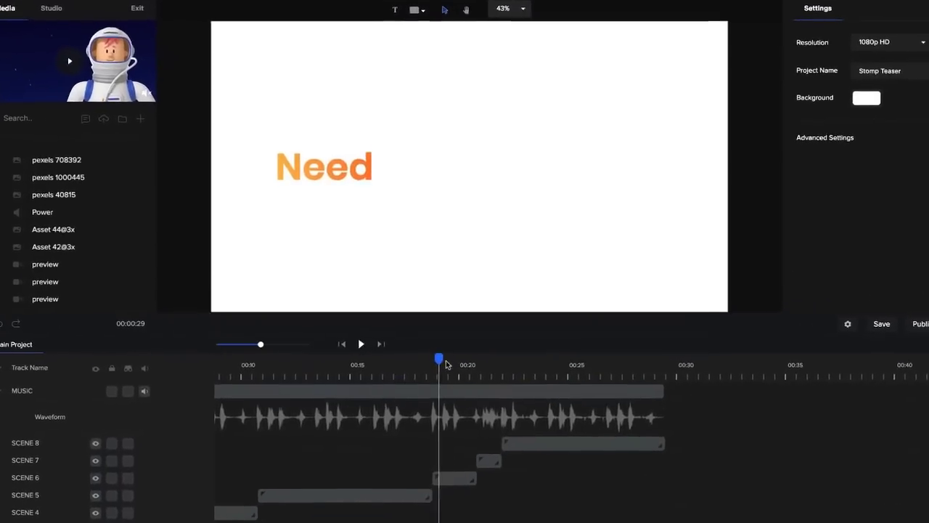
drag(441, 356, 453, 357)
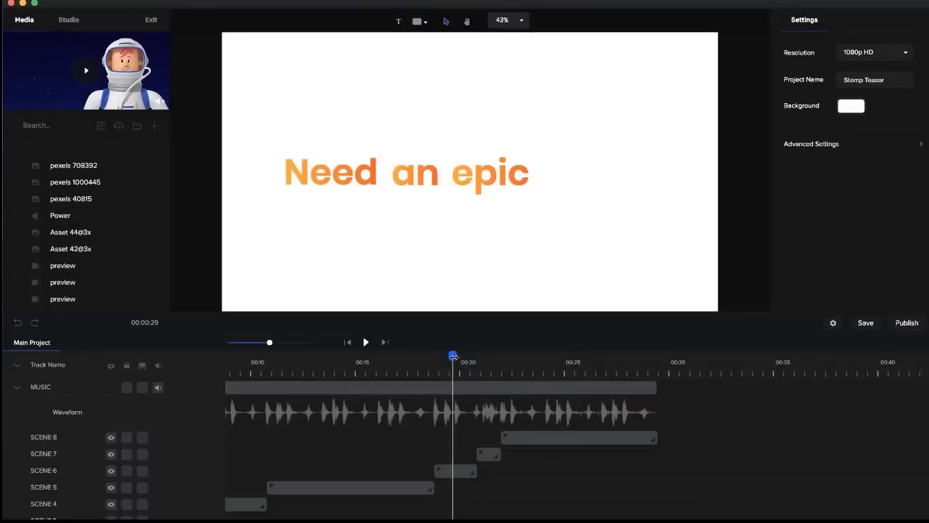
click(452, 472)
double_click(454, 472)
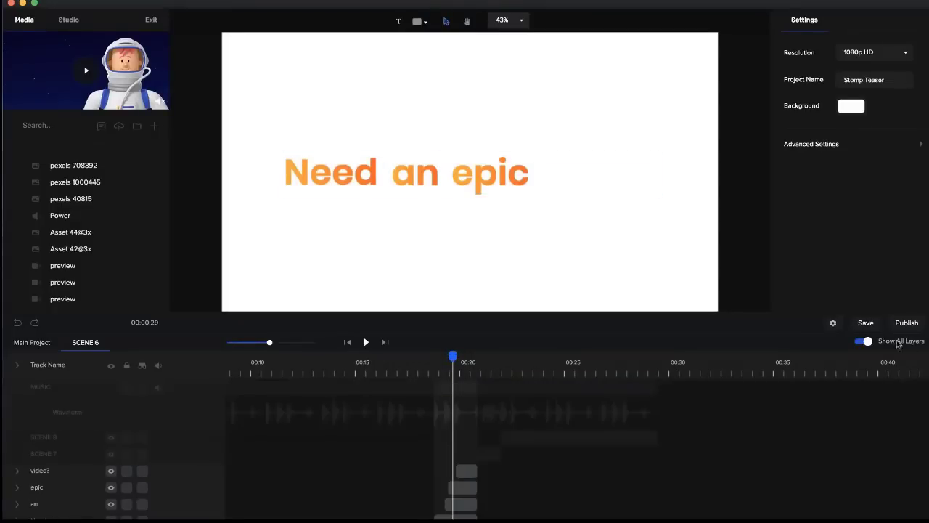
- Check the starts of the "an" and "epic" text layers against the music beats at about 19.2 and 19.4 seconds
scroll(564, 466, down, 2)
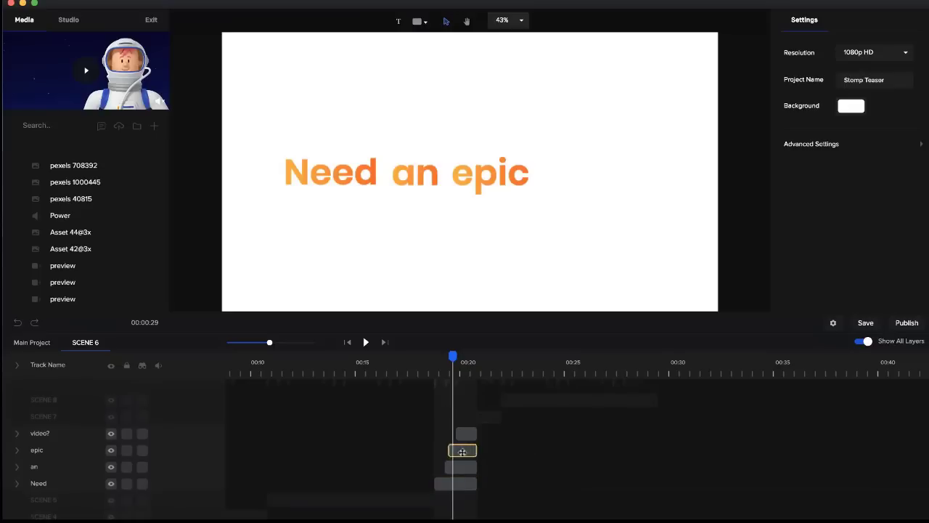
drag(270, 342, 295, 342)
scroll(393, 450, up, 1)
click(411, 371)
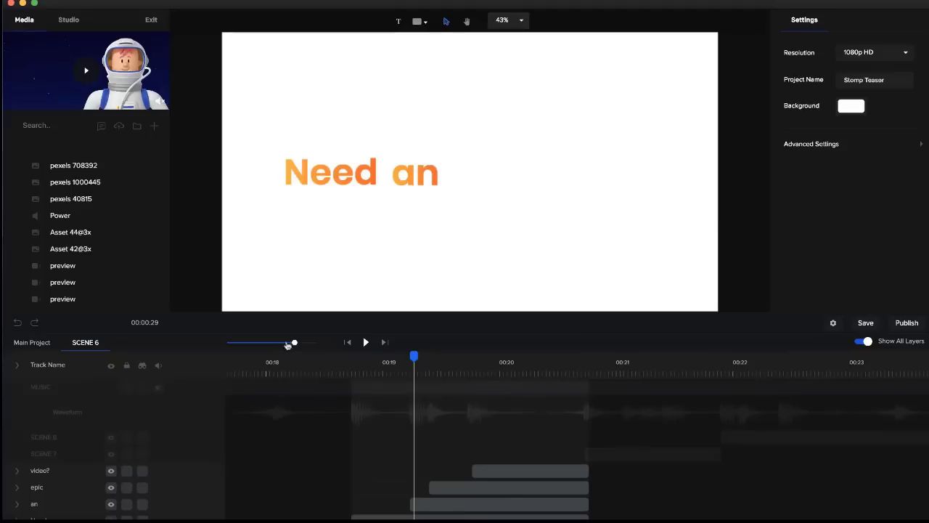
drag(294, 342, 297, 342)
click(320, 344)
click(407, 506)
mouse_move(398, 502)
mouse_down()
mouse_move(417, 502)
mouse_move(398, 502)
mouse_up()
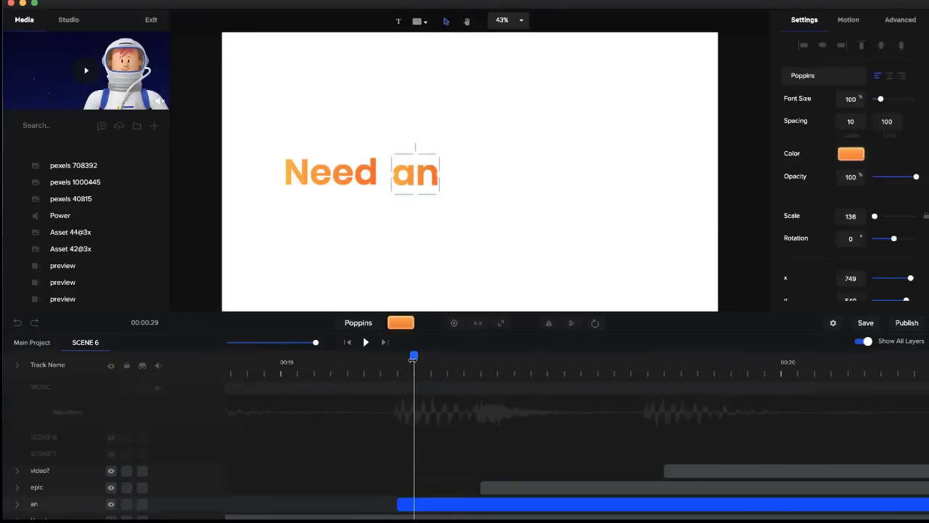
click(399, 362)
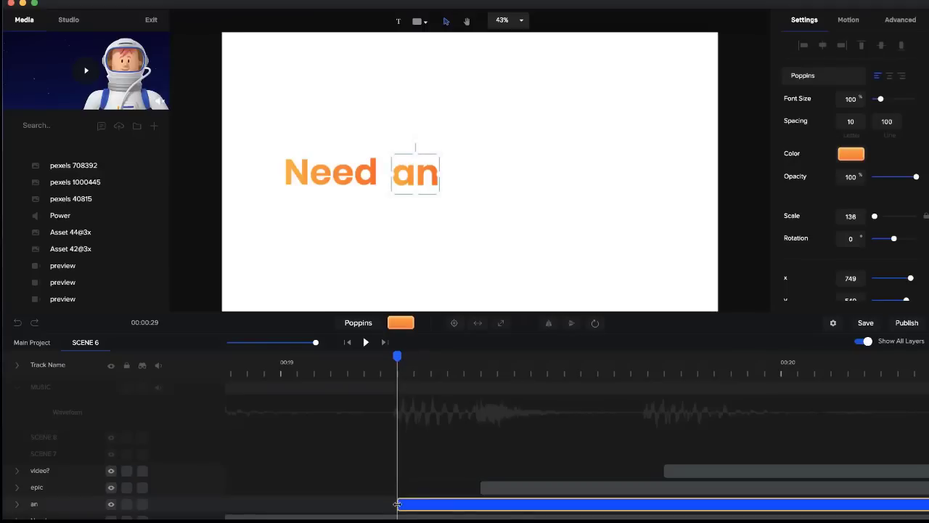
click(480, 373)
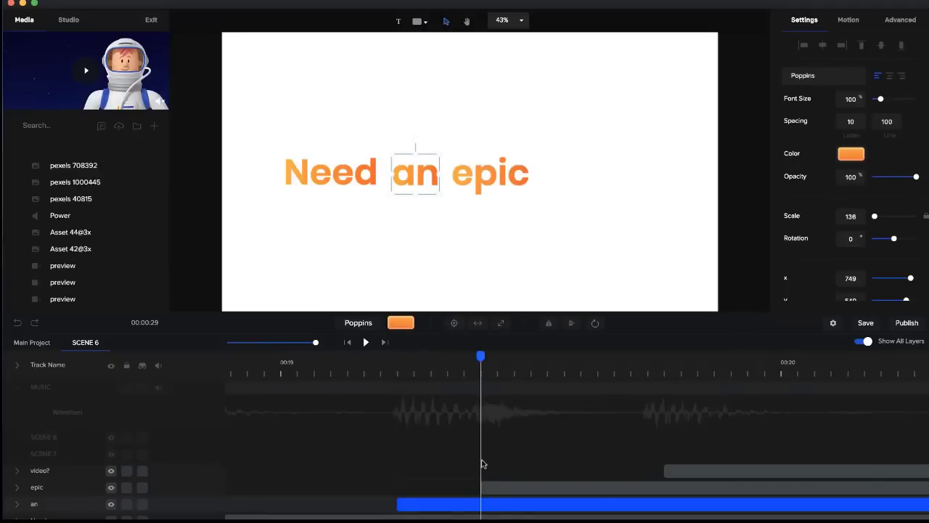
click(489, 488)
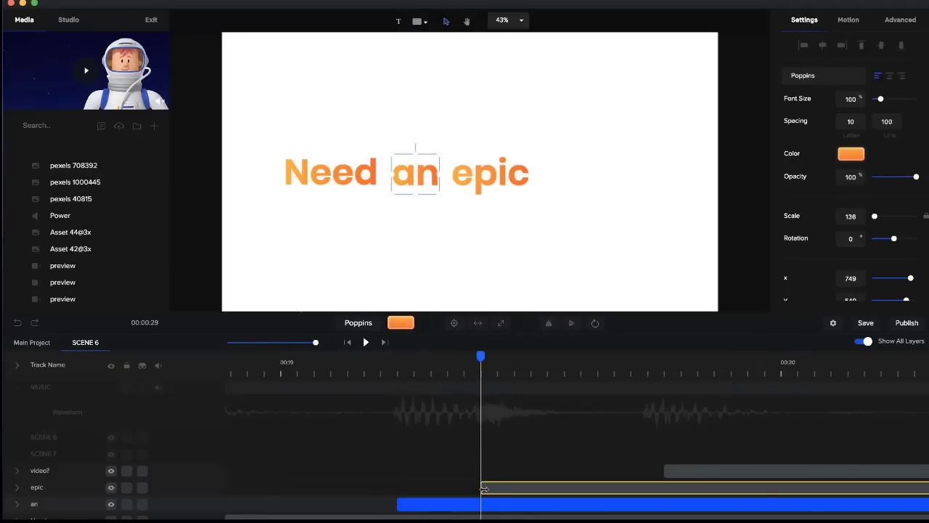
- Extend the start of the "video?" text layer back to the music beat at about 19.7 seconds
click(656, 373)
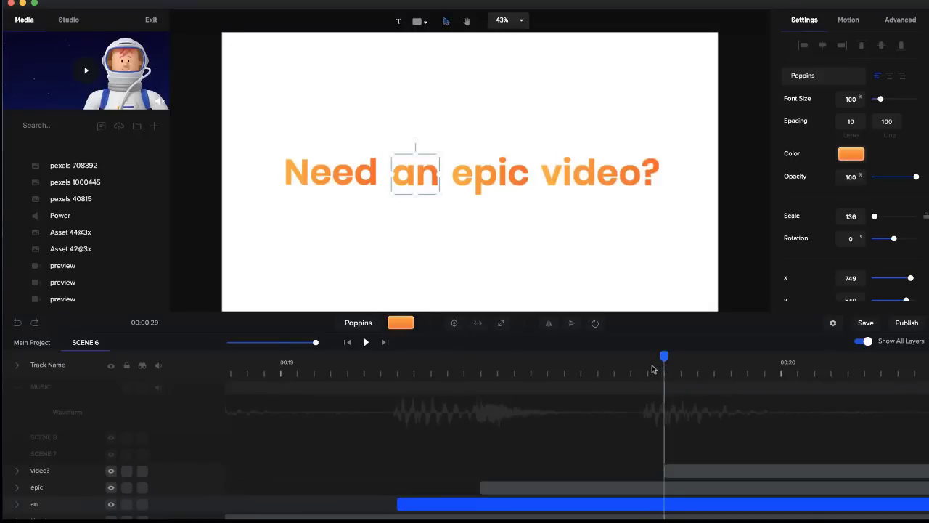
click(648, 371)
click(665, 470)
click(665, 470)
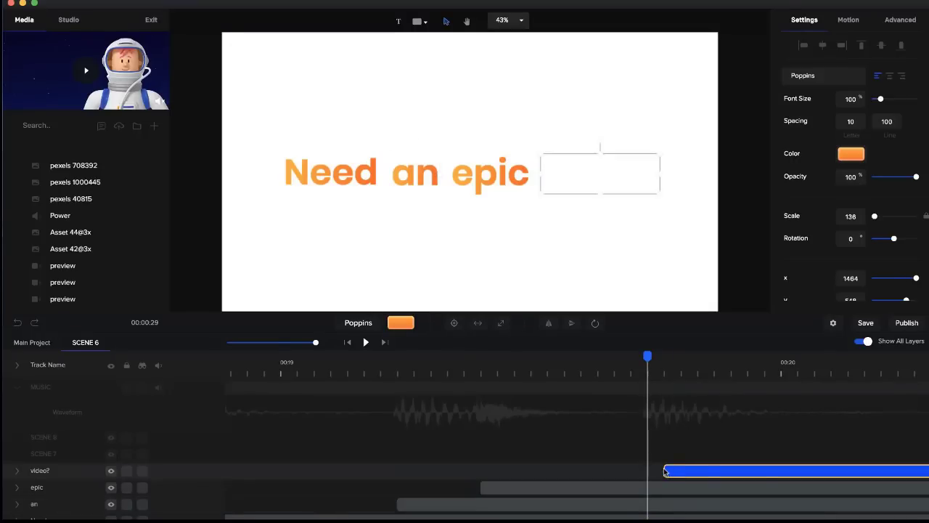
drag(665, 470, 649, 469)
click(656, 435)
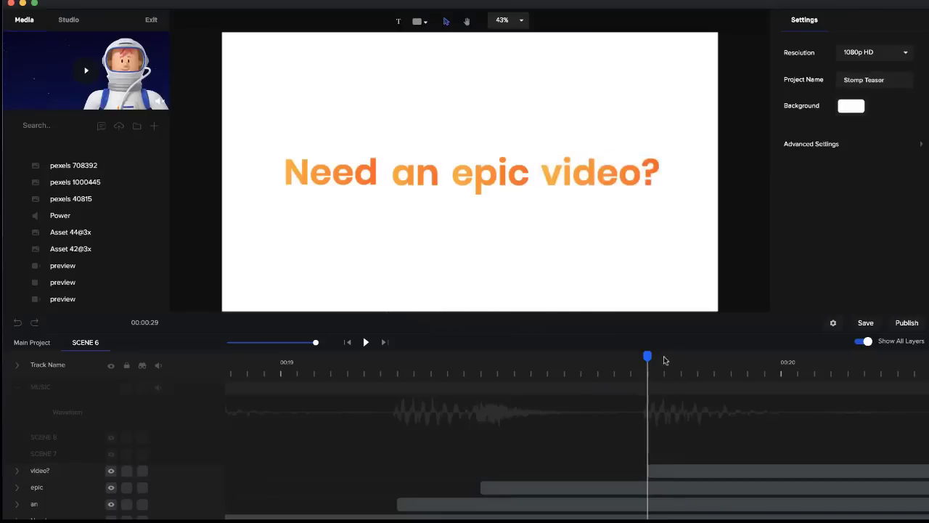
- Play back SCENE 6 from about 17.2 seconds to check the text timing against the music
drag(648, 356, 365, 359)
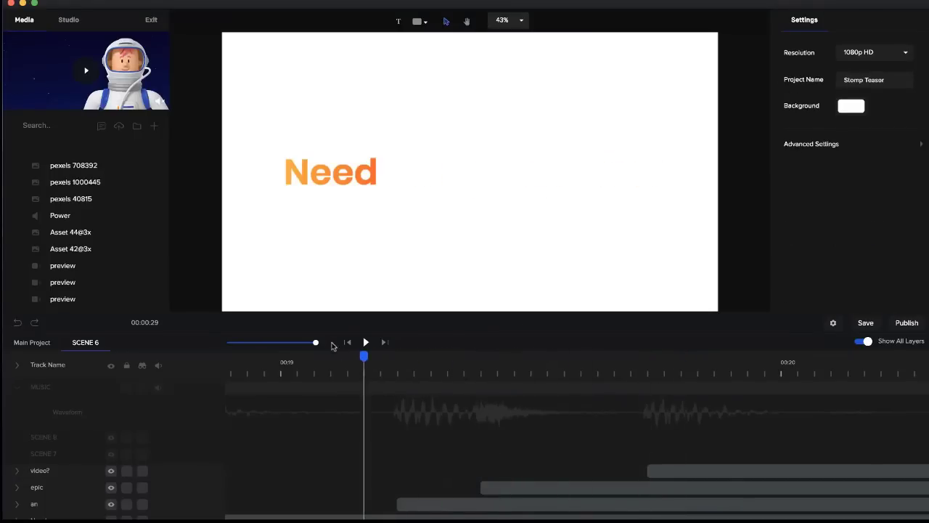
drag(314, 342, 283, 345)
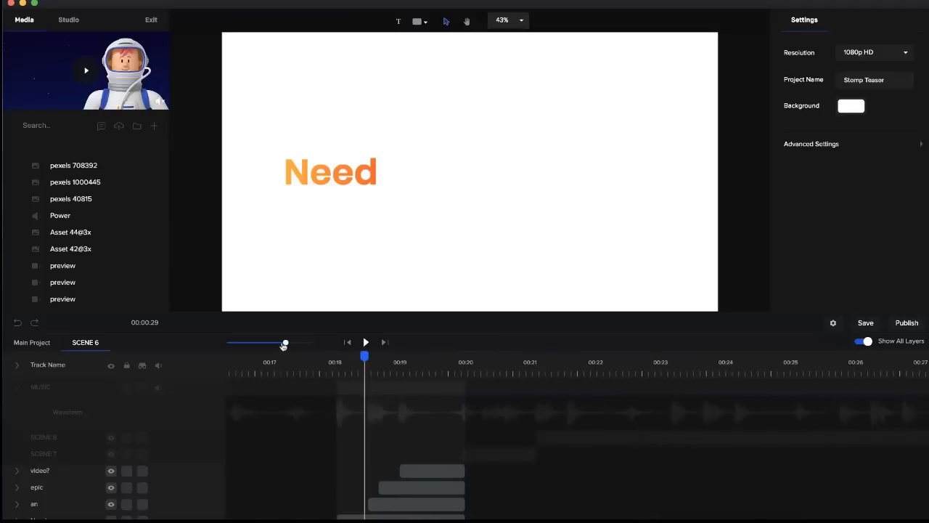
click(284, 358)
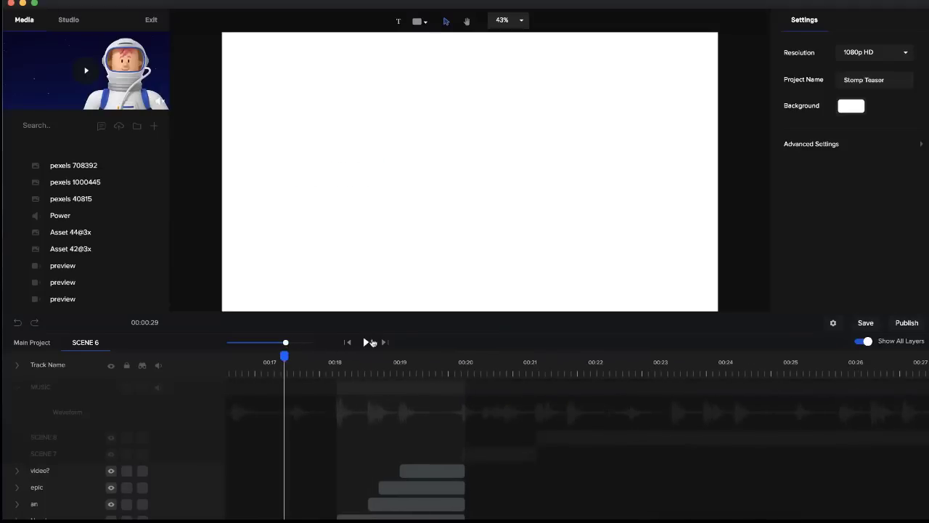
click(365, 343)
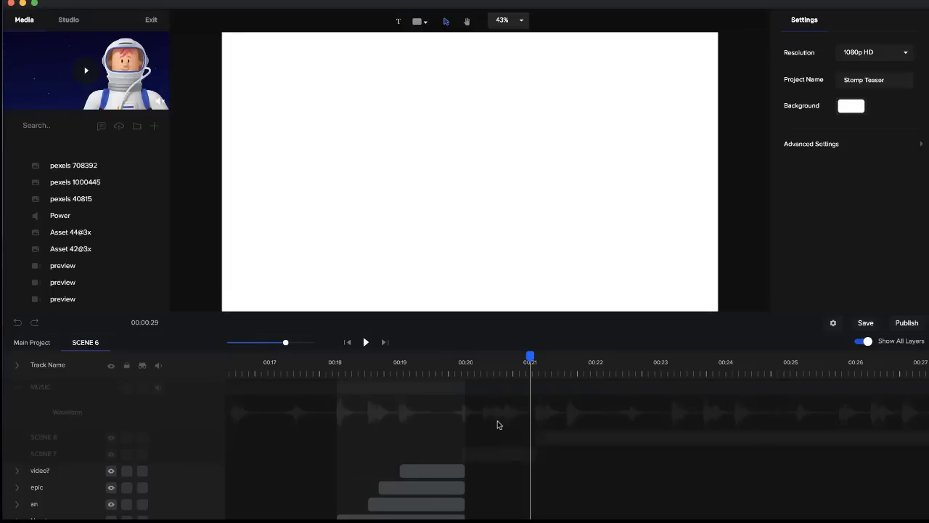
- Compare the staggered starts of the SCENE 6 text layers with the music waveform, with the playhead near 20 seconds
click(451, 362)
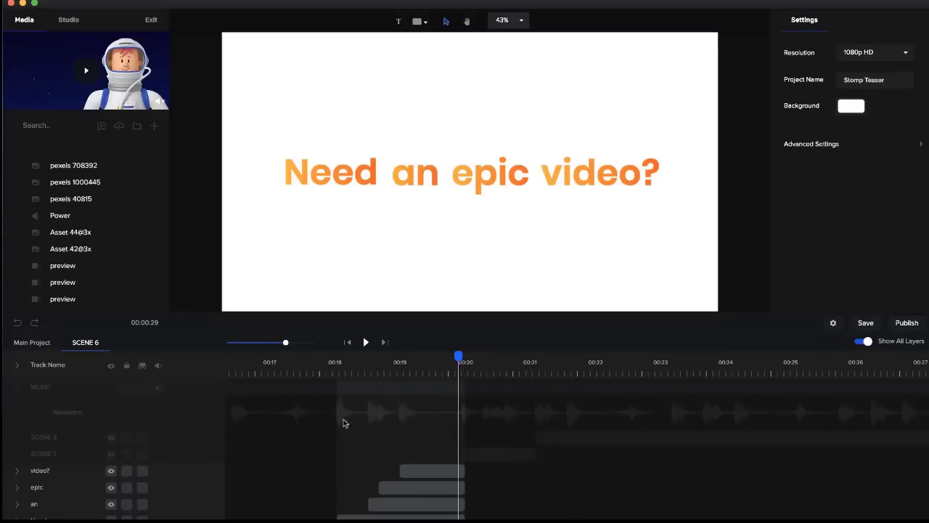
scroll(419, 464, down, 1)
click(419, 468)
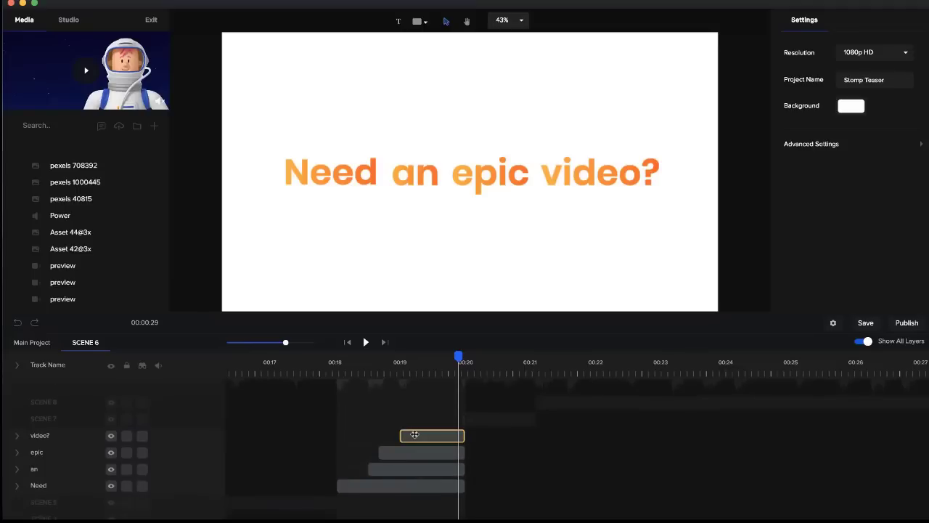
scroll(406, 415, up, 1)
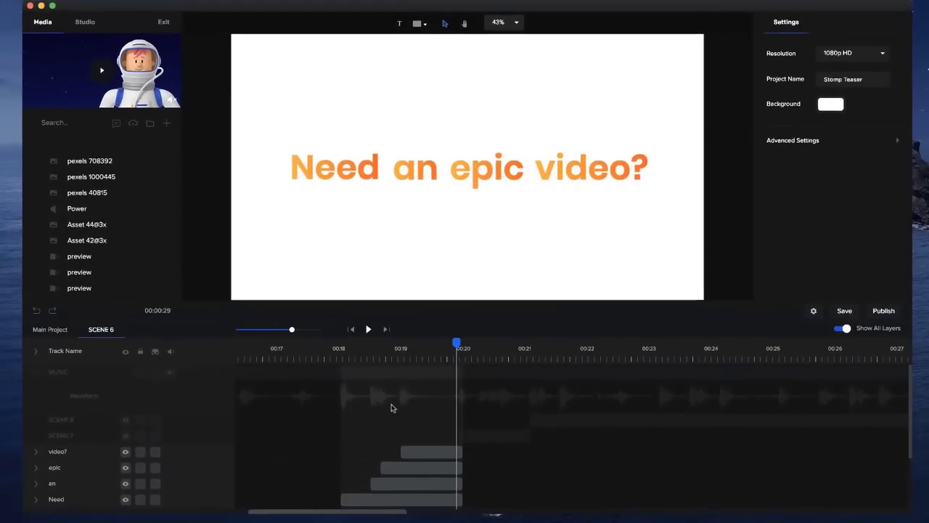
- Return to the main project and review the arrangement of all eight scenes with the playhead at about 4 seconds
click(344, 350)
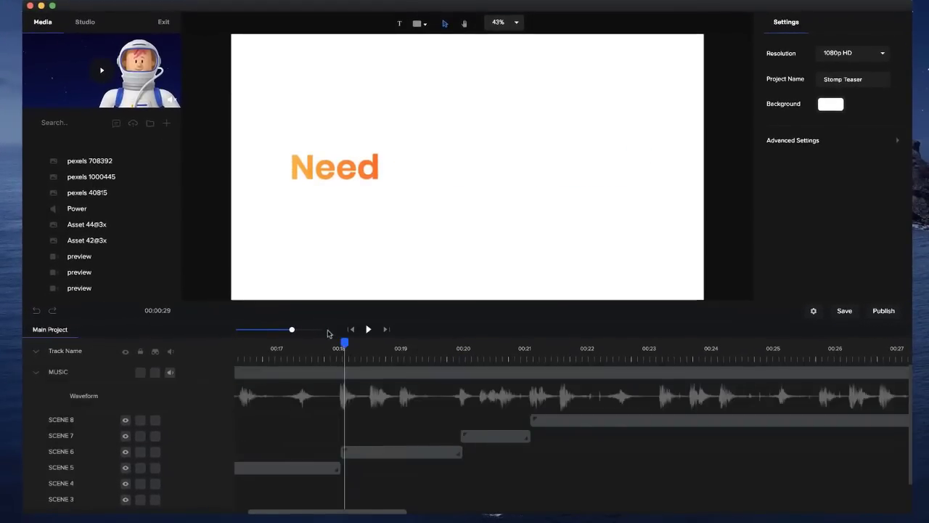
drag(292, 329, 274, 330)
drag(346, 343, 293, 340)
scroll(322, 411, down, 1)
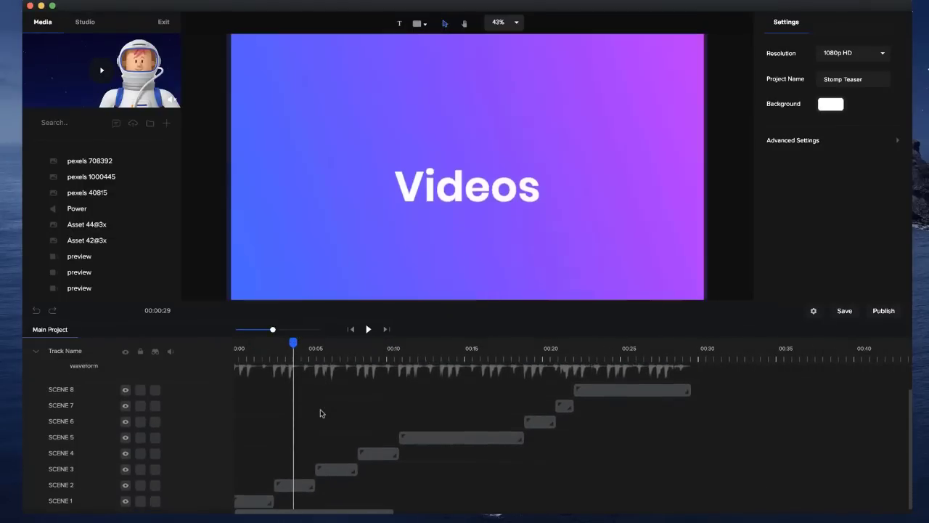
scroll(320, 411, up, 1)
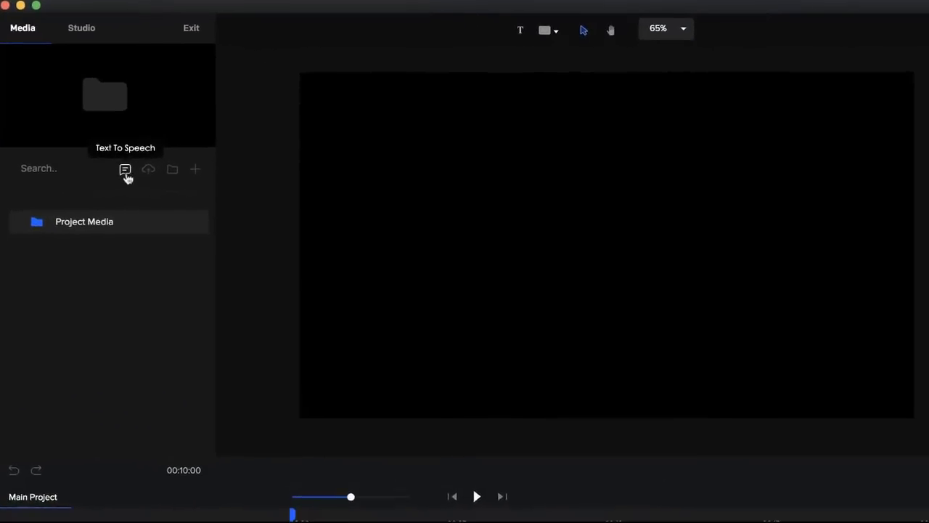
- Open Text to Speech and enter the script "Hey welcome to CreateStudio."
click(124, 174)
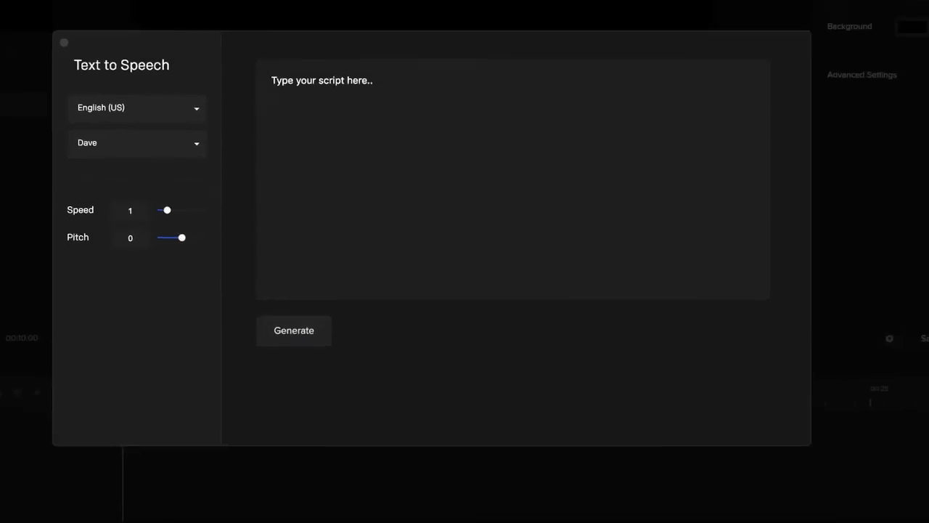
triple_click(333, 70)
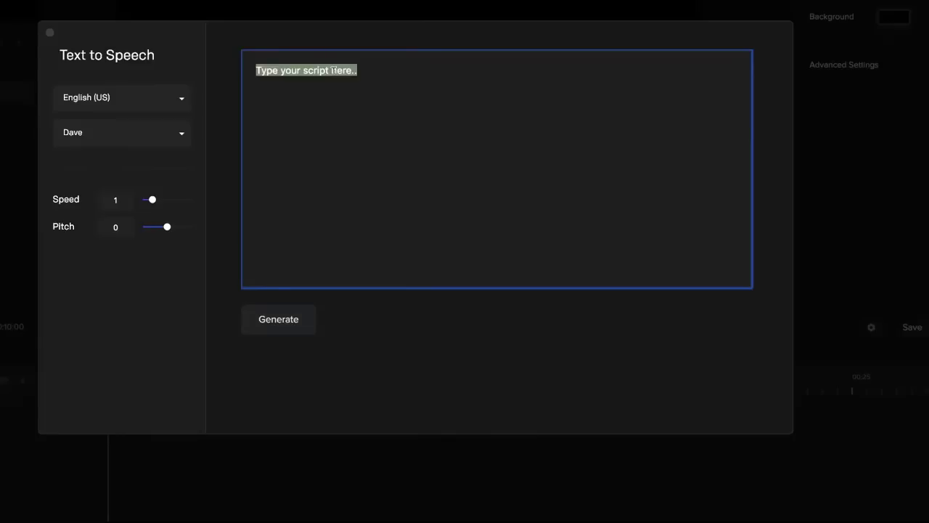
text(Hey welcome to CreateStudio.)
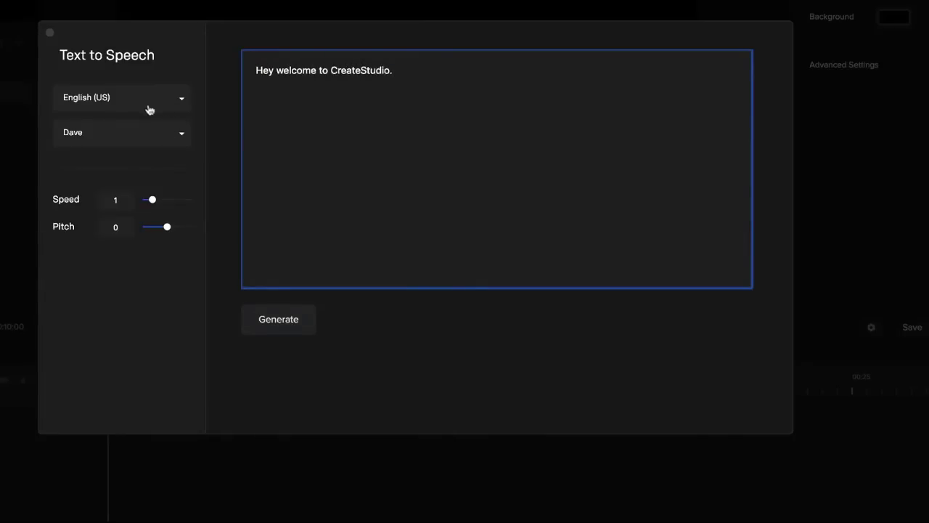
- Choose the Dave voice, generate the speech and import it to the media library
click(127, 144)
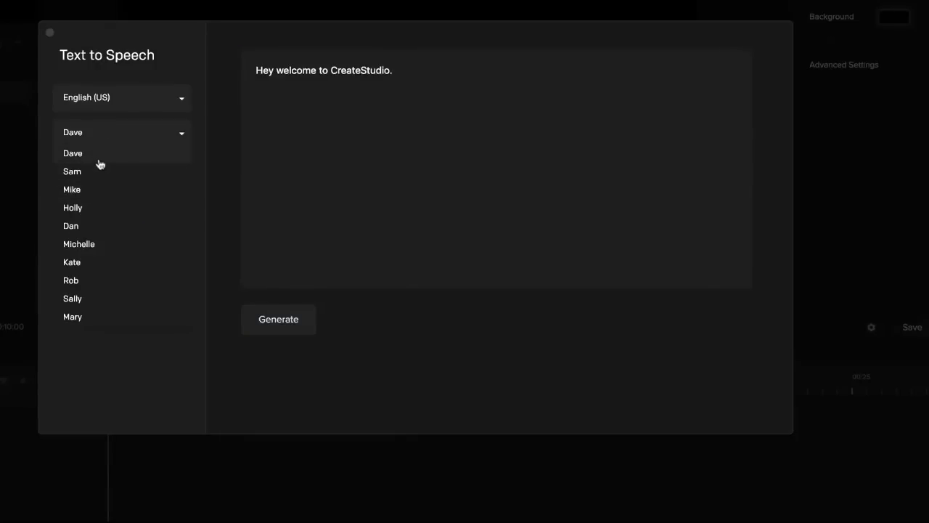
click(98, 157)
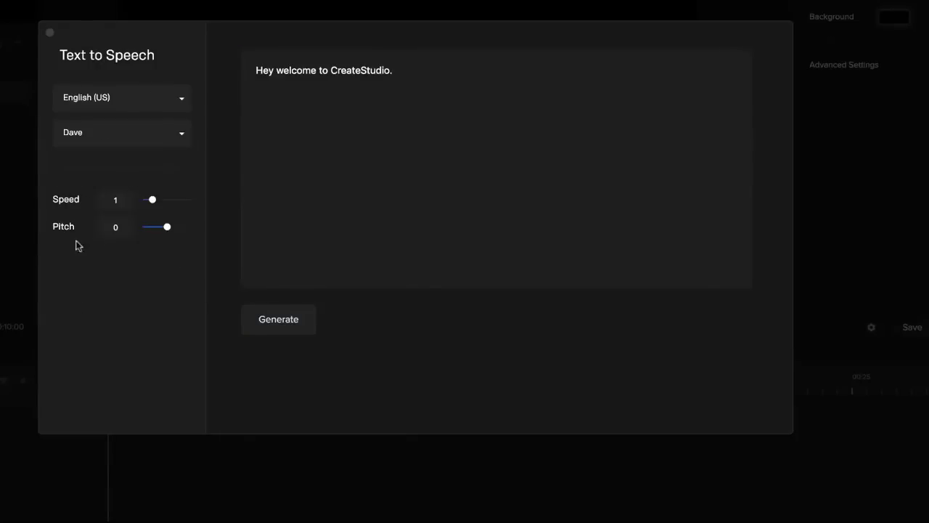
click(276, 324)
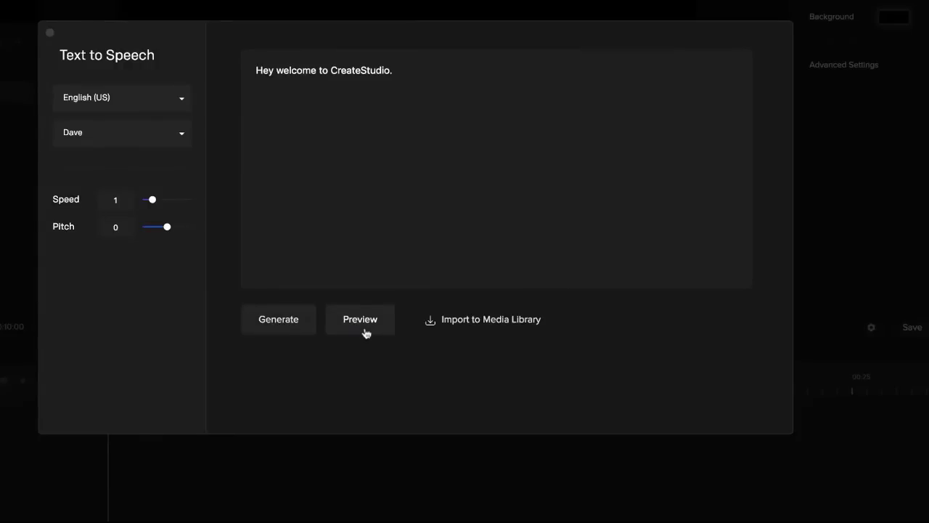
click(476, 318)
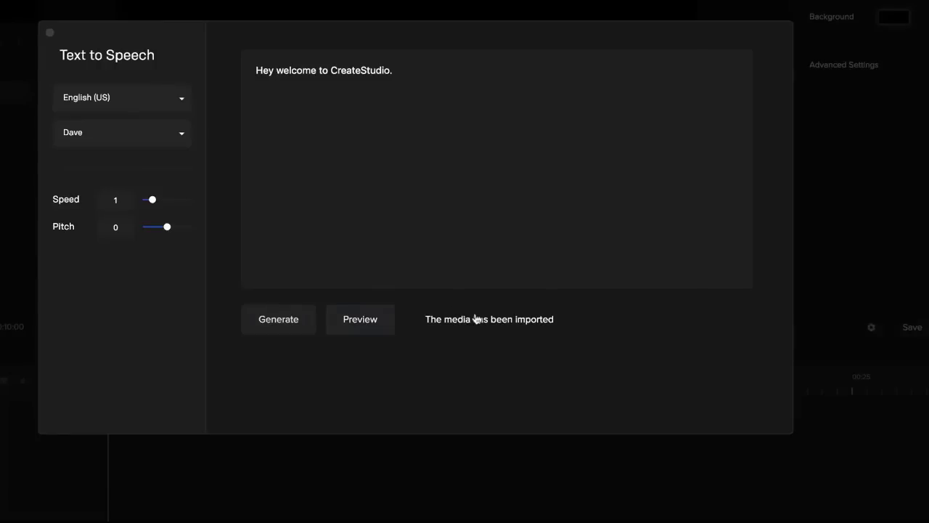
key(XF86AudioRaiseVolume)
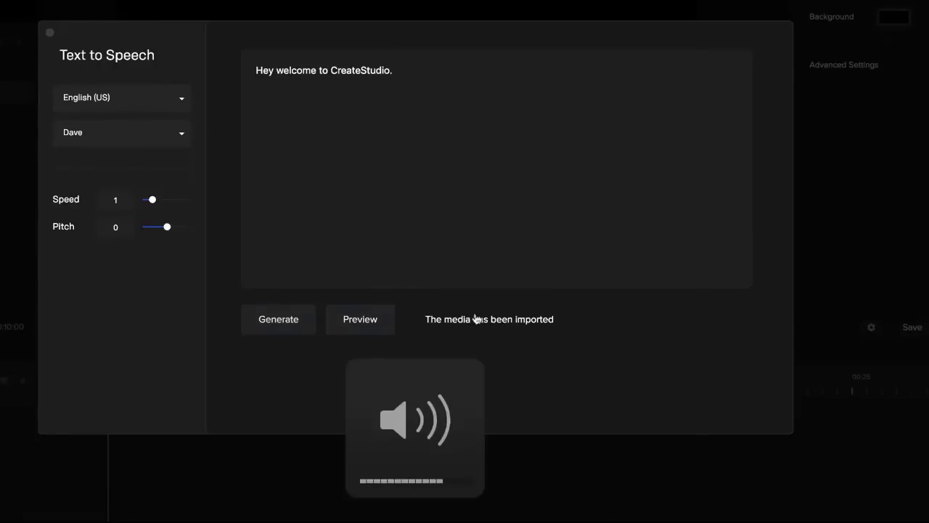
- Replace the script with "Bonjour, bienvenue dans CreateStudio. Profitez de notre nouveau créateur de synthèse vocale!"
click(346, 77)
triple_click(348, 79)
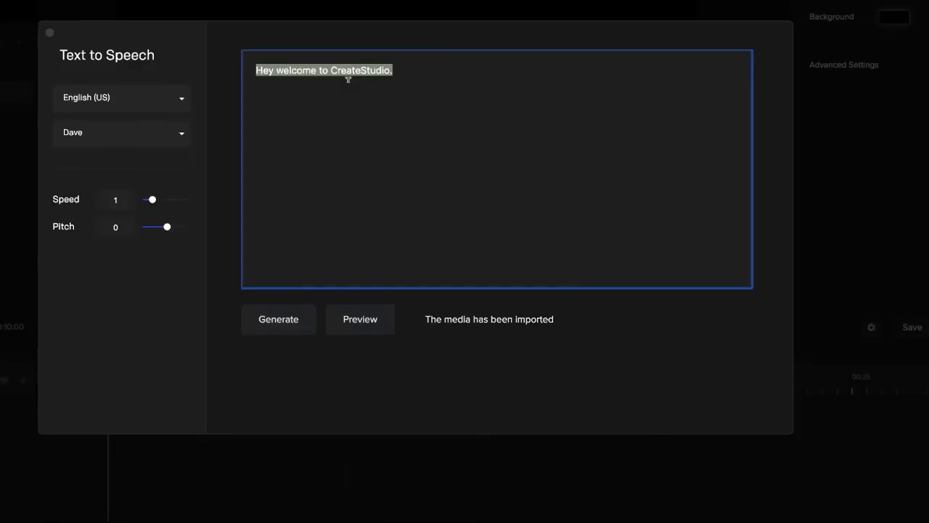
text(Bonjour, bienvenue dans CreateStudio. Profitez de notre nouveau créateur de synthèse vocale!)
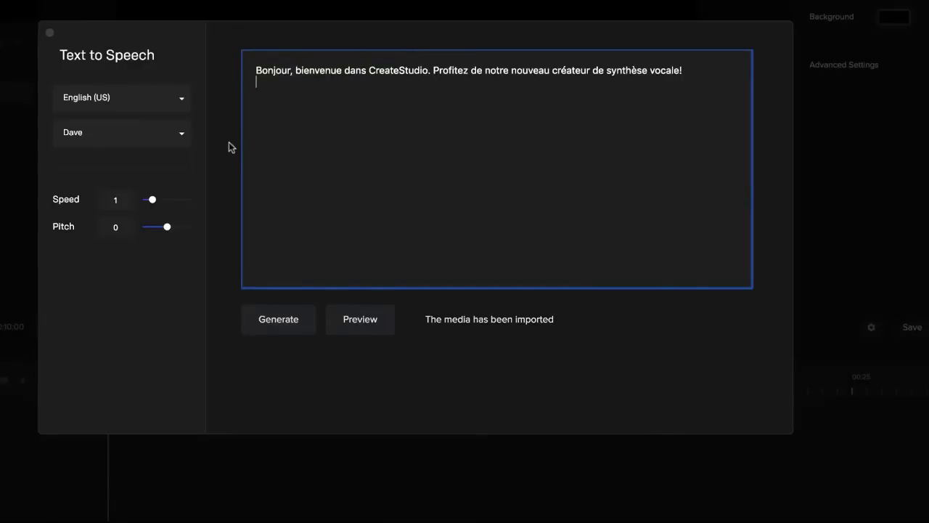
- Set the speech language to French and generate the voice-over
click(182, 100)
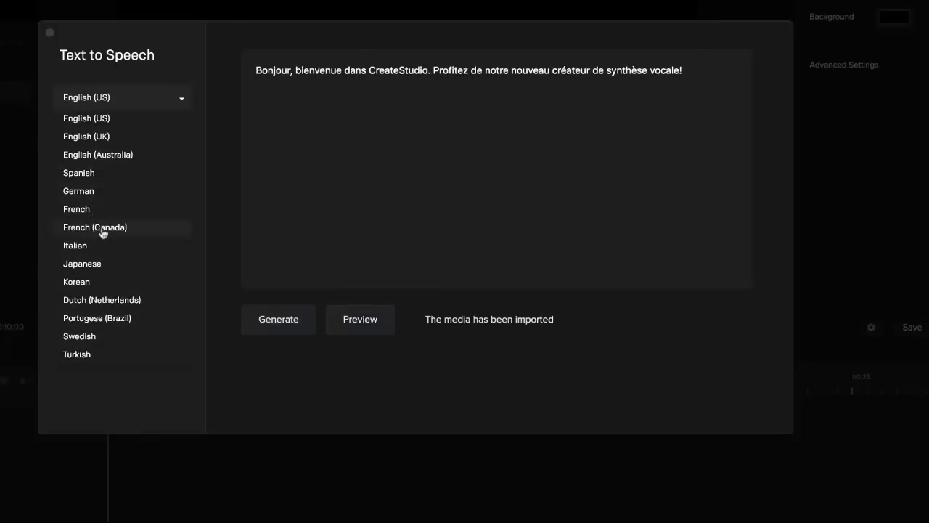
click(88, 210)
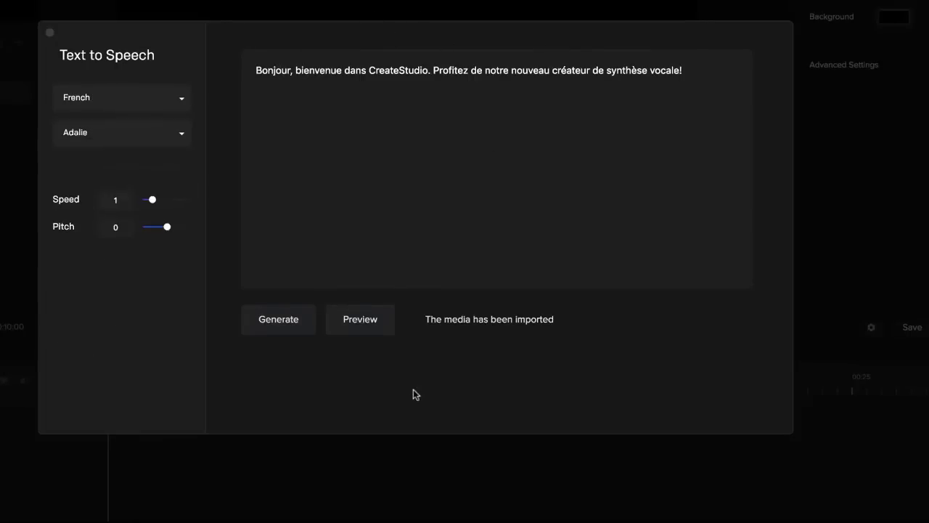
click(280, 331)
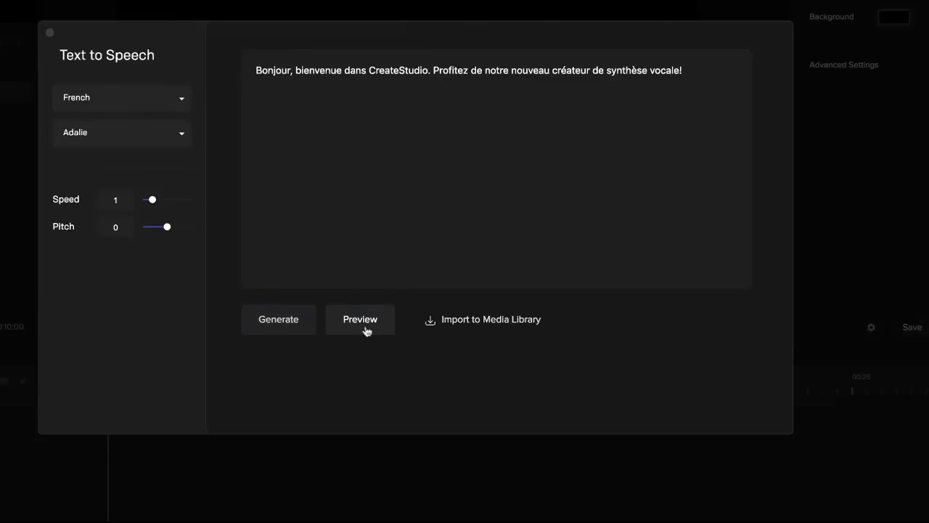
- Switch the French text-to-speech voice to Jacques and generate the speech from the entered text
click(185, 138)
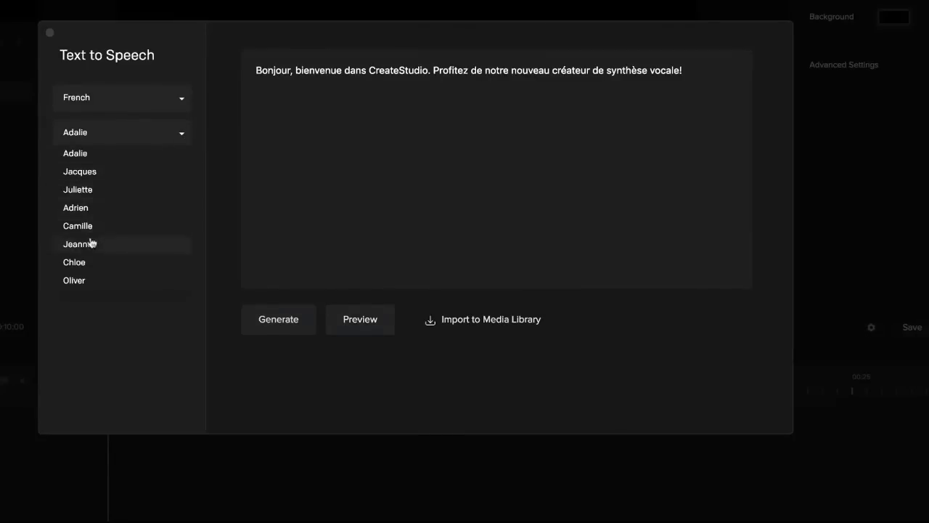
click(94, 174)
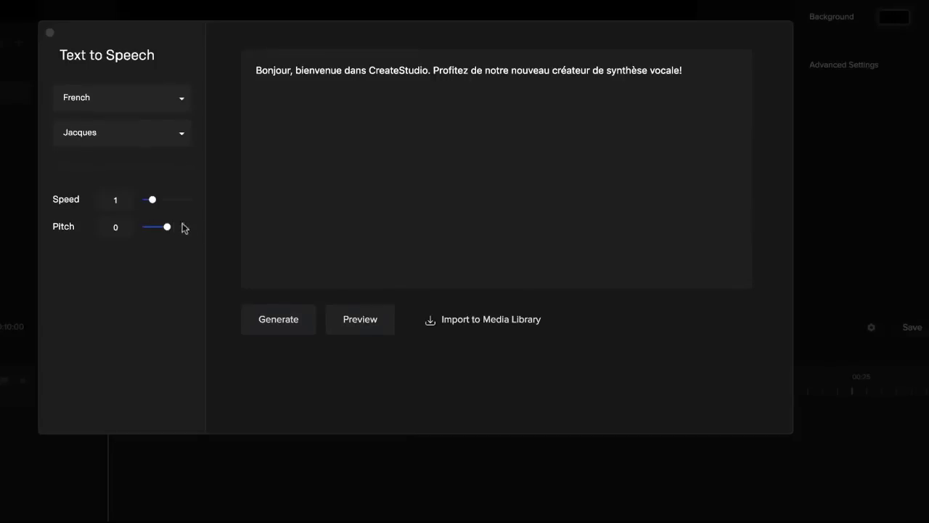
click(304, 324)
click(182, 108)
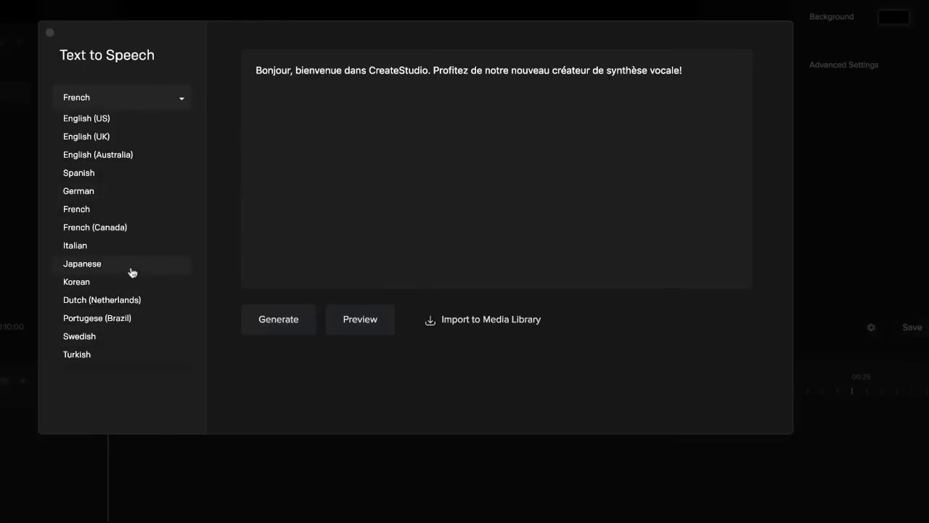
click(257, 240)
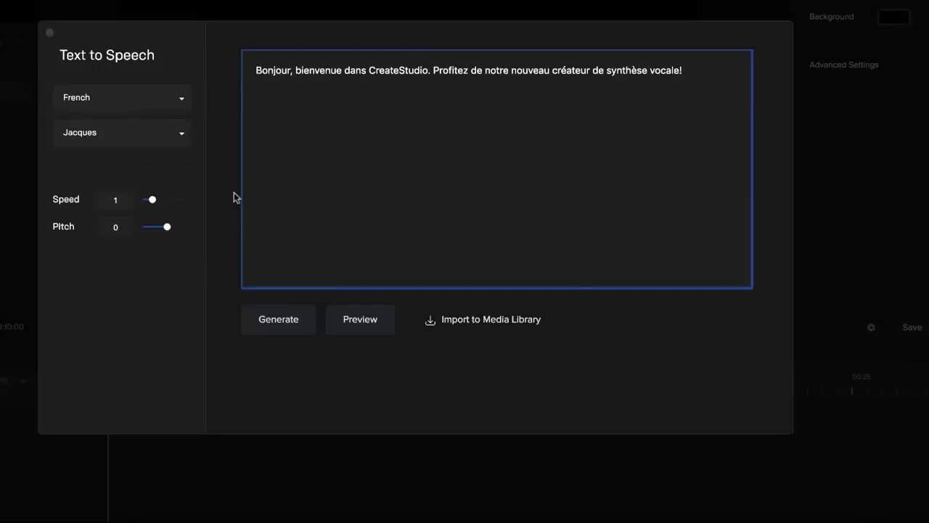
click(182, 104)
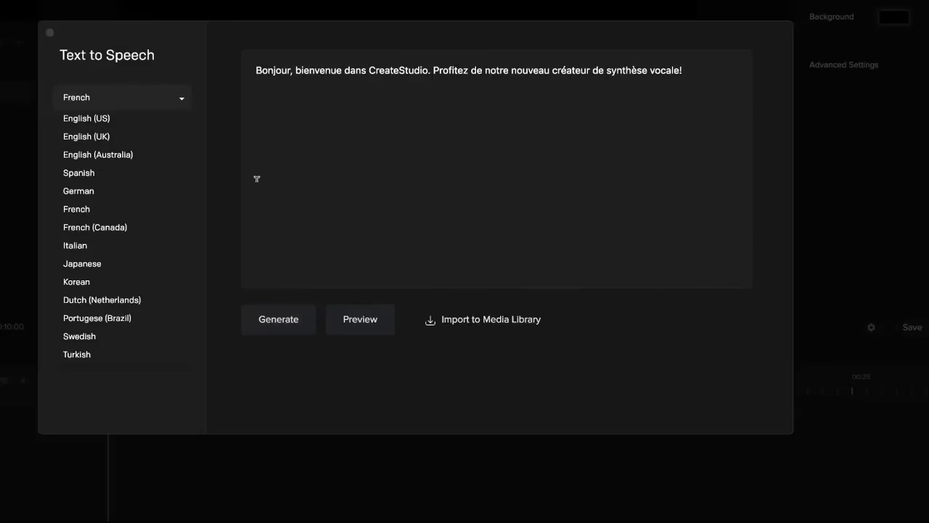
click(182, 97)
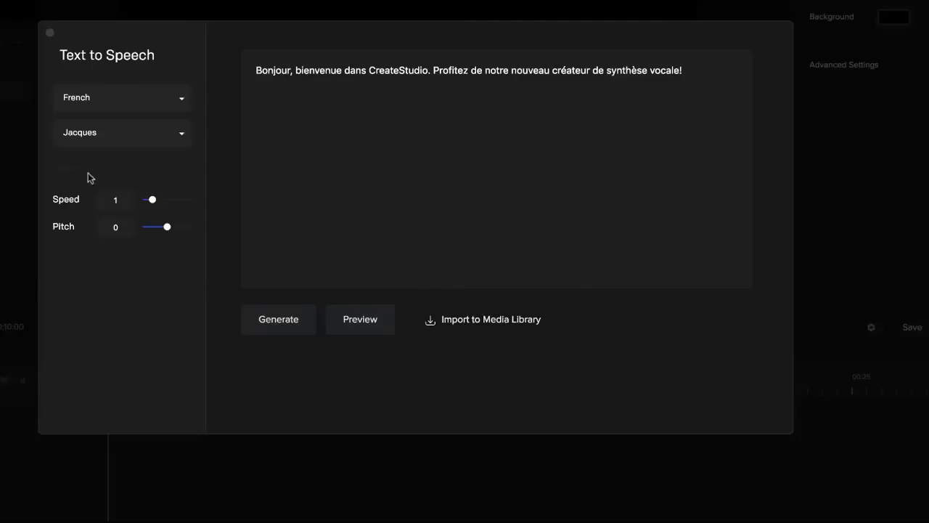
- Import the generated speech into the media library and close the text-to-speech window
click(469, 325)
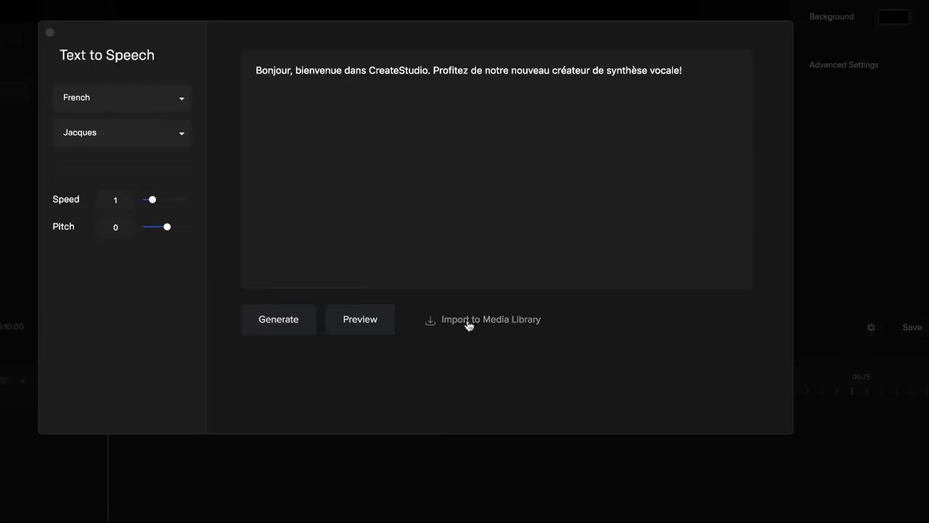
click(50, 32)
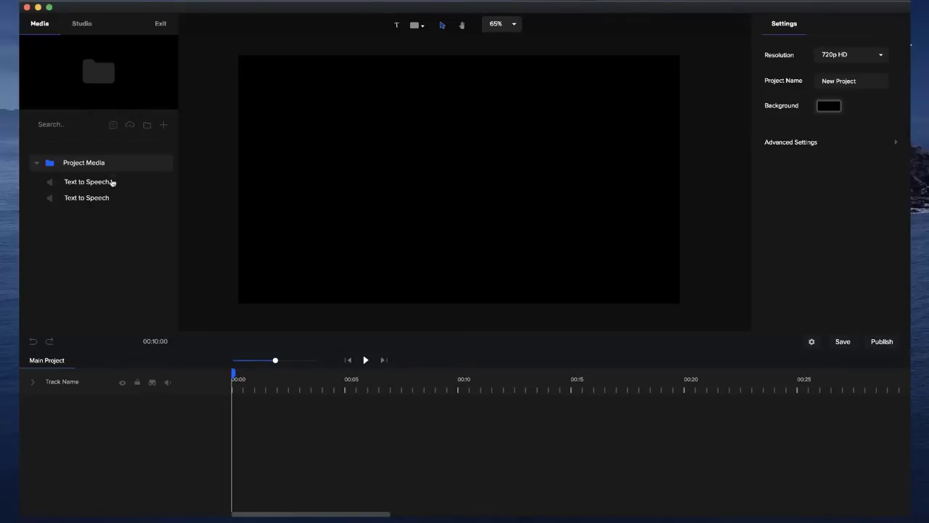
- Place the second Text to Speech clip at the start of the timeline, show its waveform enlarged and play it
click(82, 202)
drag(82, 202, 324, 224)
click(33, 405)
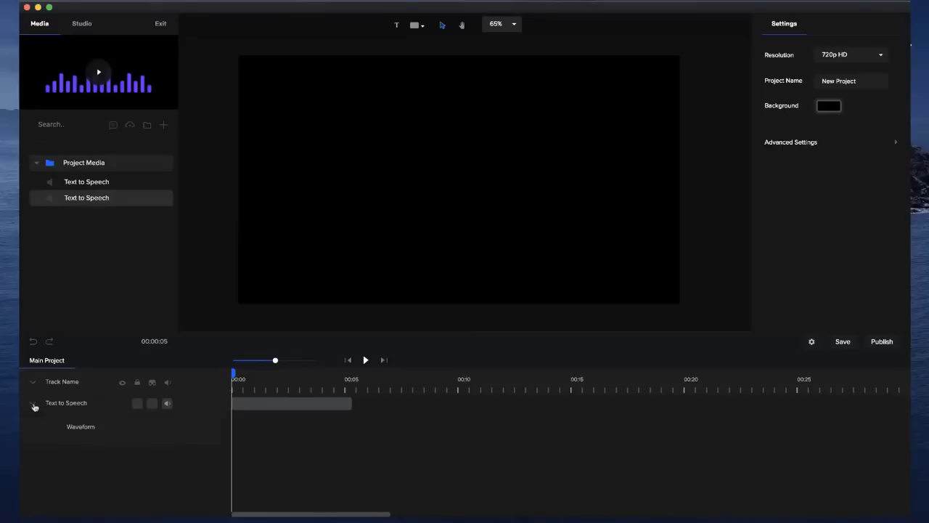
drag(275, 361, 293, 361)
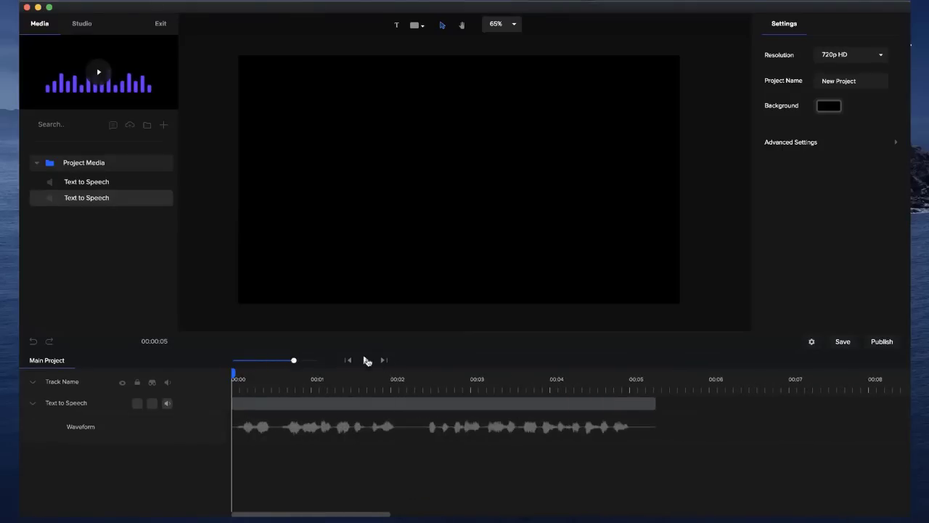
click(367, 361)
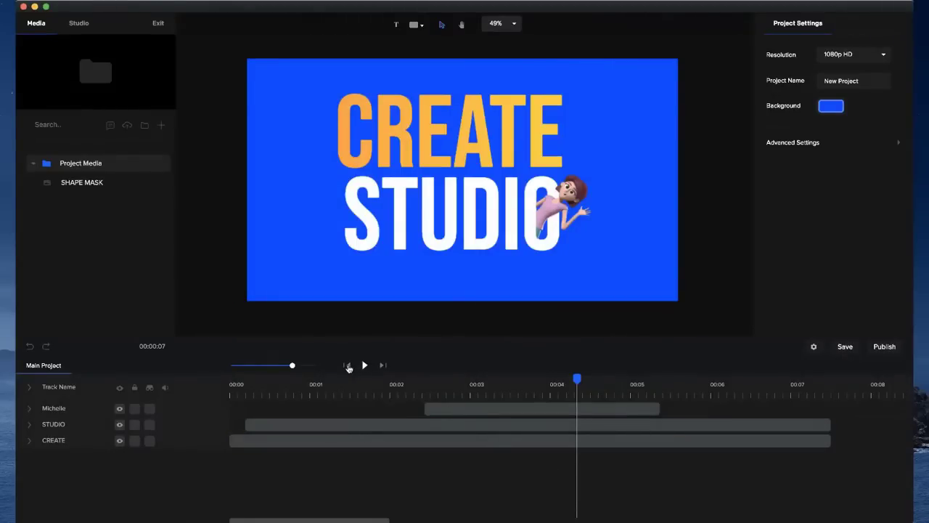
- Play the CREATE STUDIO animation from the start and scrub through the part where the character peeks out
click(347, 364)
click(369, 359)
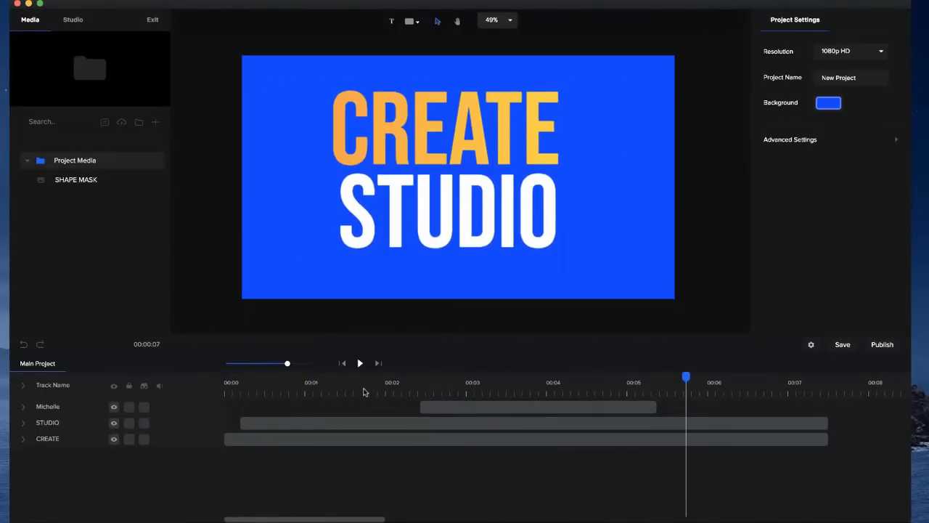
click(514, 378)
drag(514, 378, 478, 390)
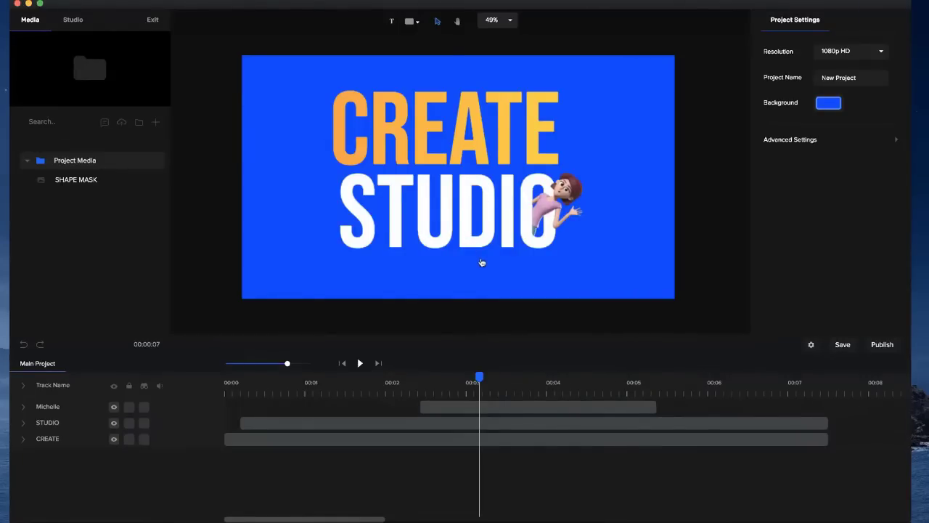
click(403, 387)
drag(402, 377, 463, 375)
- Inspect how the Michelle character is placed behind the letter O and delete her from the project
click(467, 401)
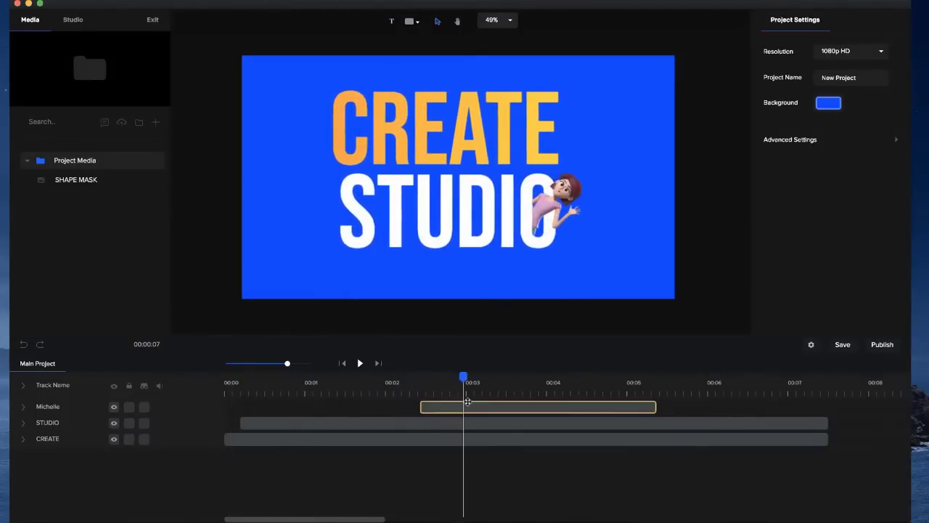
click(467, 402)
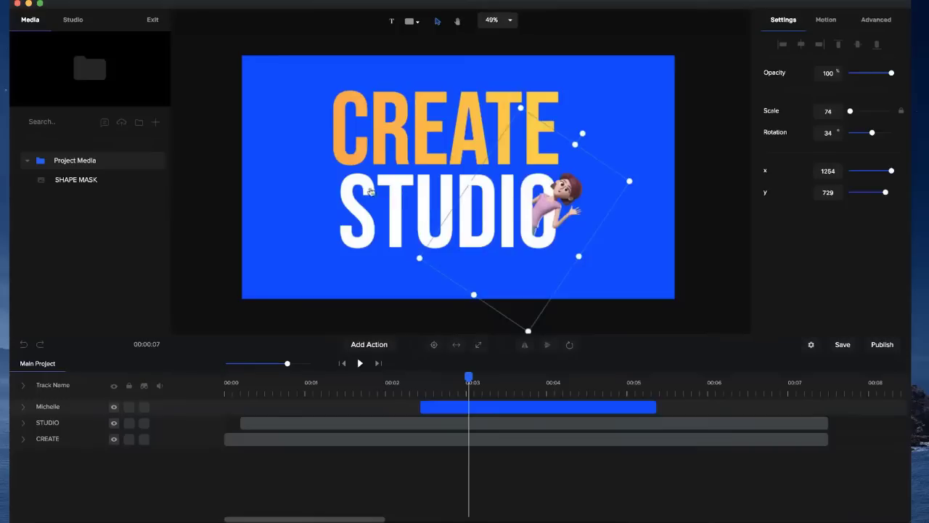
click(375, 383)
drag(374, 376, 310, 376)
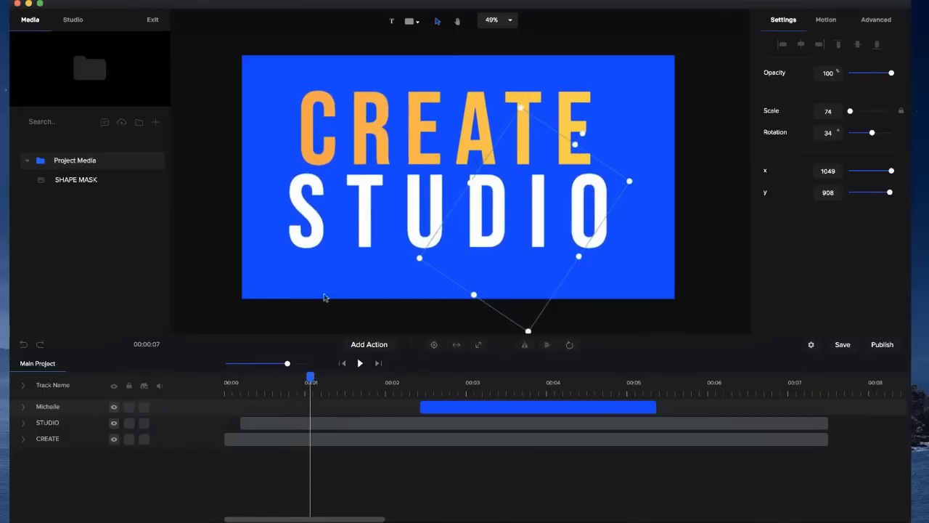
drag(311, 376, 466, 383)
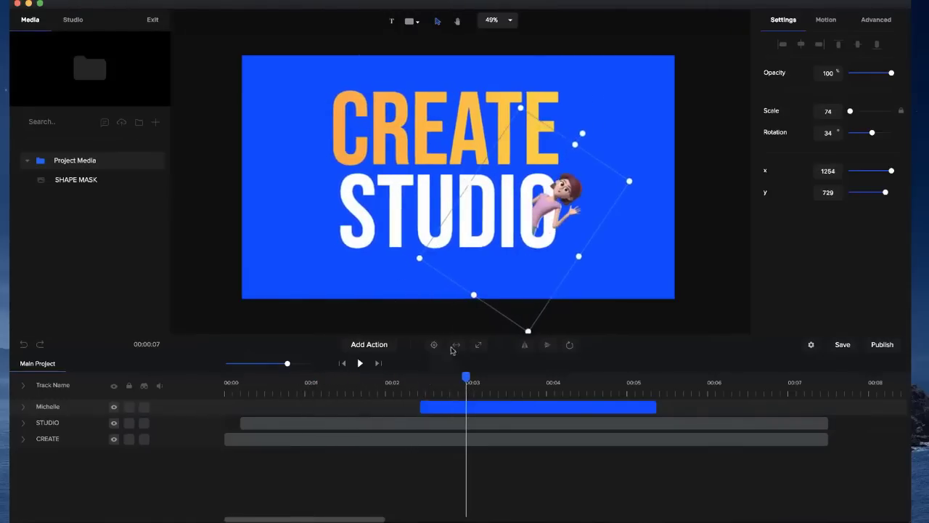
click(525, 380)
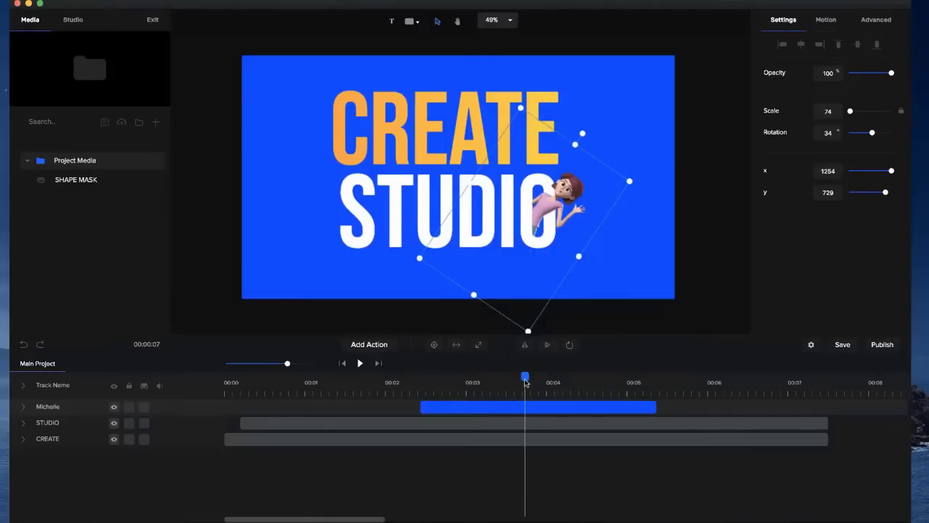
scroll(562, 212, up, 5)
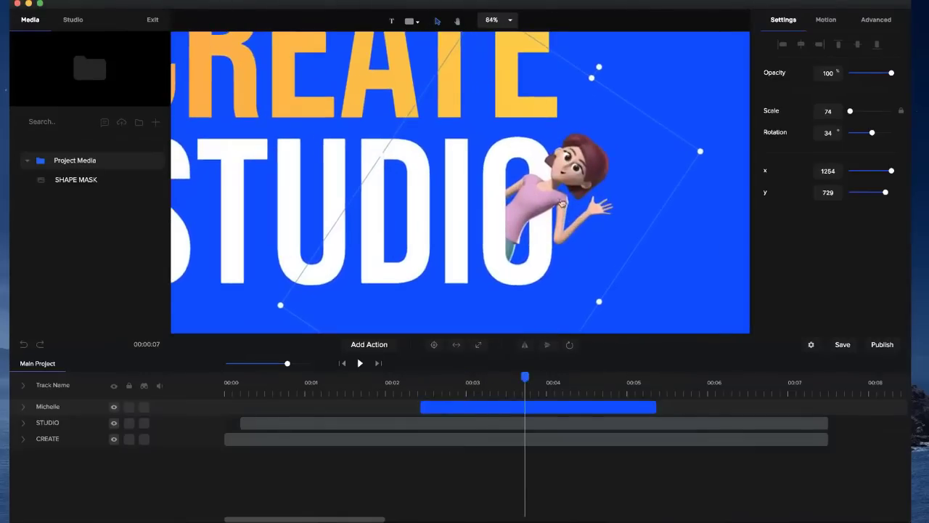
scroll(502, 237, down, 4)
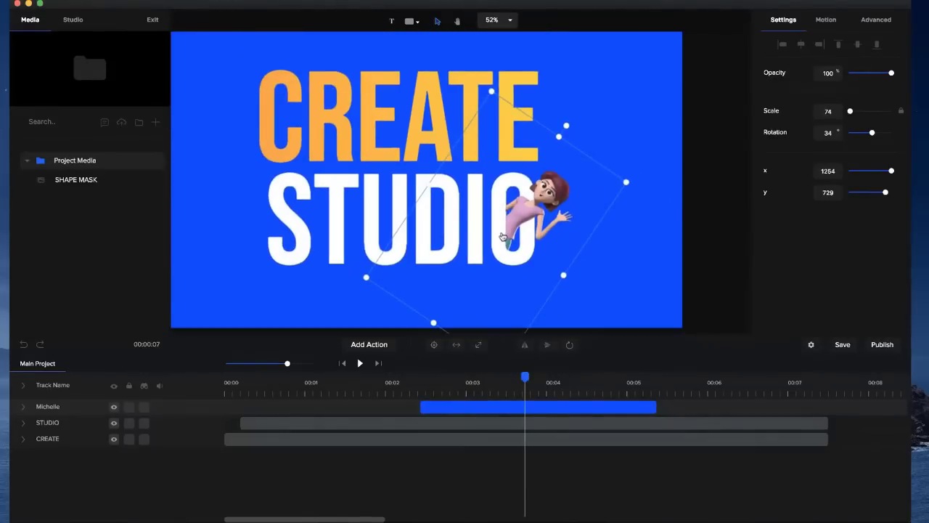
key(Delete)
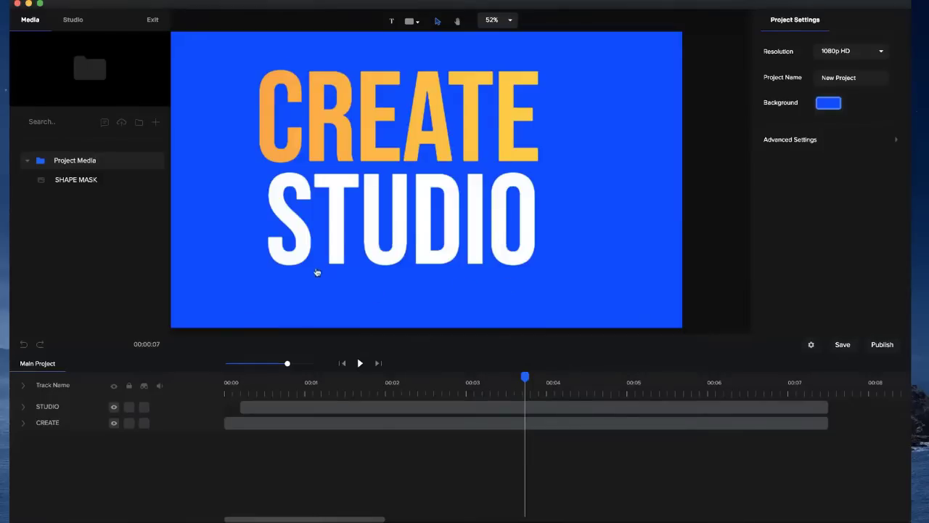
- Add the 3D character Michelle from the studio library to the canvas
click(27, 163)
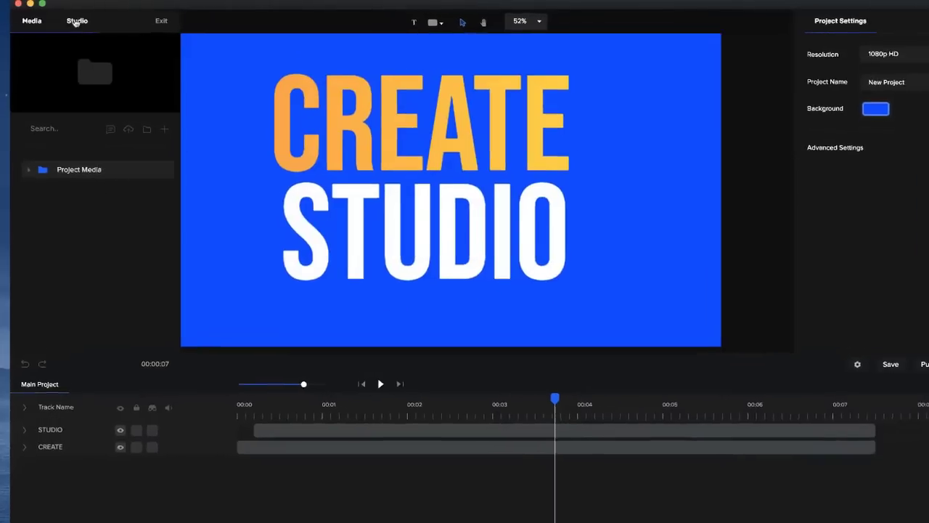
click(72, 19)
mouse_move(55, 228)
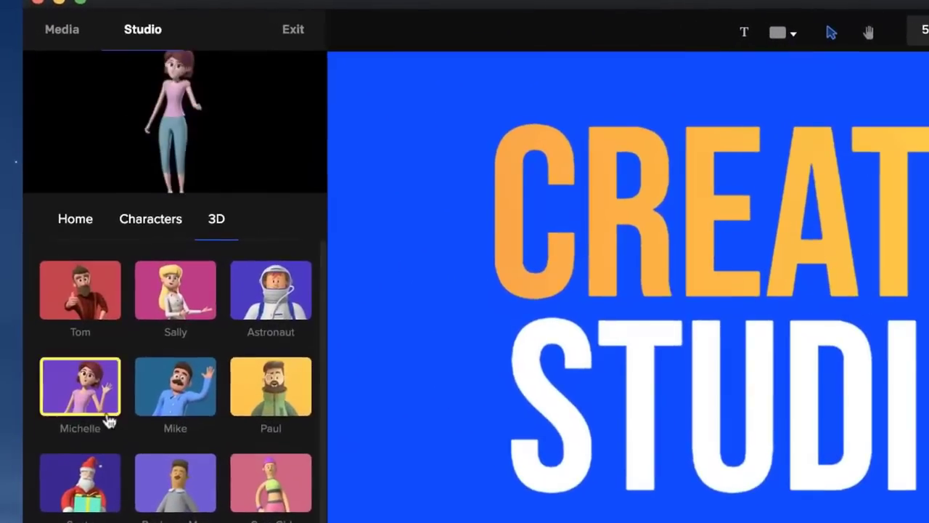
drag(108, 421, 820, 269)
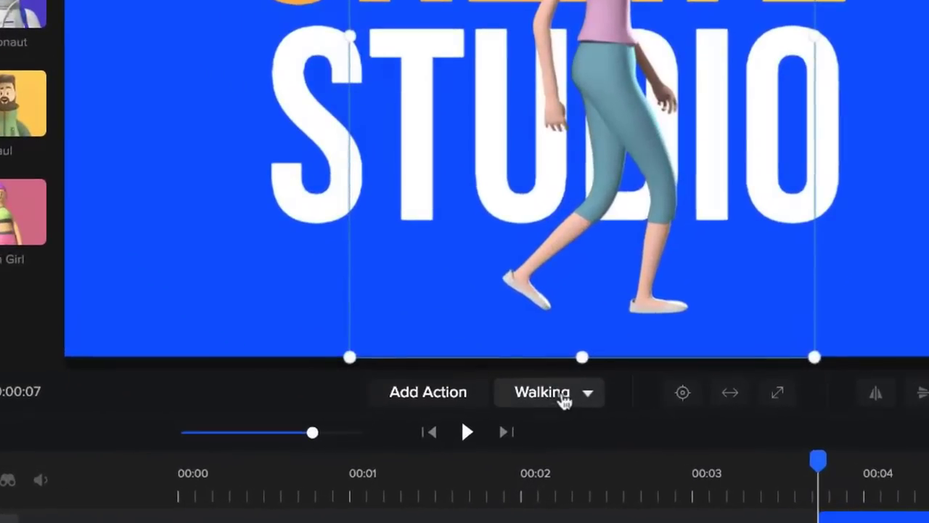
- Change Michelle's action to Waving and preview the movement along the timeline
click(477, 420)
scroll(583, 256, down, 2)
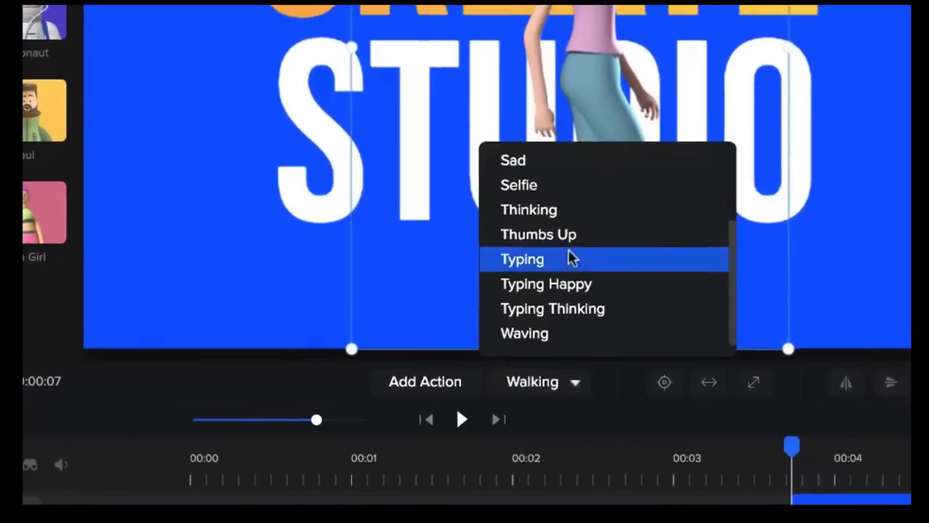
click(431, 367)
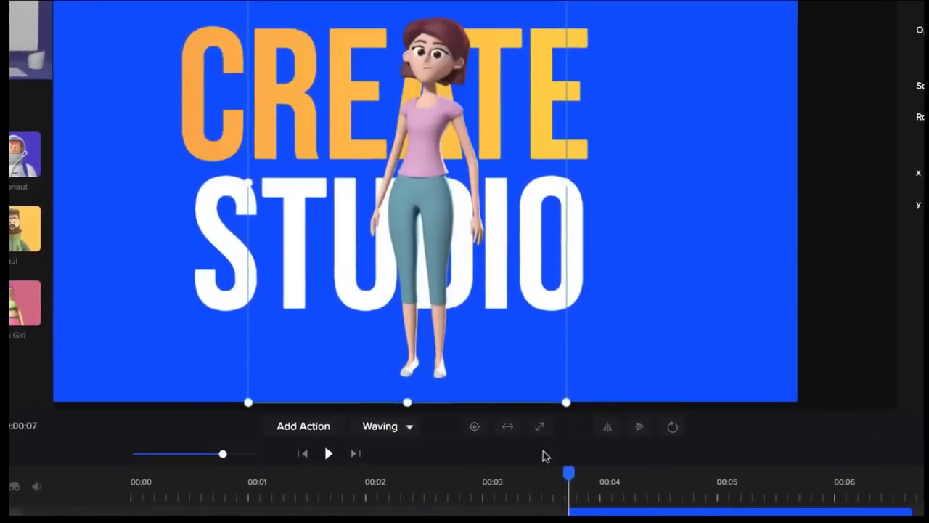
click(728, 468)
drag(745, 475, 577, 468)
- Scale Michelle to about 77, rotate her about 32° and place her over the O of STUDIO at about x 1278, y 730
drag(512, 150, 643, 233)
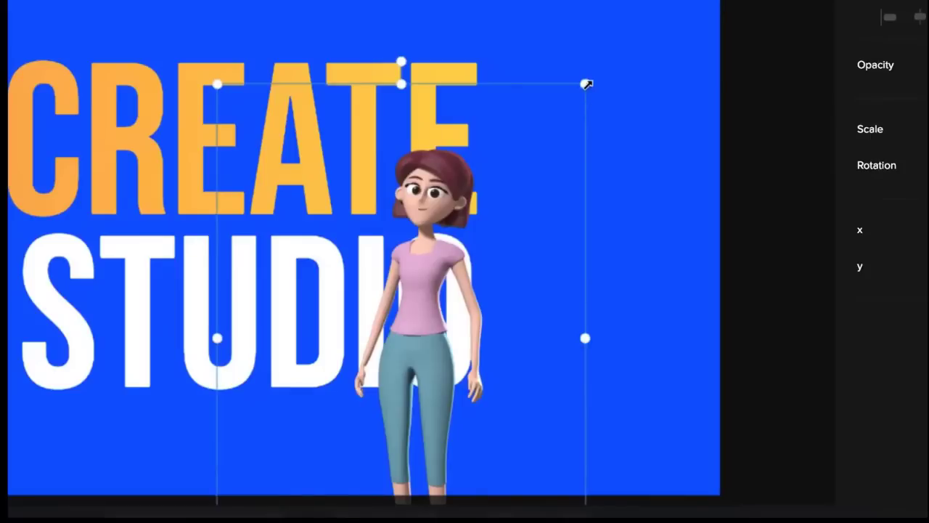
drag(587, 84, 479, 187)
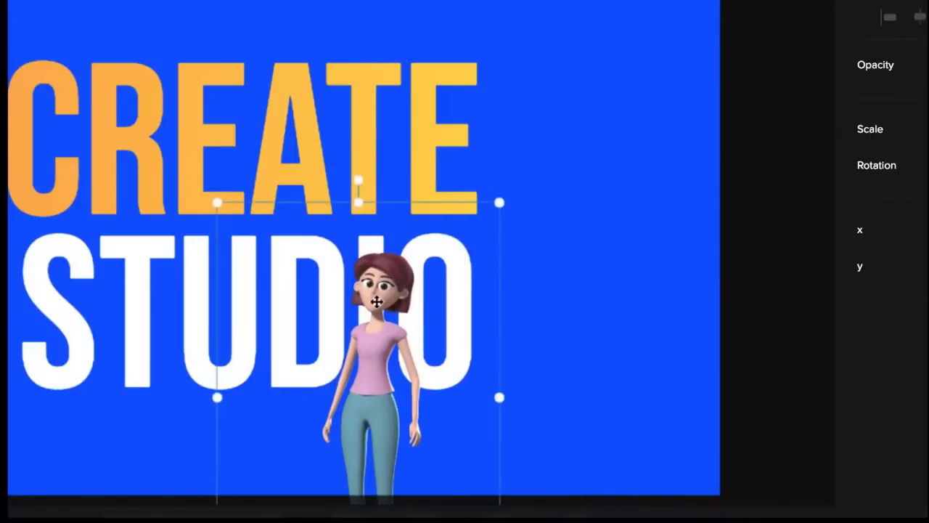
drag(378, 305, 428, 274)
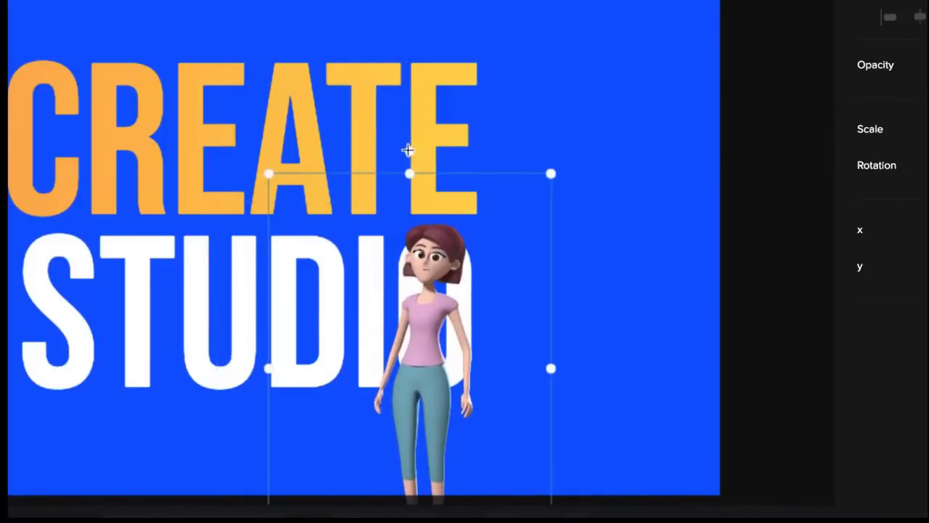
drag(408, 151, 544, 159)
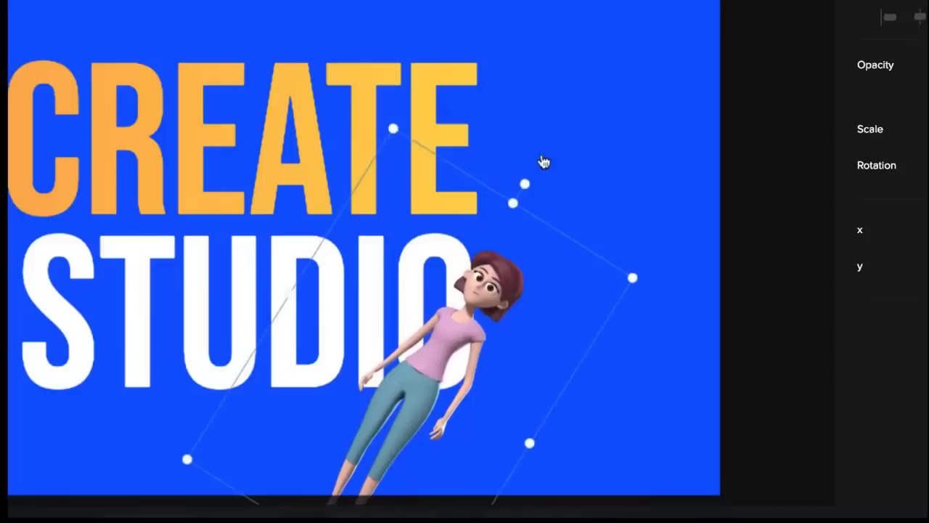
drag(435, 342, 439, 299)
- Check the title animation's timing and move Michelle's clip to start just after the 2-second mark
drag(508, 515, 483, 503)
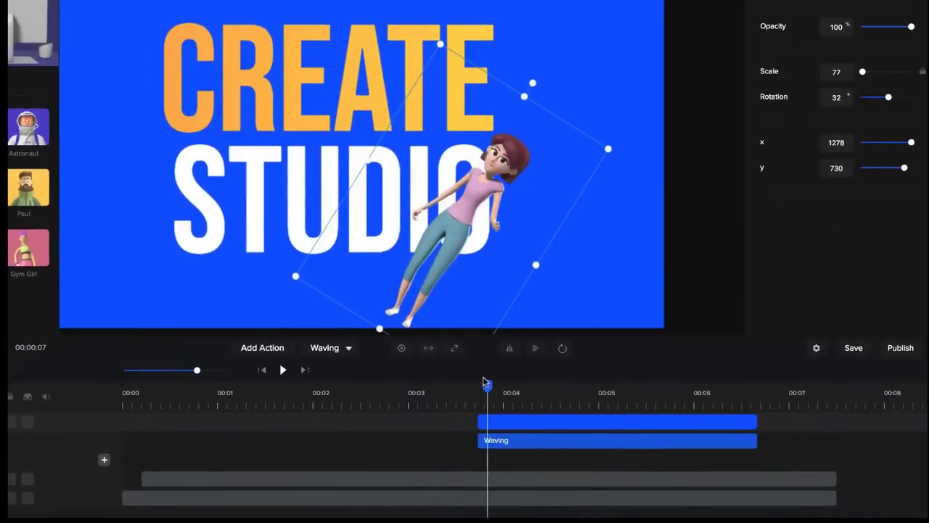
drag(463, 381, 386, 370)
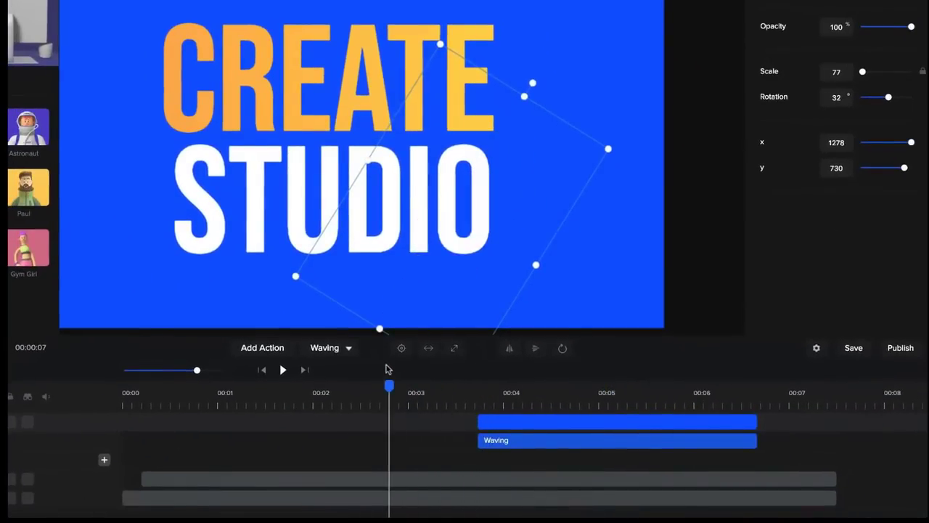
click(335, 391)
click(309, 393)
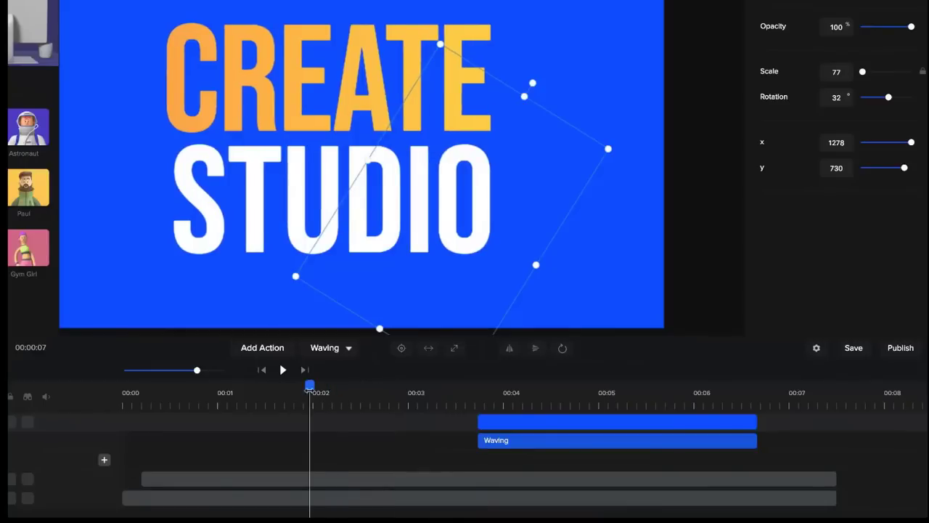
drag(310, 388, 342, 390)
click(508, 423)
drag(508, 422, 372, 421)
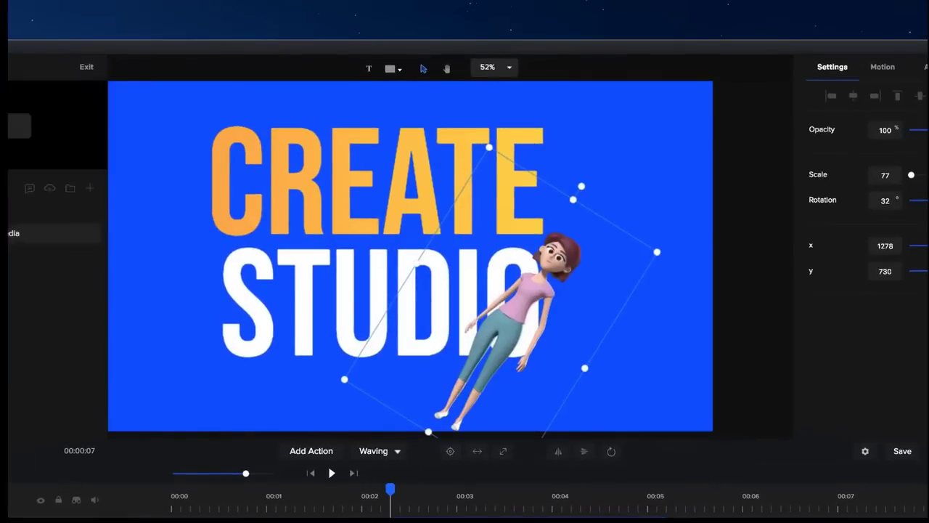
- Add a rounded rectangle shape, rotate it to -90°, shrink it and place it over Michelle's upper body beside the O
click(393, 69)
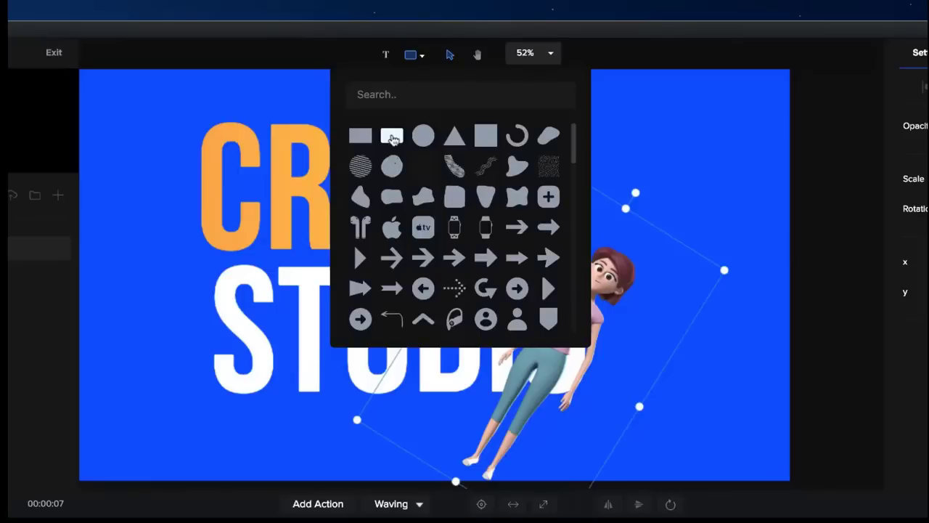
click(393, 138)
click(289, 243)
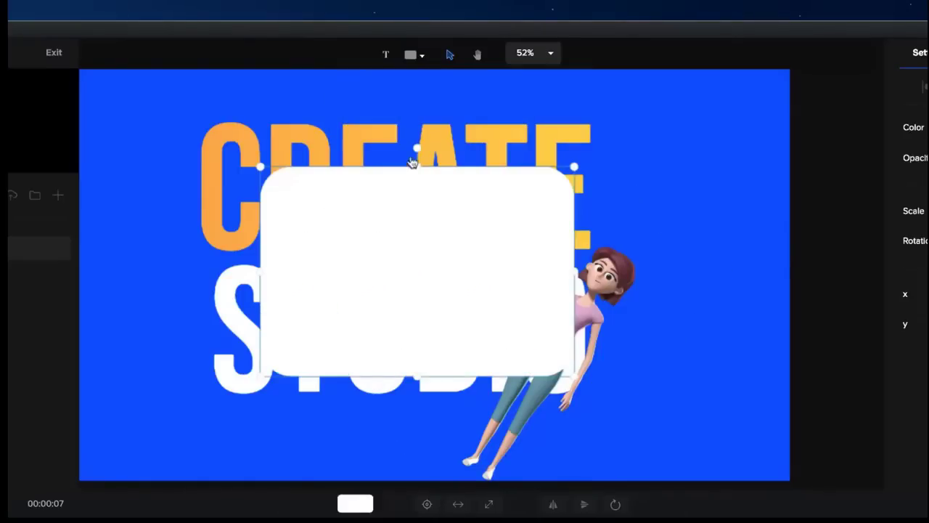
drag(418, 147, 326, 271)
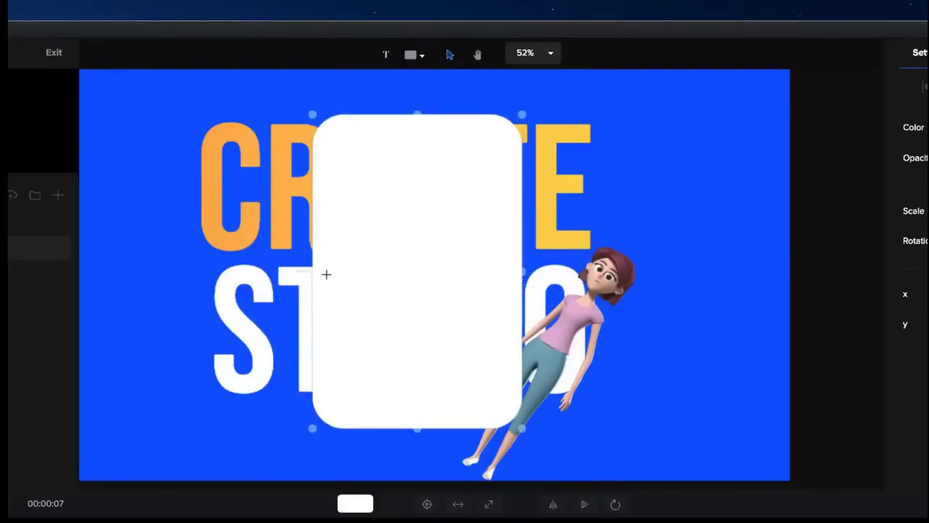
drag(312, 114, 439, 304)
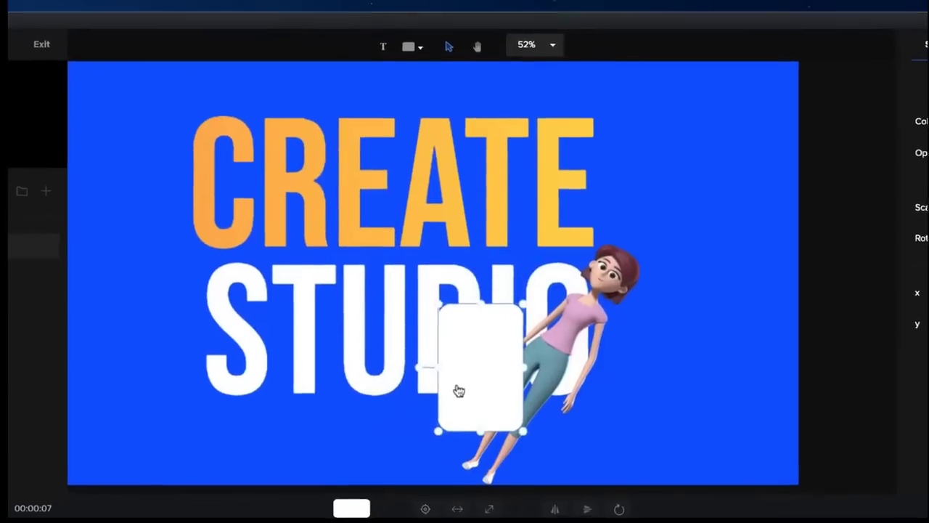
drag(459, 391, 562, 335)
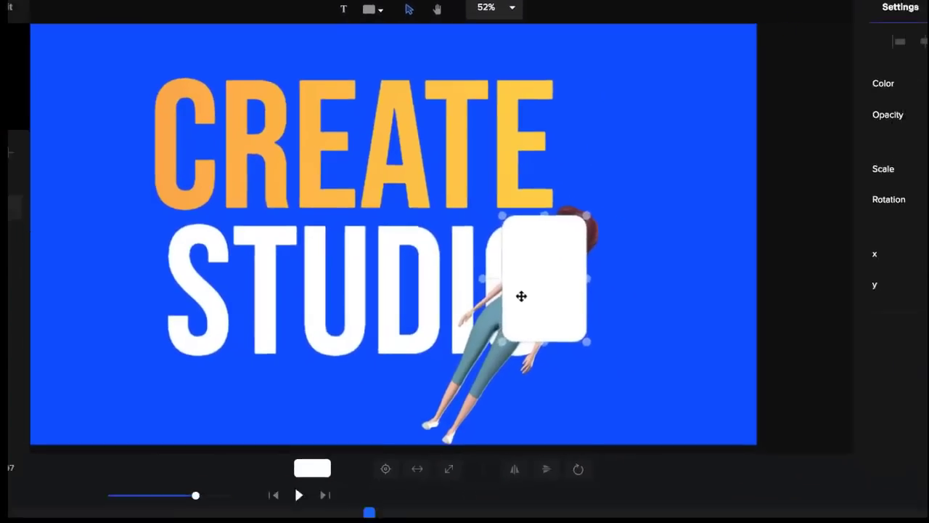
- Hide Michelle, collapse her track and shift the rectangle towards the inner edge of the O in STUDIO
scroll(521, 295, up, 4)
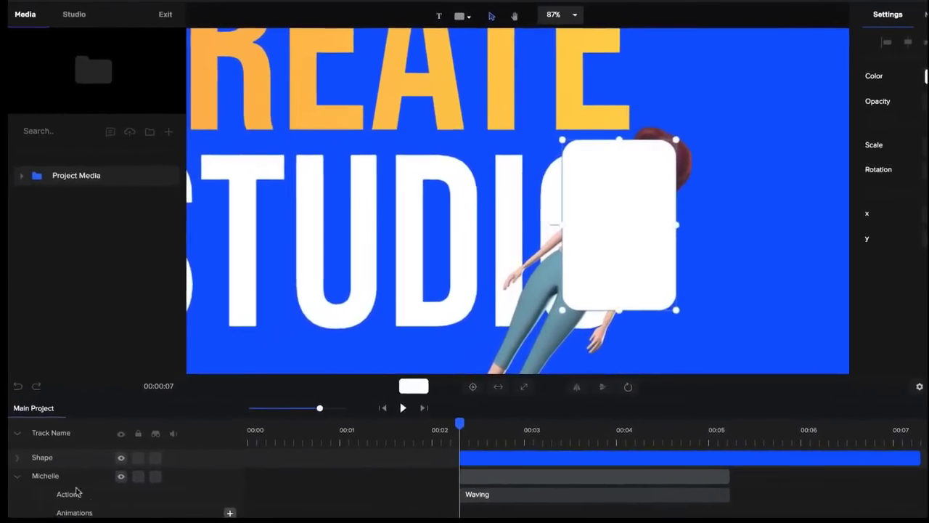
click(127, 477)
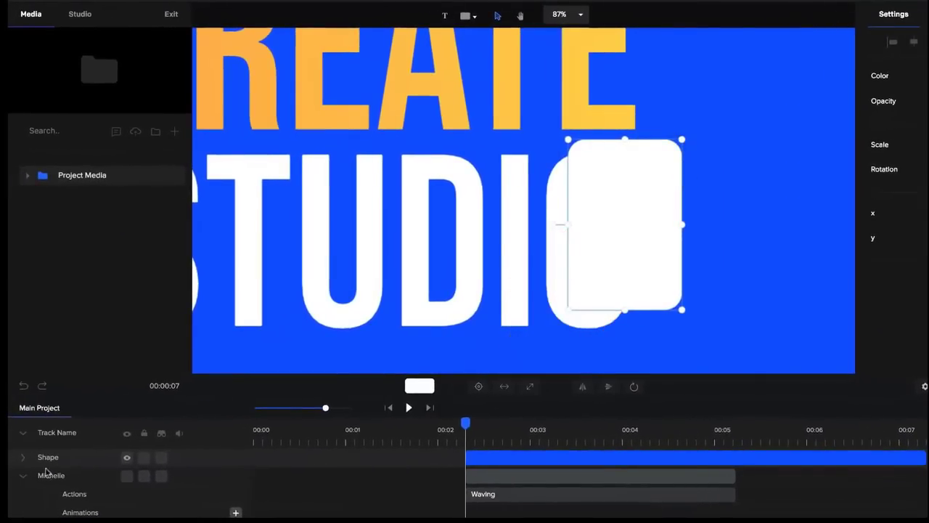
click(23, 476)
drag(632, 275, 605, 282)
scroll(637, 270, up, 5)
scroll(636, 270, up, 2)
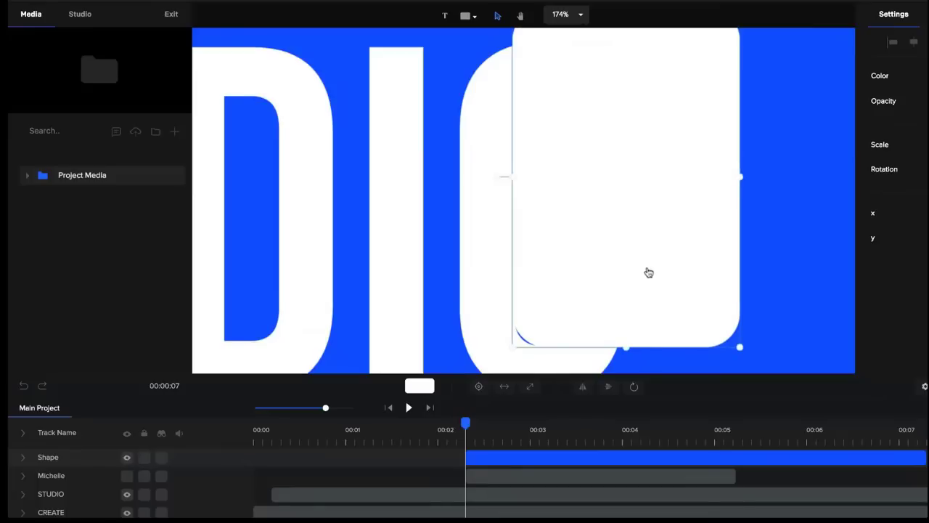
- Recolour the rectangle a muted reddish brown and move it to x 1395, y 649 along the inner edge of the O
click(911, 75)
click(923, 78)
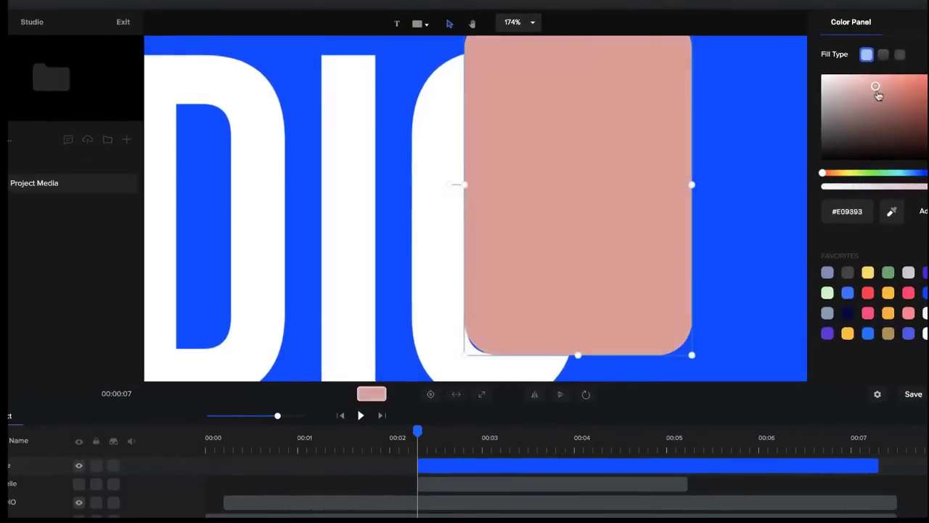
drag(876, 91, 879, 108)
click(634, 308)
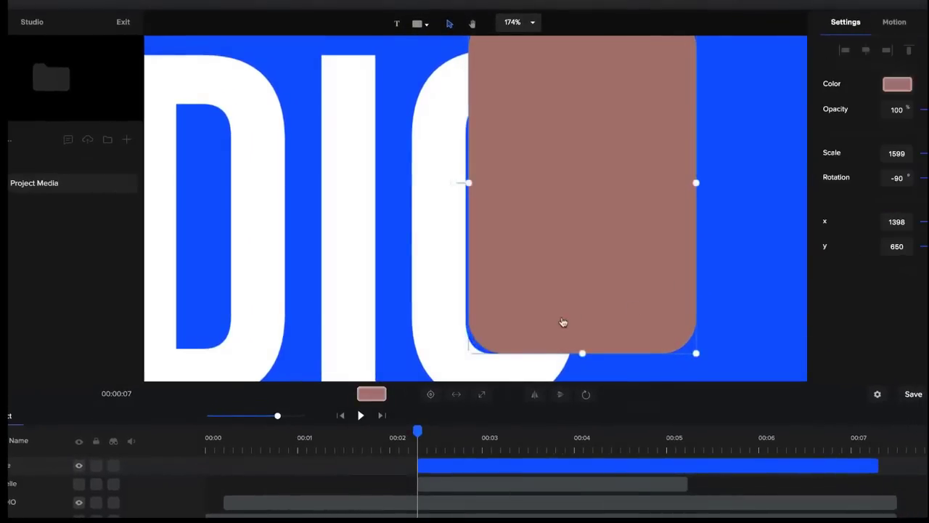
scroll(573, 319, up, 2)
drag(558, 323, 535, 312)
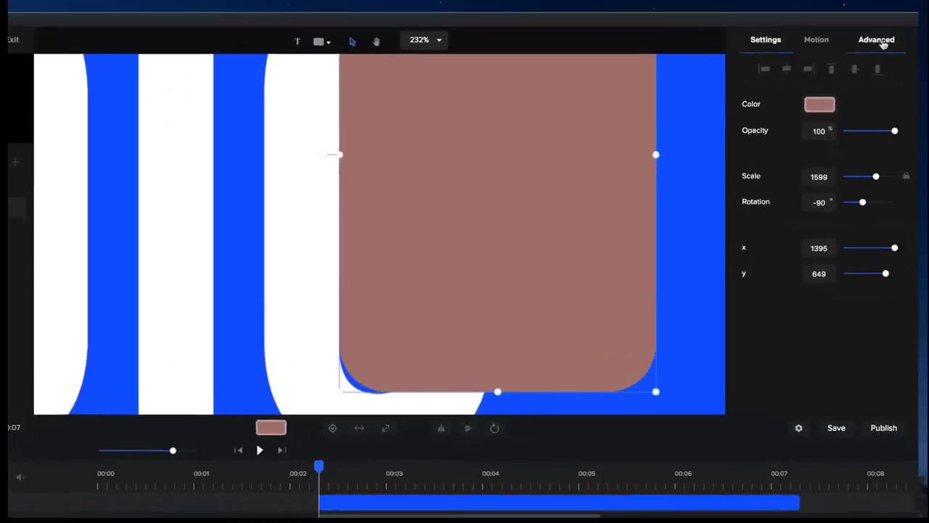
- Set the rectangle's border radius to 1.3 to match the inner curve of the O
click(877, 42)
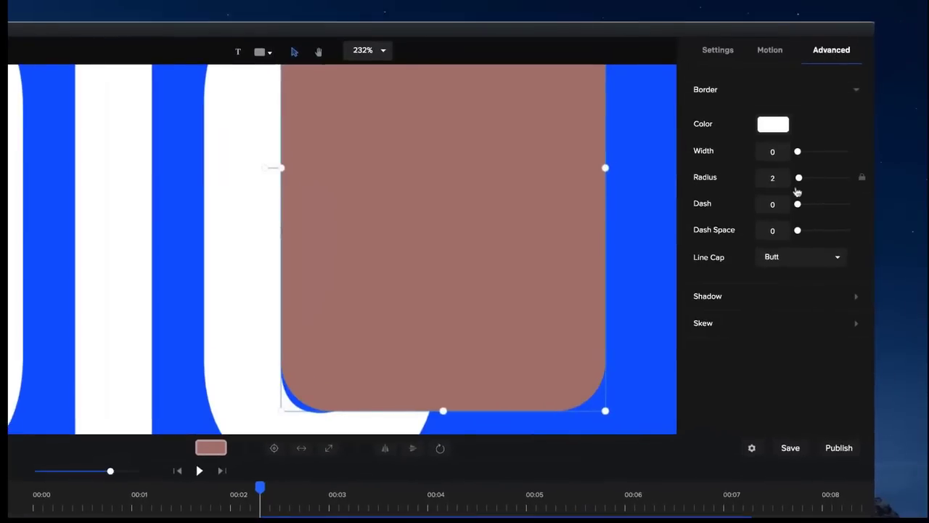
text(1)
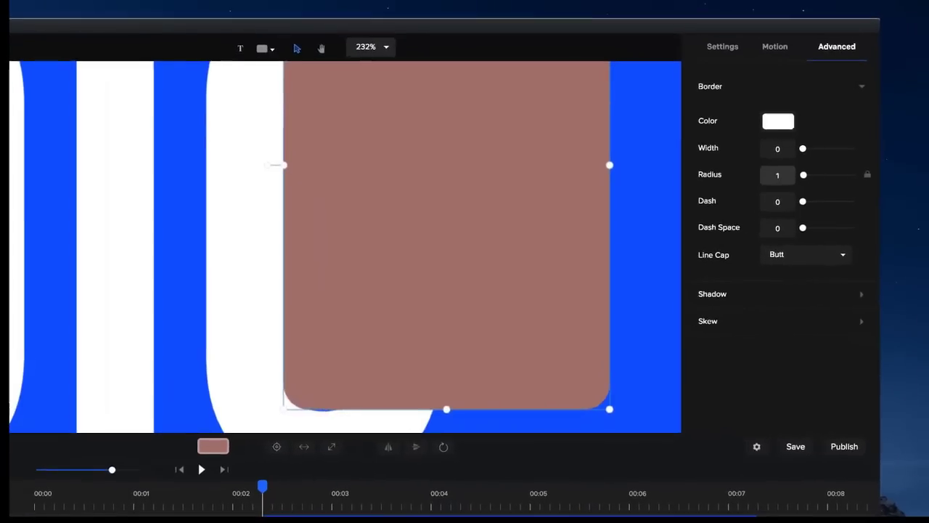
text(.3)
click(477, 242)
scroll(478, 244, down, 3)
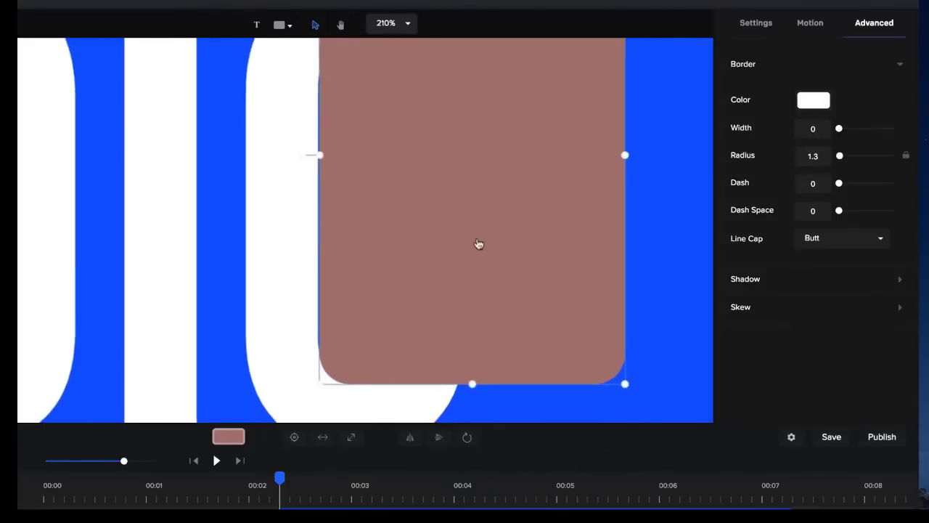
- Enlarge the rectangle up and to the right to a scale of about 1689, at about x 1405, y 641
scroll(349, 312, down, 4)
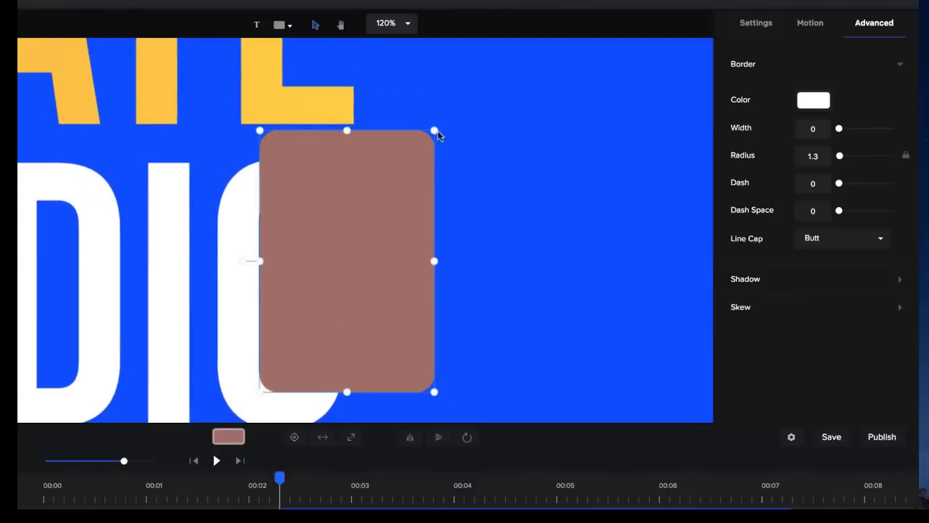
drag(436, 130, 445, 117)
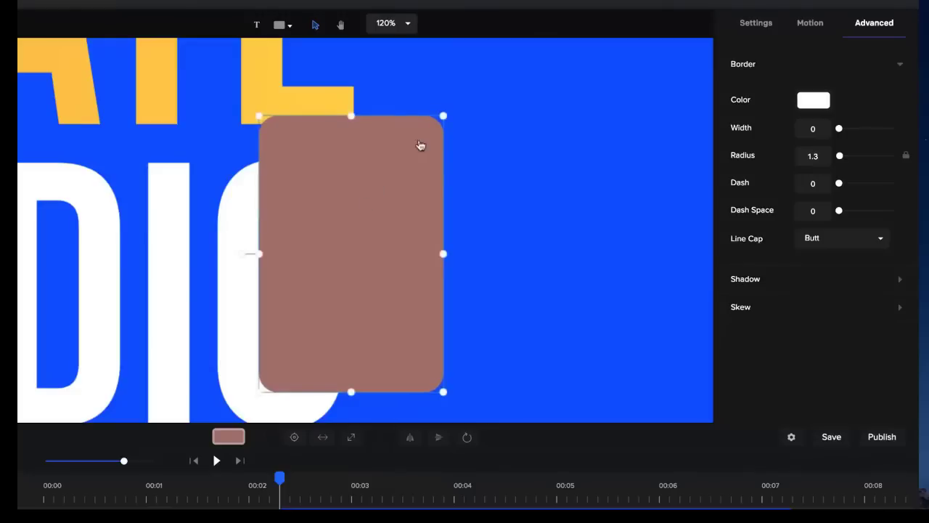
drag(442, 254, 451, 252)
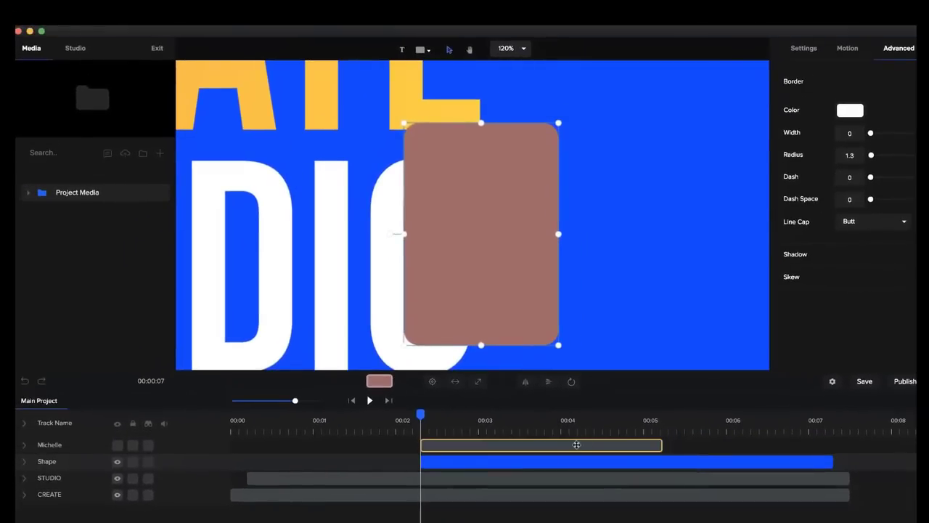
- Make Michelle visible again and mask her with the rounded rectangle shape
click(576, 444)
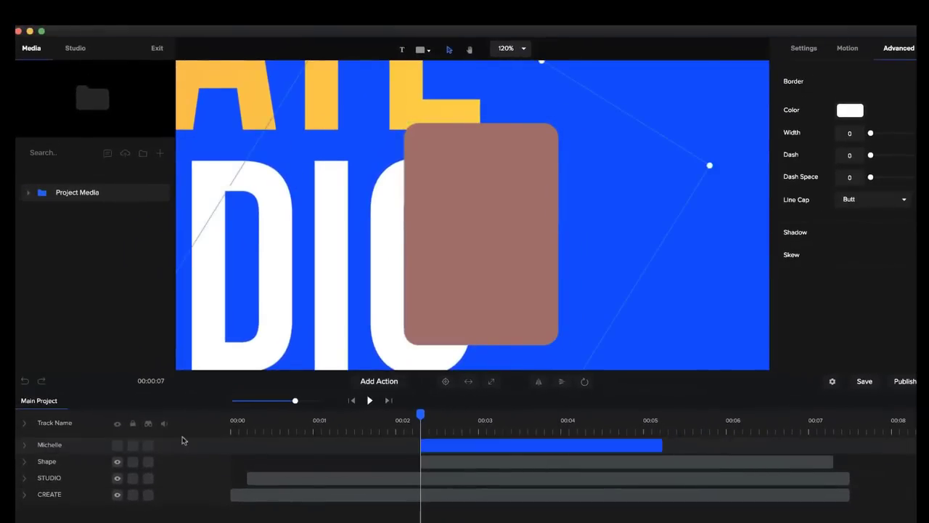
click(116, 446)
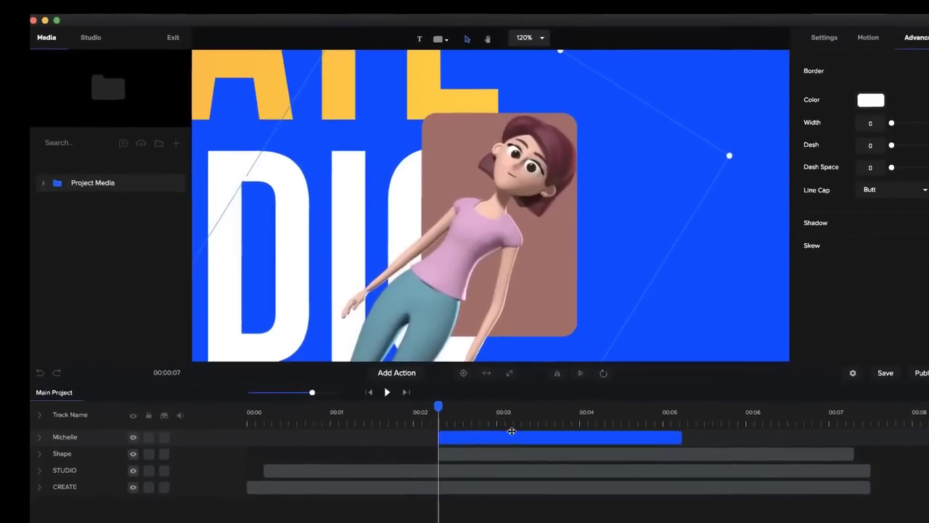
right_click(509, 433)
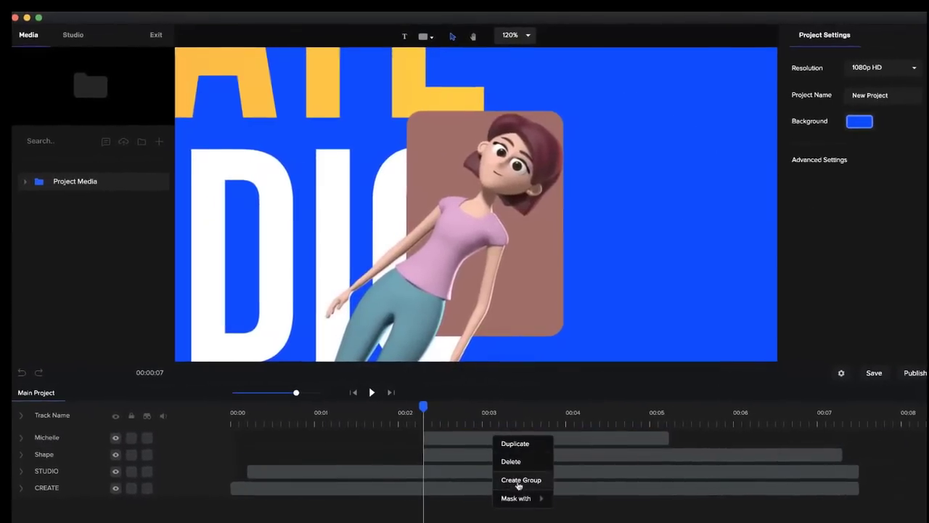
mouse_move(541, 497)
click(570, 462)
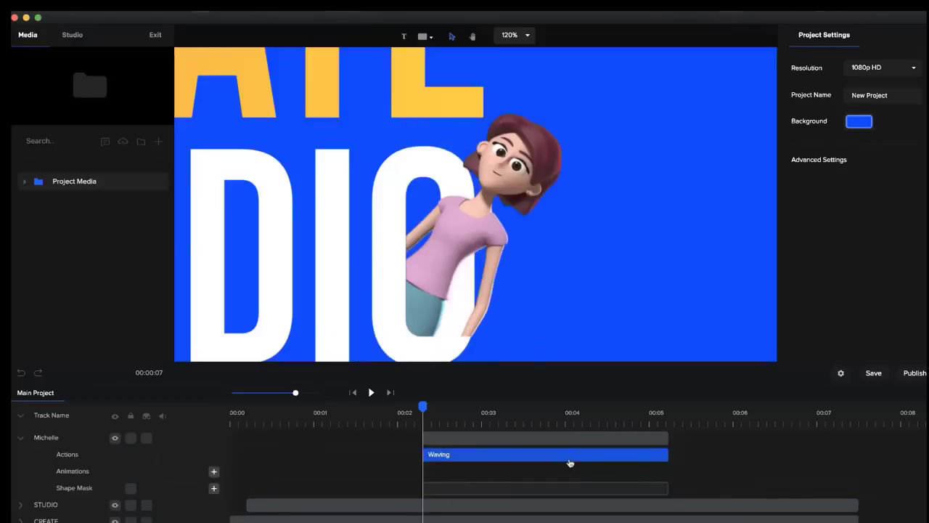
- Scale the masked Michelle down to about 66 and move her to about x 1229, y 716
click(488, 220)
click(365, 319)
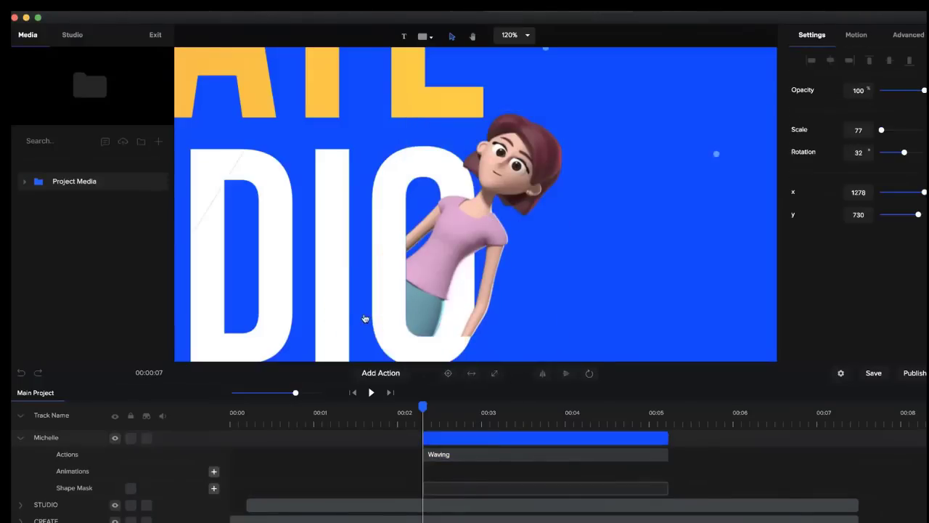
drag(347, 335, 358, 309)
drag(726, 125, 638, 160)
- Lock Michelle's shape mask, scale her to about 61 and position her at about x 1295, y 674
click(459, 183)
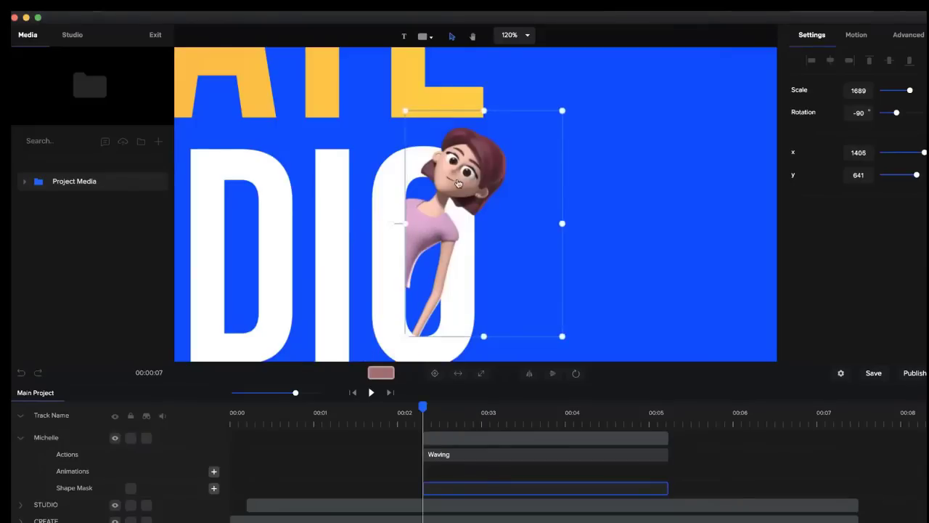
click(130, 490)
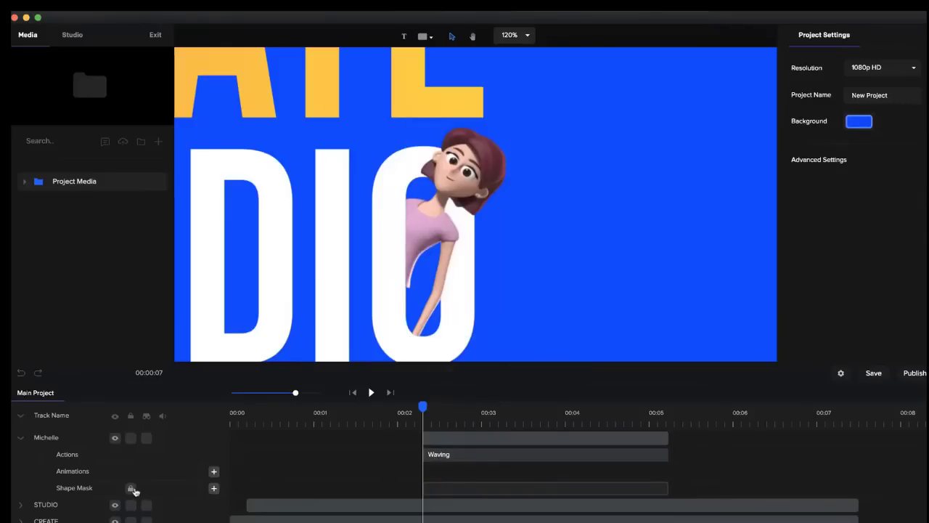
click(447, 236)
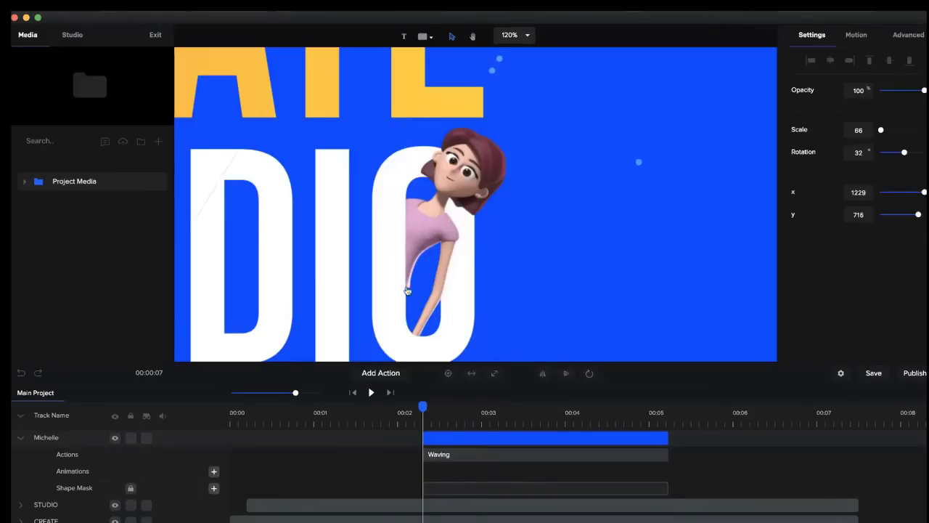
drag(450, 241, 496, 206)
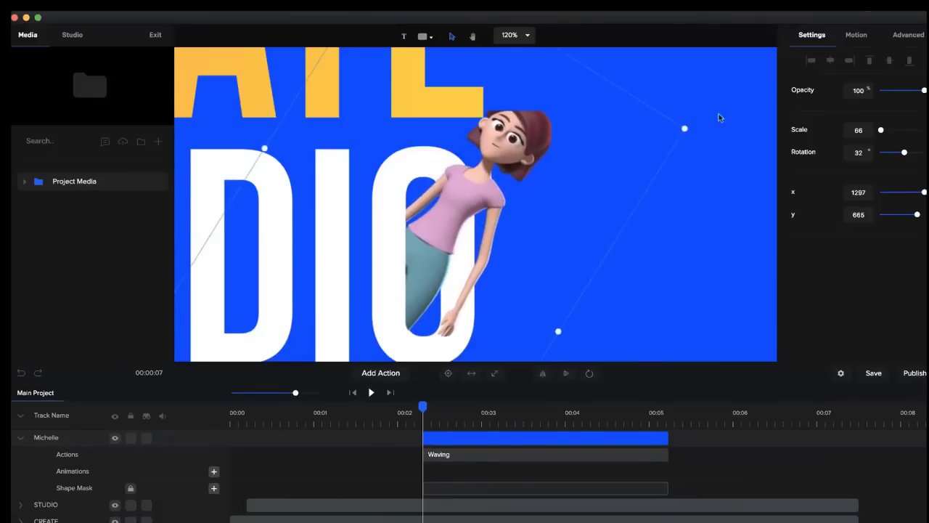
drag(684, 128, 641, 146)
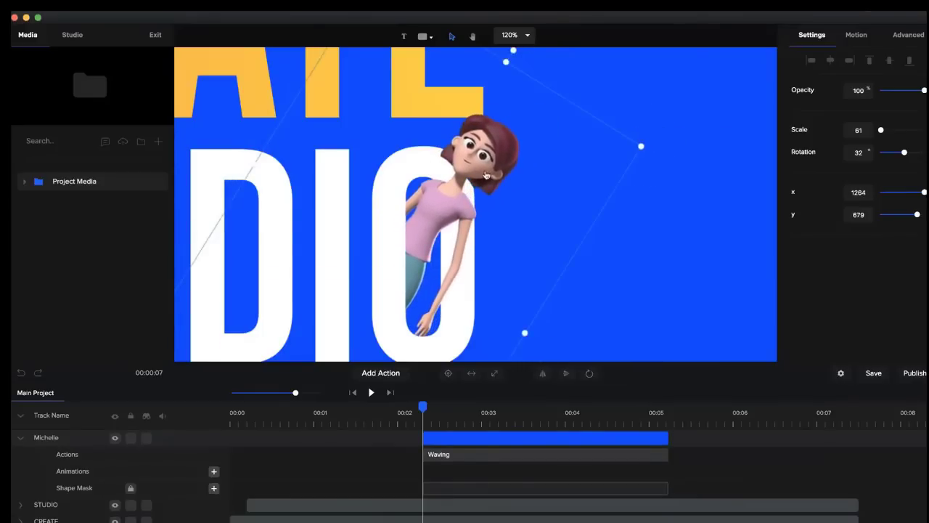
drag(494, 173, 506, 168)
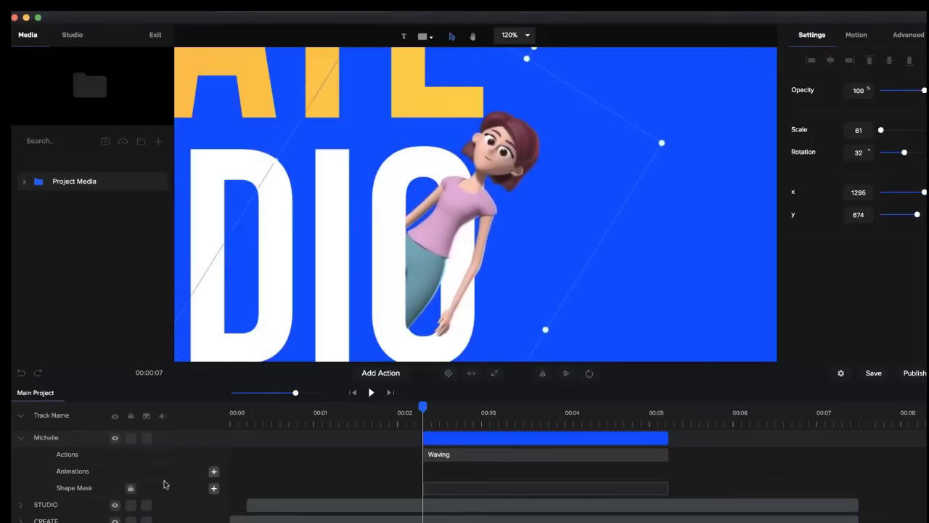
- Unlock the shape mask, enlarge it to a scale of about 1742 and fit it inside the O at x 1408, y 632
click(480, 496)
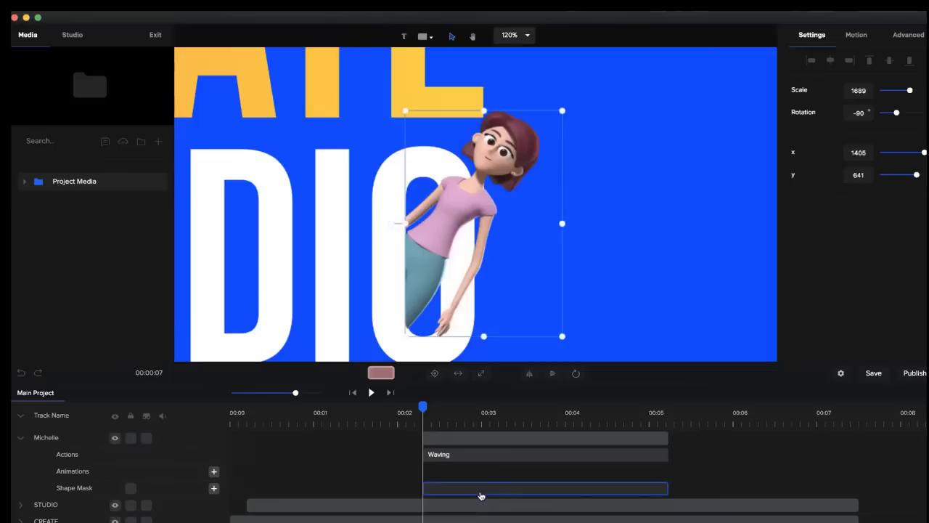
drag(562, 111, 568, 103)
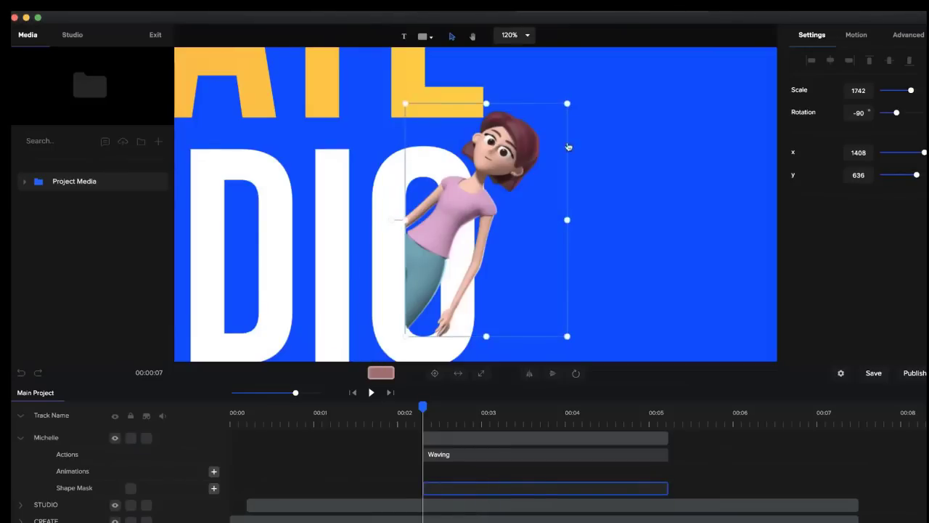
scroll(378, 310, up, 5)
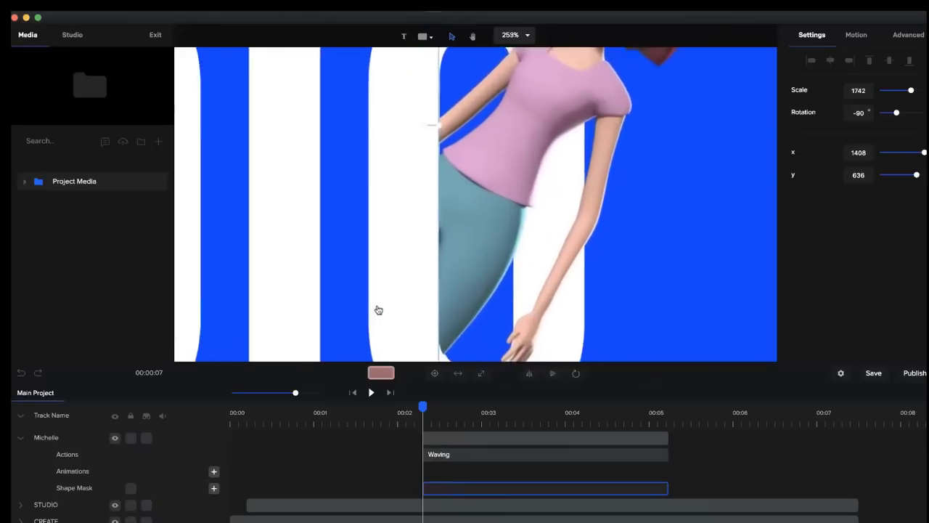
scroll(324, 192, down, 3)
key(v)
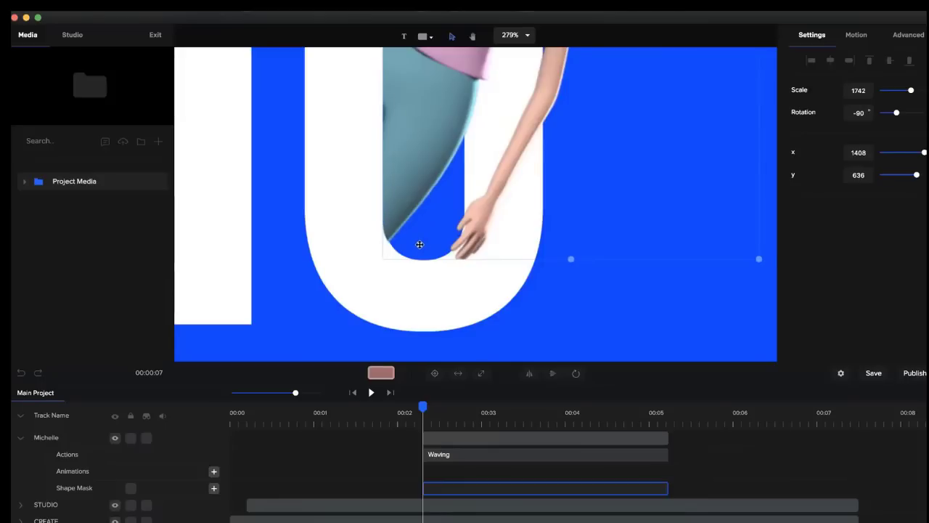
drag(420, 245, 418, 235)
scroll(418, 235, down, 10)
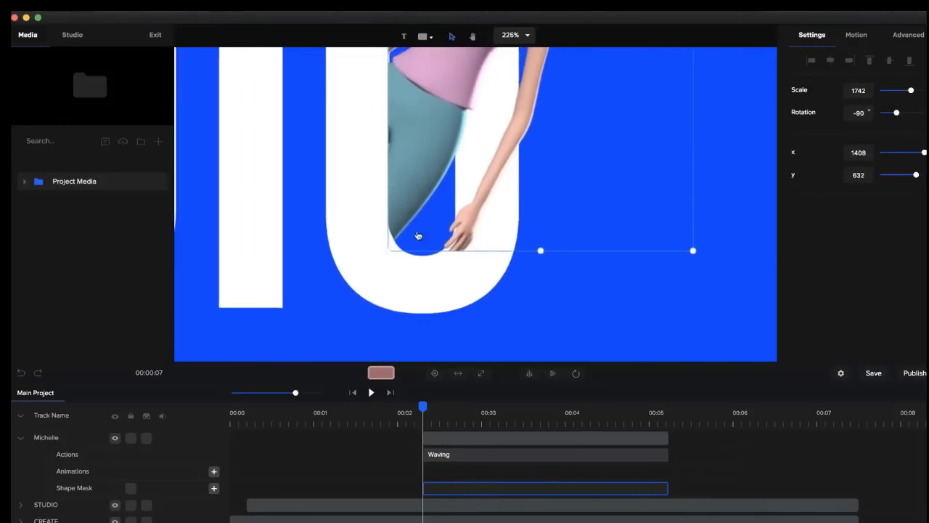
scroll(418, 235, up, 3)
scroll(413, 247, down, 1)
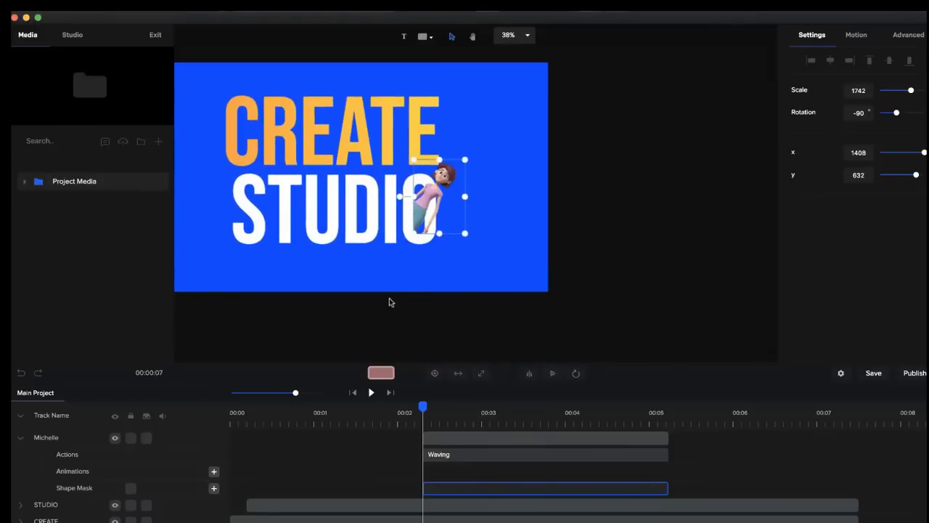
click(393, 285)
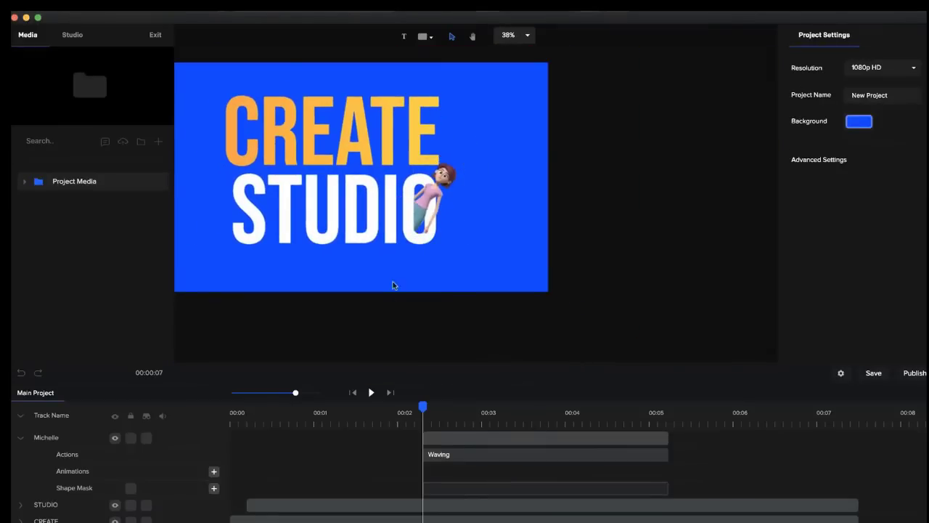
- Add a custom position animation at the start of Michelle's clip and shorten it to end at about 00:03
click(21, 438)
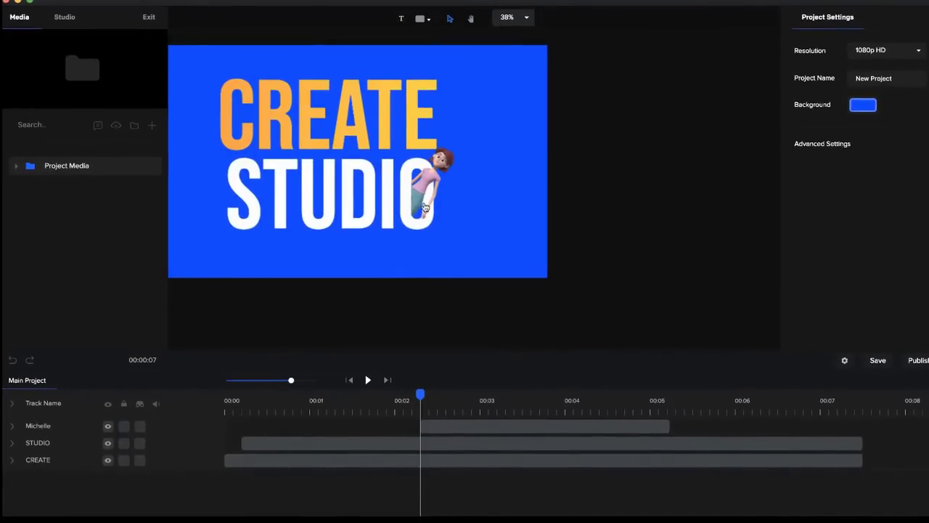
scroll(425, 207, up, 5)
mouse_move(419, 392)
mouse_down()
mouse_move(660, 388)
mouse_move(379, 414)
mouse_move(420, 407)
mouse_up()
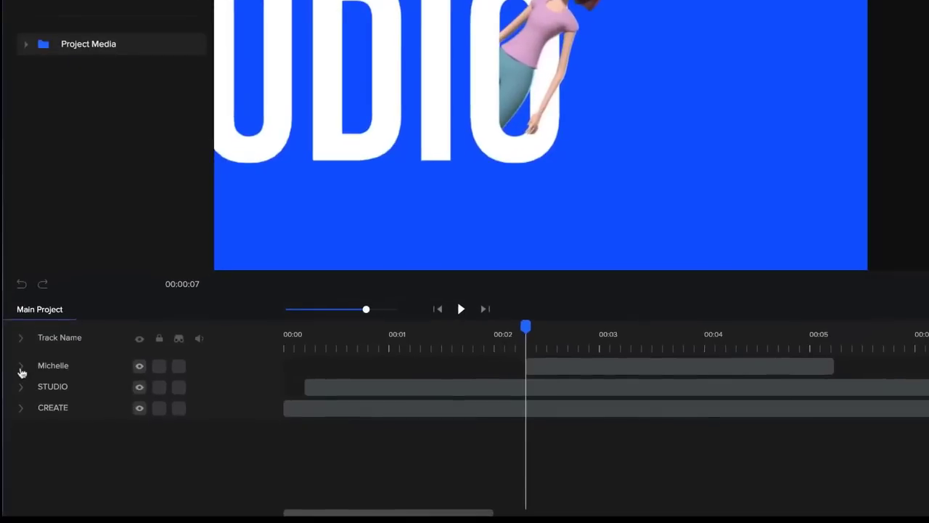
click(12, 426)
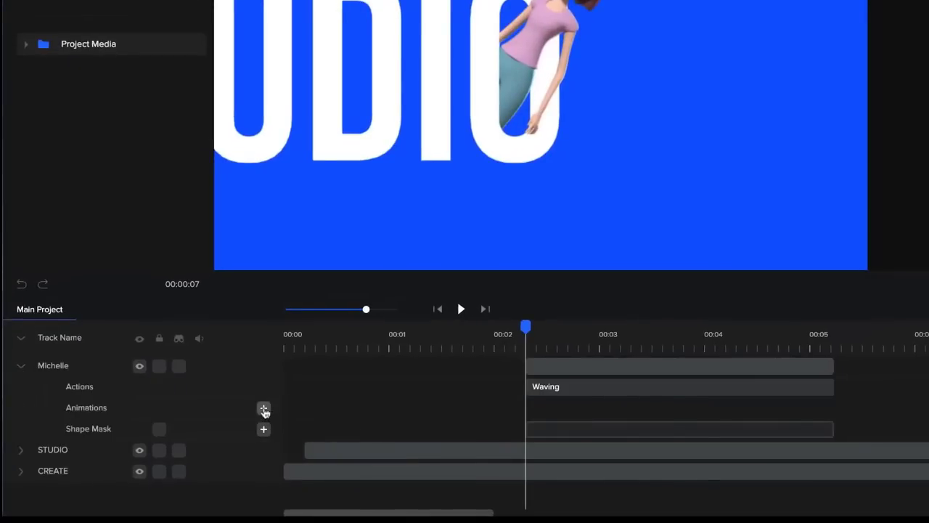
click(263, 409)
click(656, 227)
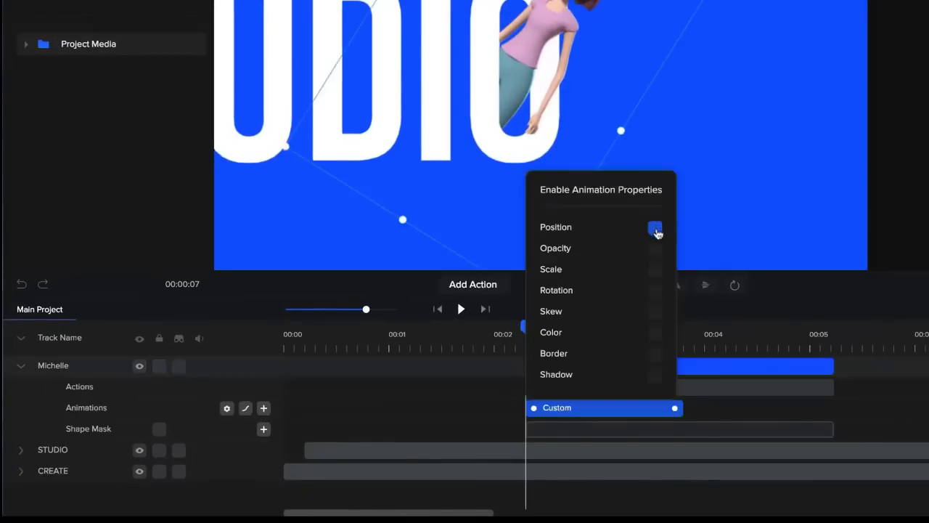
click(675, 408)
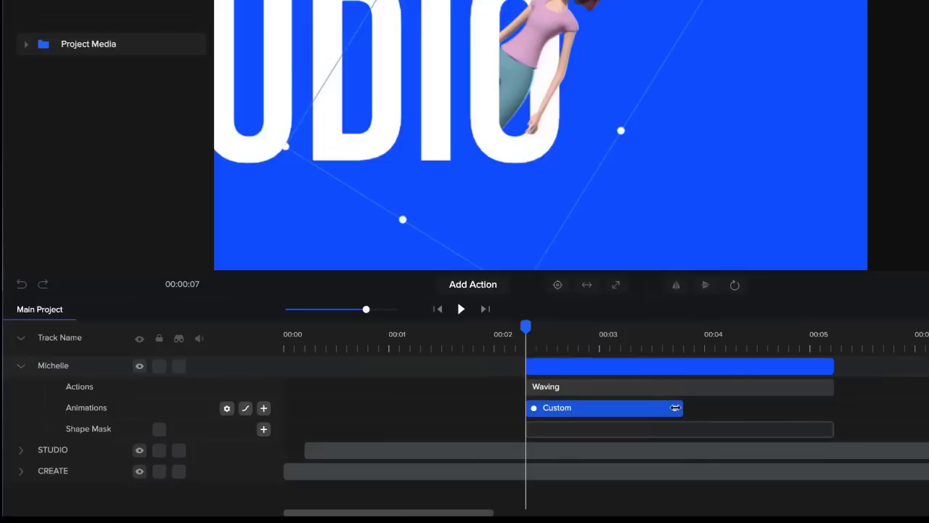
drag(675, 408, 604, 408)
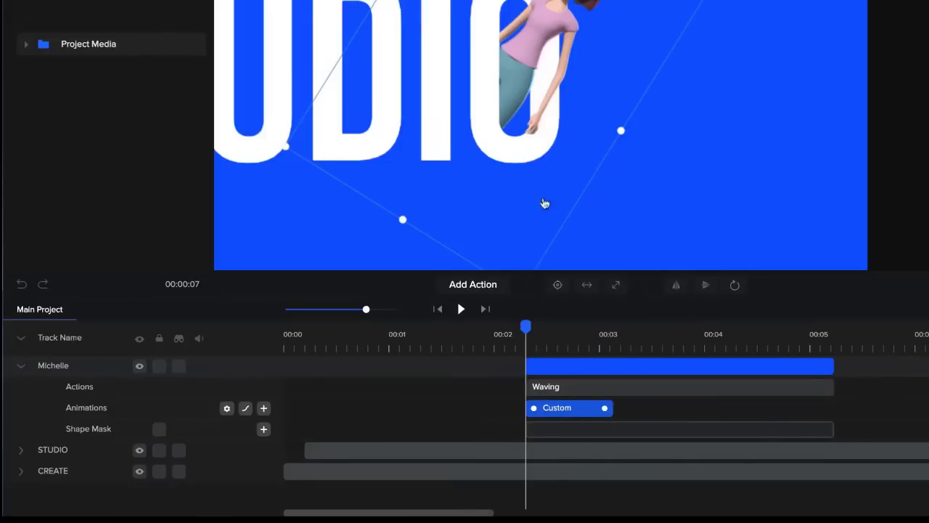
- Lock the shape mask and move Michelle at the animation's start to about x 1088, y 875, hidden behind the O
click(602, 340)
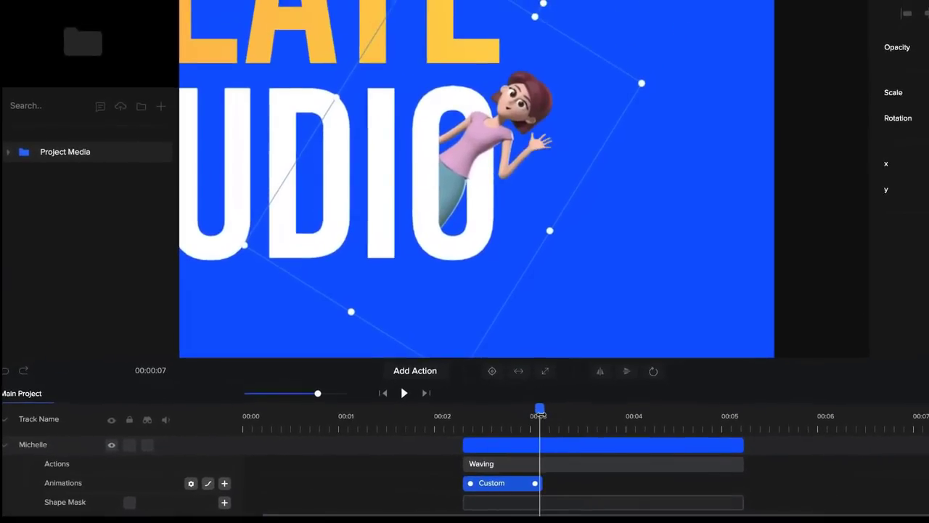
drag(539, 410, 545, 412)
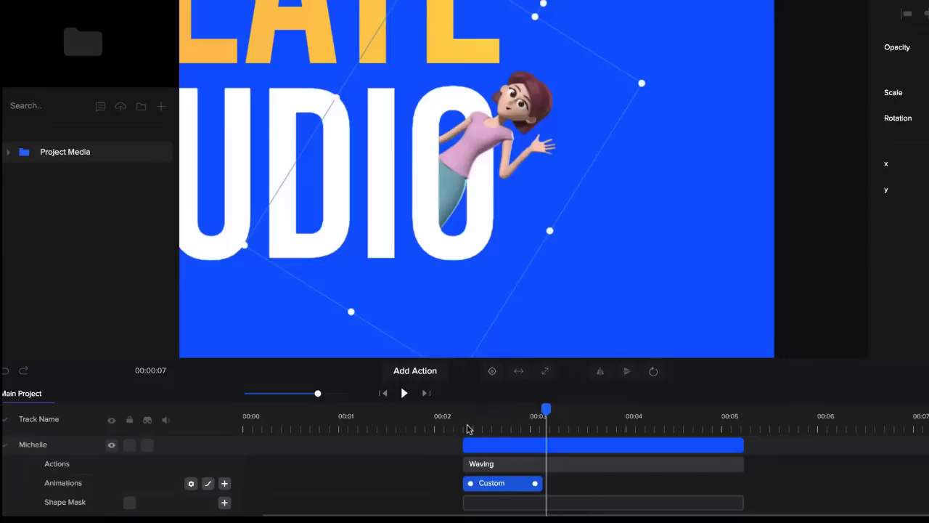
click(469, 427)
drag(466, 411, 463, 411)
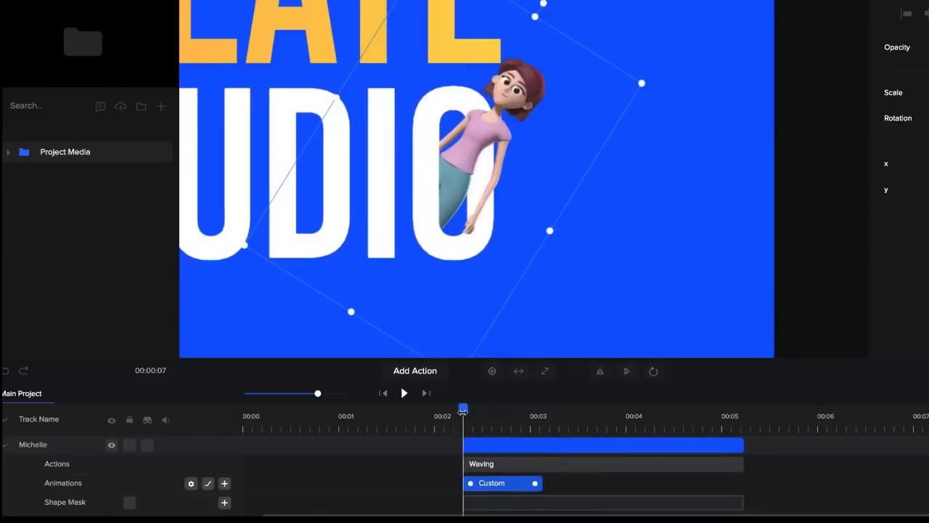
click(518, 94)
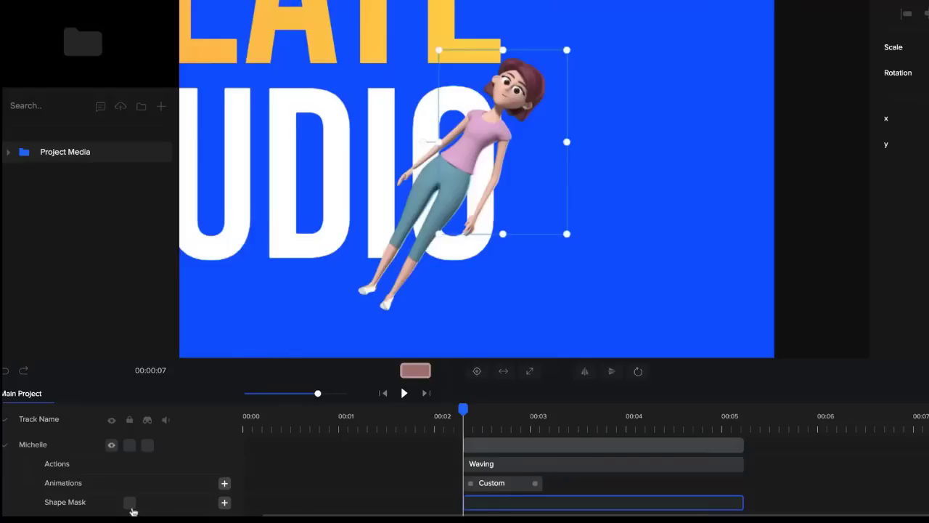
click(450, 311)
click(500, 133)
drag(500, 133, 400, 209)
- Shift Michelle's clip slightly later on the timeline and scrub through her entrance animation
drag(462, 410, 548, 403)
drag(488, 442, 498, 444)
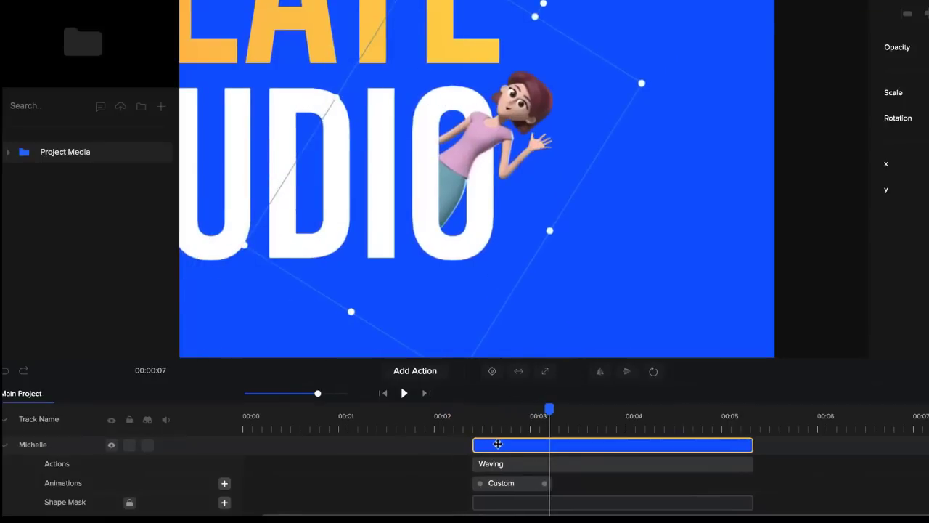
click(457, 425)
drag(456, 408, 606, 407)
- Duplicate Michelle's custom position animation in reverse and place the copy to start at about 00:03.8
click(539, 483)
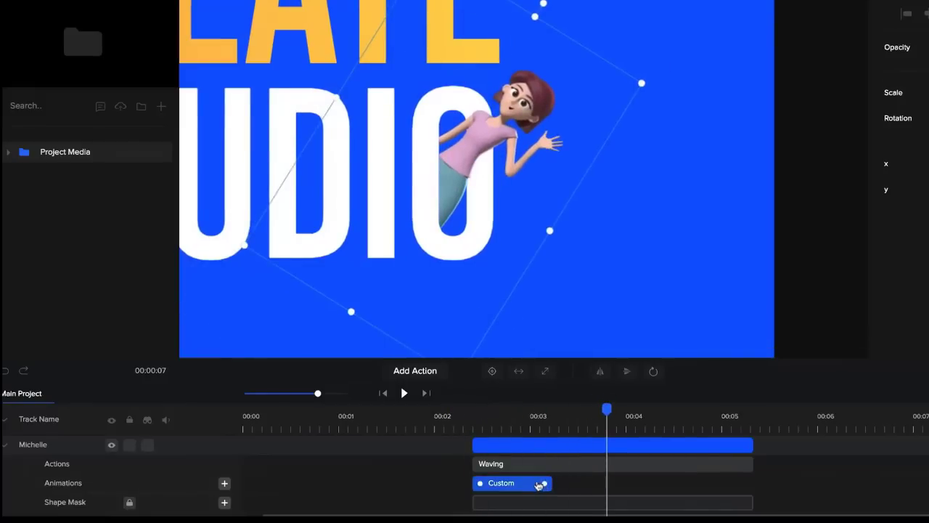
right_click(499, 484)
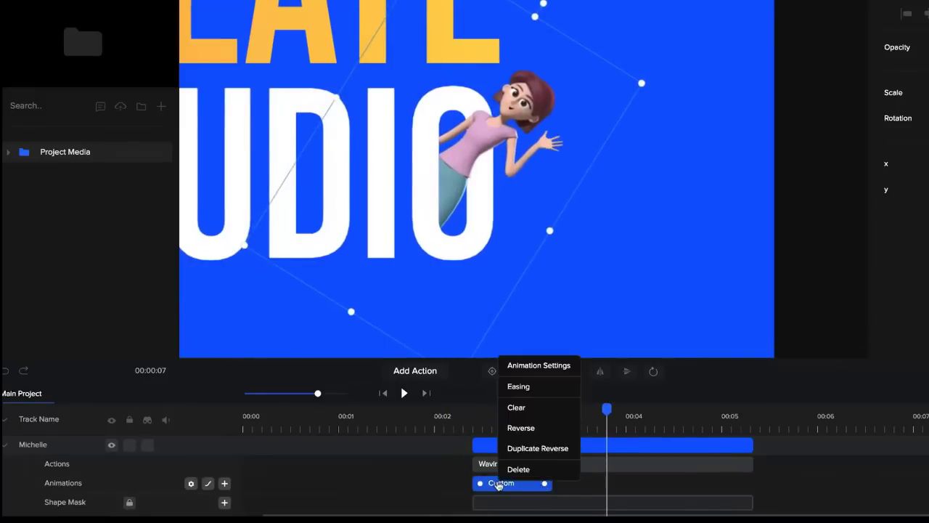
click(549, 451)
drag(586, 480, 640, 487)
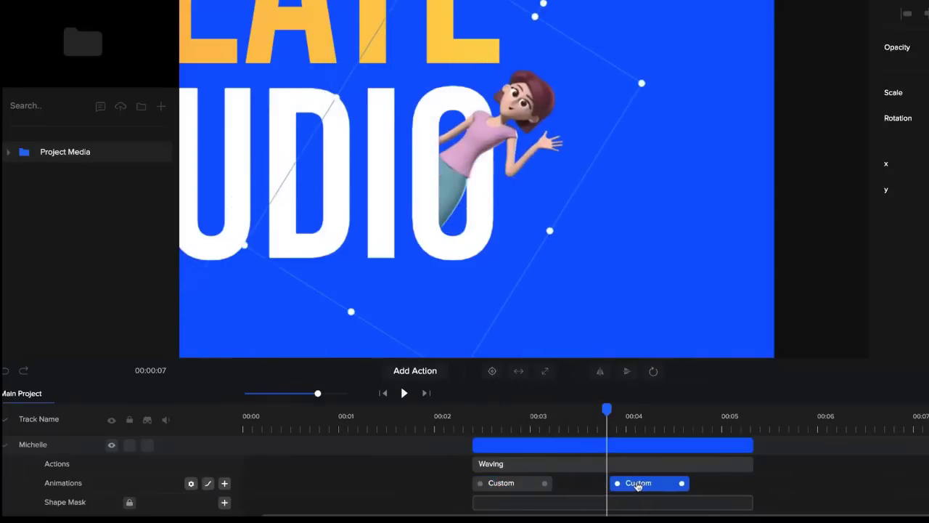
drag(607, 409, 695, 422)
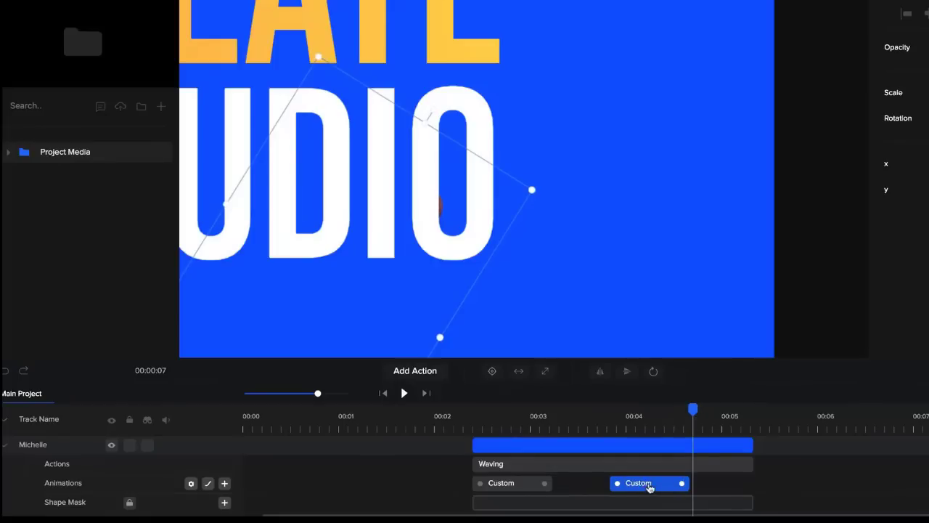
- Set the reversed animation's easing direction to In and shorten the animation to end at about 00:04.4
right_click(649, 487)
click(683, 388)
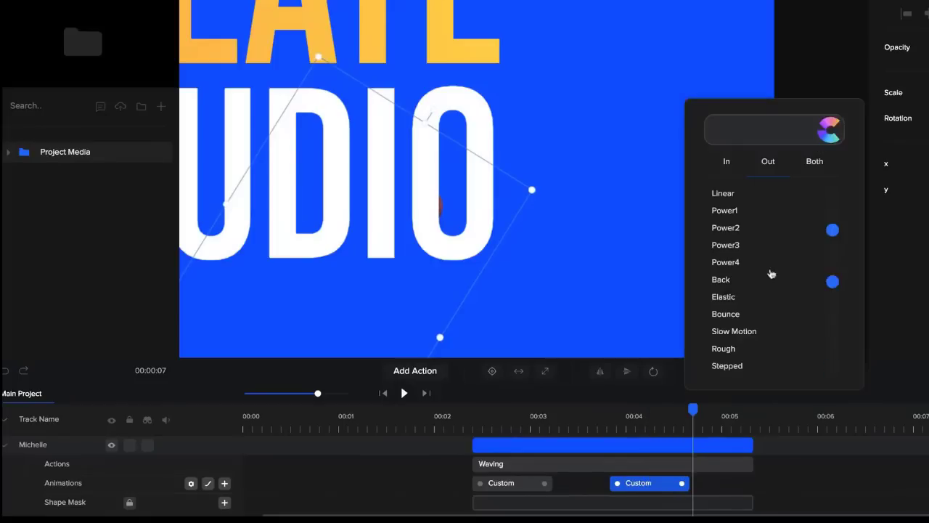
click(726, 161)
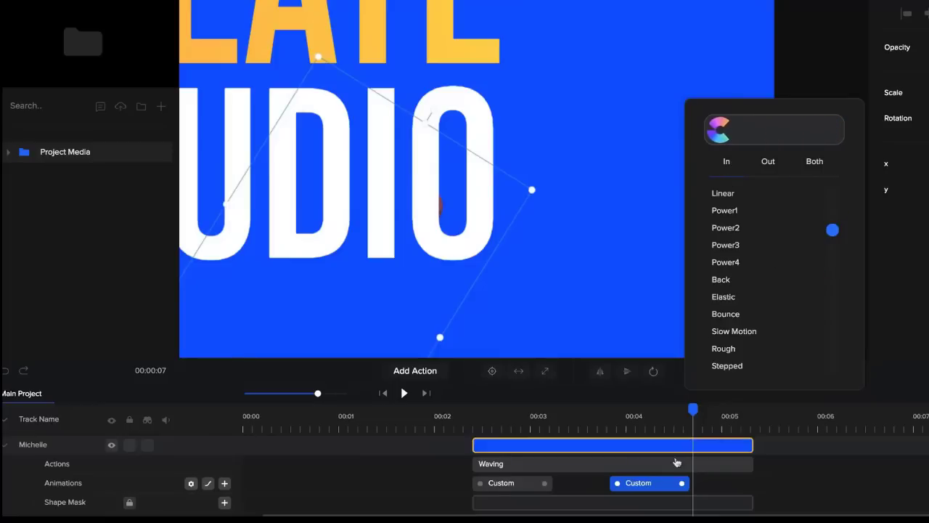
drag(683, 483, 669, 482)
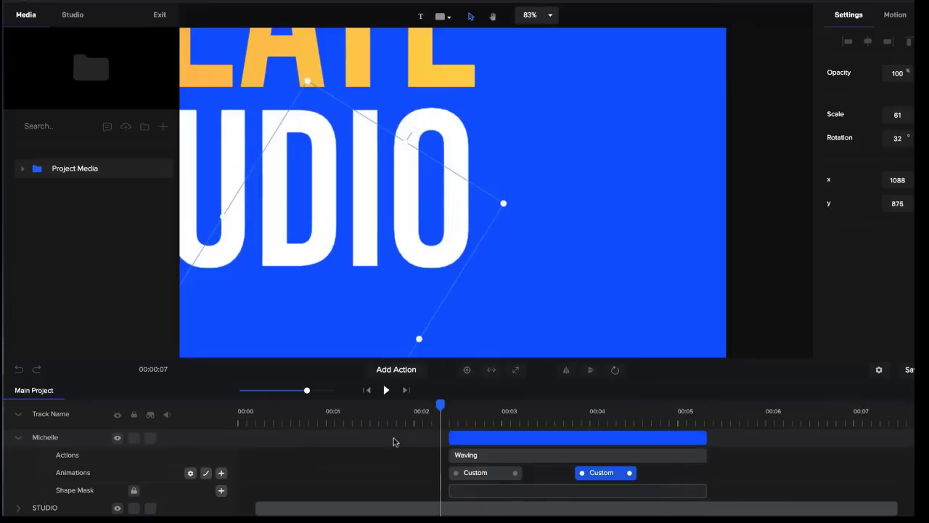
- Play the project from the beginning to check Michelle's entrance and exit
click(368, 390)
click(386, 390)
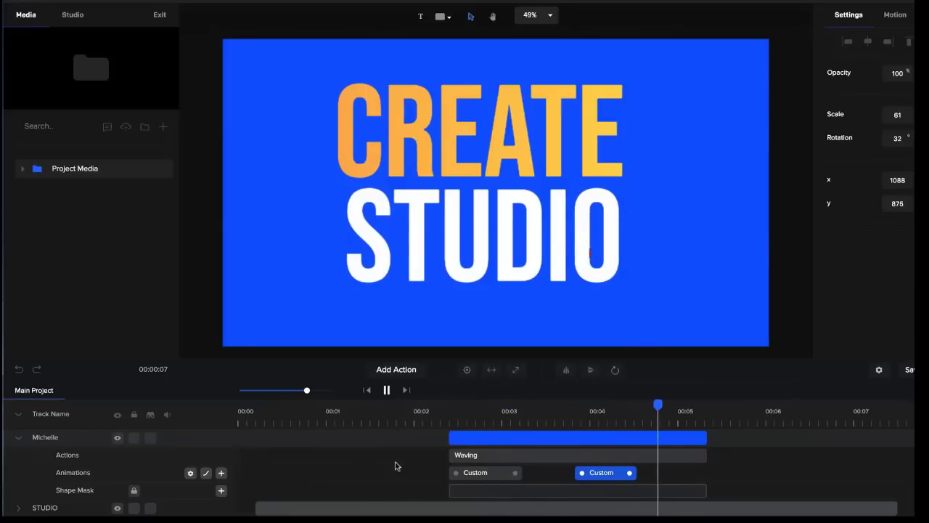
key(space)
- Move Michelle at the end of the exit animation to about x 1040, y 900, fully hidden behind the O
click(617, 411)
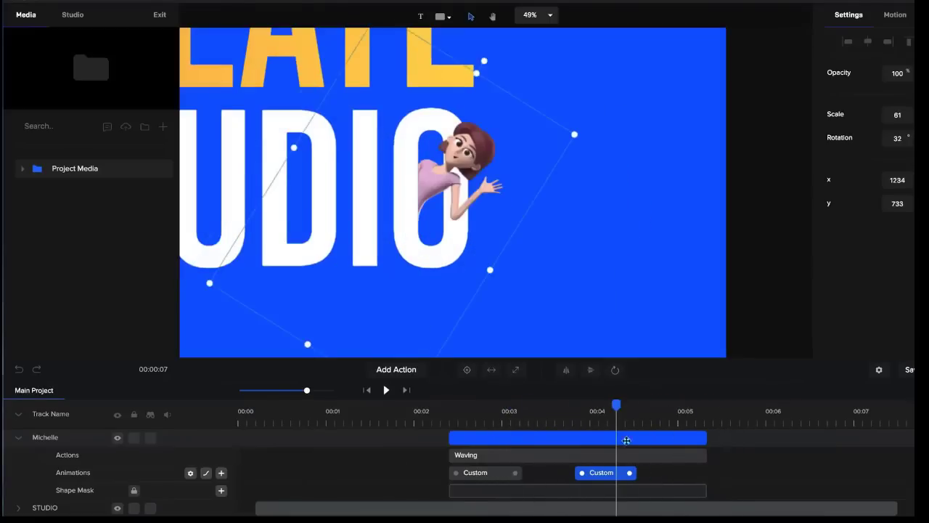
click(648, 409)
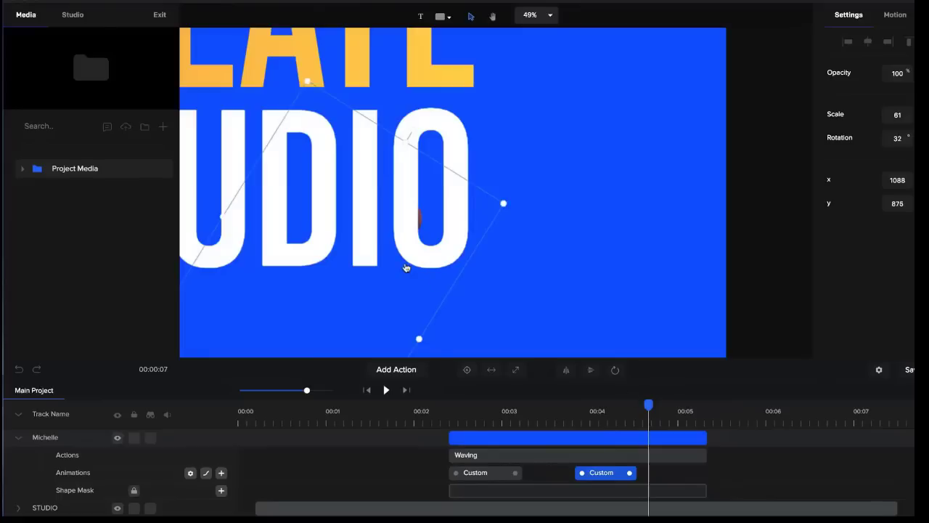
drag(387, 303, 363, 312)
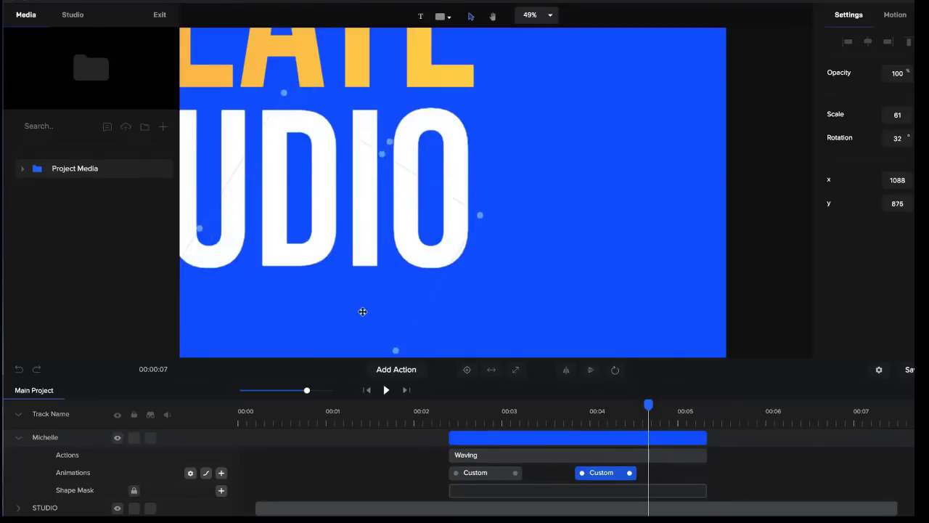
- Play back Michelle's exit and the full peek-out sequence to check the corrected end position
click(565, 420)
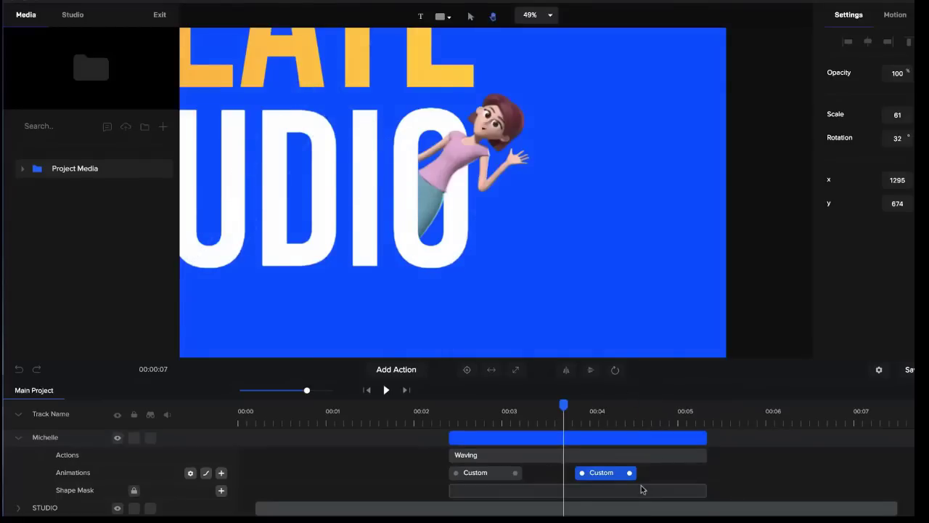
key(space)
key(space)
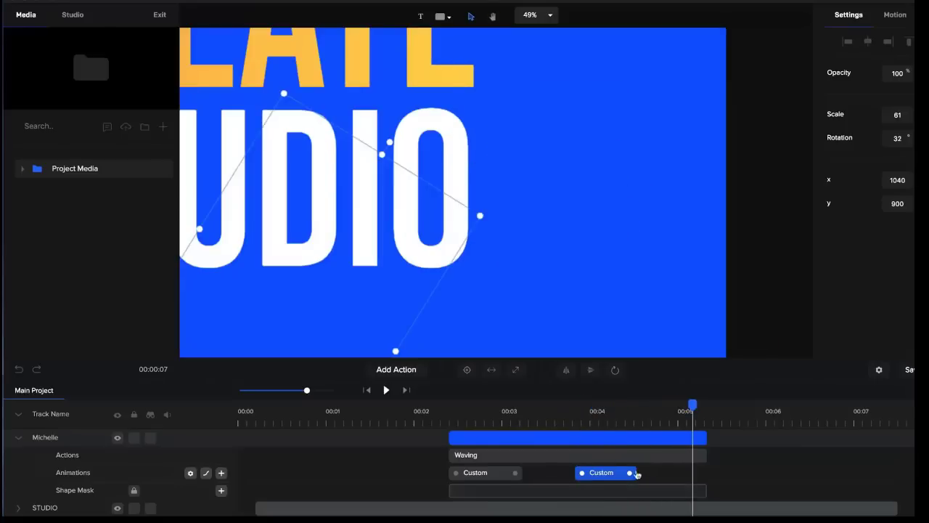
click(445, 413)
key(space)
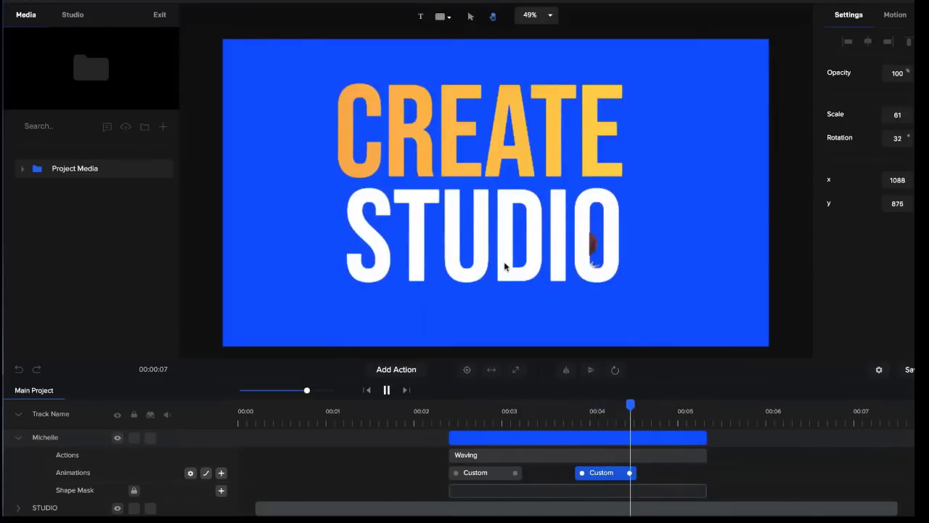
key(space)
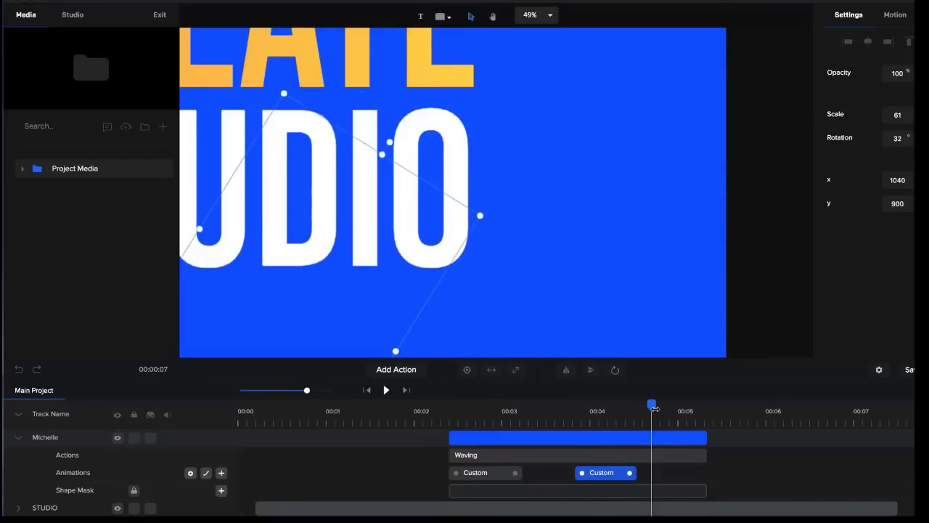
click(538, 408)
scroll(399, 149, down, 5)
key(h)
drag(399, 149, 552, 201)
key(v)
scroll(552, 200, down, 1)
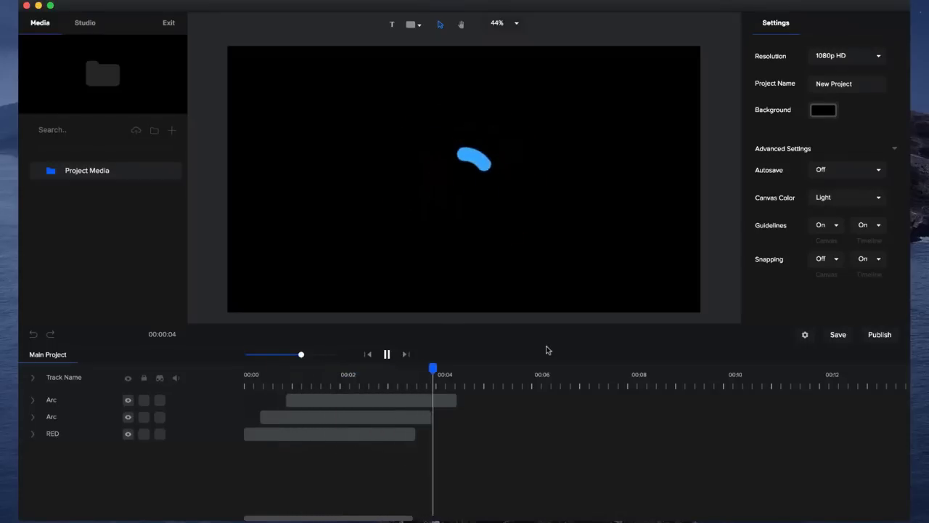
- Stop the ring animation's playback and delete the red, green and blue arcs from the canvas
click(385, 354)
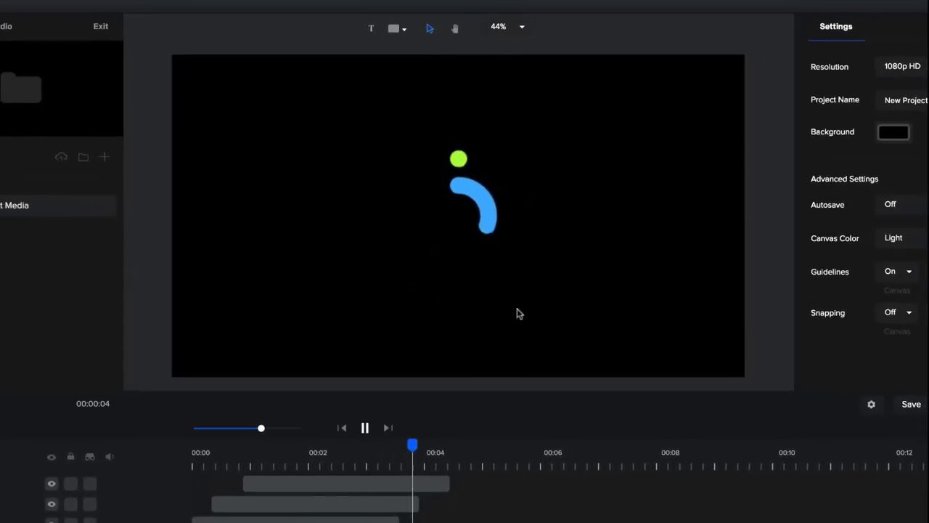
drag(444, 445, 336, 469)
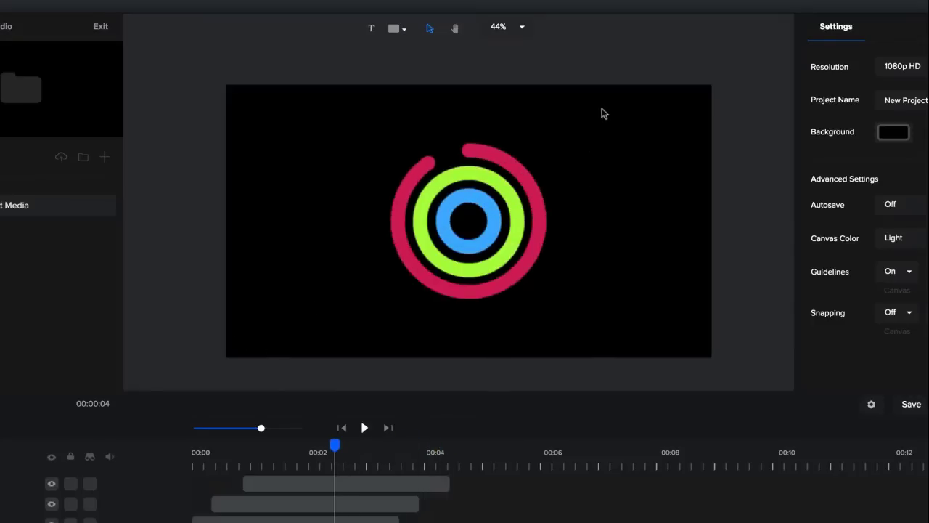
click(511, 283)
key(Delete)
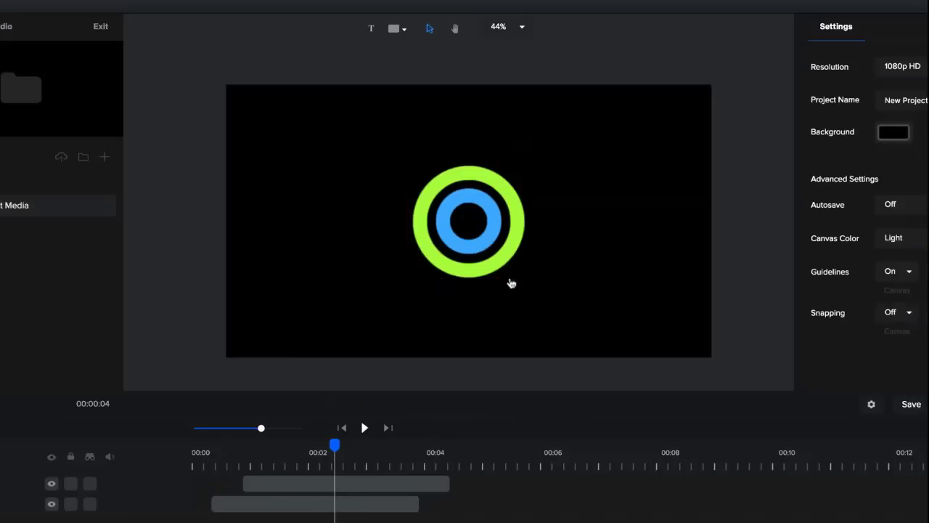
click(503, 262)
key(Delete)
click(488, 249)
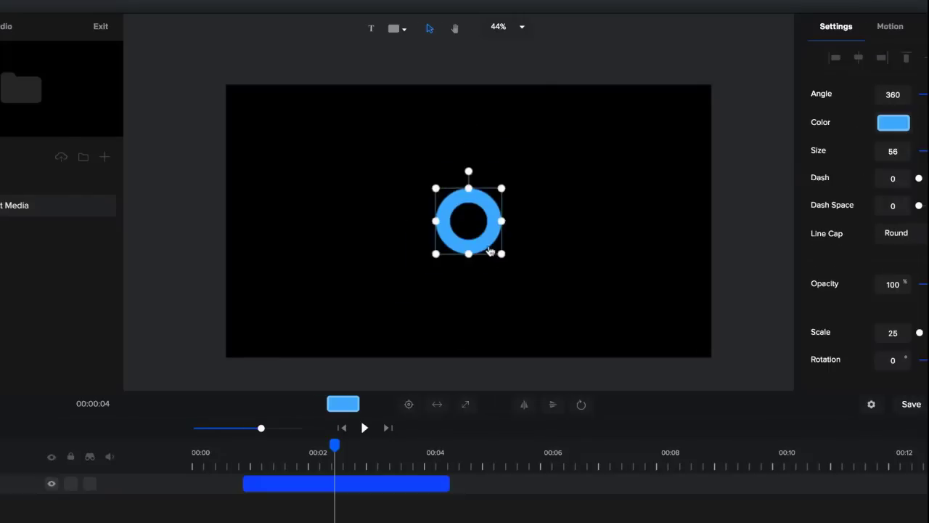
key(Delete)
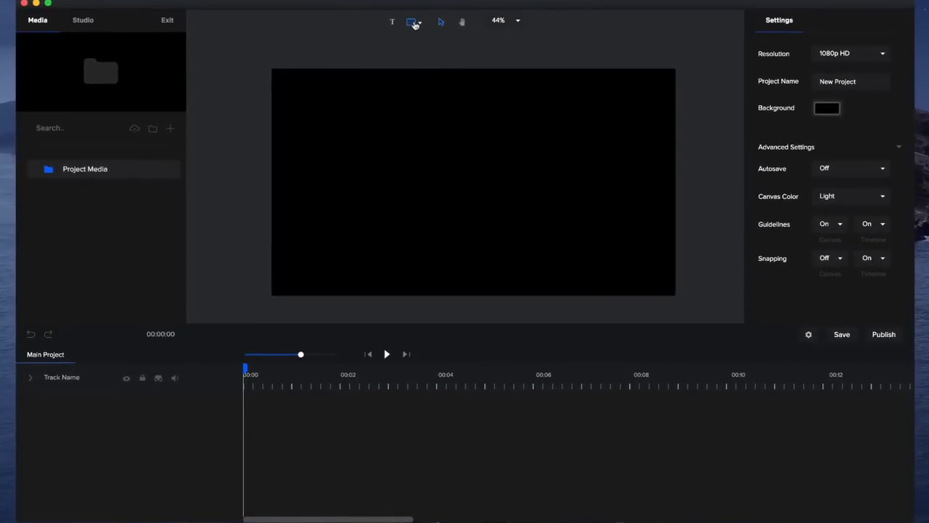
- Add an Arc shape, set its scale to 70 and centre it on the canvas
click(414, 24)
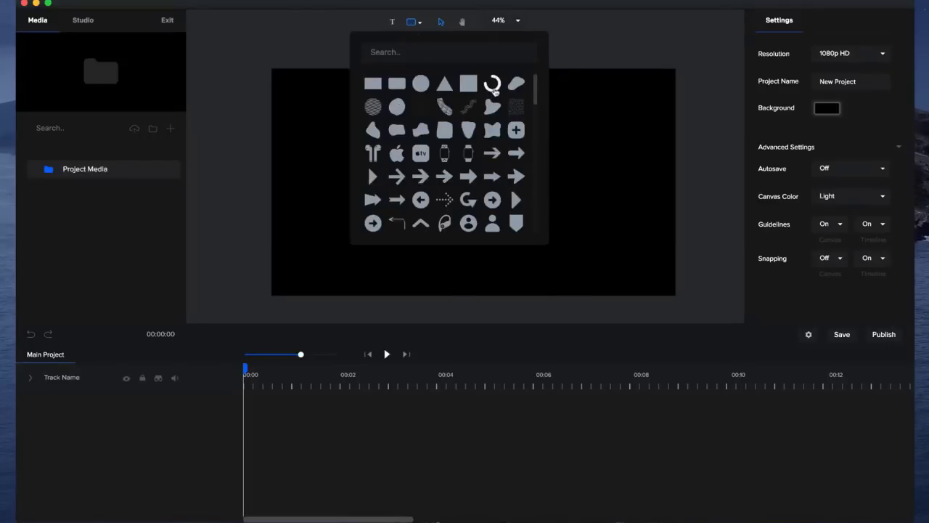
click(494, 87)
click(580, 197)
click(567, 182)
drag(566, 183, 537, 152)
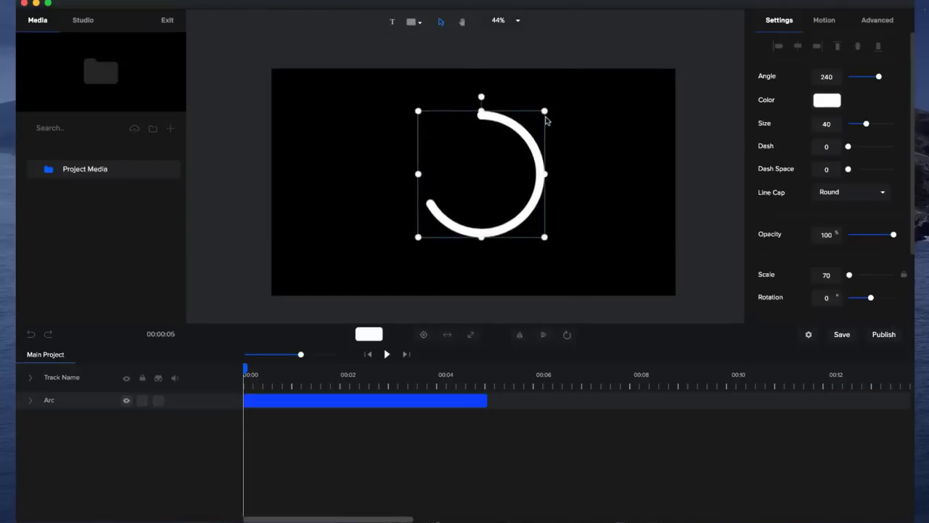
click(424, 334)
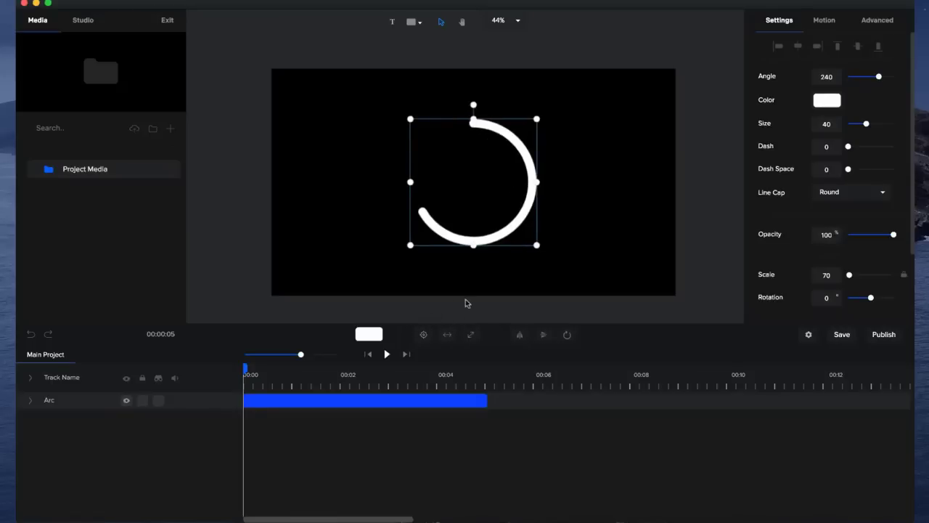
- Set the arc's angle to 0 and add a custom animation to it with the Arc Angle property enabled
drag(300, 355, 308, 354)
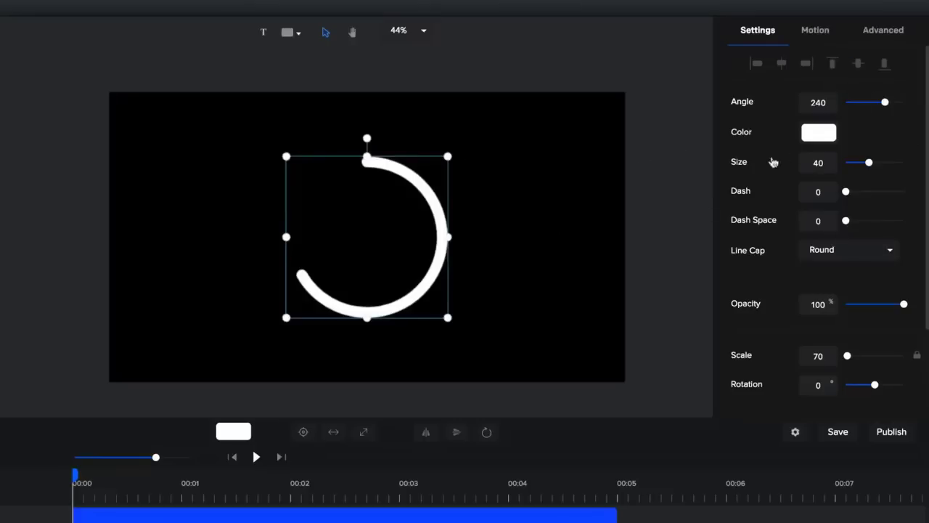
drag(886, 102, 828, 98)
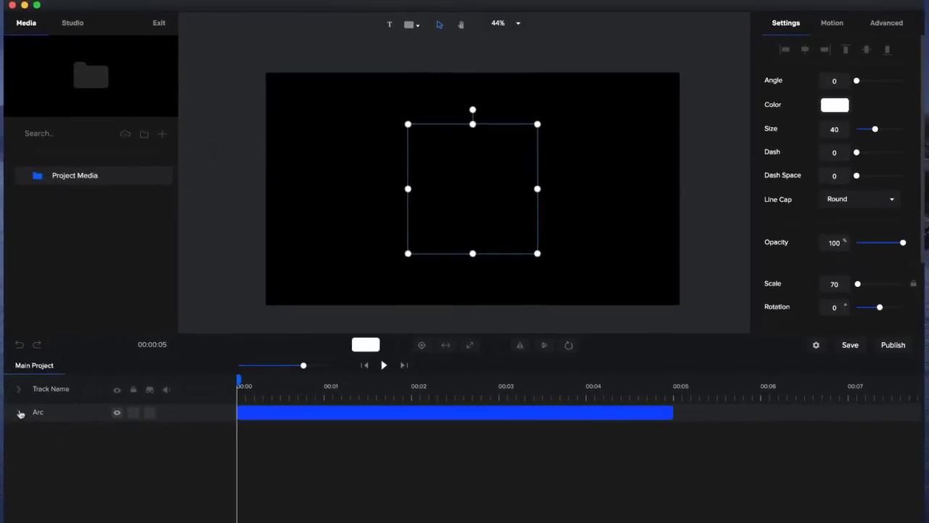
click(20, 412)
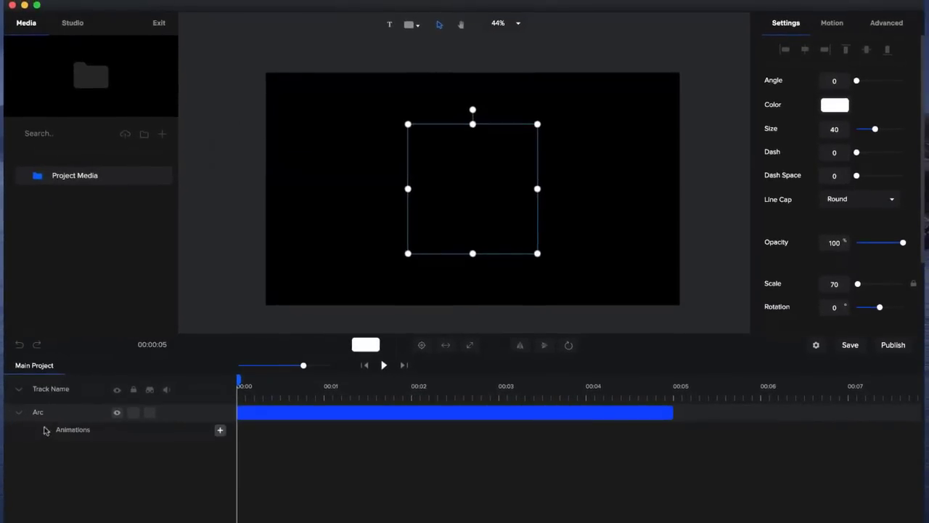
click(220, 430)
click(344, 367)
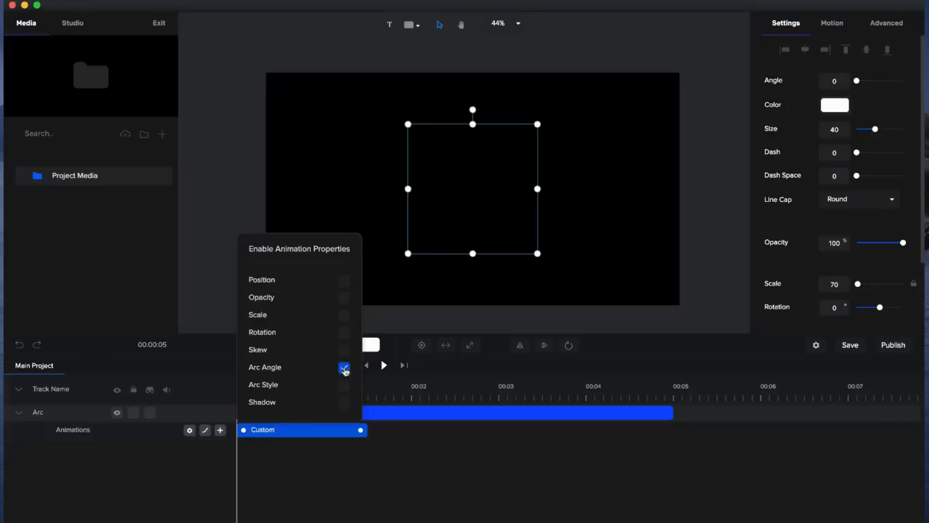
click(386, 430)
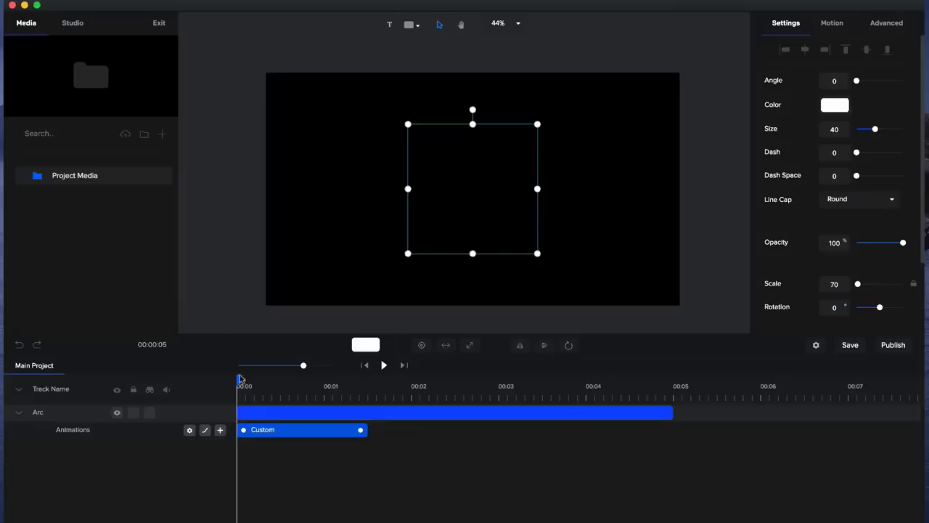
- Set the arc's angle to 360 just past the end of the custom animation and play back the drawing motion
drag(237, 378, 374, 381)
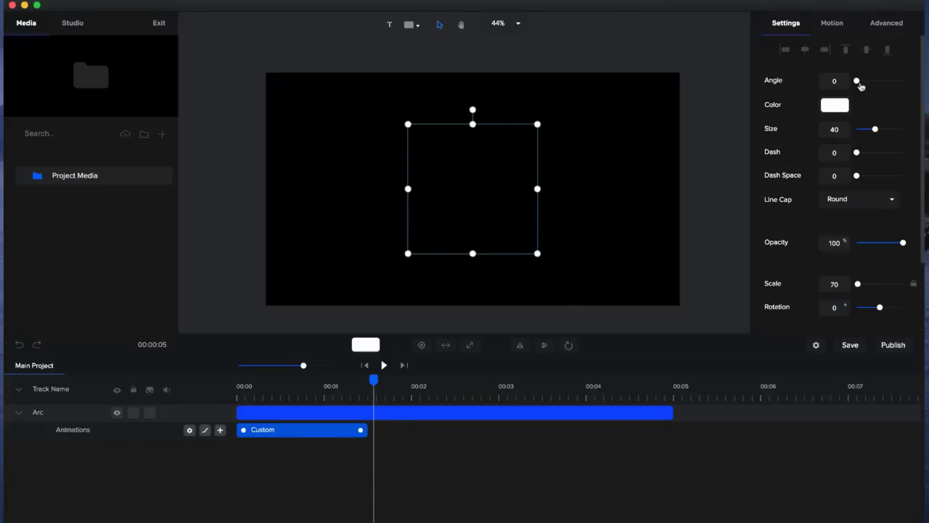
drag(856, 81, 906, 87)
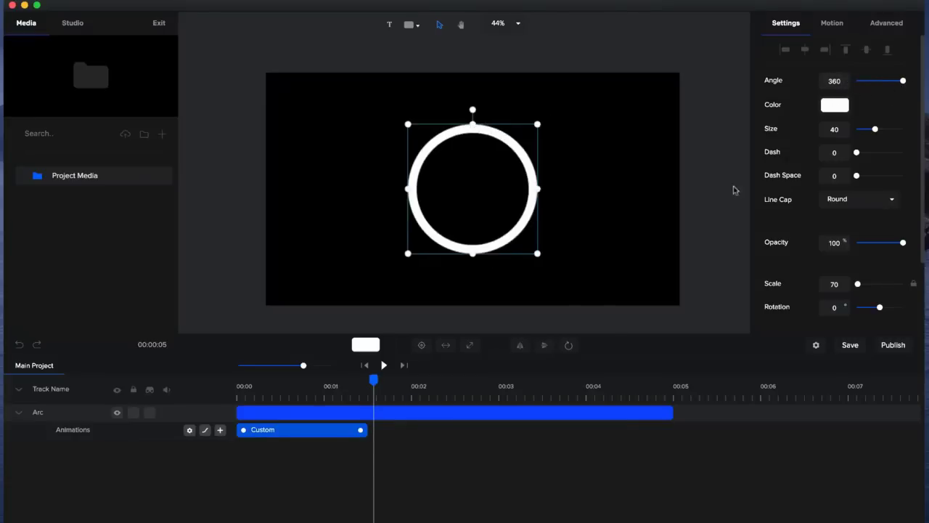
click(365, 365)
click(383, 365)
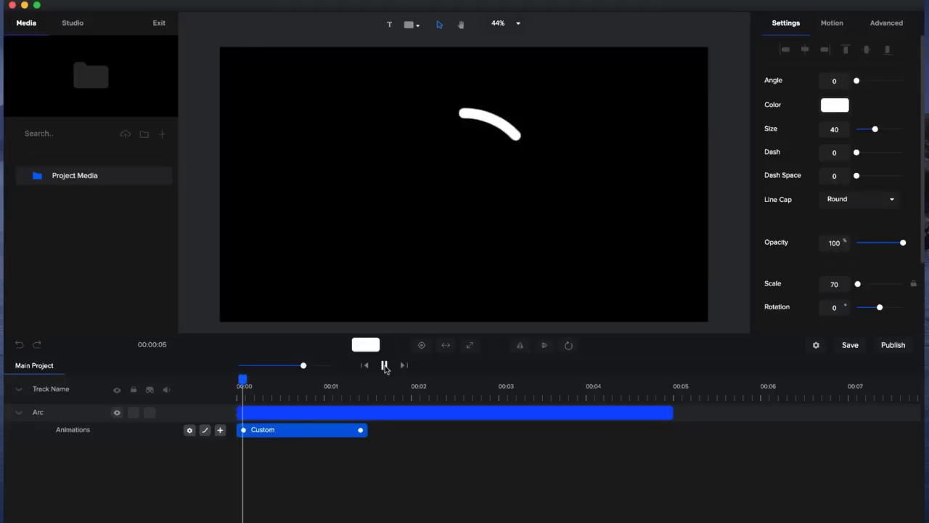
click(384, 366)
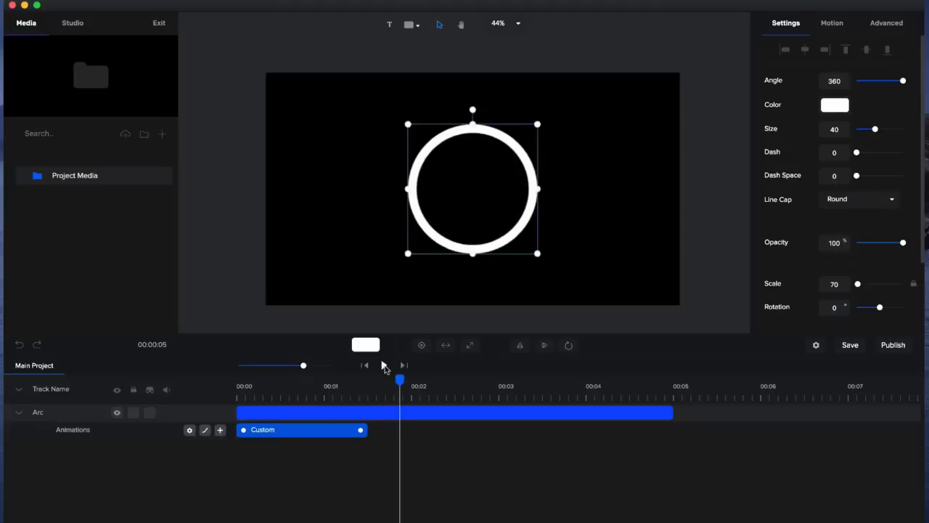
- Inspect the easing options of the arc's custom animation and play it back from the start
right_click(277, 434)
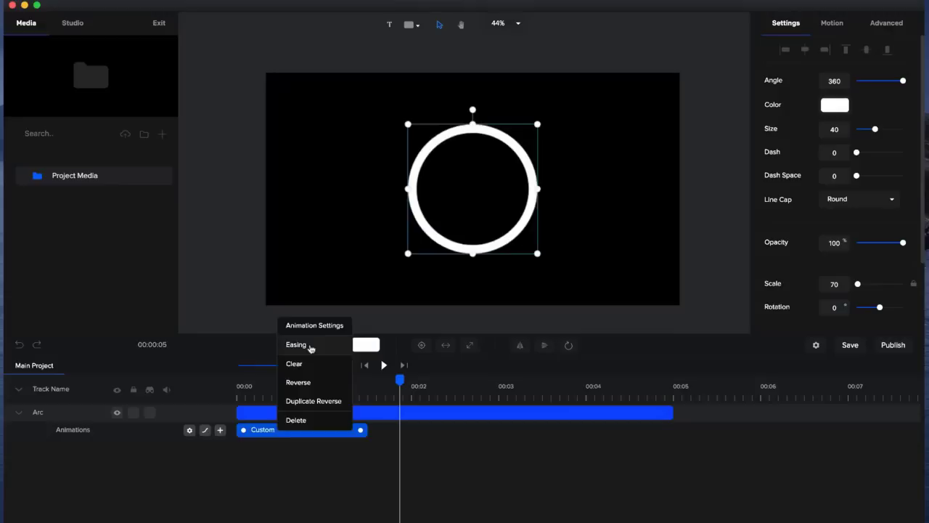
click(311, 345)
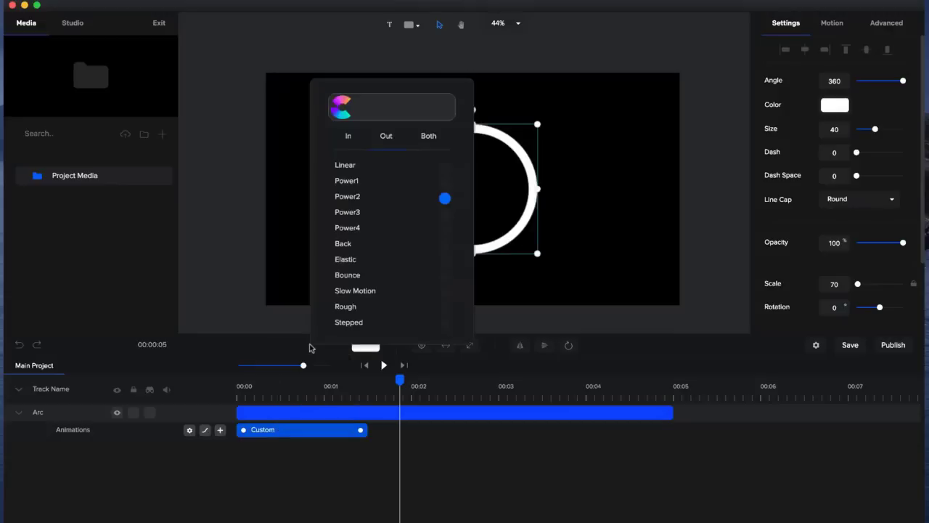
click(527, 315)
click(367, 365)
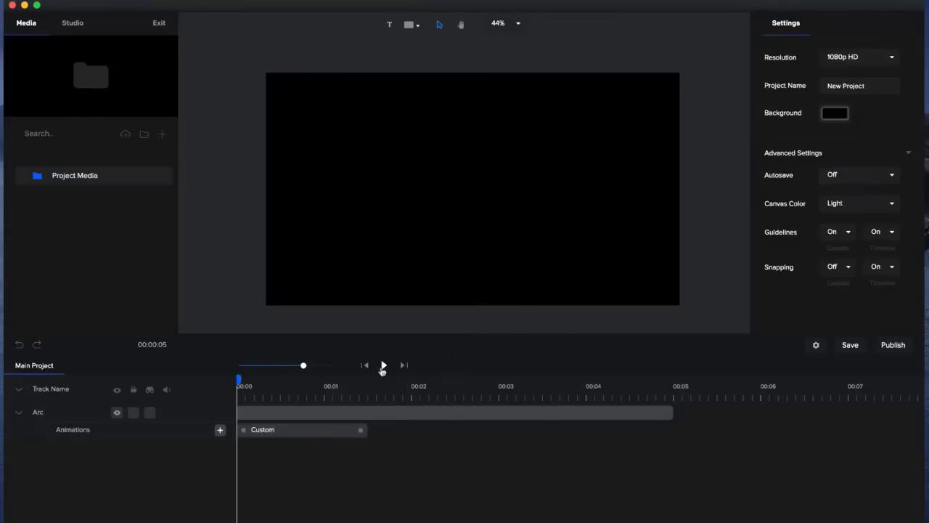
click(384, 366)
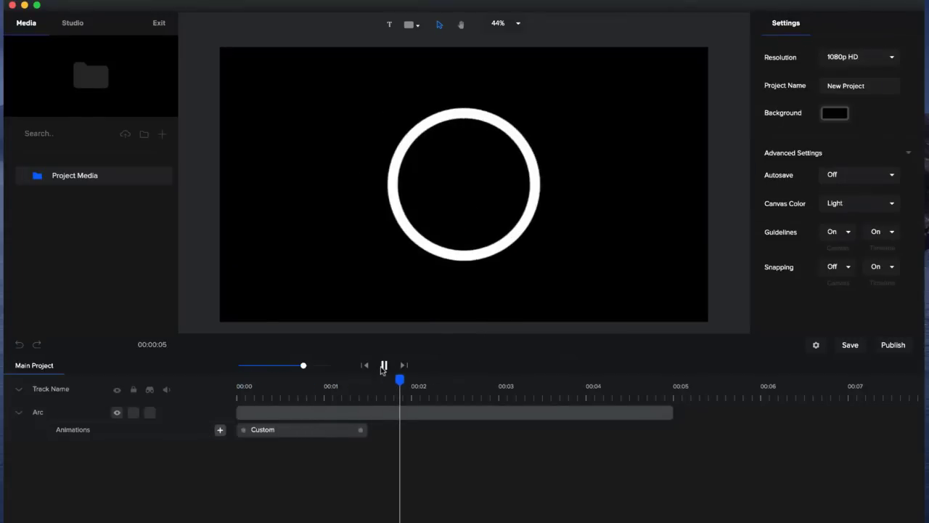
- Add a reversed duplicate of the arc's animation and shorten the arc clip to about 3 seconds
click(363, 431)
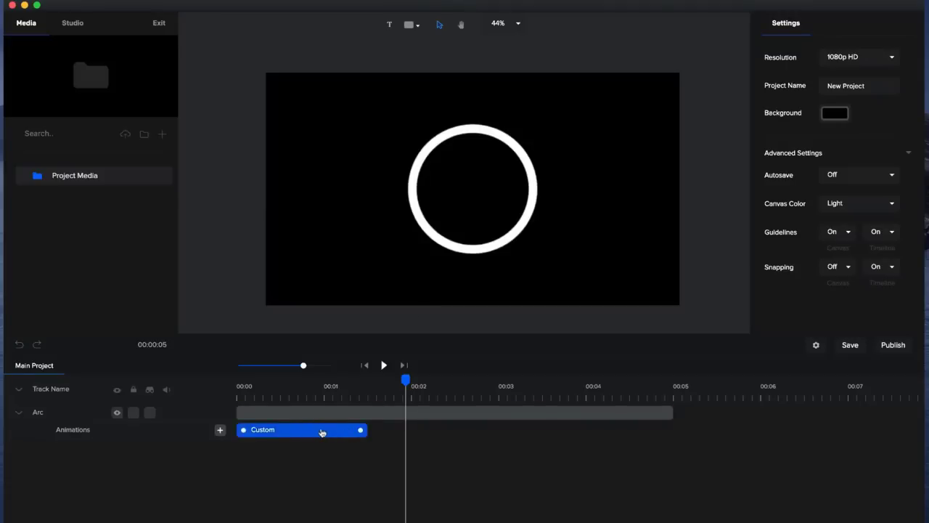
right_click(322, 433)
click(351, 400)
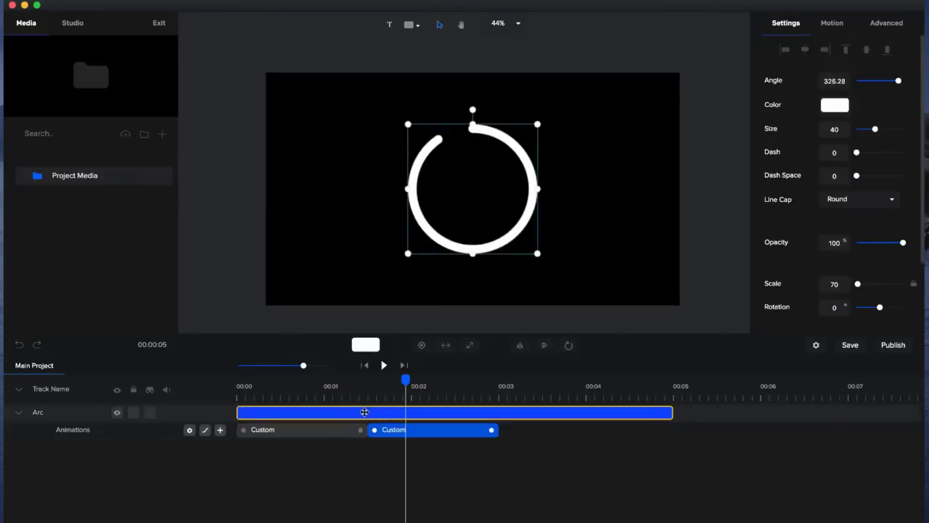
drag(671, 412, 501, 412)
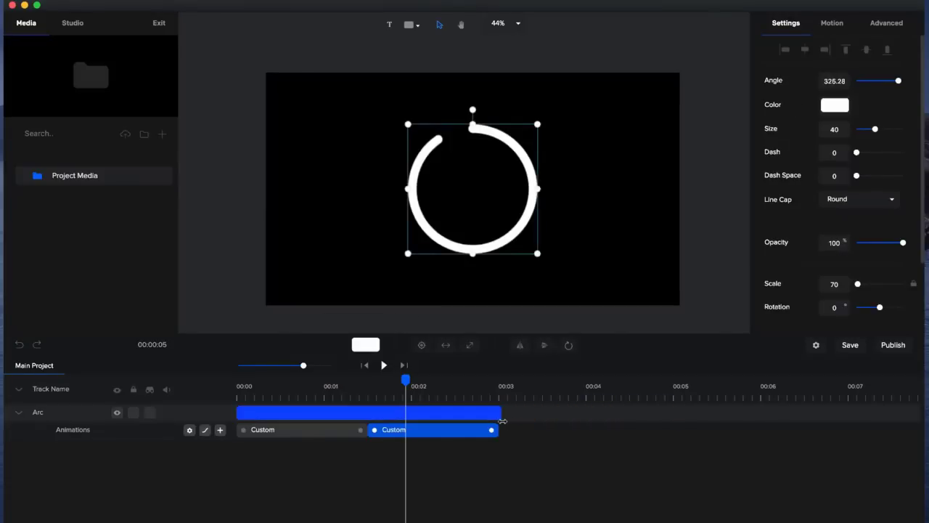
- Play back the arc's sequence and shift the reversed animation to start slightly after the first, extending the arc clip to match its end
click(367, 365)
click(383, 366)
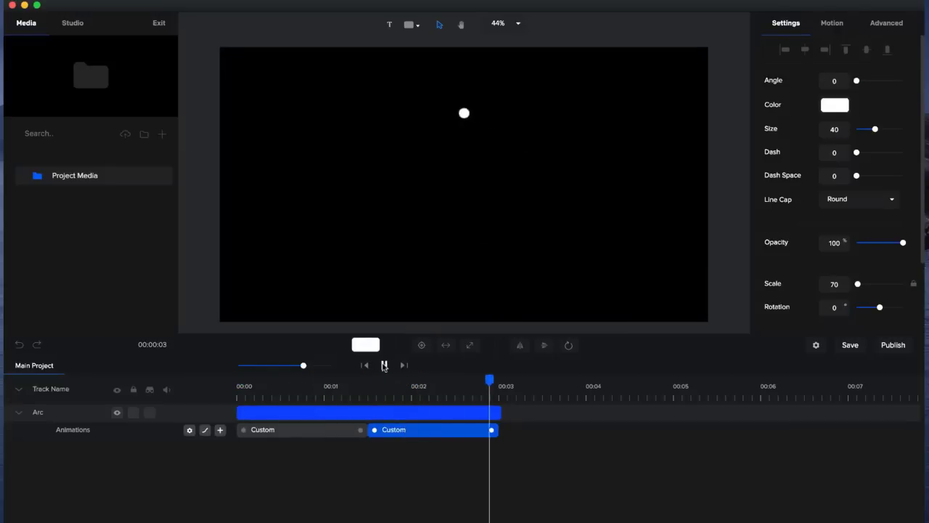
drag(417, 387, 366, 391)
drag(501, 412, 492, 432)
click(488, 435)
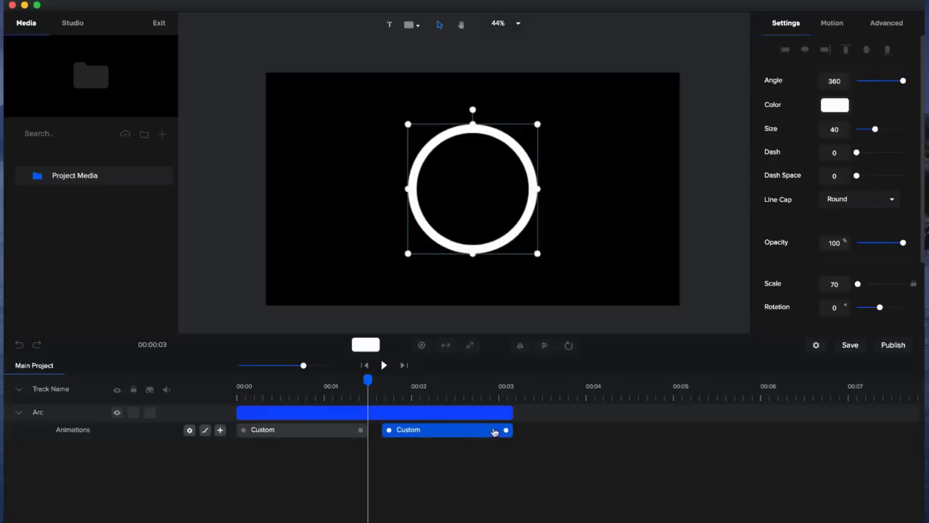
- Change the arc's colour to pinkish red #FF1055 and set its size to 65
click(832, 108)
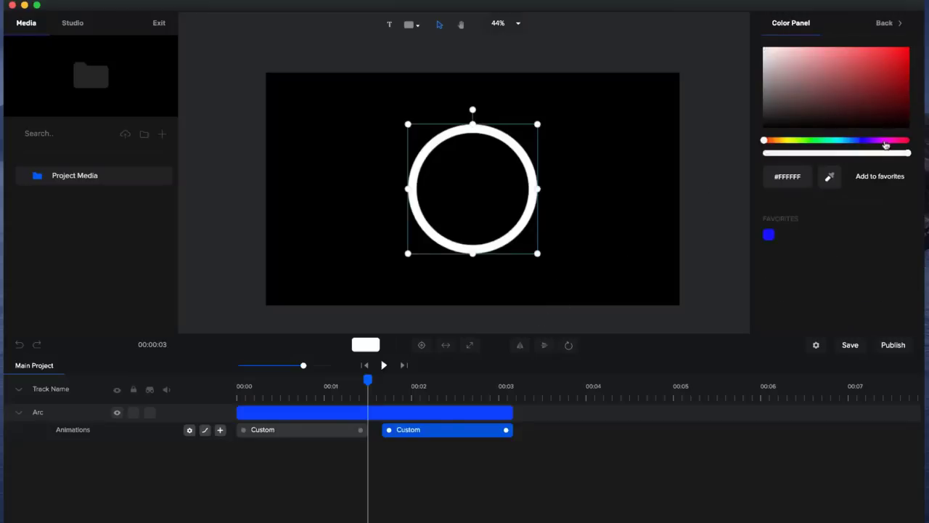
drag(886, 143, 896, 141)
drag(905, 76, 899, 52)
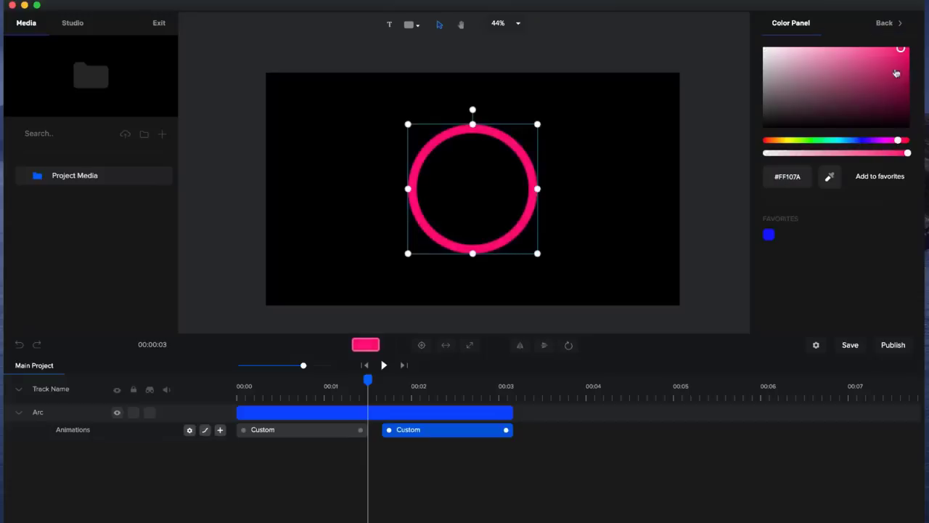
drag(898, 143, 903, 142)
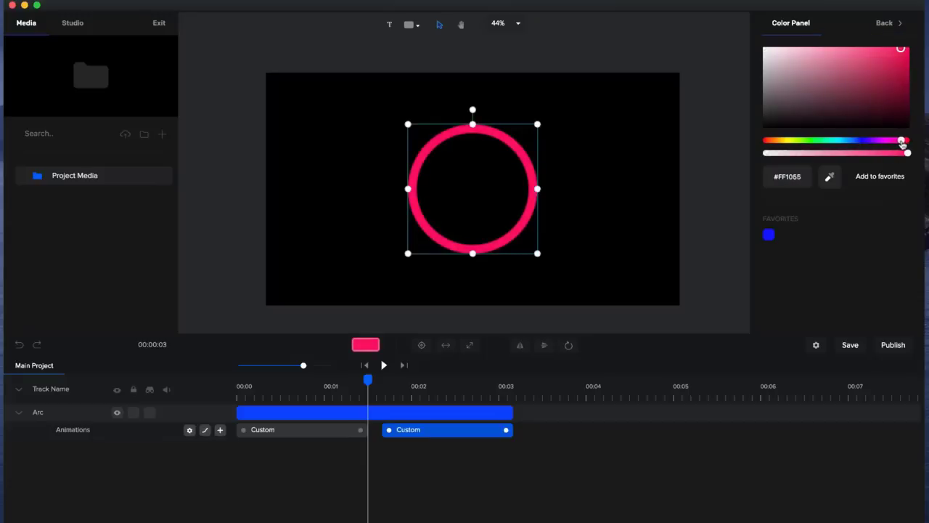
click(887, 23)
drag(874, 129, 886, 128)
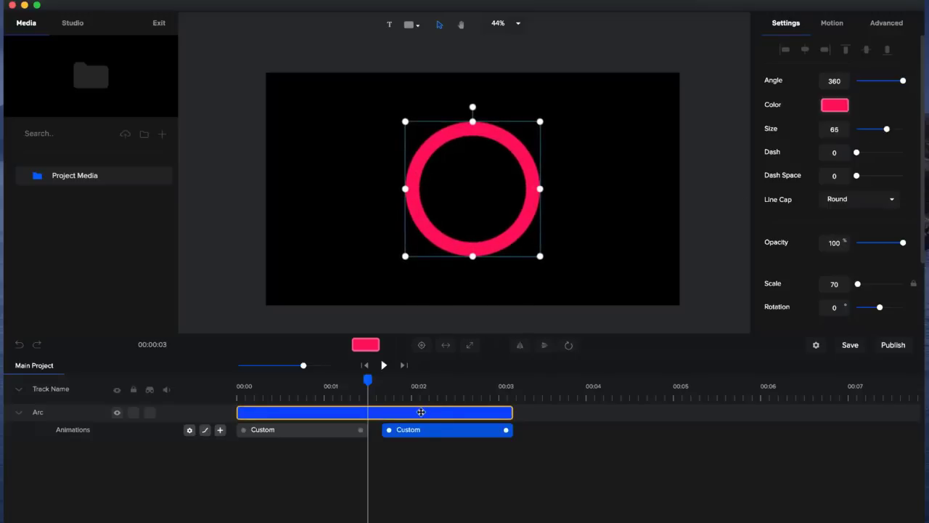
- Duplicate the arc and rename the lower track RED and the upper track GREEN
key(super+d)
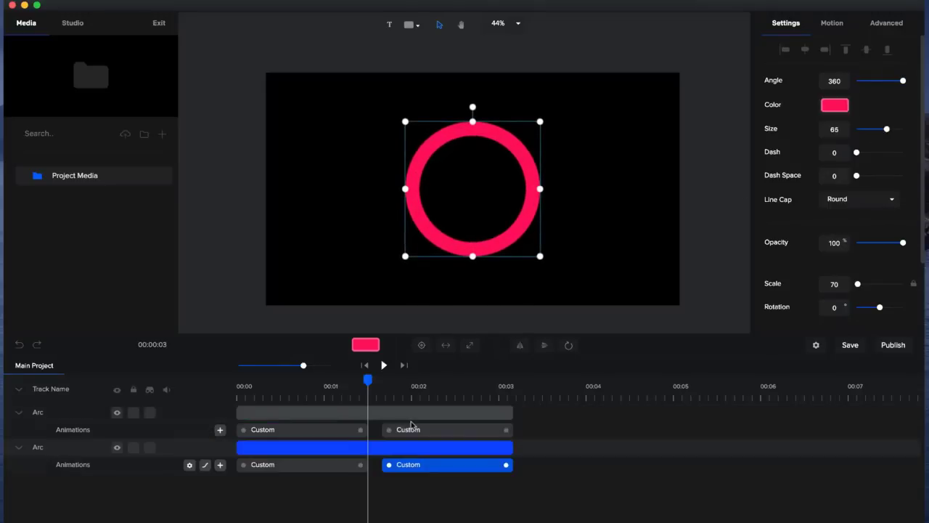
click(358, 413)
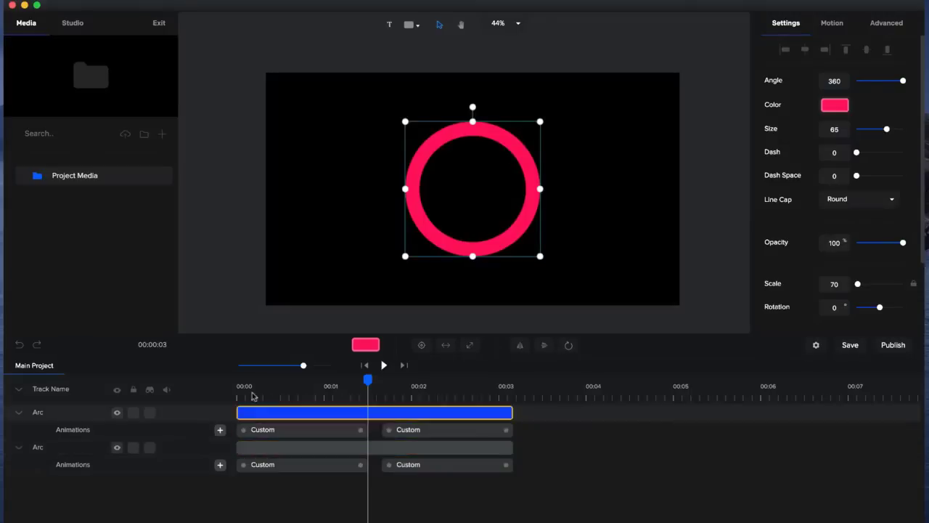
click(277, 446)
double_click(38, 446)
text(RED)
key(Return)
double_click(39, 412)
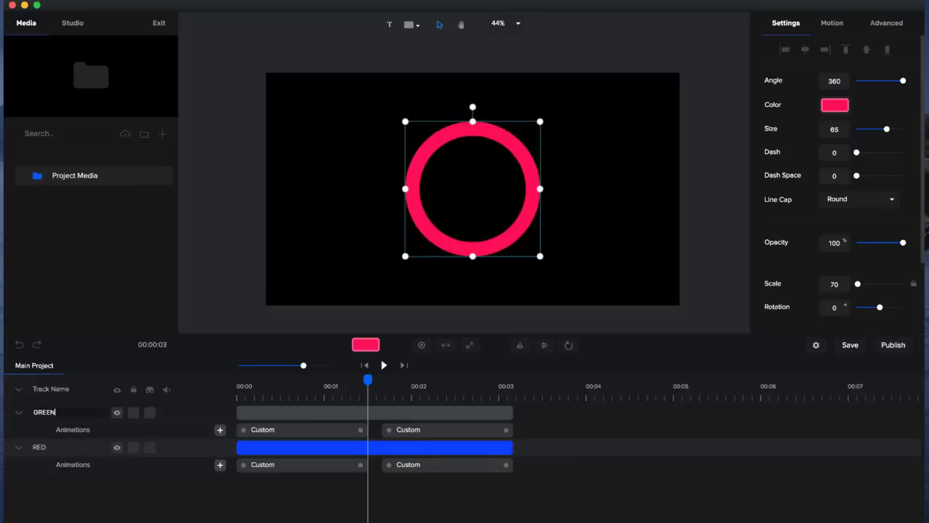
click(270, 411)
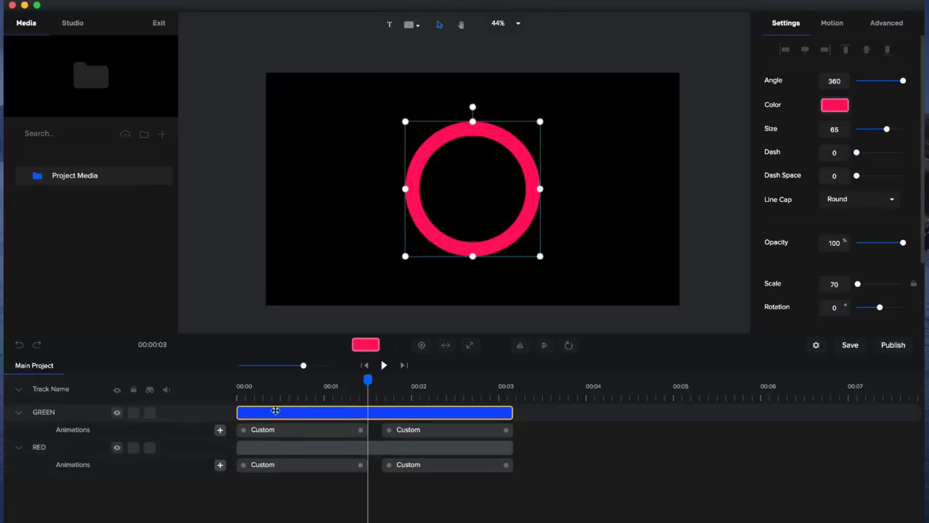
- Duplicate the GREEN arc, rename the new top track BLUE and collapse all tracks' animation rows
key(super+d)
double_click(52, 416)
text(BLUE)
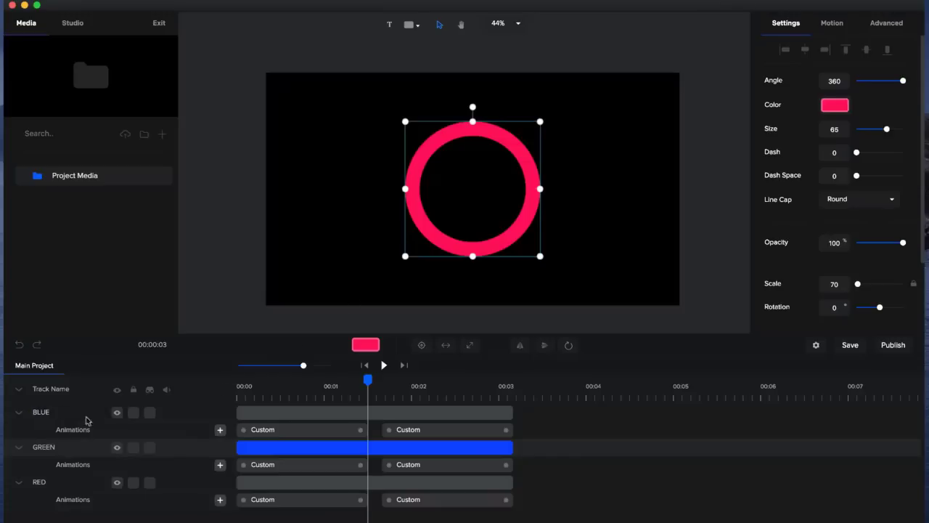
click(18, 391)
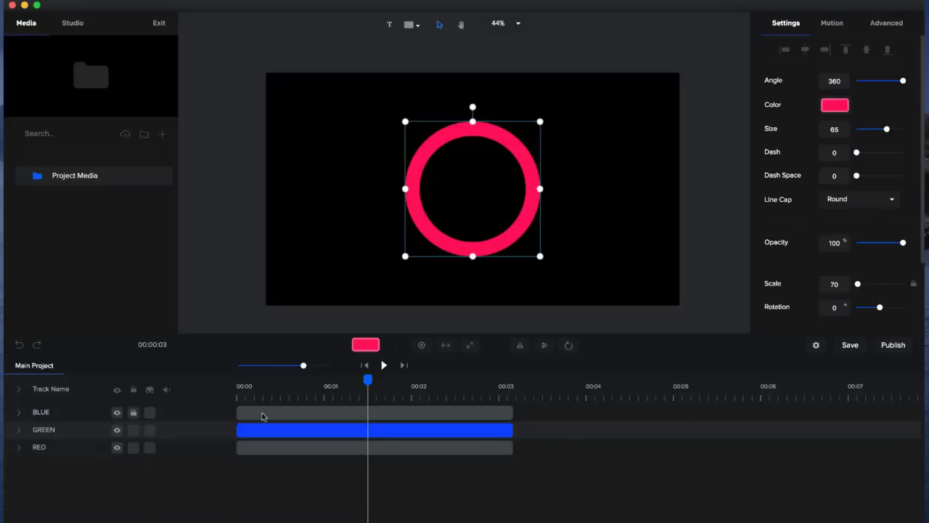
- Change the BLUE arc's colour to #1091FF
click(373, 412)
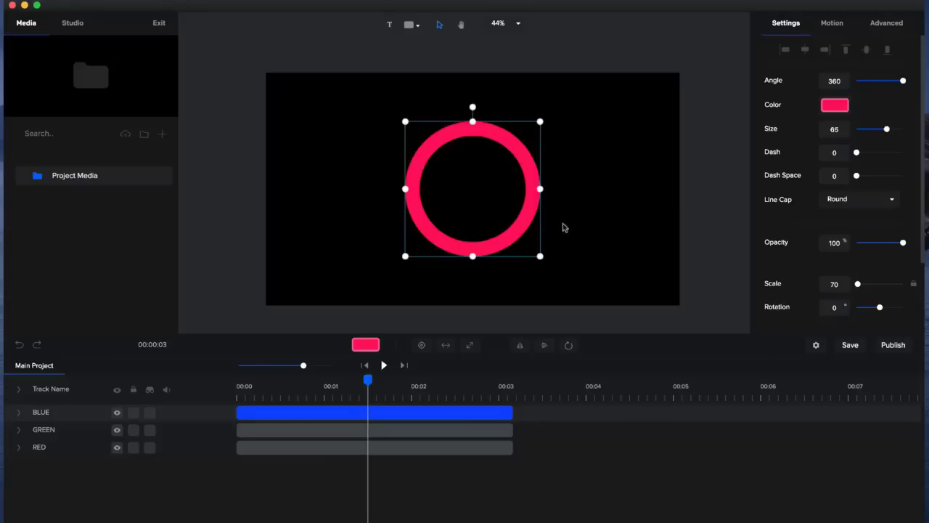
click(841, 107)
drag(859, 146, 846, 141)
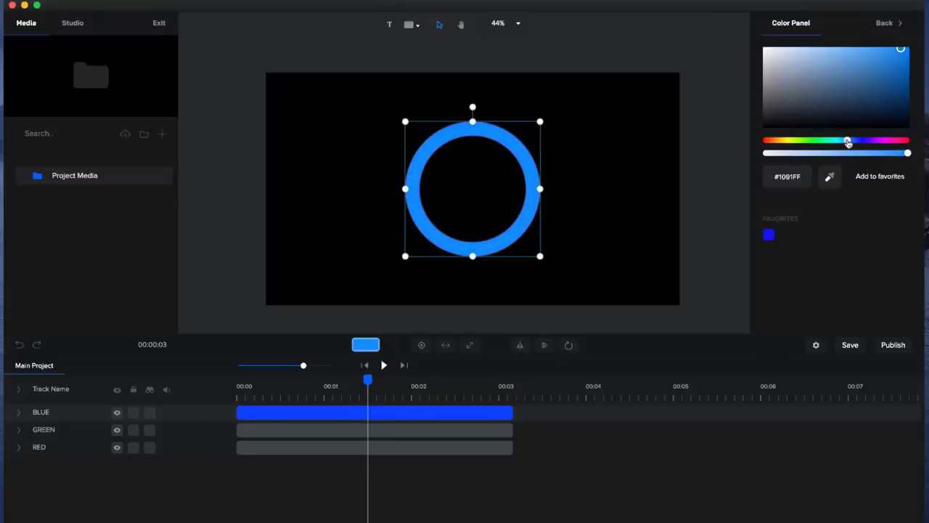
- Hide the BLUE track and change the GREEN arc's colour to a muted yellow-green, #BCCF56
click(328, 434)
drag(365, 389, 333, 388)
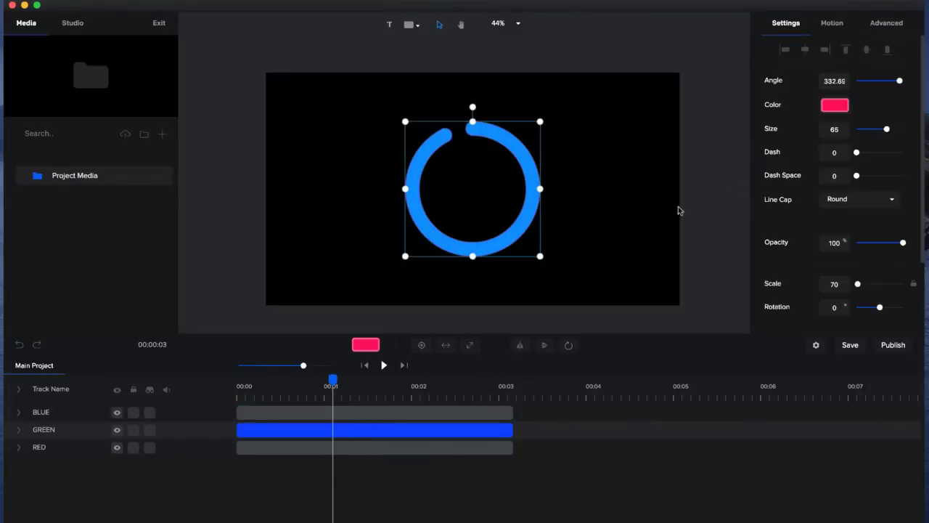
click(834, 108)
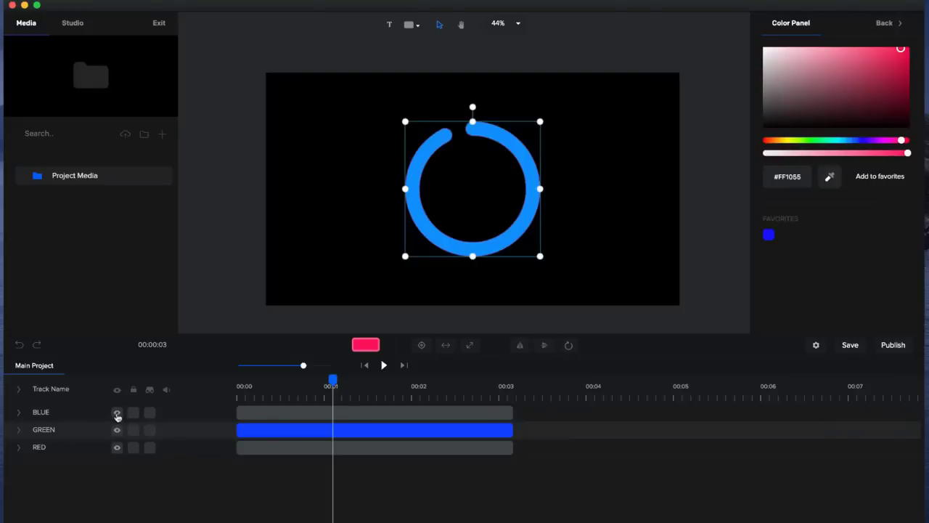
click(117, 414)
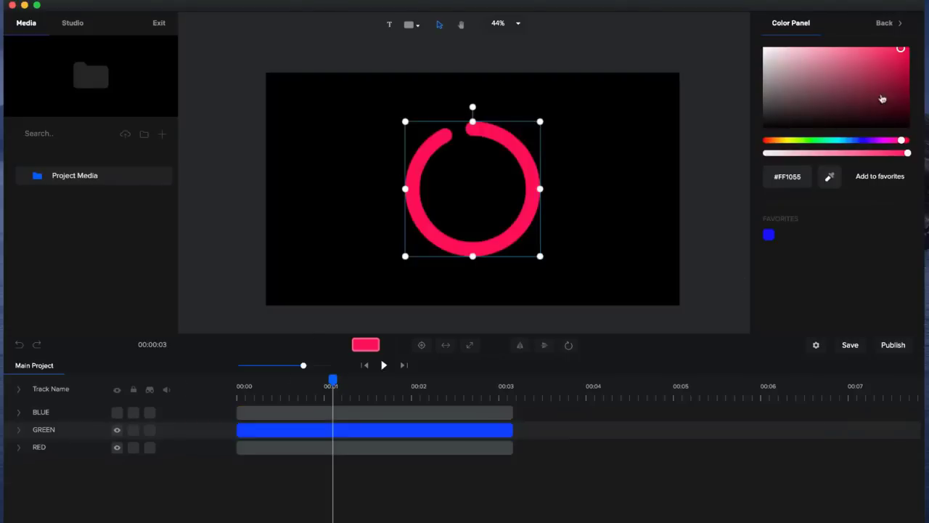
drag(817, 142, 793, 141)
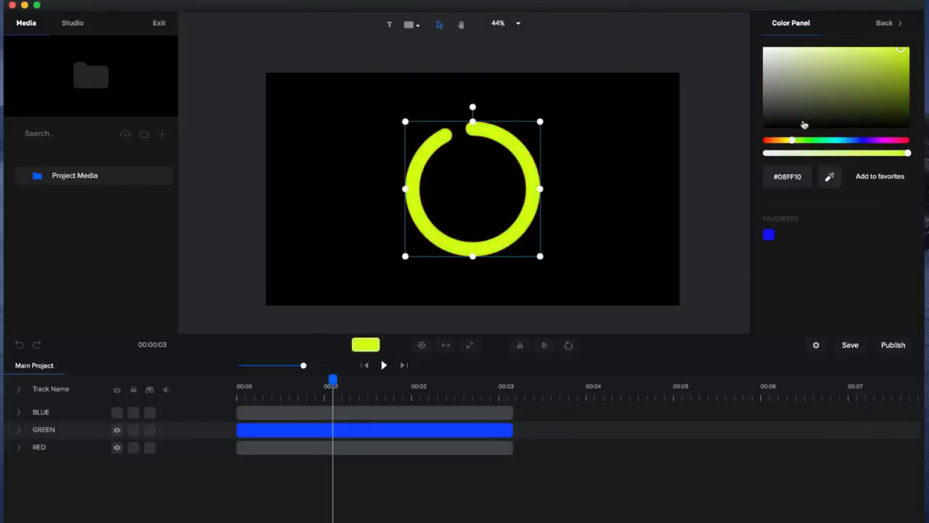
mouse_move(884, 58)
mouse_down()
mouse_move(854, 50)
mouse_move(848, 65)
mouse_up()
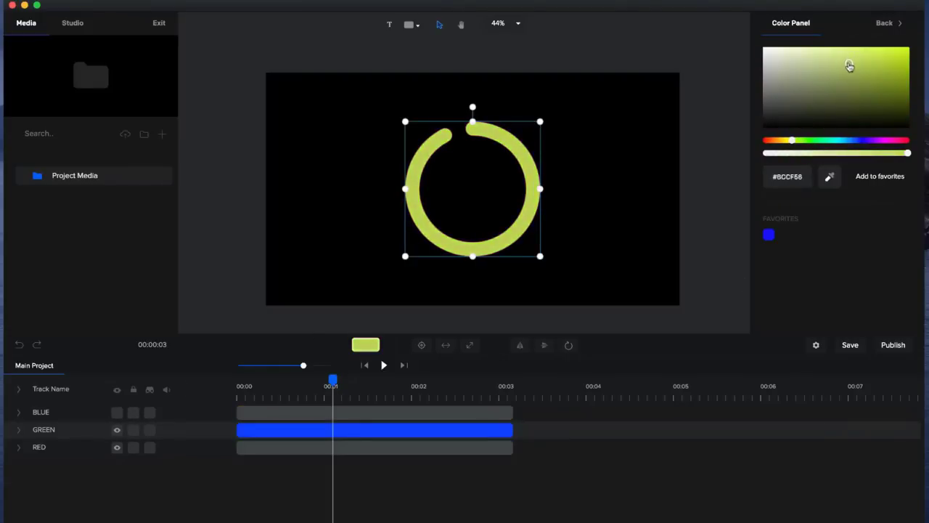
- Hide the GREEN track to check the RED arc beneath, and make both GREEN and BLUE visible again
click(117, 431)
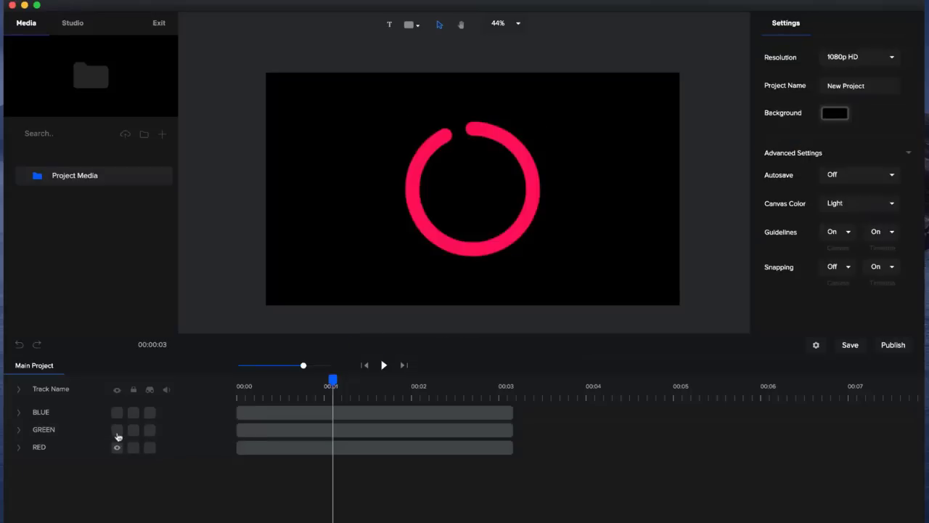
click(117, 430)
click(117, 412)
- Stagger the clips so GREEN starts at about 0.3 s and BLUE at about 0.6 s, and play the result
drag(336, 386, 233, 392)
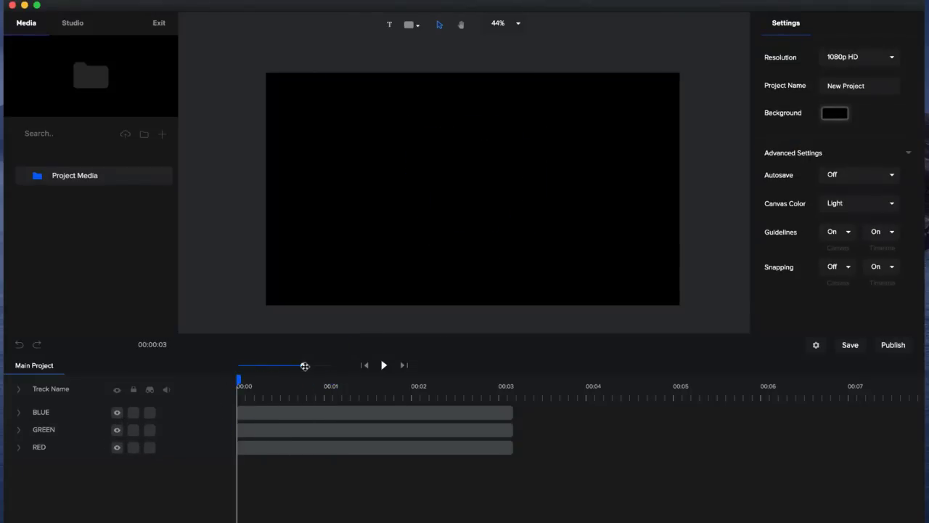
drag(303, 365, 312, 365)
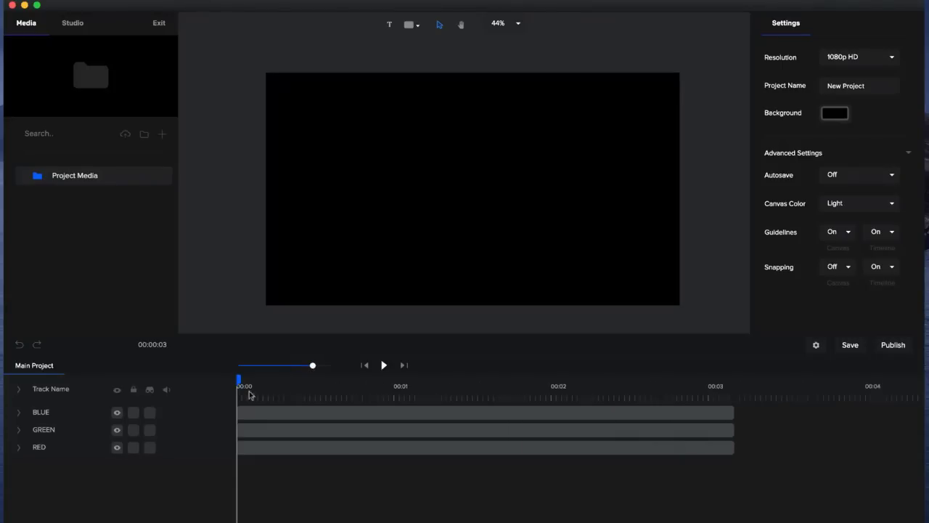
click(20, 389)
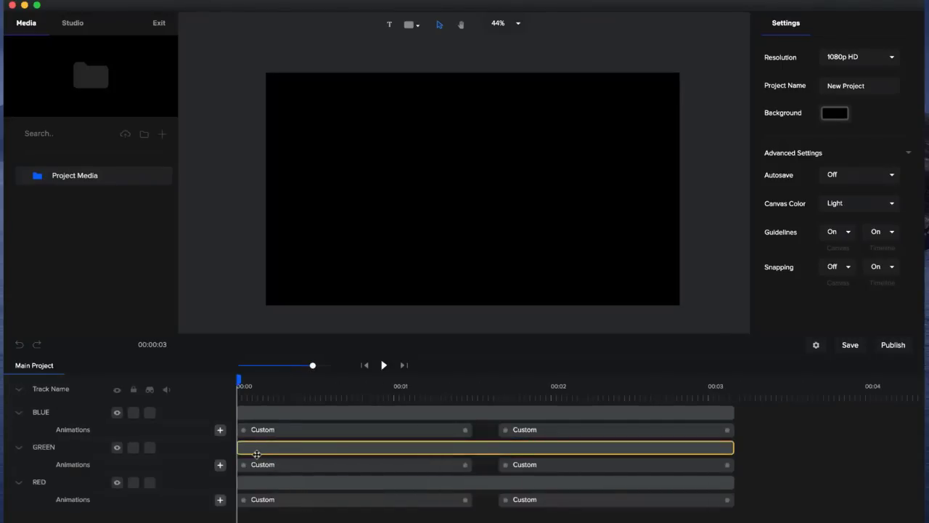
drag(254, 448, 365, 413)
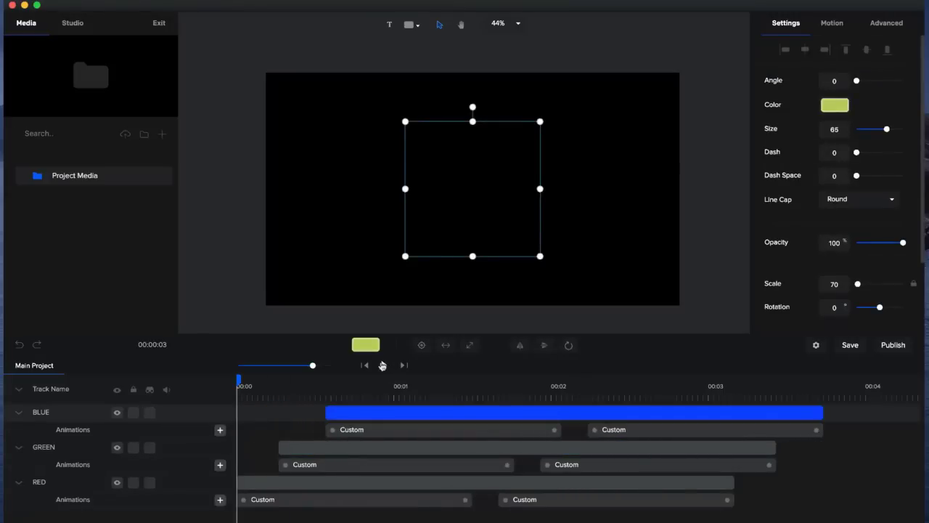
click(383, 365)
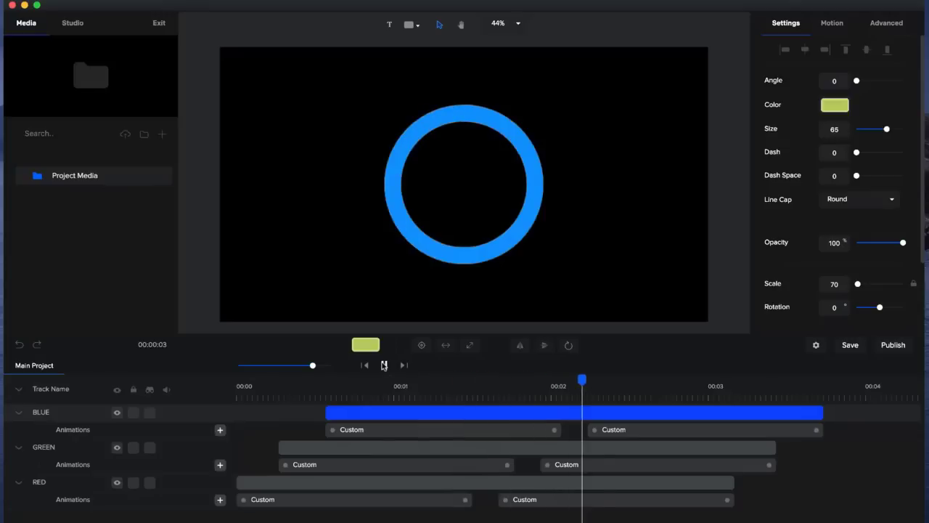
click(384, 365)
- Extend the GREEN clip to end at about 3.9 s and move its second Custom animation to the clip's end
click(767, 449)
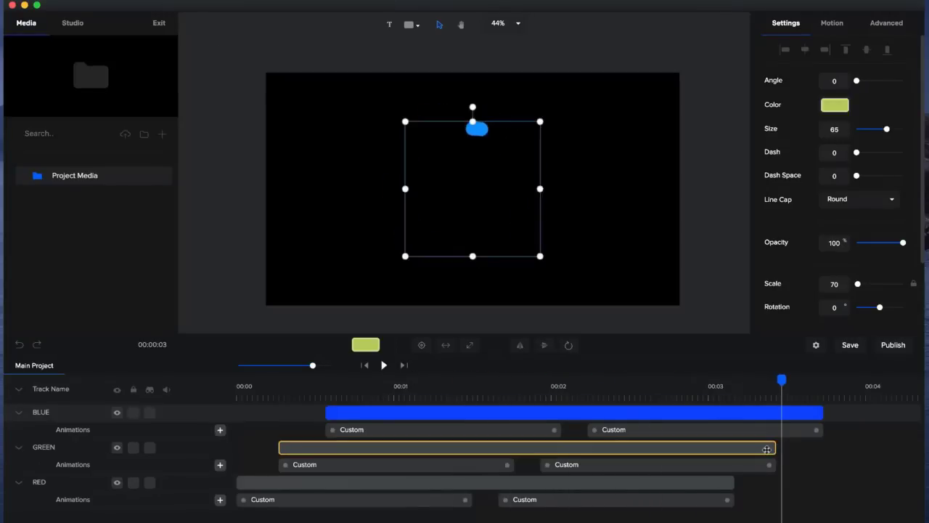
drag(772, 446, 849, 446)
click(733, 467)
drag(733, 466, 805, 469)
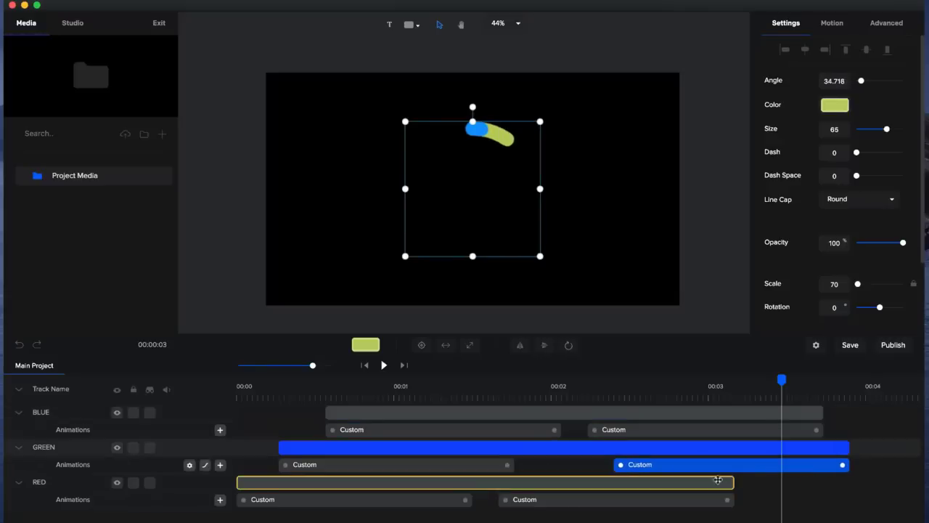
- Extend the RED clip to about 4.1 s, move its second Custom animation to the clip's end and play the result
drag(730, 482, 877, 483)
click(715, 501)
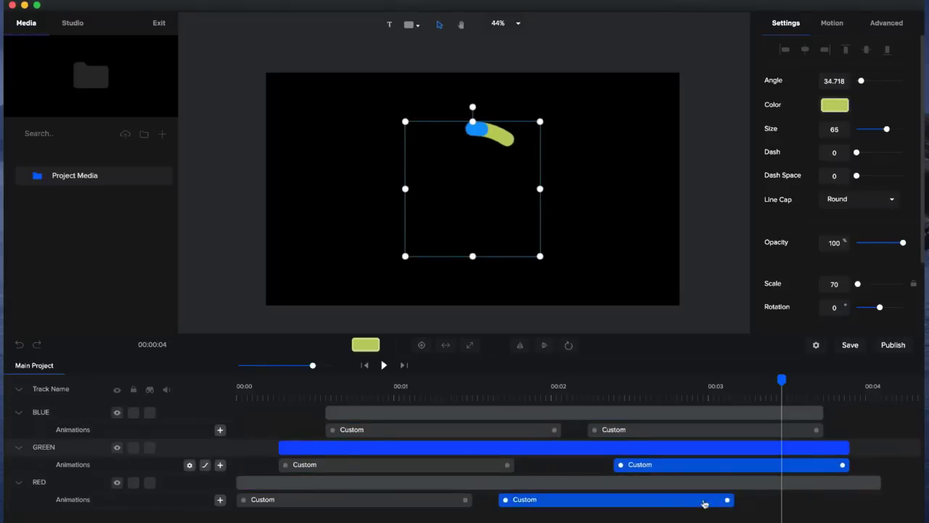
drag(633, 502, 768, 508)
click(384, 365)
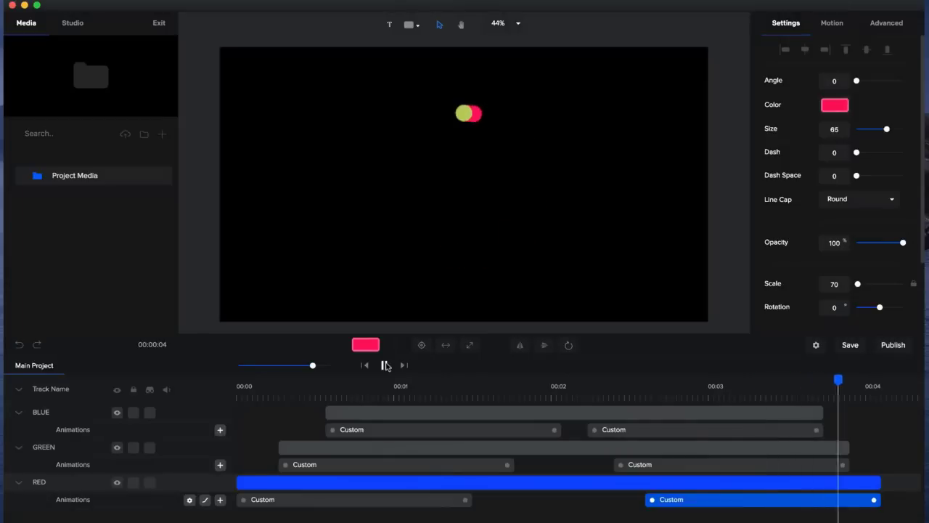
- Collapse all animation rows and set the BLUE arc's scale to 30 with the playhead at about 1.6 s
click(20, 393)
click(487, 392)
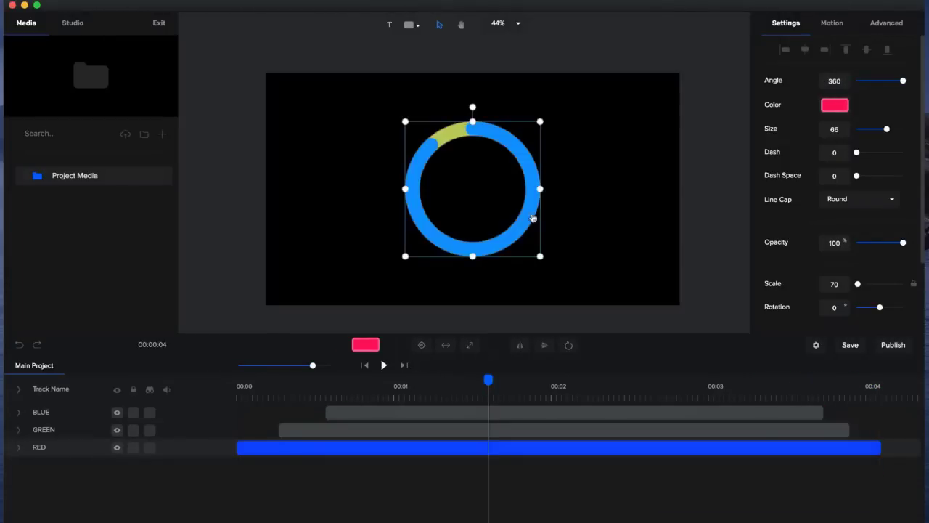
click(422, 412)
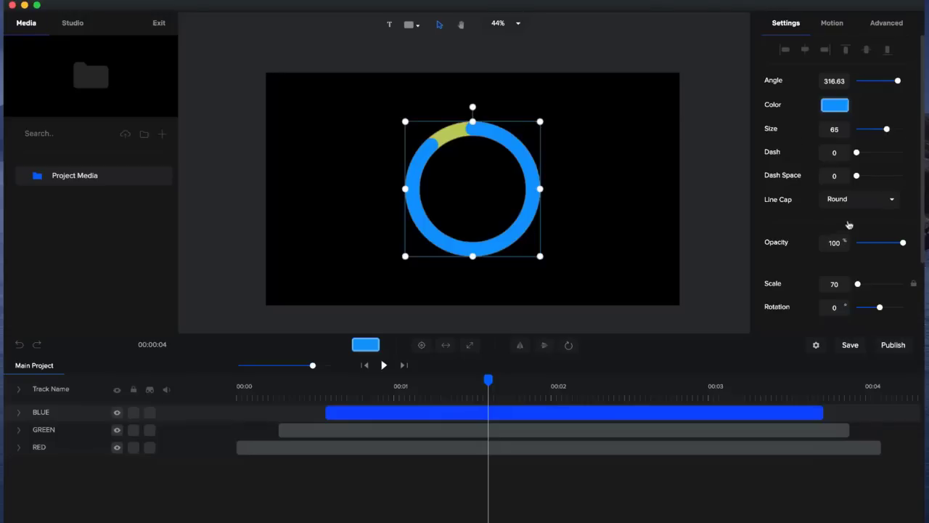
text(3)
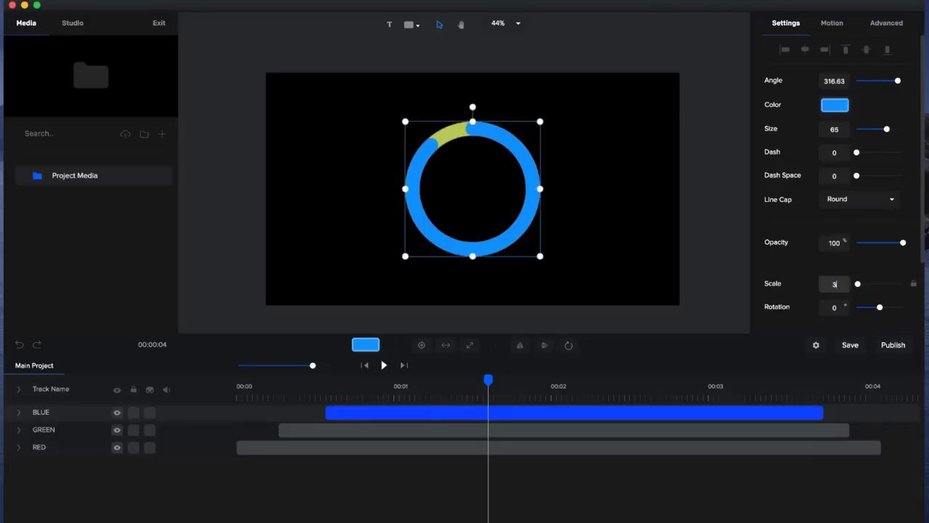
text(0)
key(Return)
- Set the GREEN arc's scale to 50 and deselect it
click(515, 445)
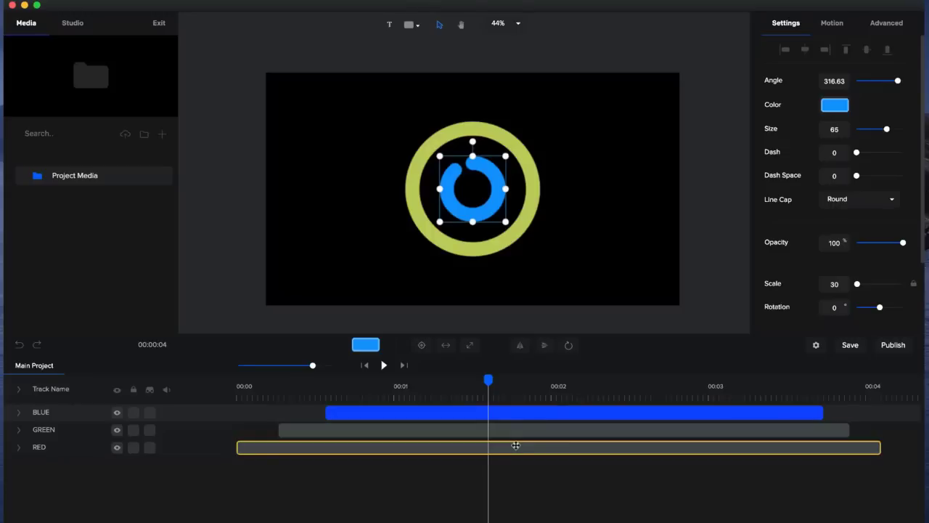
click(518, 429)
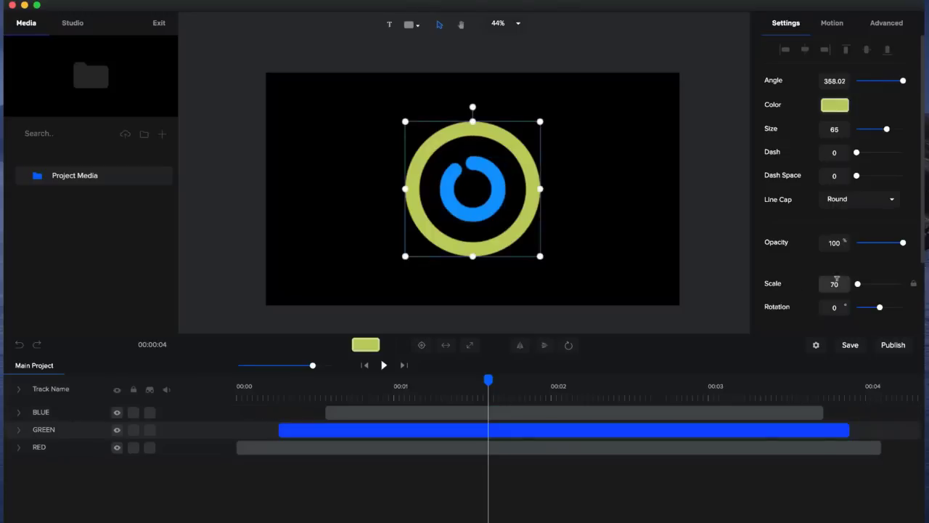
text(50)
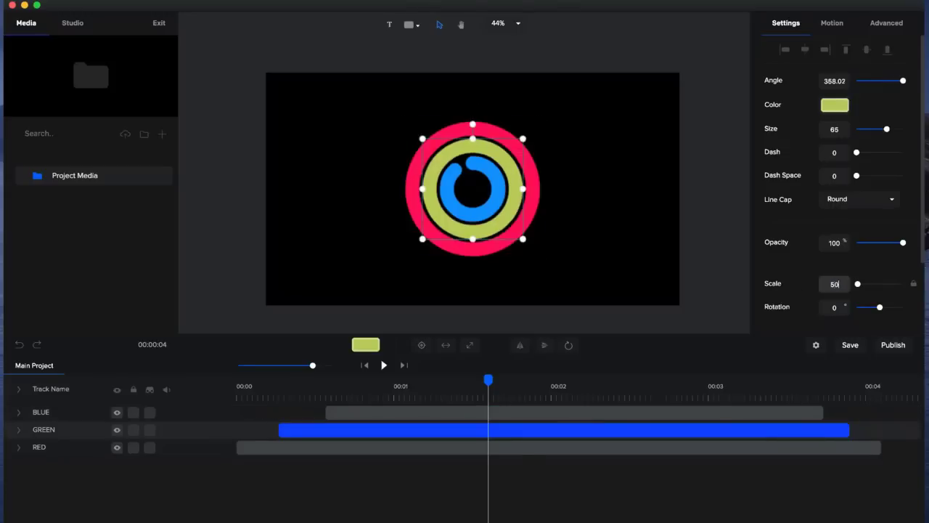
click(333, 191)
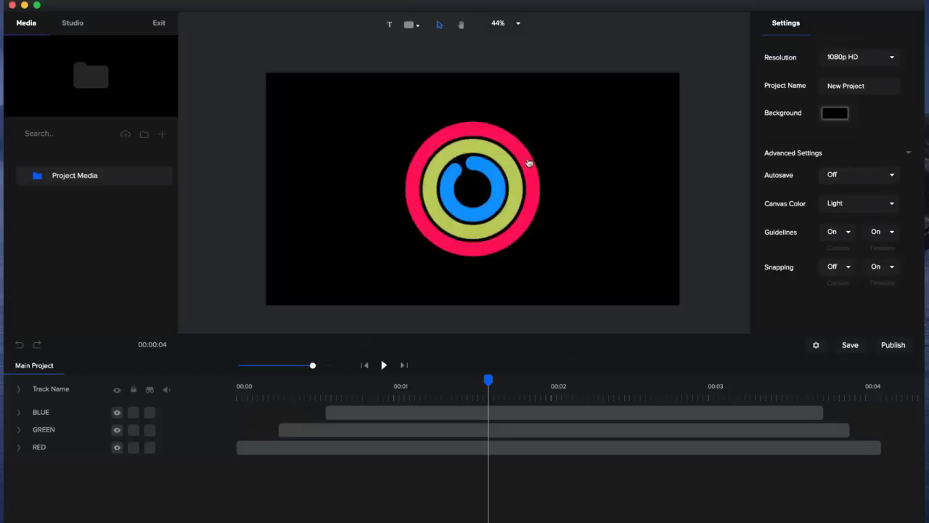
- Play the three-ring animation from the start and scrub through it
drag(490, 375, 239, 381)
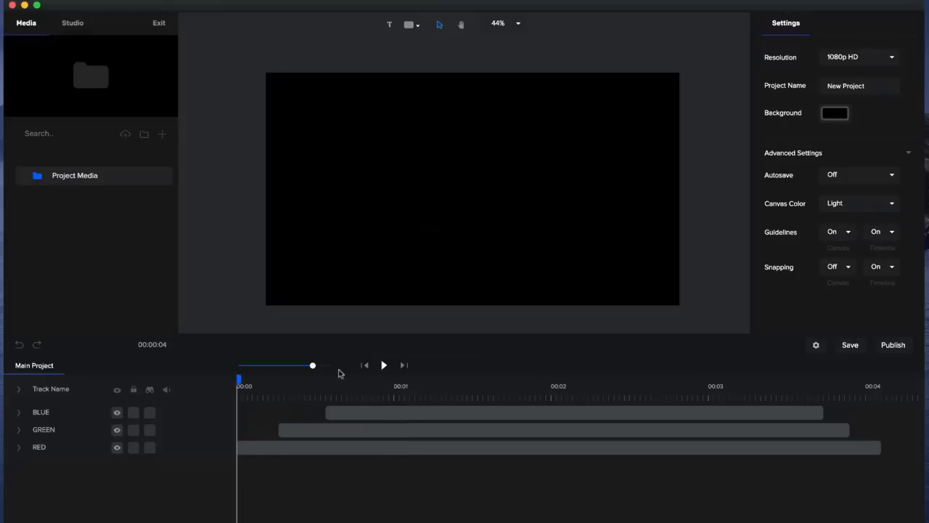
click(385, 364)
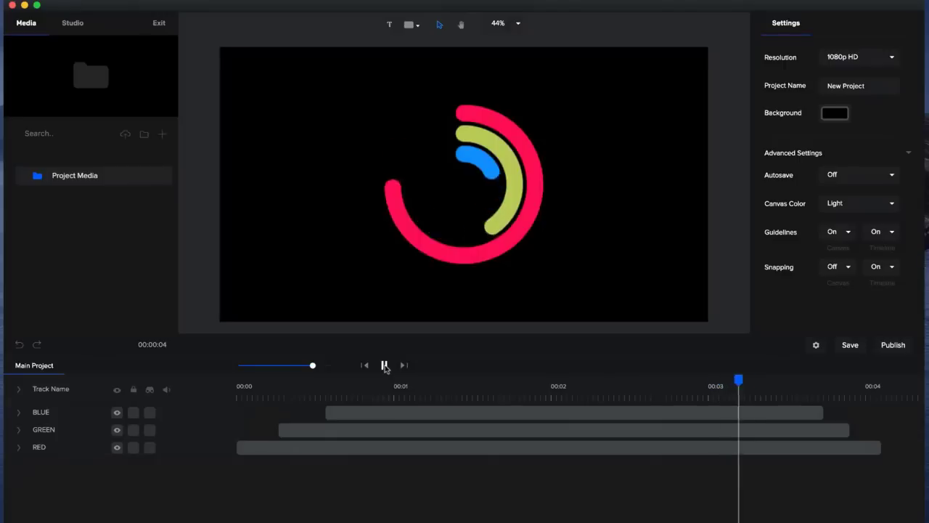
drag(414, 380, 551, 379)
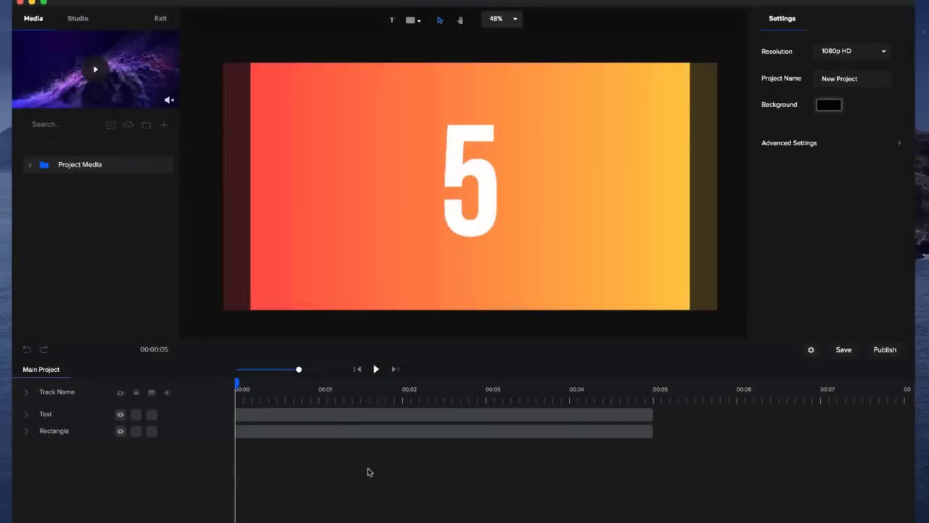
- Preview the countdown project, return to its start and delete the Text track above the gradient rectangle
key(space)
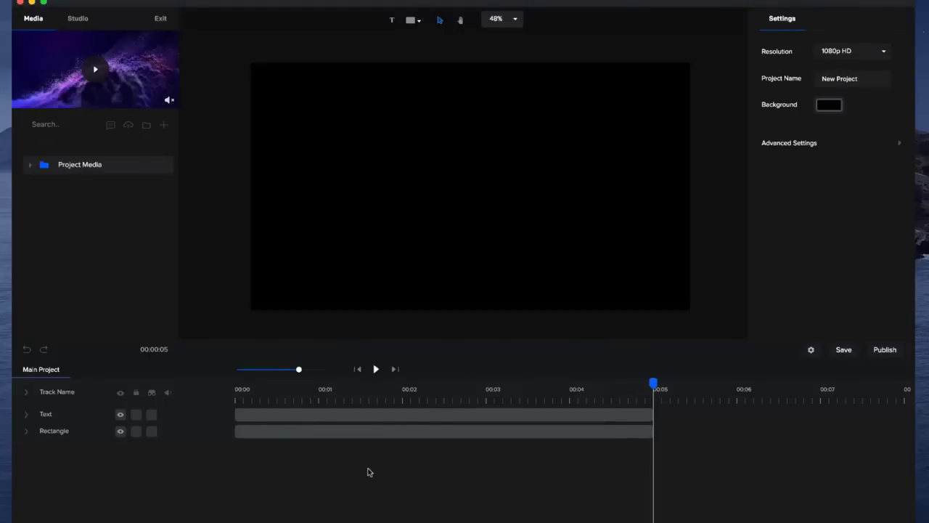
drag(294, 382, 235, 385)
click(260, 418)
click(260, 418)
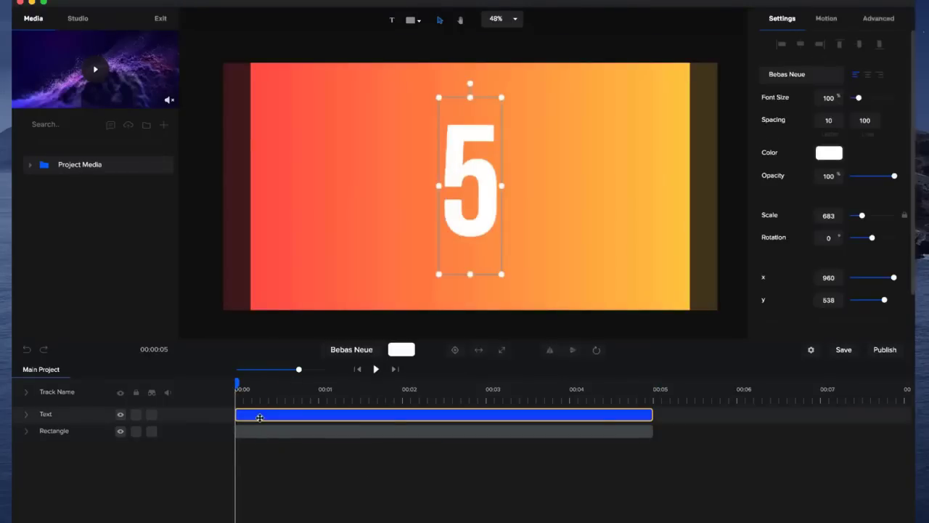
key(Delete)
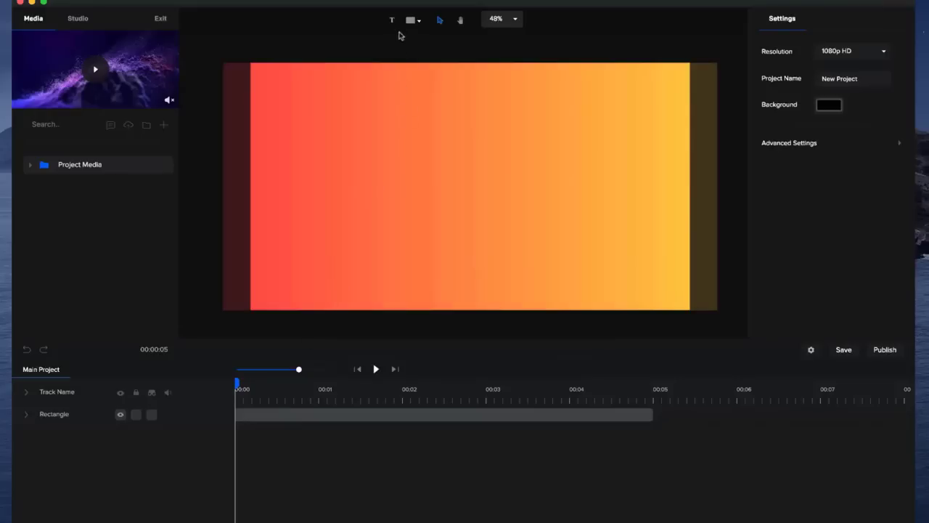
- Add a new text element over the gradient, enlarge it to a scale of about 443 and centre it on the canvas
click(392, 24)
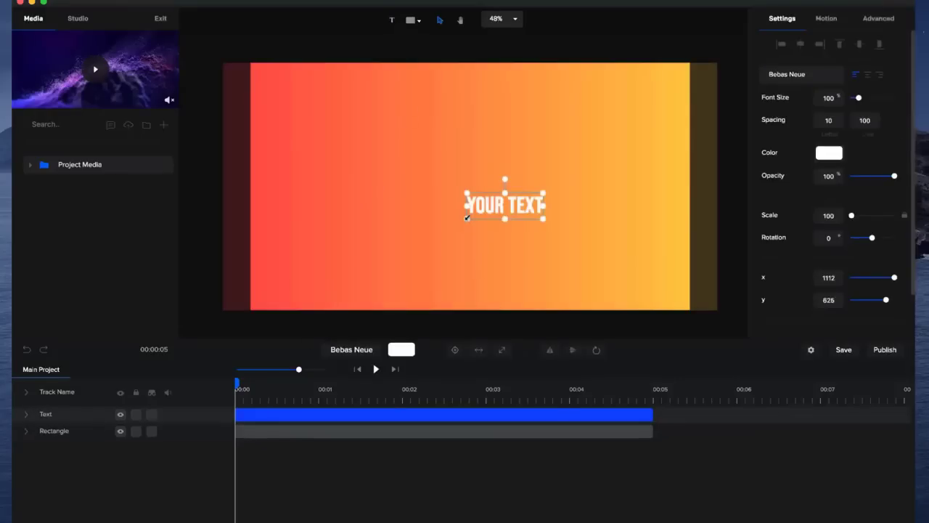
drag(443, 229, 207, 308)
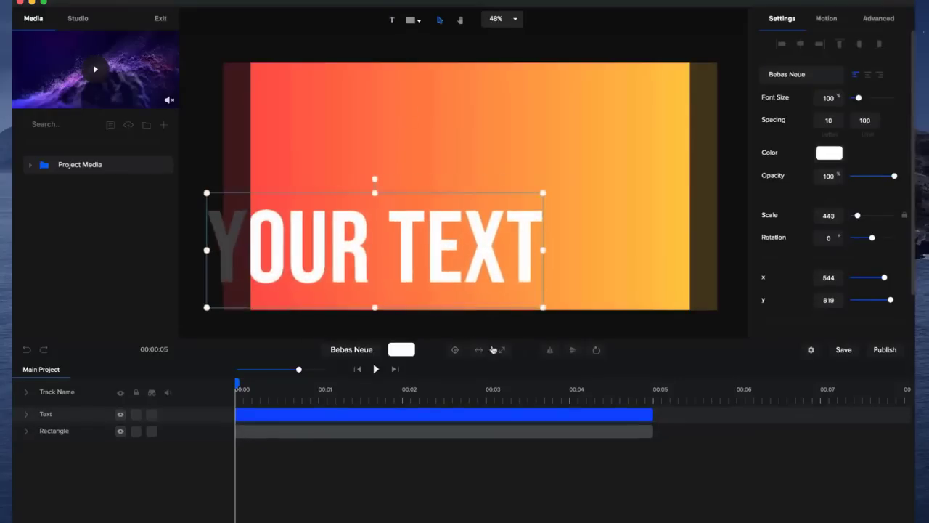
click(453, 350)
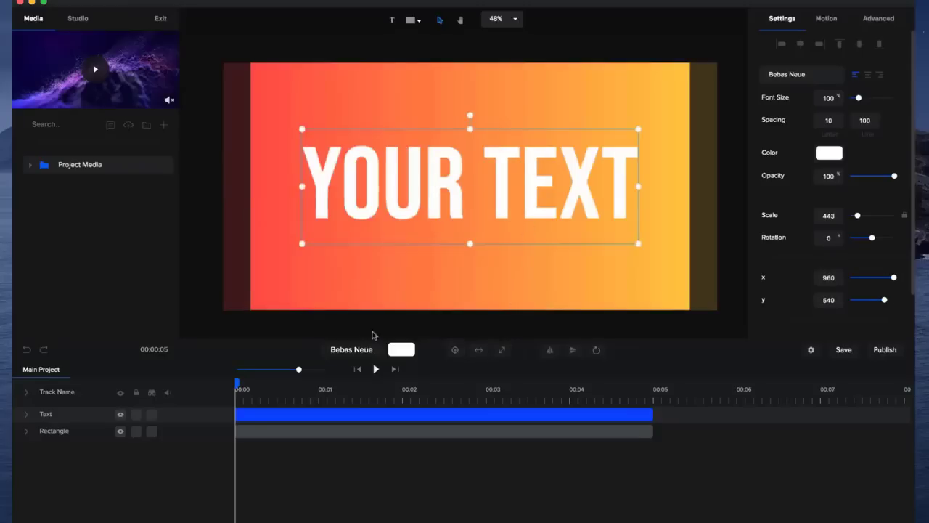
click(355, 353)
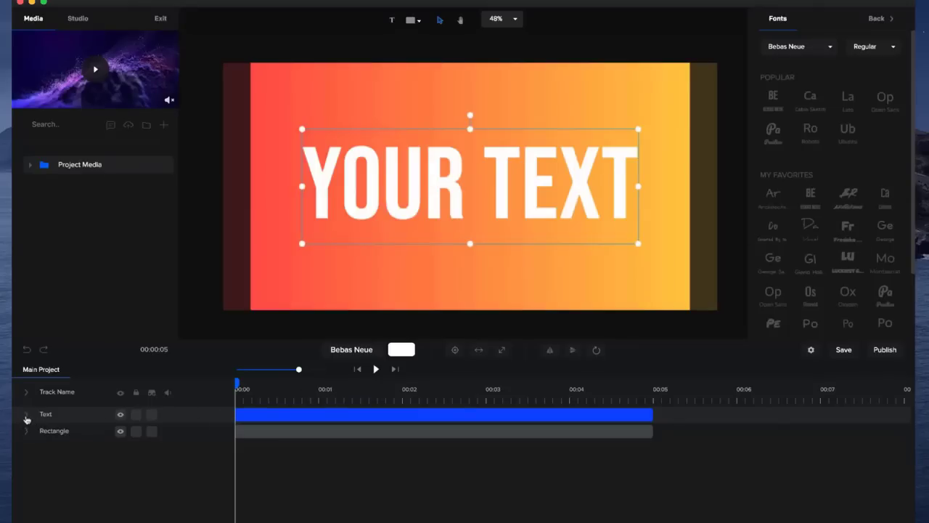
- Add a Number Counter text effect to the new text track
click(28, 419)
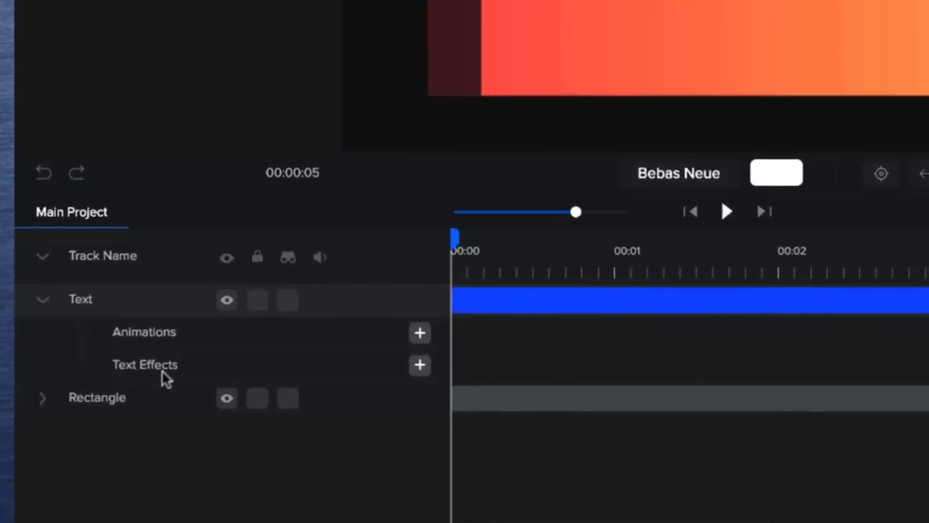
click(420, 366)
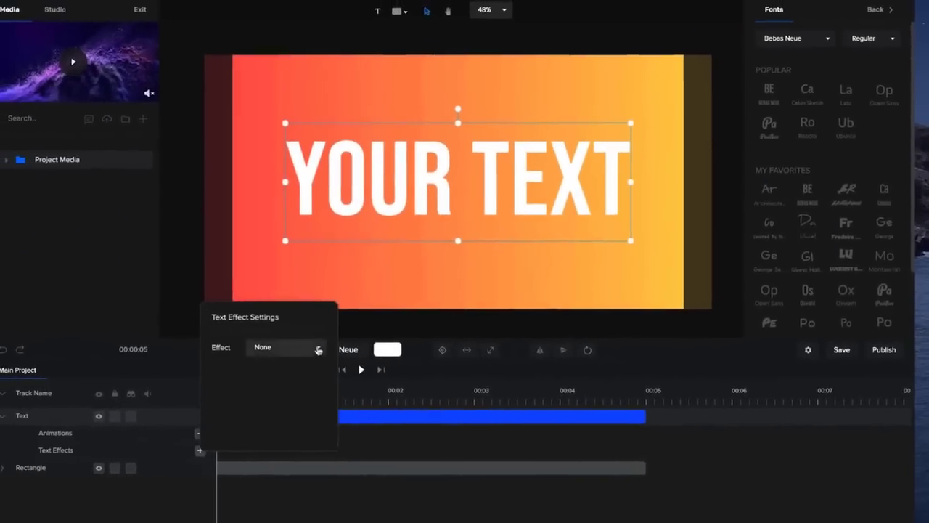
click(635, 167)
click(311, 383)
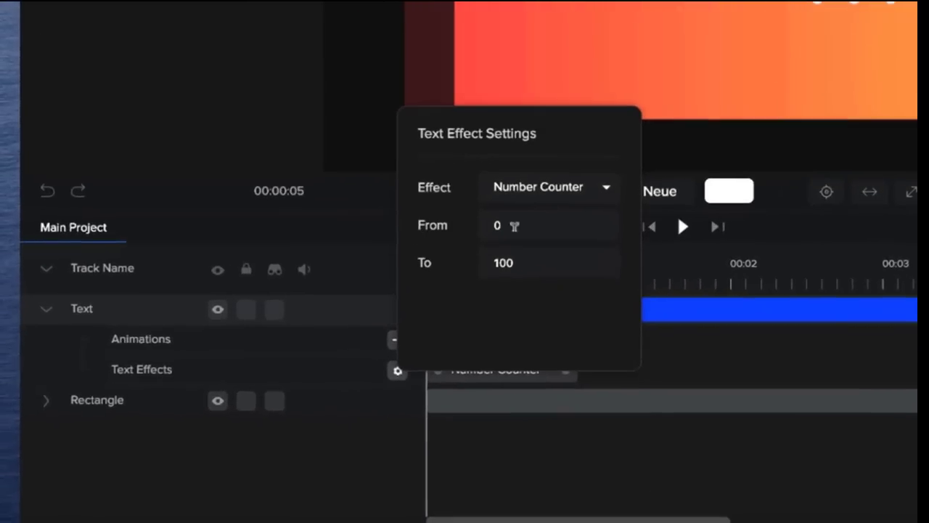
- Set the Number Counter effect to count from 5 to 0
double_click(499, 221)
text(5)
double_click(529, 258)
text(0)
click(701, 367)
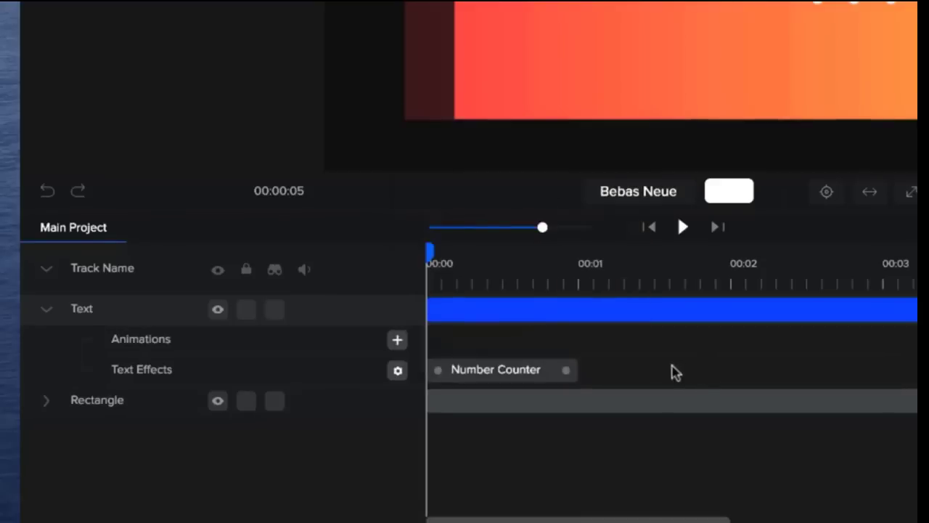
- Extend the Number Counter effect to the end of the five-second text clip and play the countdown
click(568, 369)
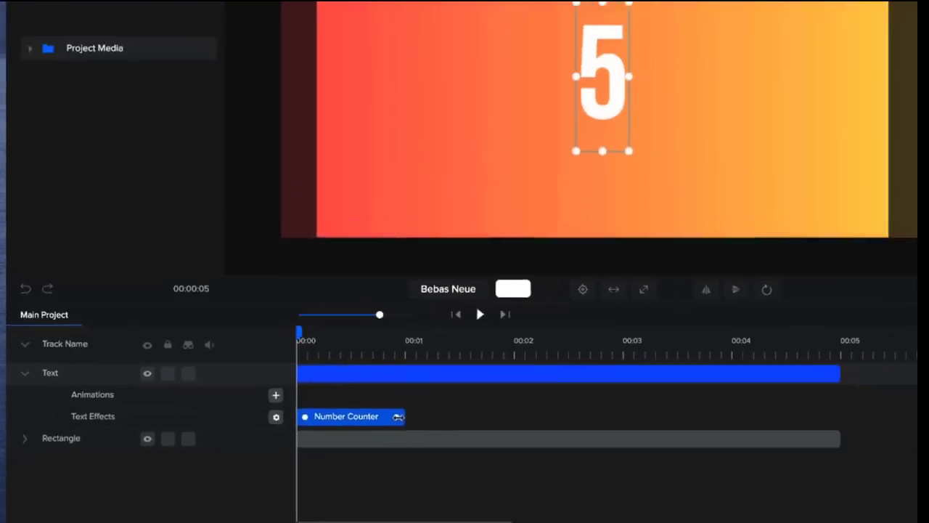
drag(400, 416, 797, 416)
click(803, 438)
drag(626, 450, 653, 450)
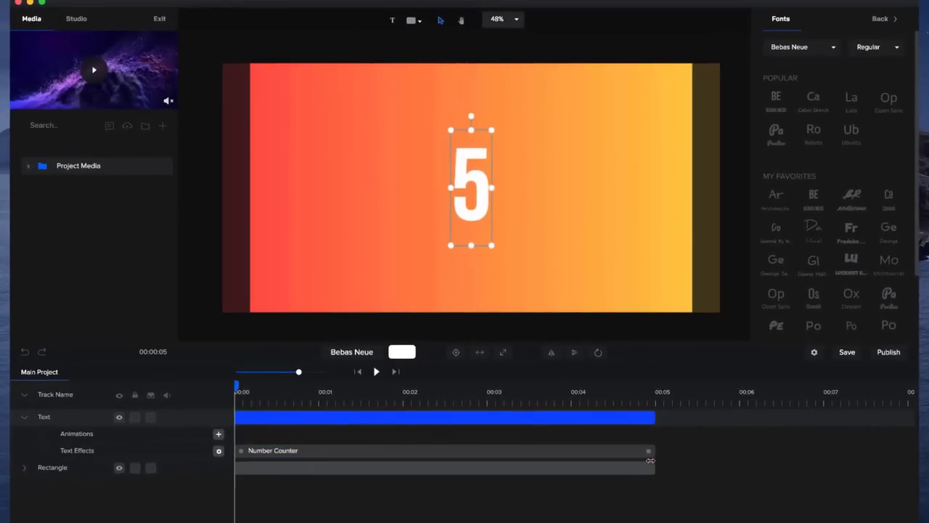
click(647, 451)
key(space)
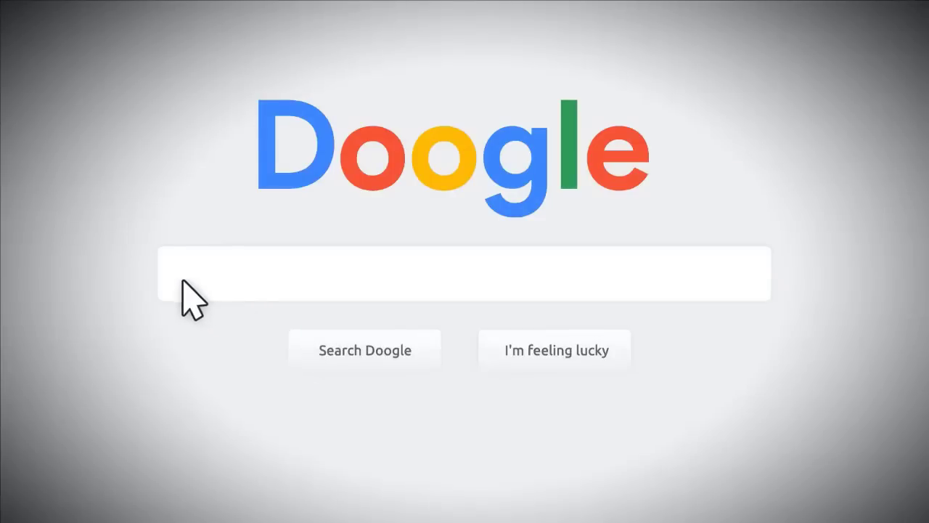
click(183, 282)
text(Are there any new updates inside CreateStudio?)
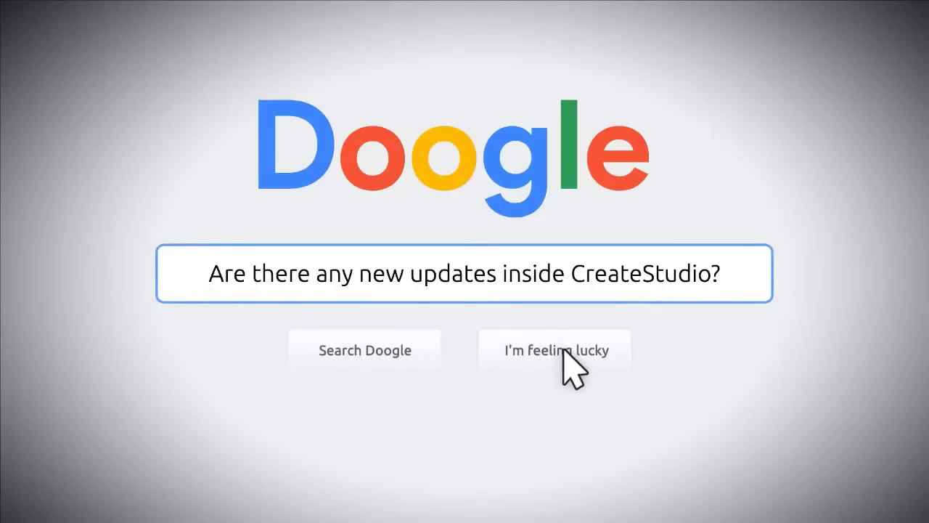
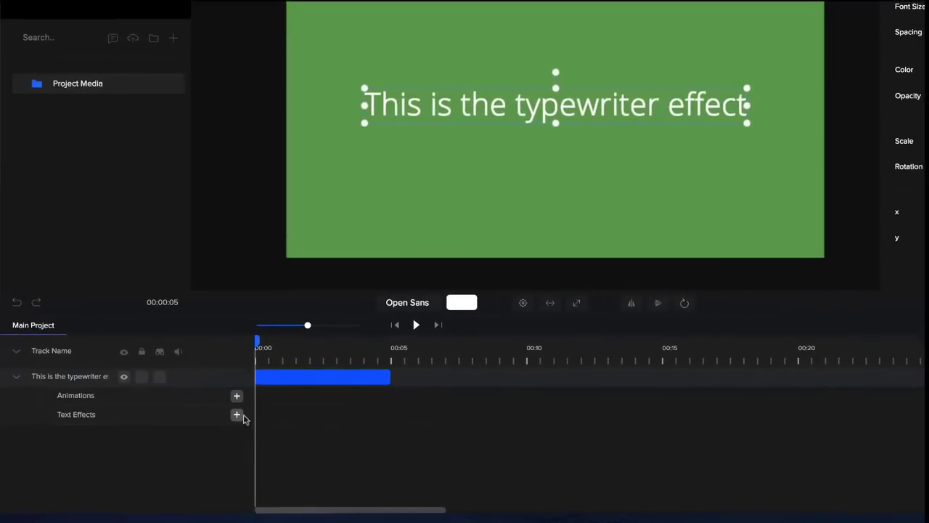
- Add a Typewriter text effect to the "This is the typewriter effect" text and preview it
click(237, 414)
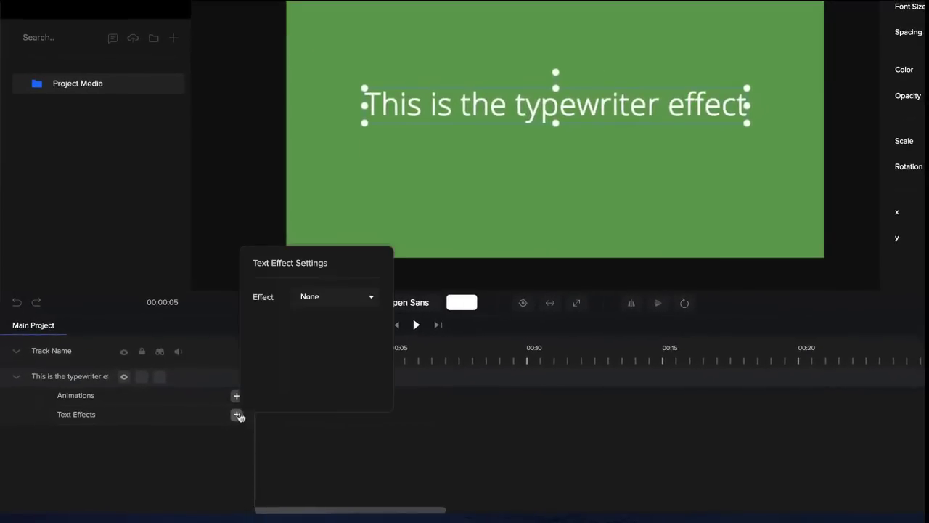
click(356, 303)
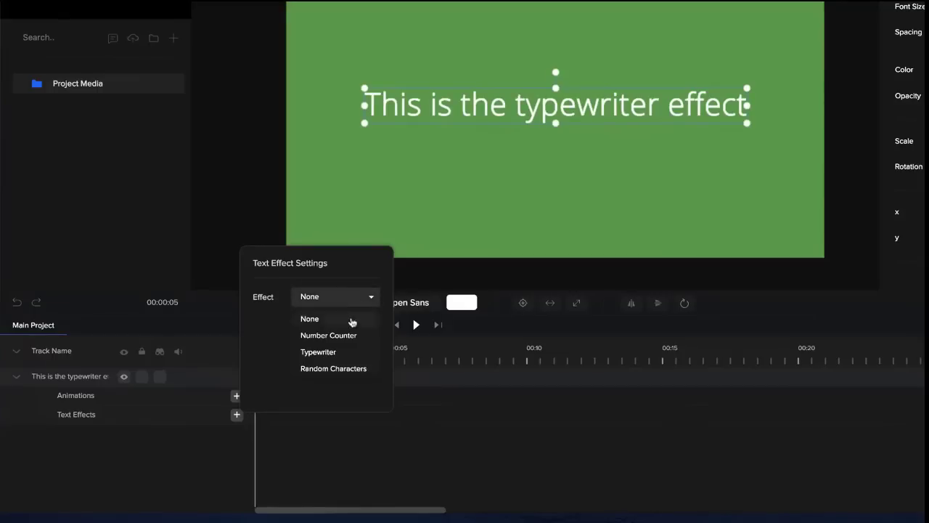
click(343, 354)
click(317, 423)
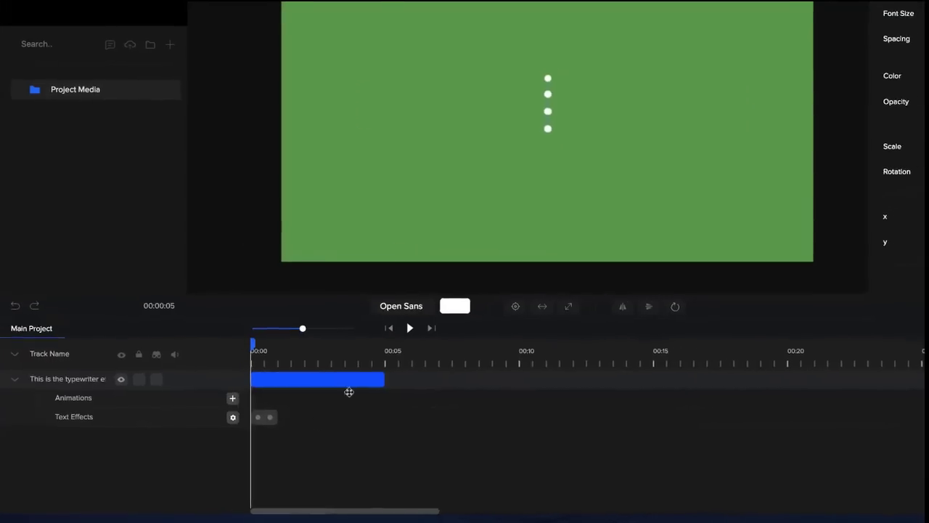
click(416, 324)
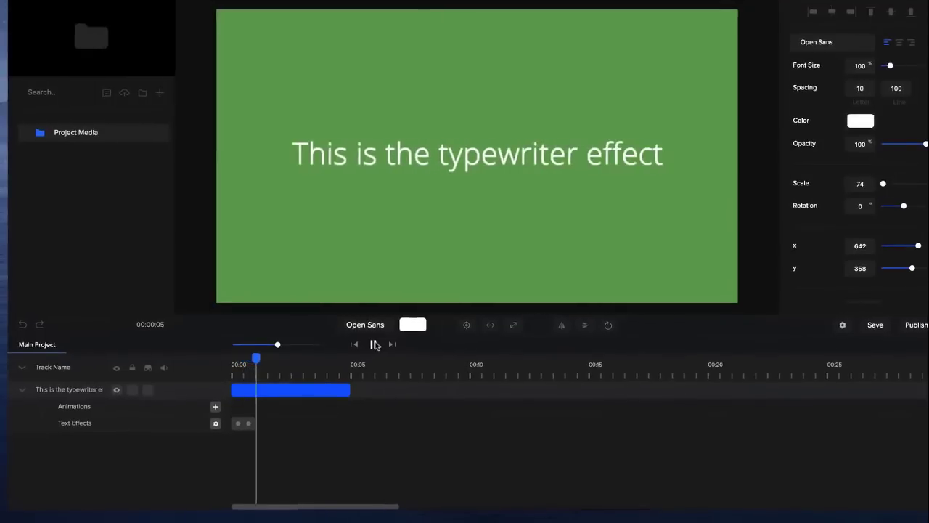
click(374, 344)
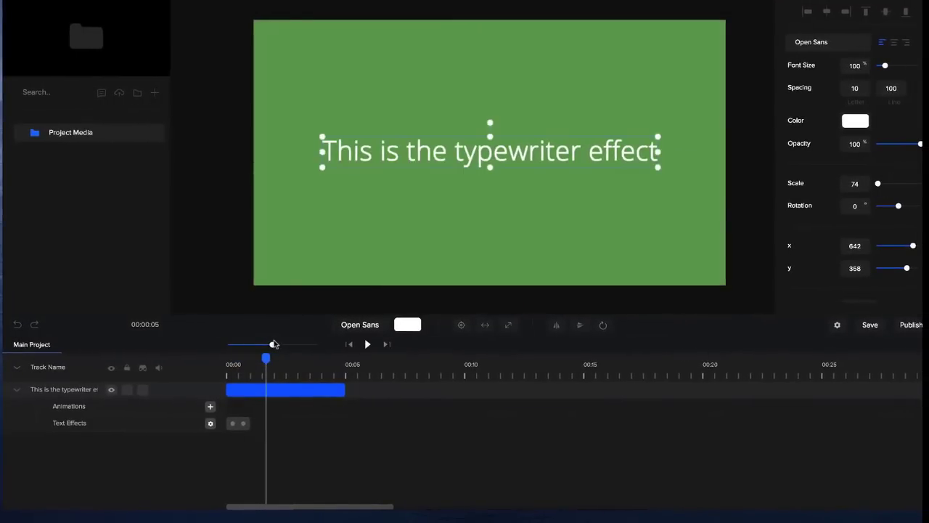
- Lengthen the Typewriter effect to about 2 seconds and play it from the start
drag(274, 343, 287, 344)
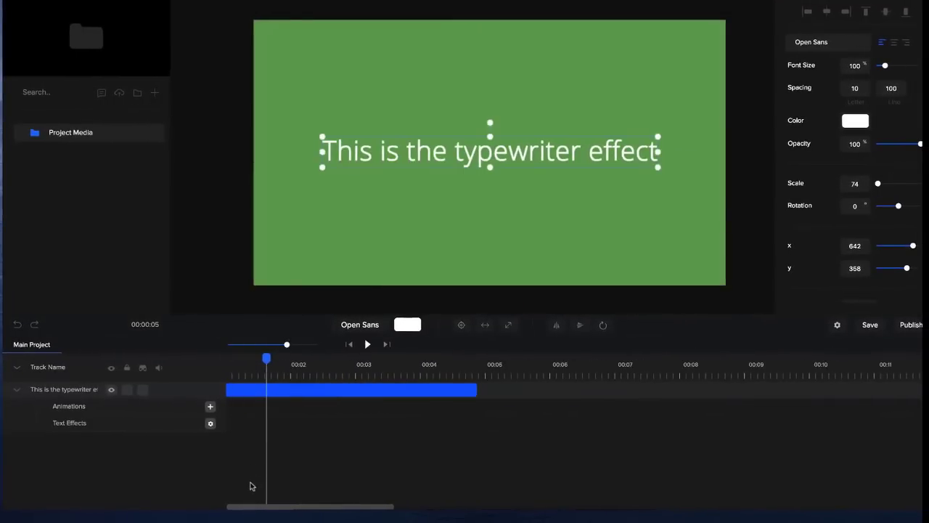
drag(246, 508, 241, 508)
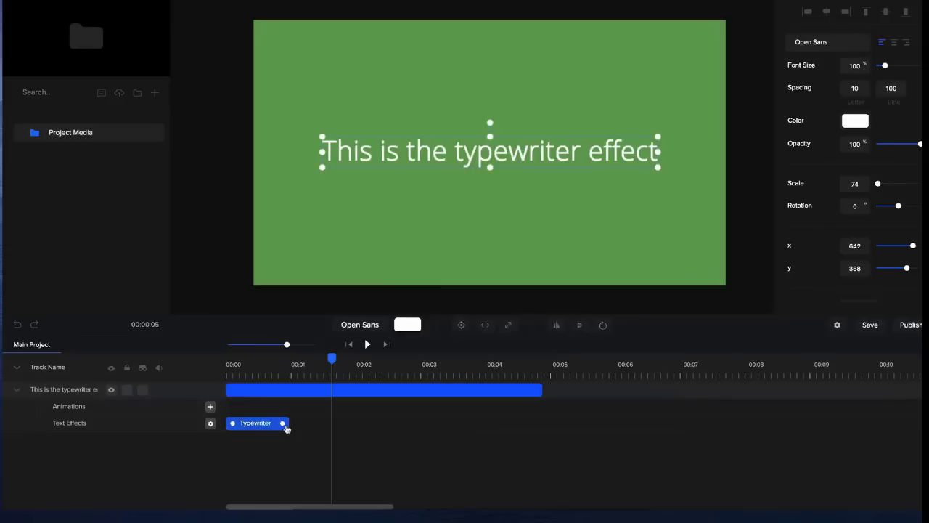
drag(285, 423, 356, 423)
click(350, 344)
click(368, 345)
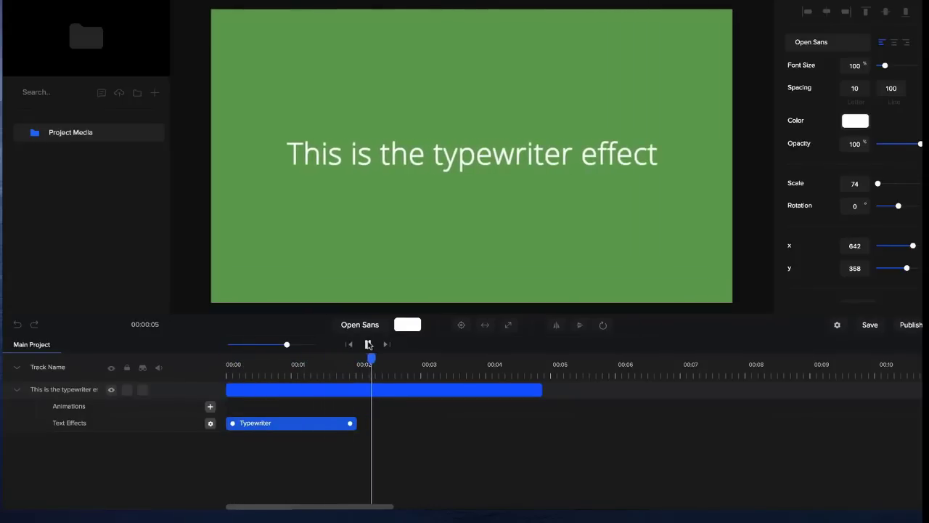
click(367, 344)
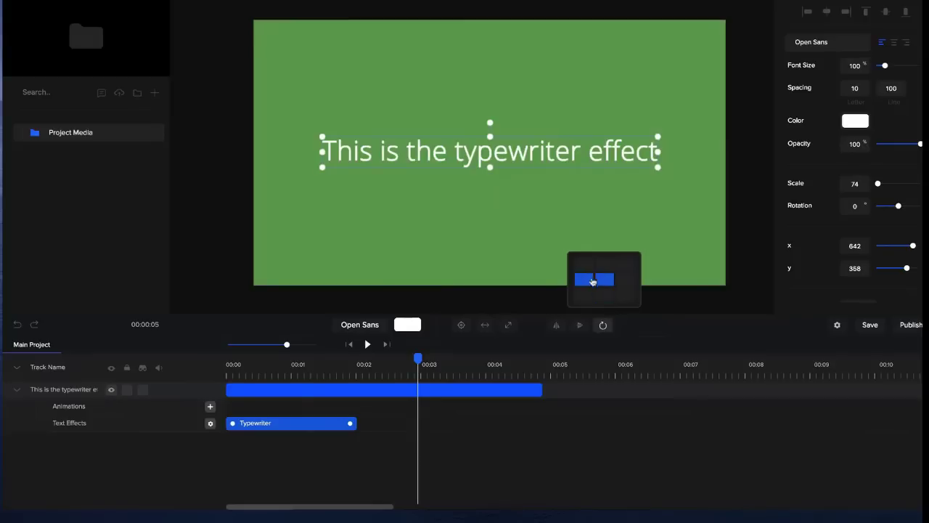
- Set the text's anchor point to its left edge and replay the typewriter animation from the start
click(584, 283)
drag(413, 358, 196, 358)
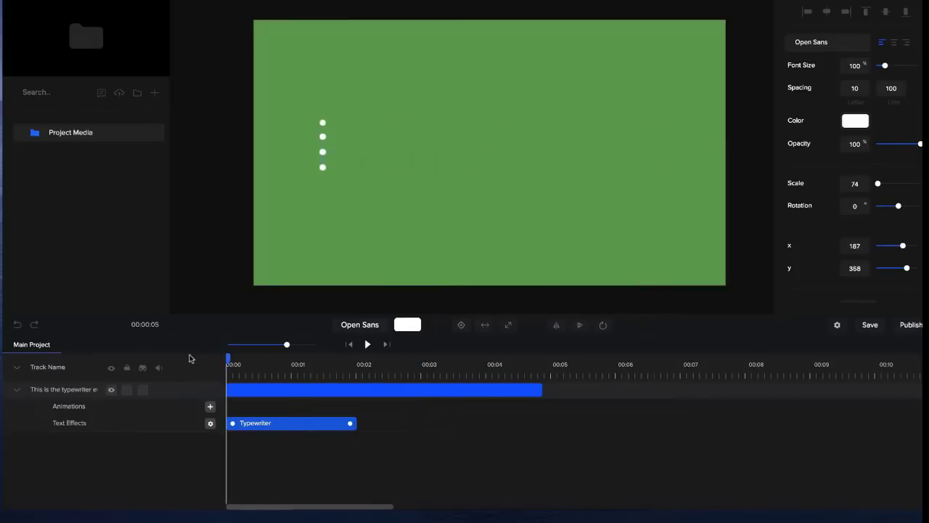
key(space)
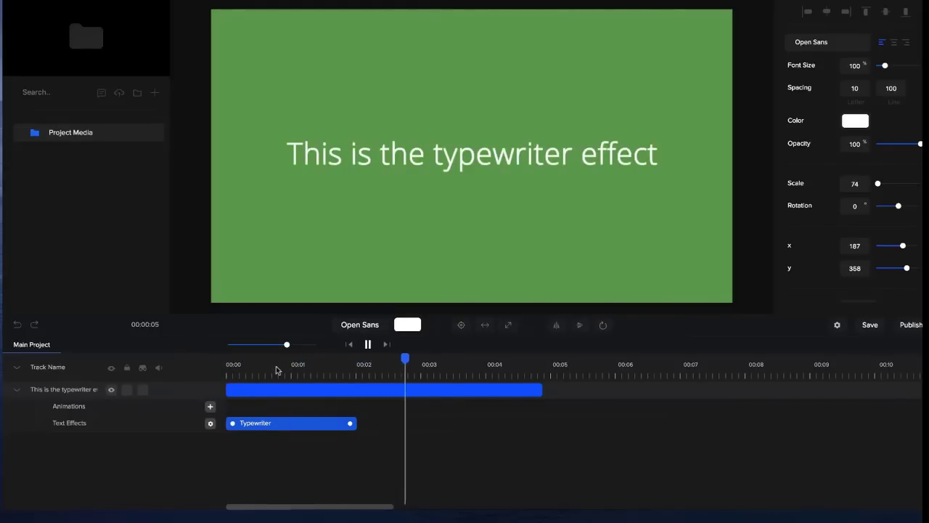
key(space)
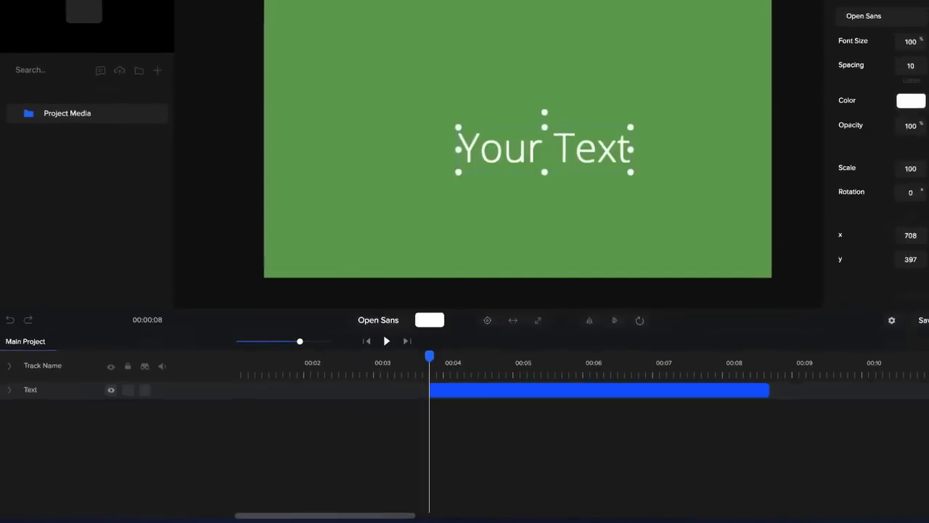
- Move the "Your Text" clip to the start of the timeline and add a Number Counter text effect to it
drag(439, 390, 211, 391)
click(345, 364)
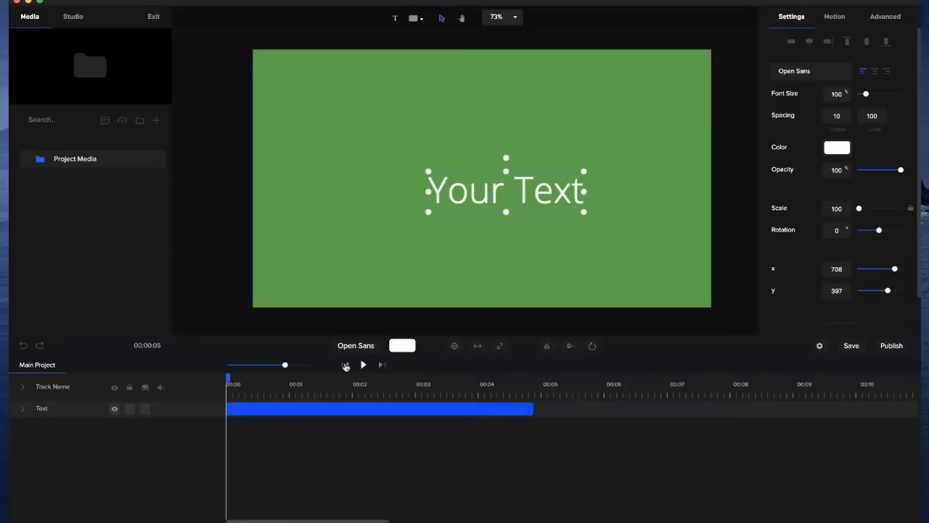
click(24, 410)
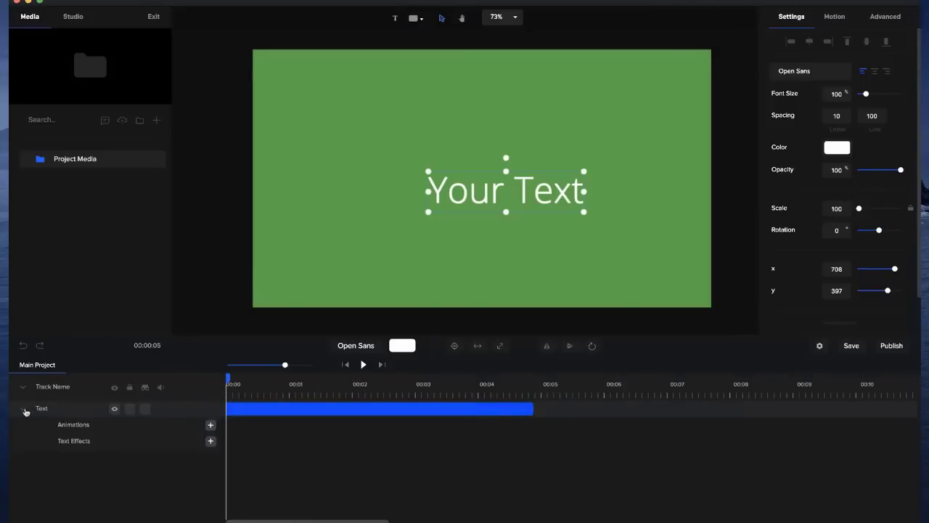
click(210, 441)
click(303, 346)
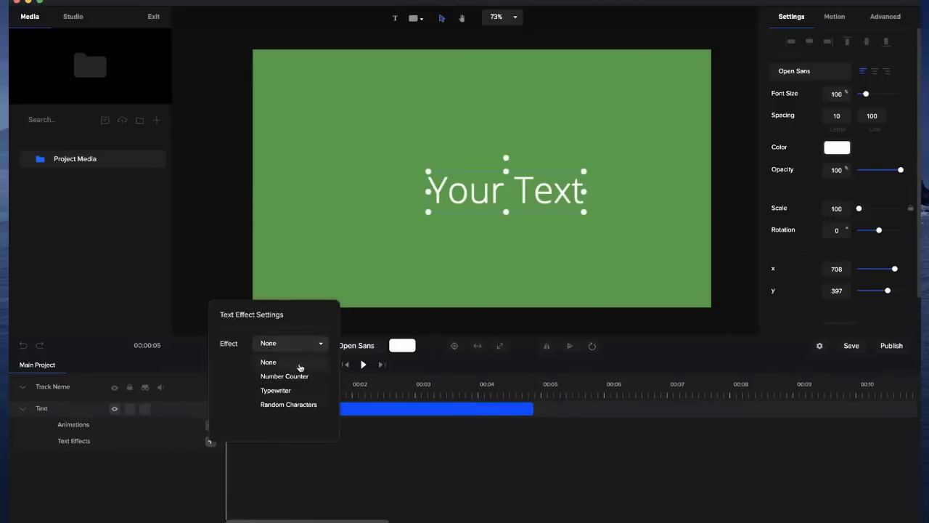
click(297, 377)
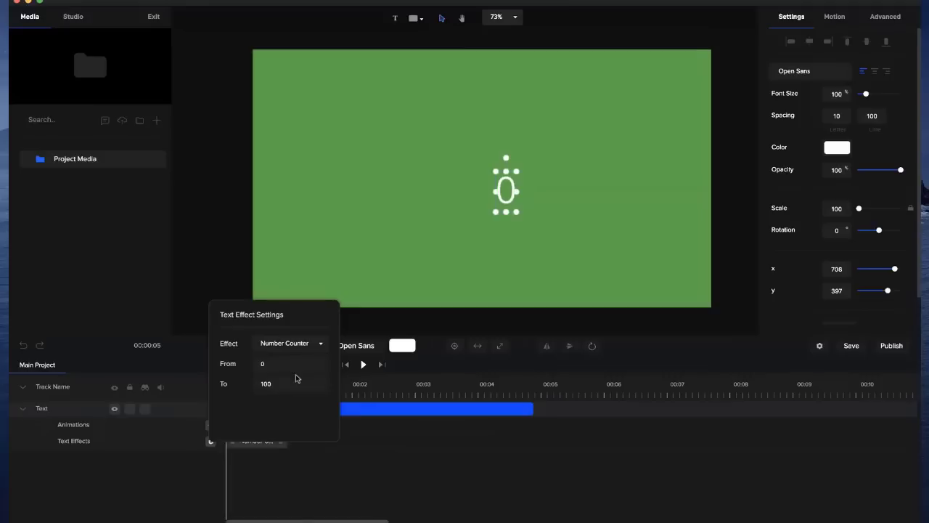
- Centre the counter text on the canvas and set it to count from 50 to 24765
click(454, 346)
click(238, 444)
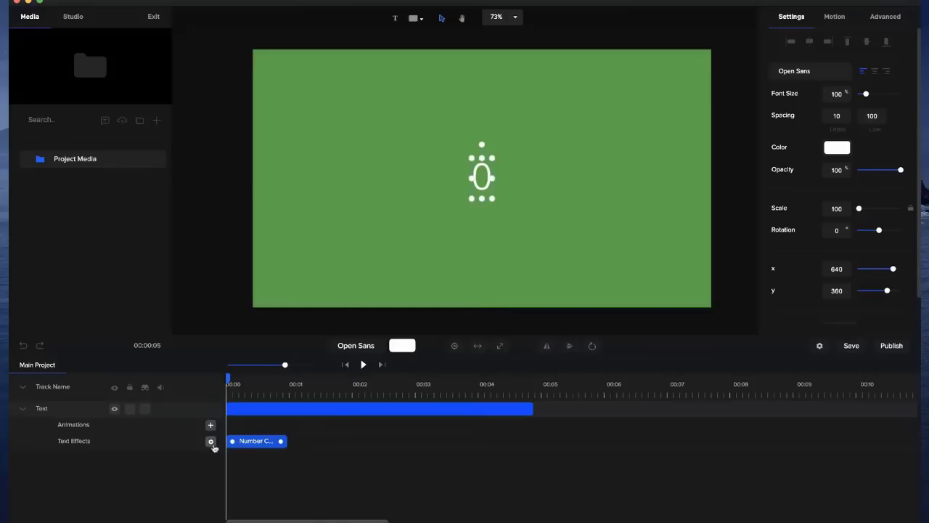
click(211, 442)
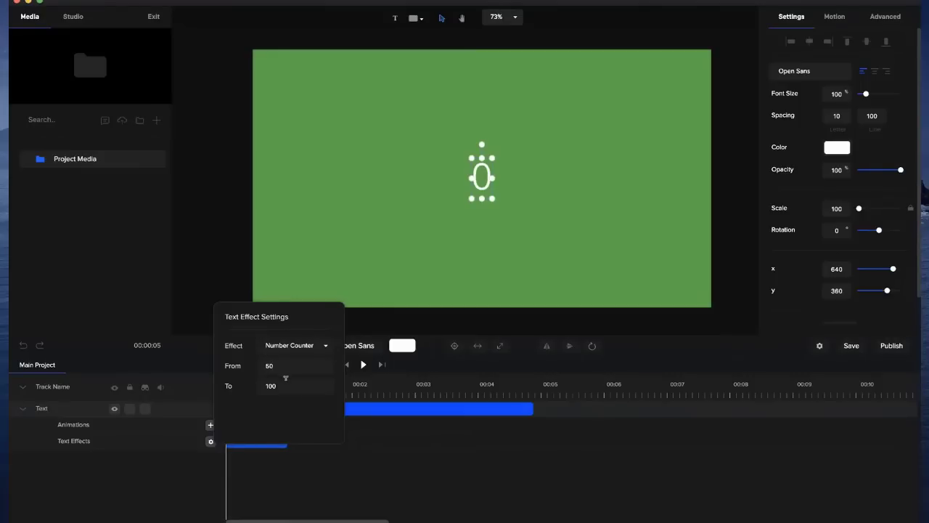
click(287, 384)
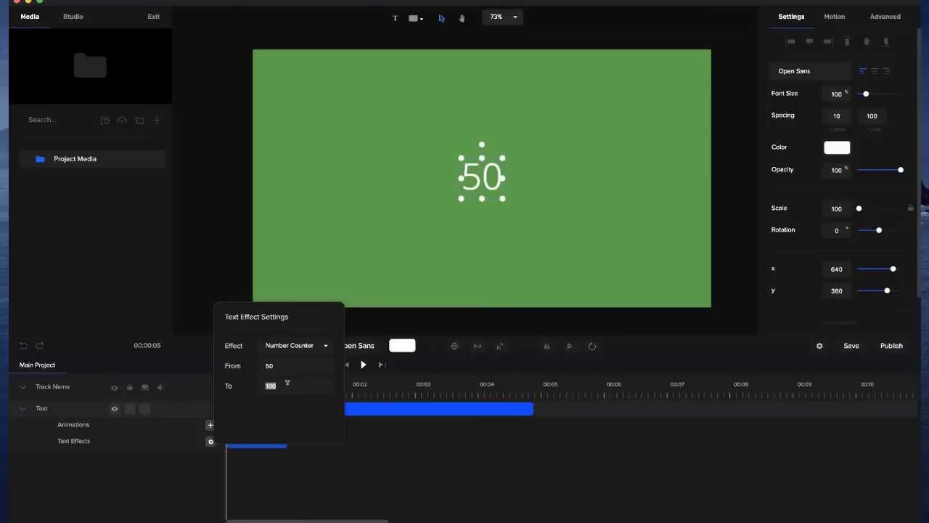
text(24765)
click(340, 476)
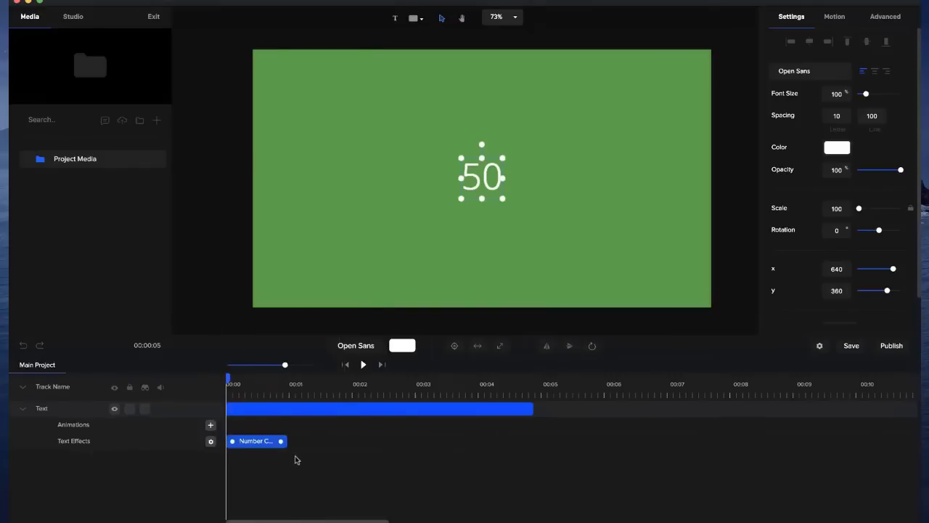
- Lengthen the Number Counter effect to about 3 seconds and preview the count
drag(282, 441, 412, 441)
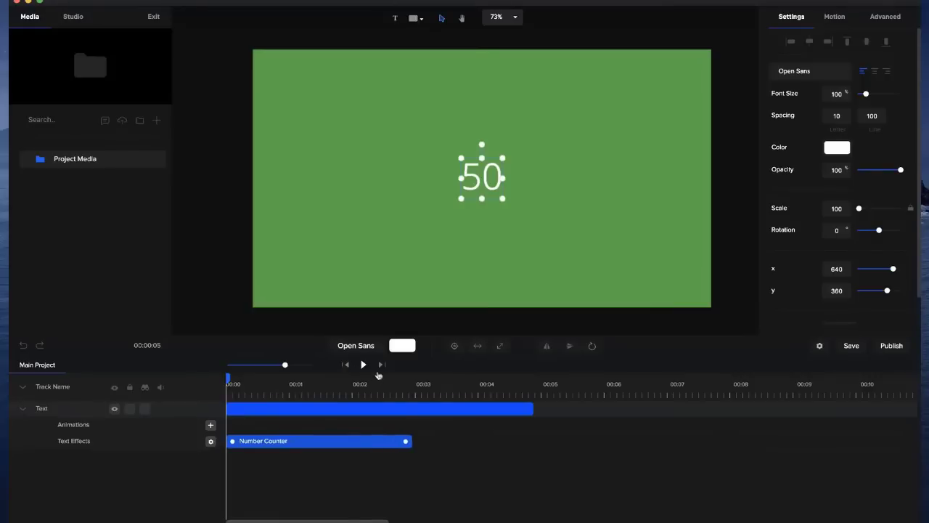
click(364, 365)
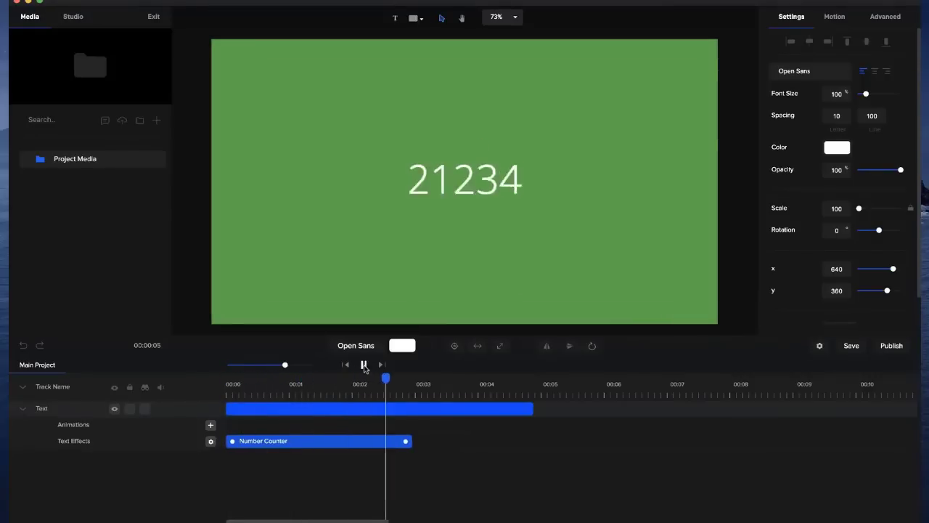
click(363, 365)
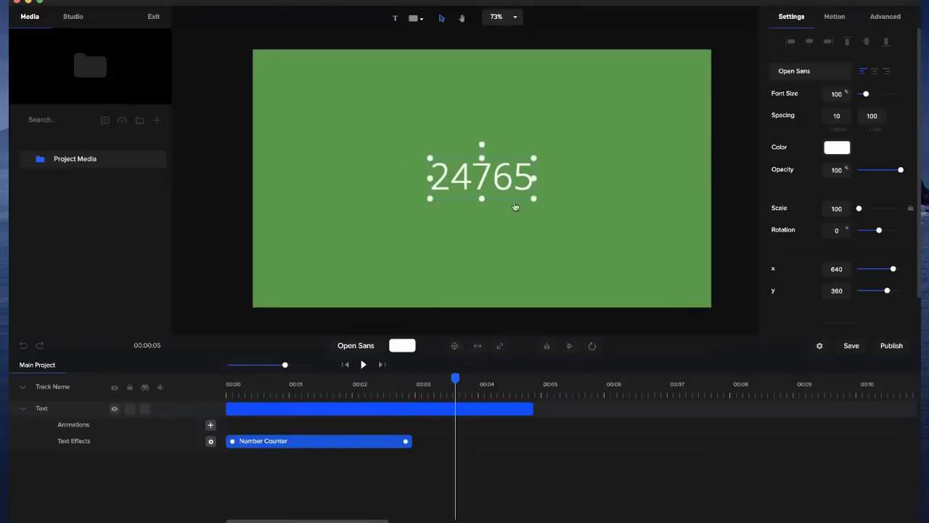
- Enlarge the counter text to a scale of about 233 and change its font to Bebas Neue
drag(535, 155, 655, 91)
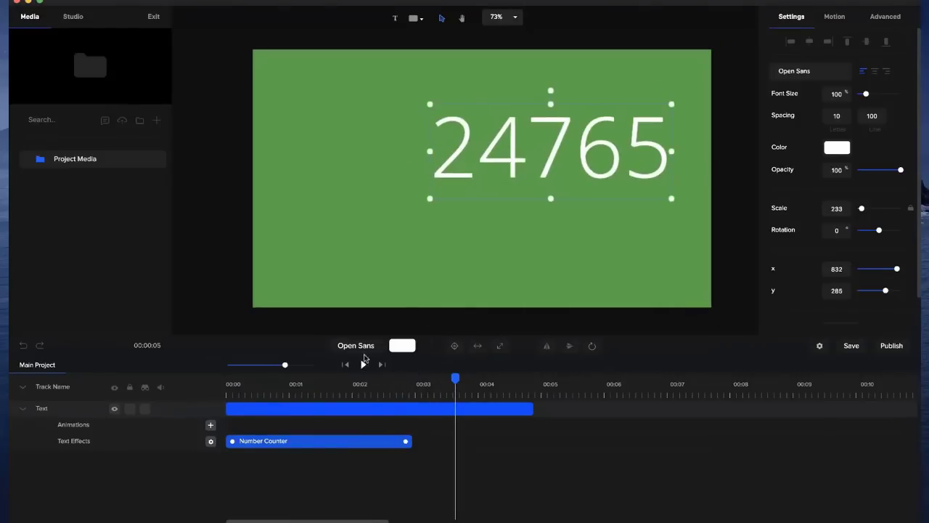
click(794, 70)
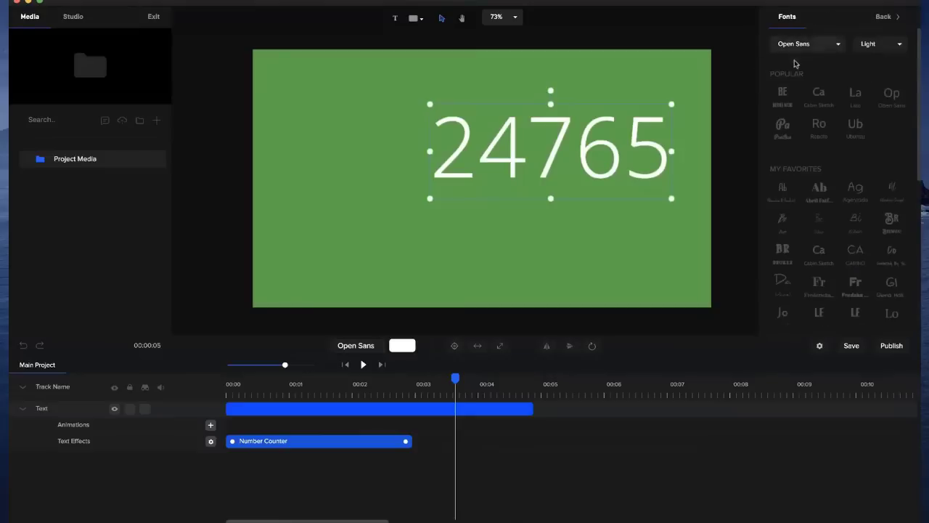
click(783, 96)
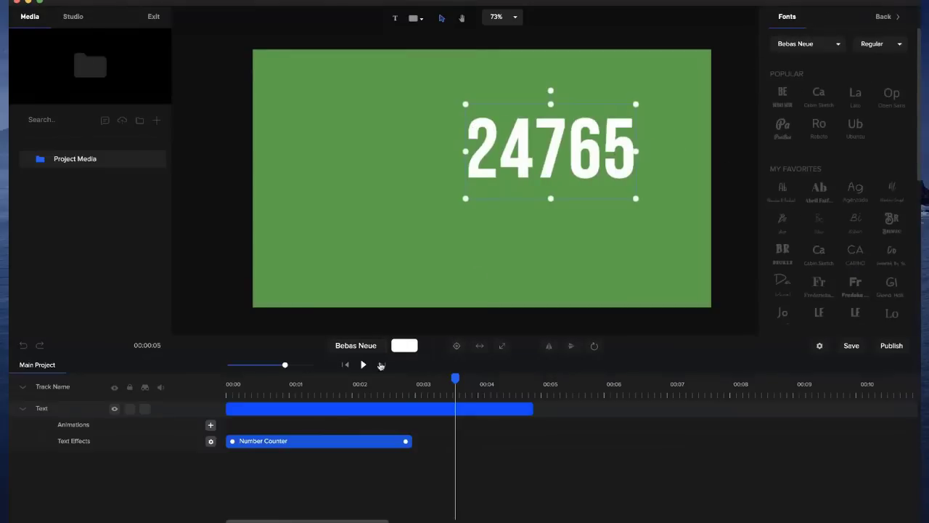
- Centre the enlarged counter text on the canvas and play the count from the start
click(457, 346)
click(345, 364)
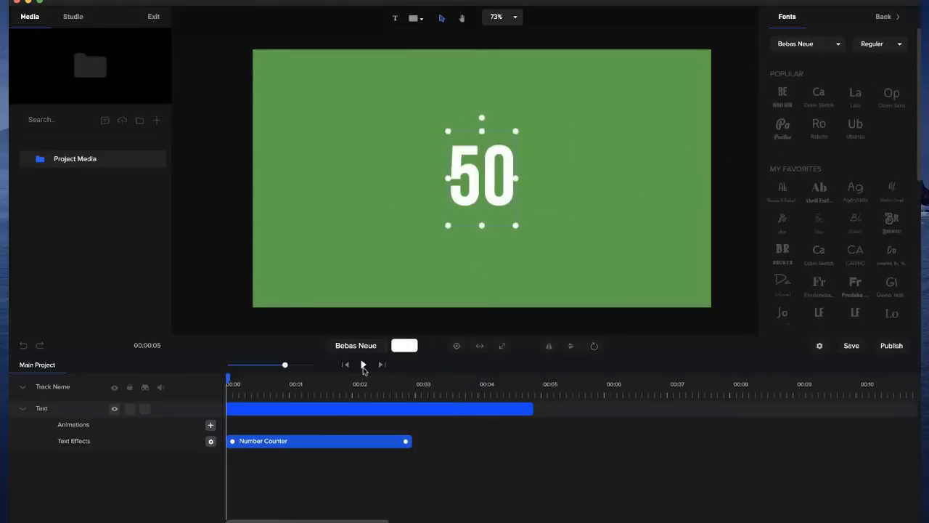
click(363, 364)
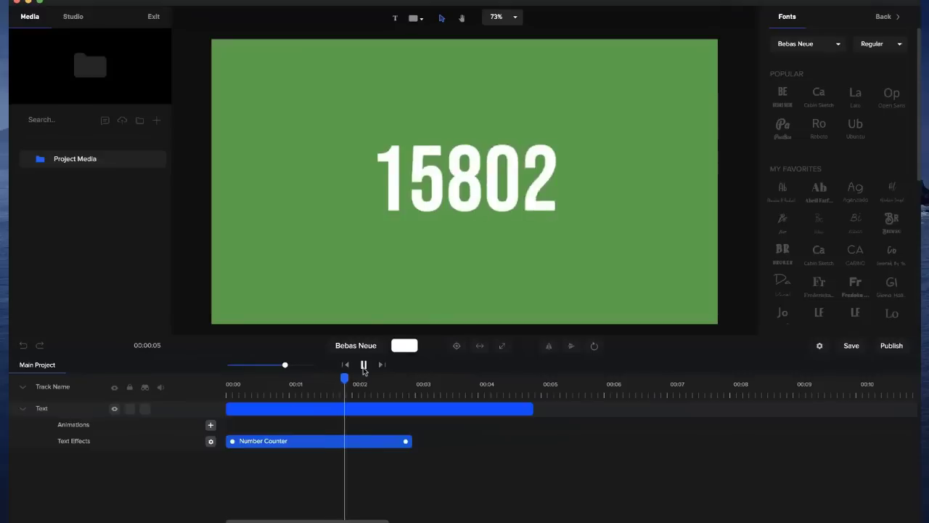
click(364, 366)
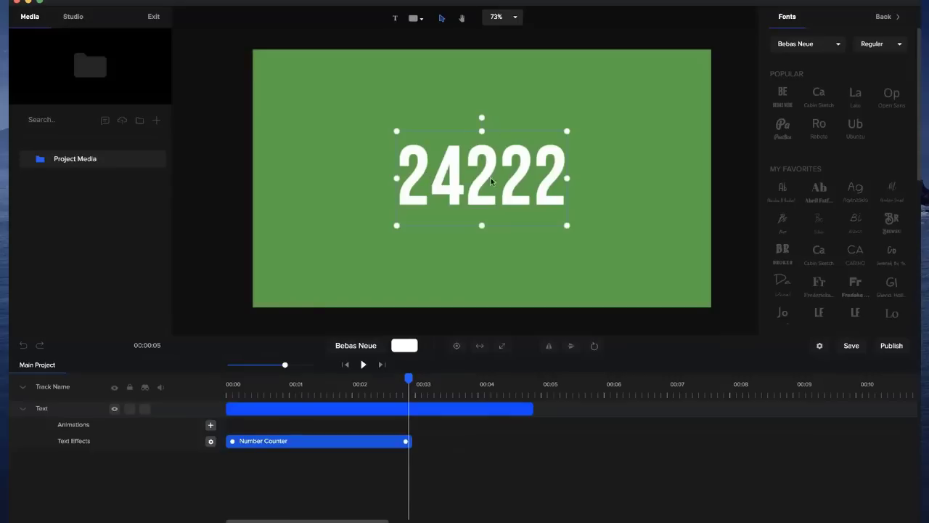
- Delete the number counter text layer and return the playhead to the start of the timeline
click(360, 408)
key(Delete)
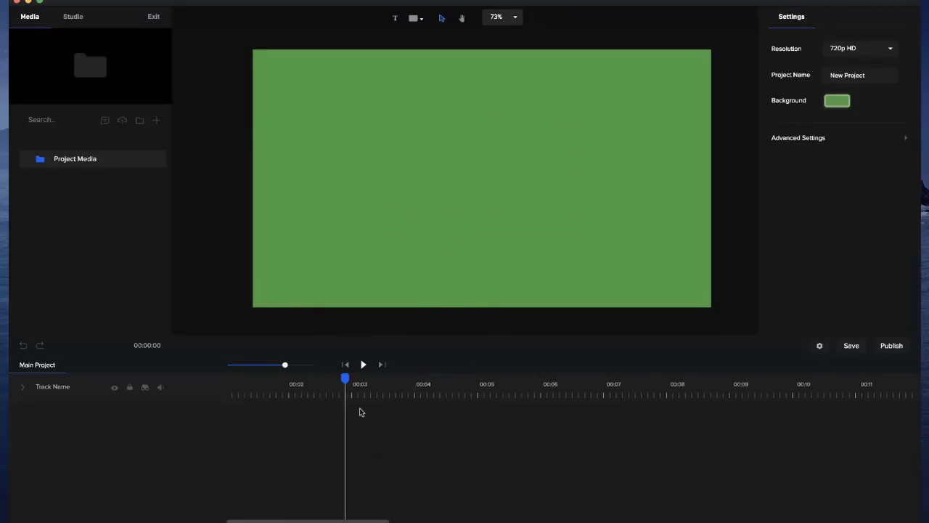
click(348, 365)
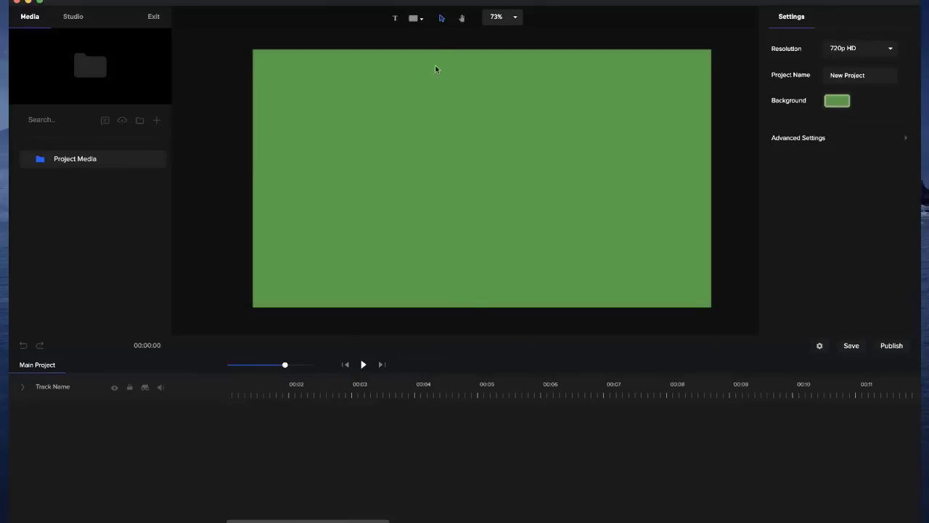
- Add a new text layer near the middle of the canvas reading "THIS IS COOL"
click(397, 24)
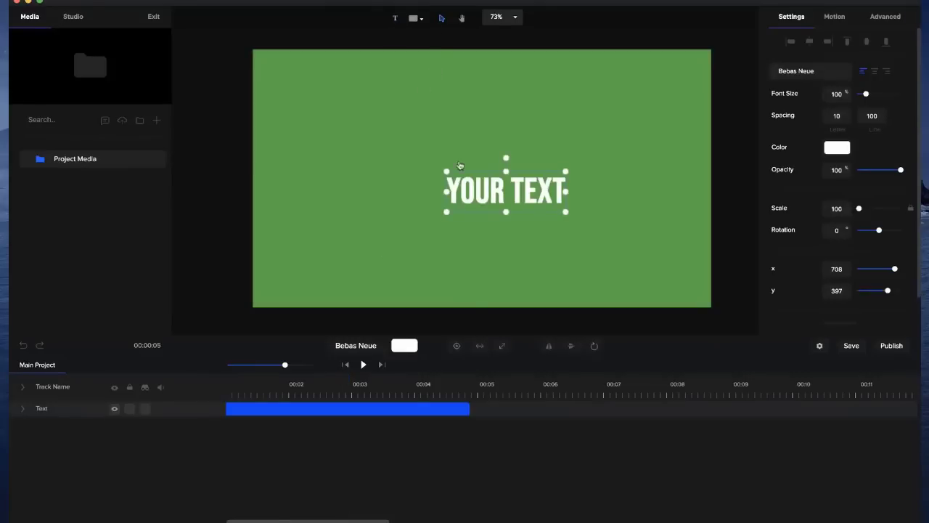
drag(501, 190, 489, 189)
double_click(489, 189)
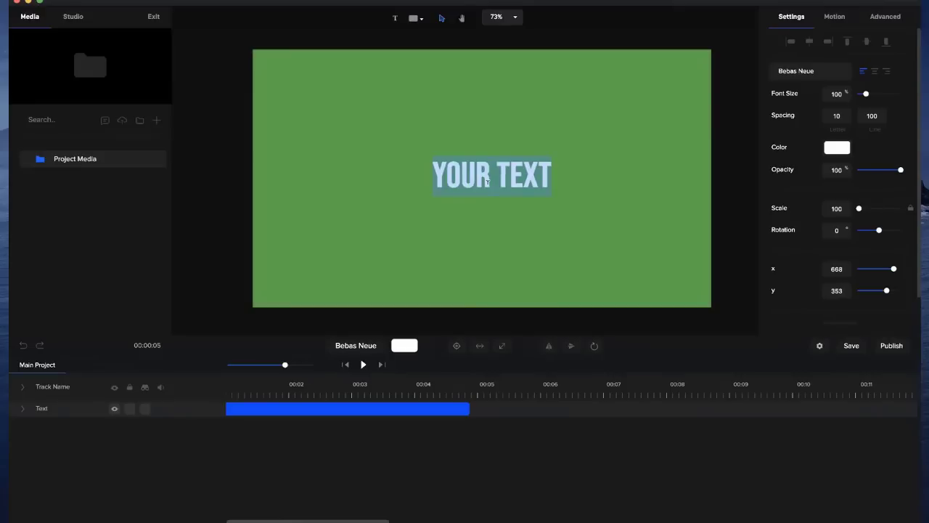
text(THIS IS COOL)
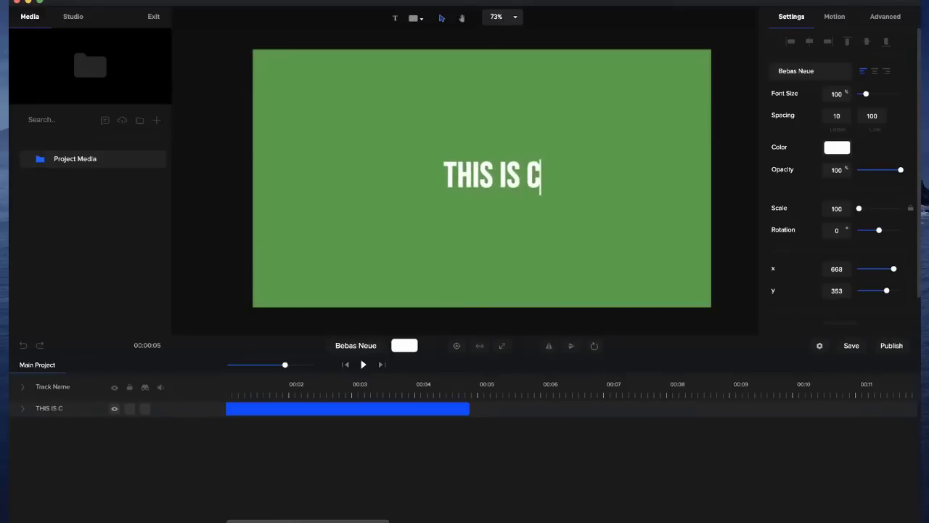
click(508, 224)
- Enlarge the "THIS IS COOL" text to a scale of about 152 and centre it on the canvas
click(494, 174)
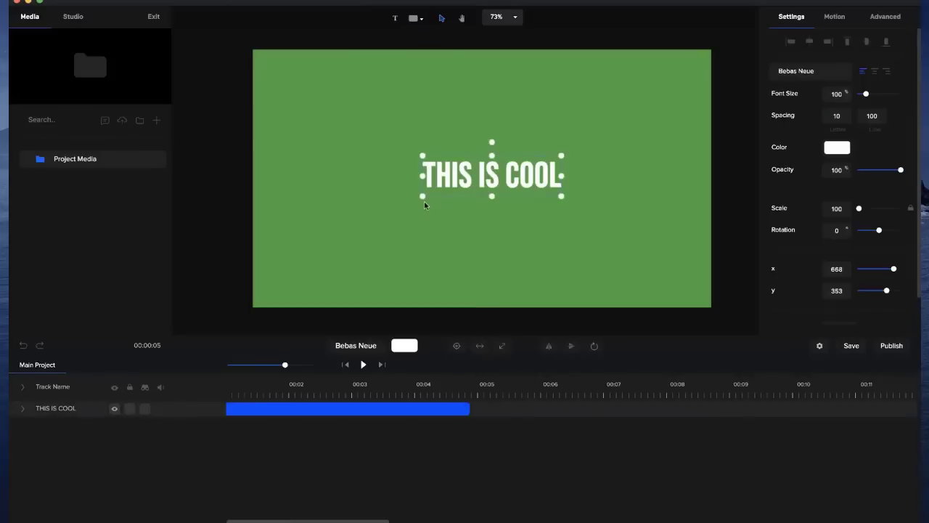
drag(422, 197, 355, 222)
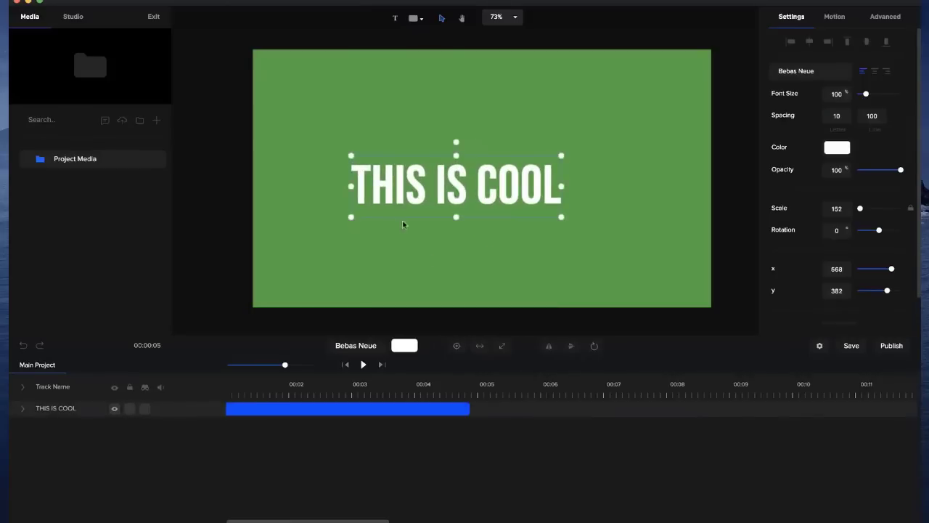
click(456, 345)
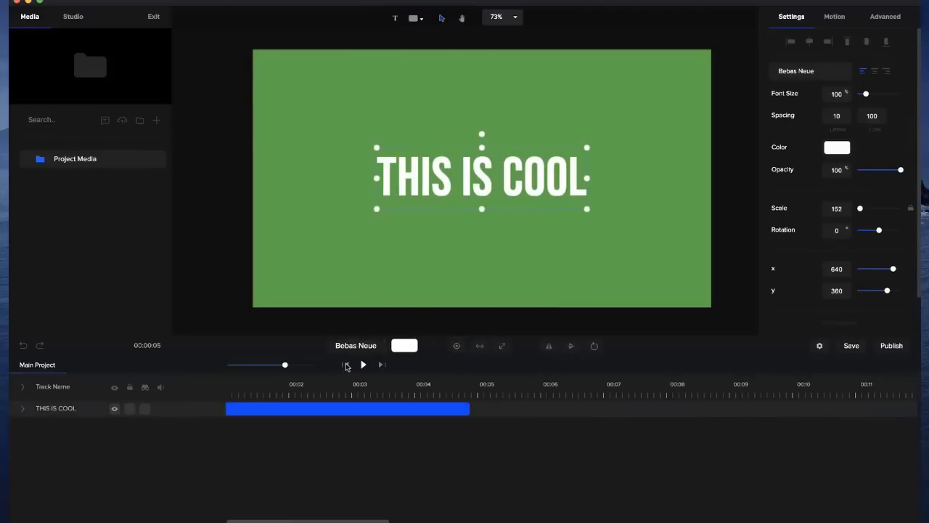
- Apply the Random Characters text effect to the "THIS IS COOL" layer and preview it
drag(284, 366, 302, 365)
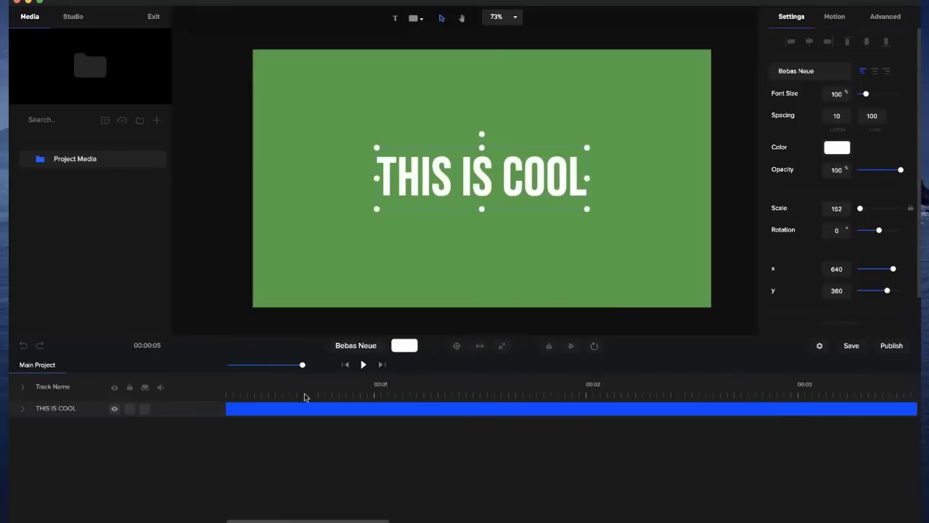
scroll(240, 407, left, 3)
click(271, 408)
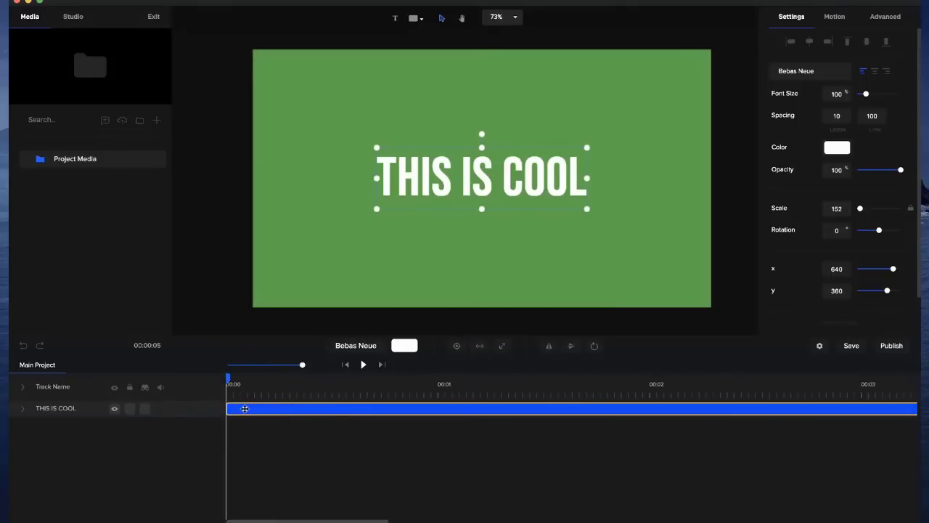
click(25, 410)
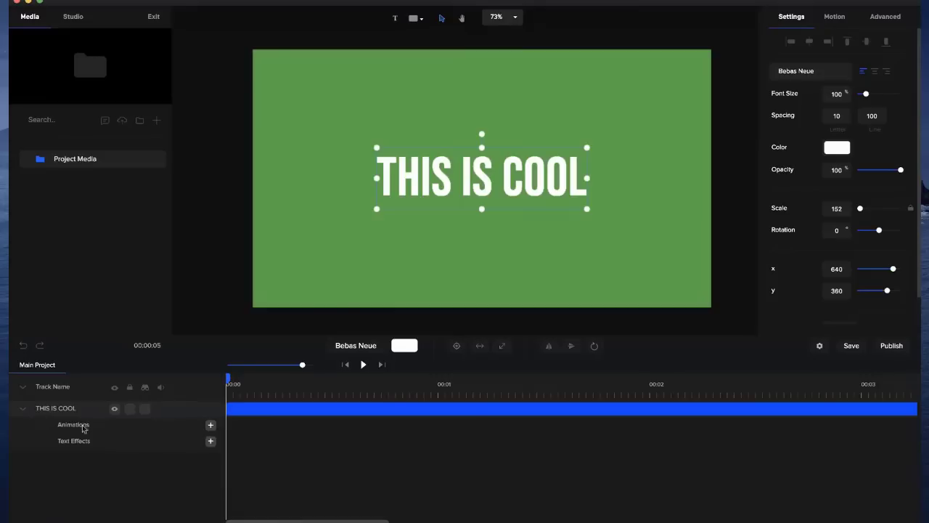
click(211, 441)
click(310, 344)
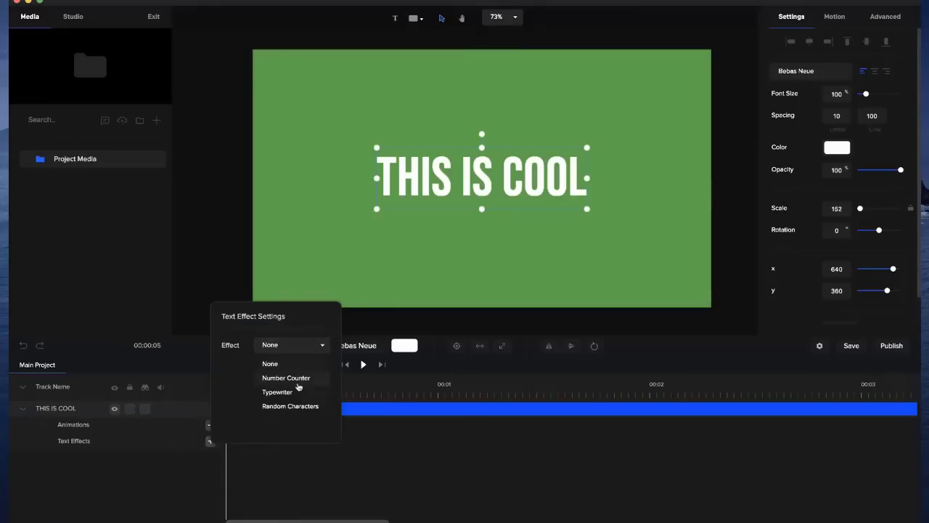
click(290, 407)
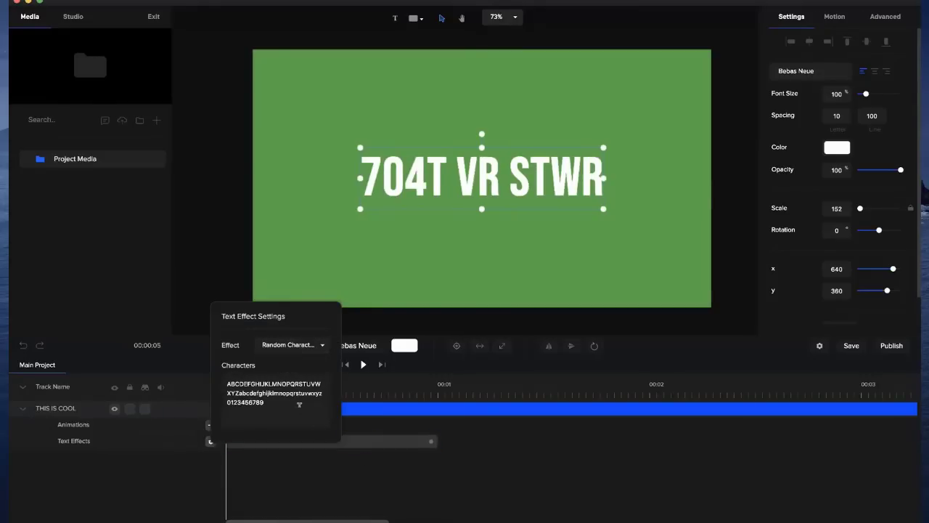
click(295, 463)
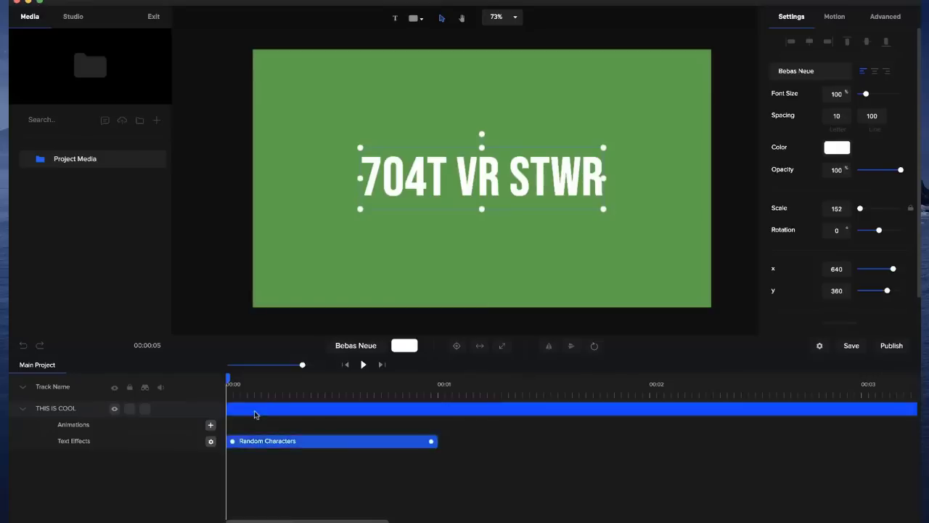
key(space)
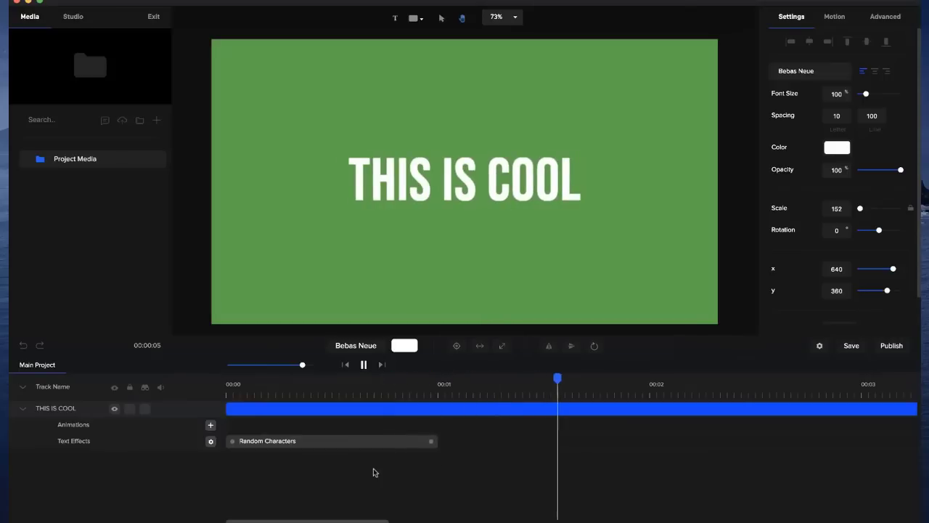
key(space)
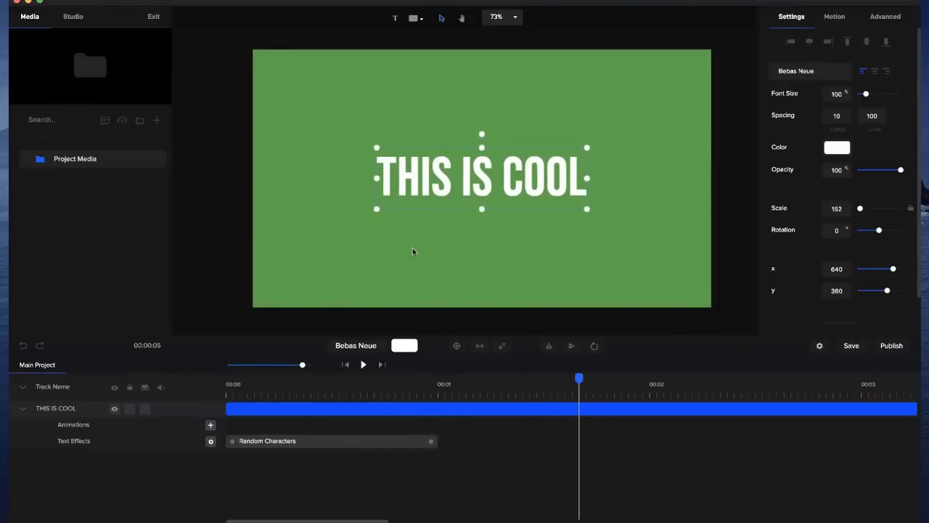
- Replace the Random Characters effect's character set with symbols such as %£@&*(^$! and play the effect from the start
click(210, 442)
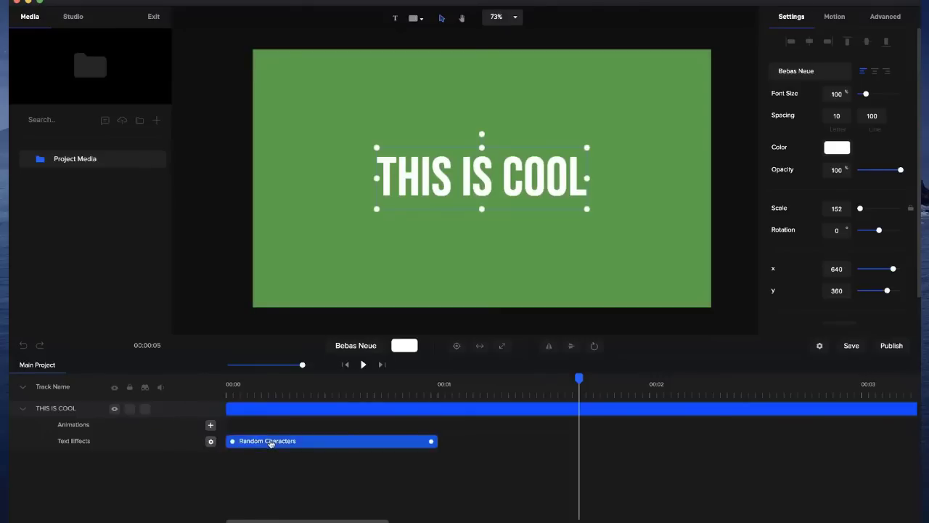
click(211, 442)
drag(269, 400, 227, 374)
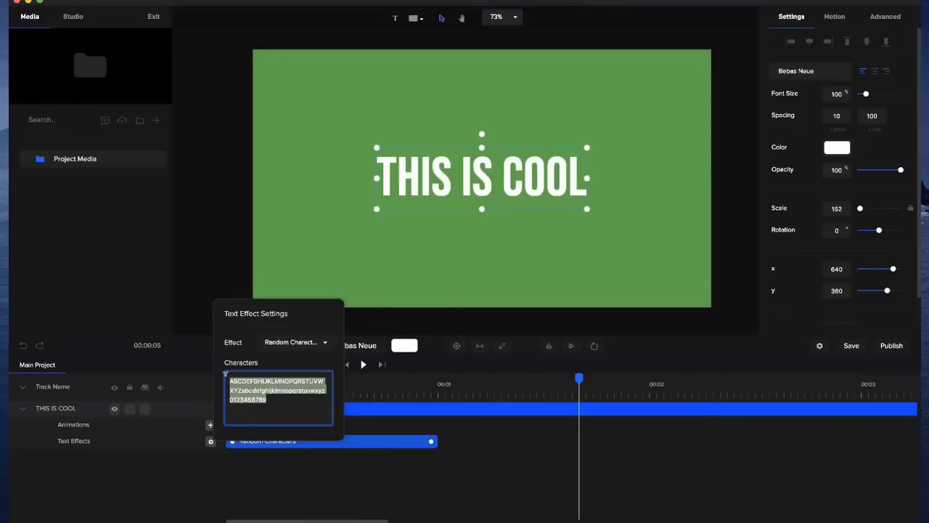
text(%£@&*(^%$£@!^%^(*&T%$%£@)
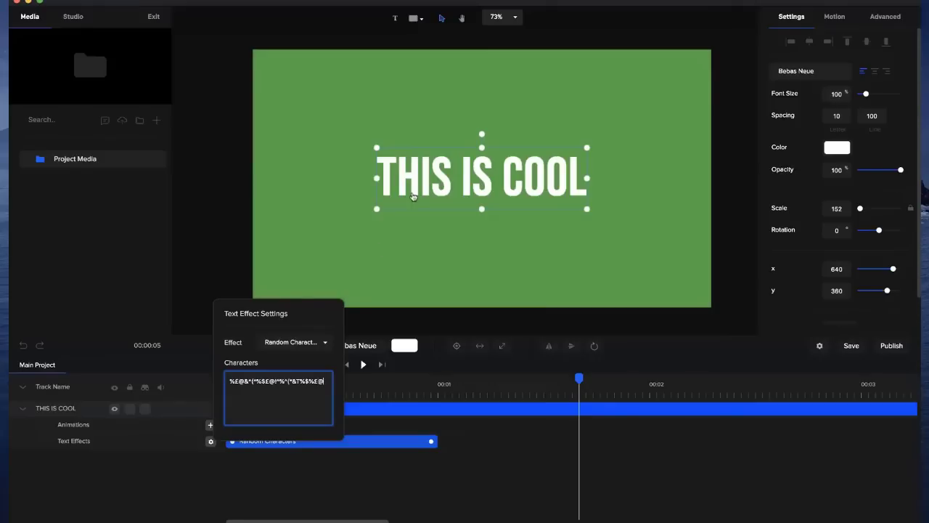
click(471, 283)
click(344, 374)
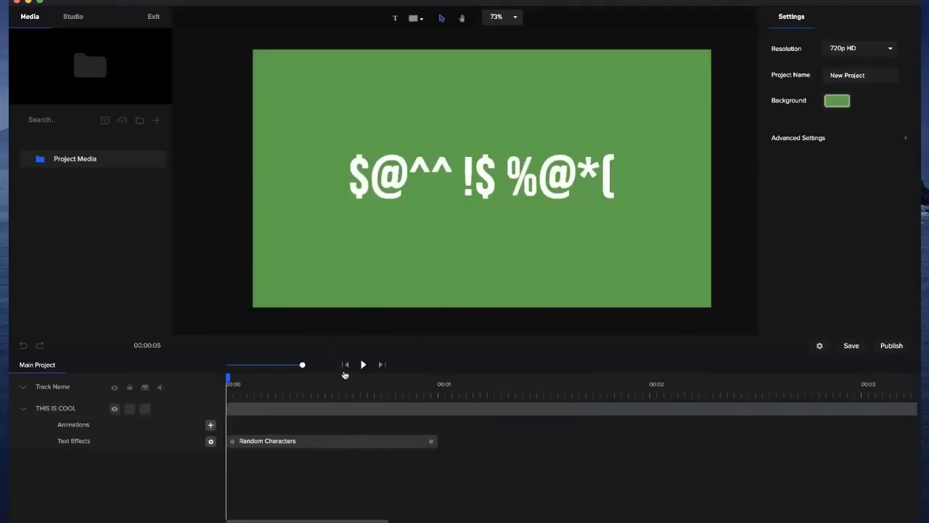
click(363, 366)
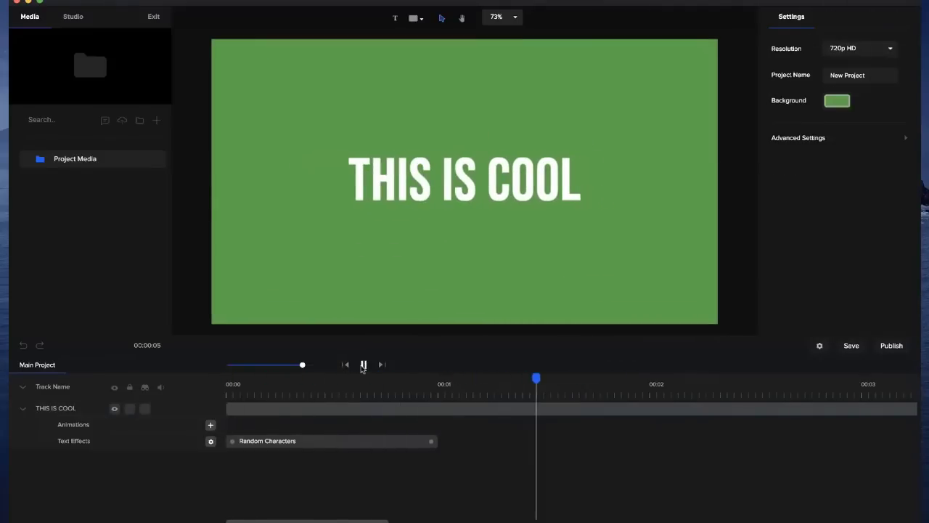
- Change the Random Characters effect's character set to 187676r6r98w0er0i09 and play the effect from the start
click(323, 409)
click(286, 441)
click(210, 440)
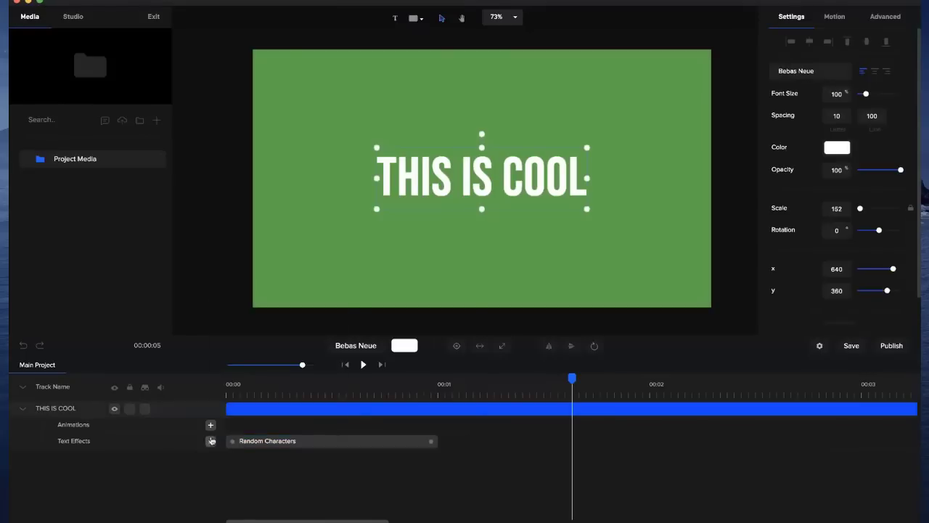
click(271, 371)
key(ctrl+a)
text(1)
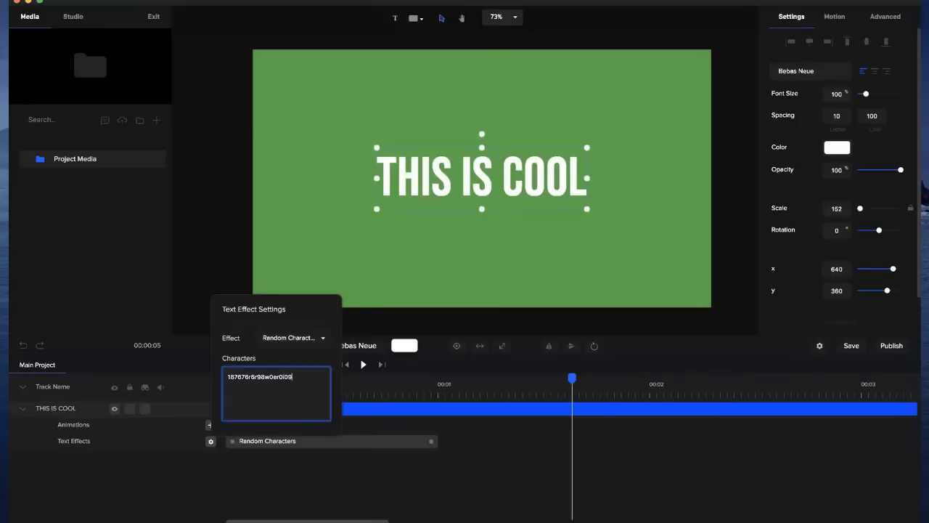
click(308, 466)
click(345, 364)
click(363, 364)
click(363, 364)
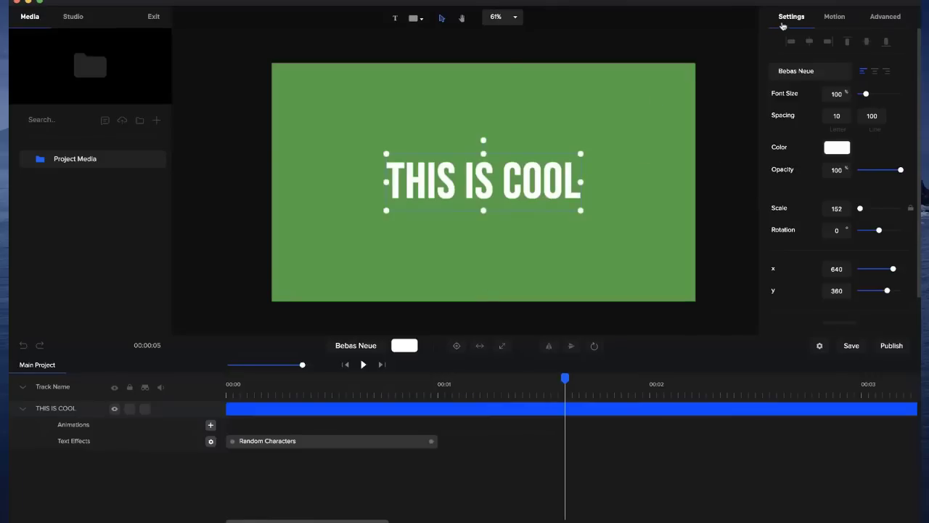
- Turn on the Right to Left option for the text and replace its wording with "hello"
scroll(797, 124, down, 2)
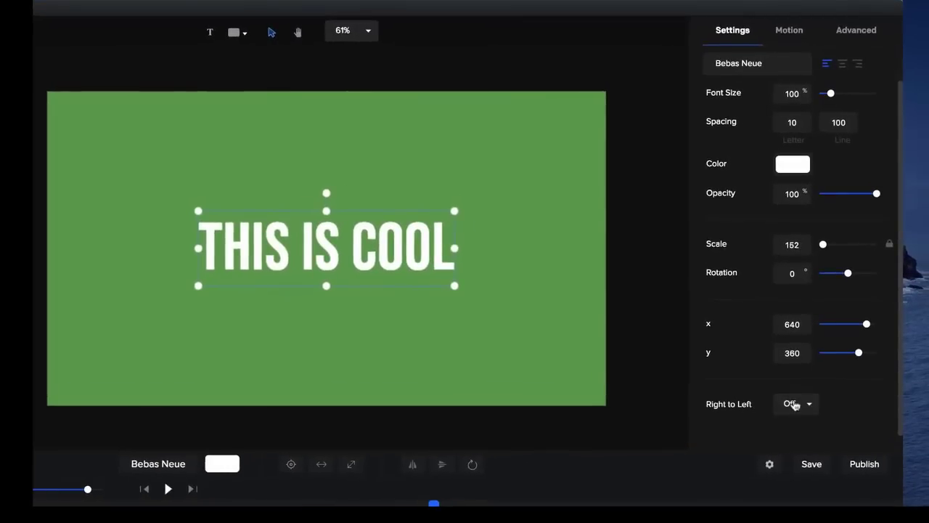
click(795, 405)
click(796, 360)
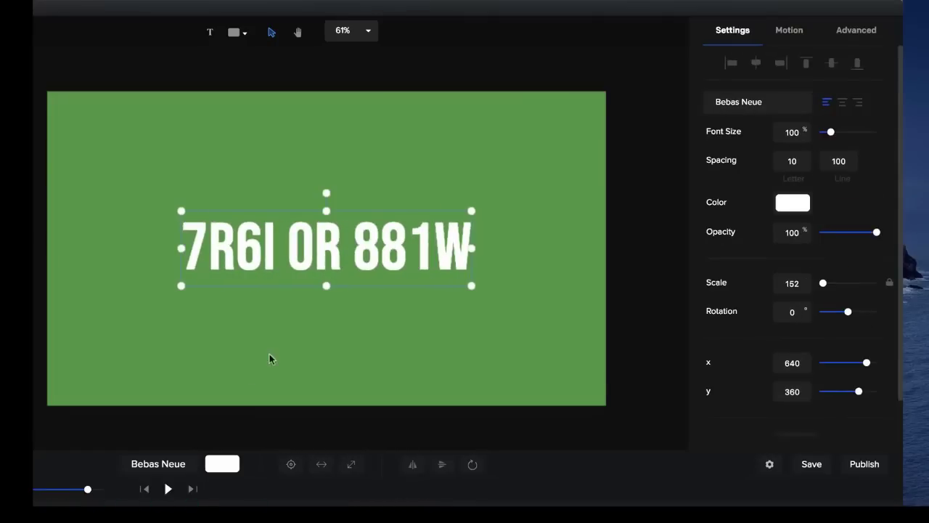
double_click(356, 237)
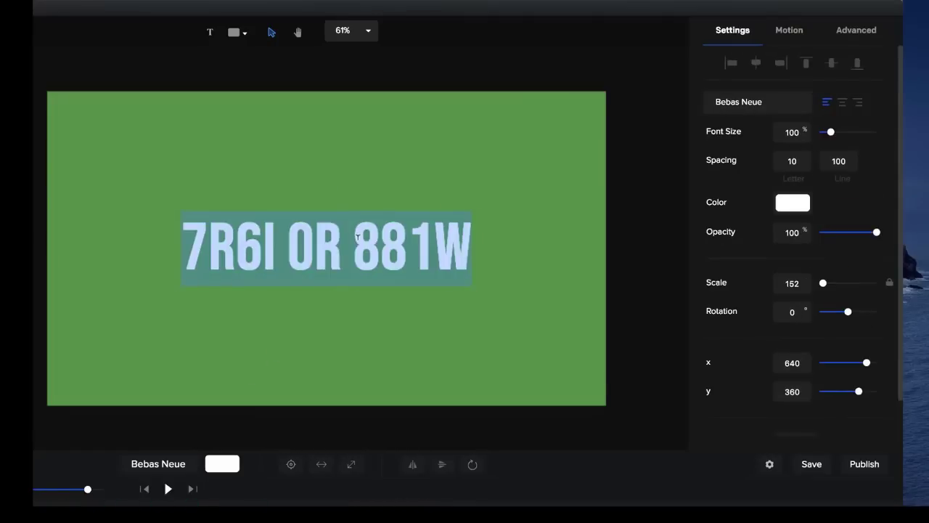
text(hello)
click(421, 288)
click(357, 259)
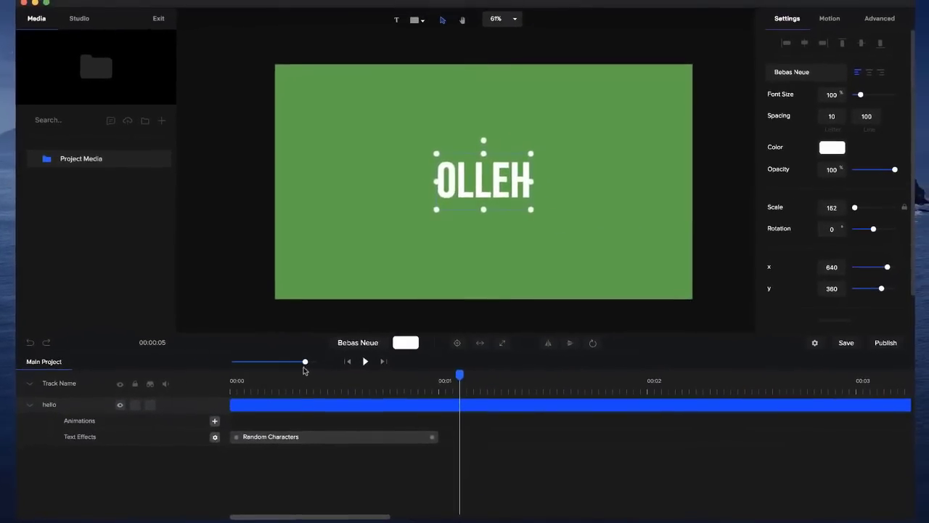
- Delete the "hello" text layer from the project
drag(304, 361, 290, 362)
drag(616, 175, 429, 239)
key(Delete)
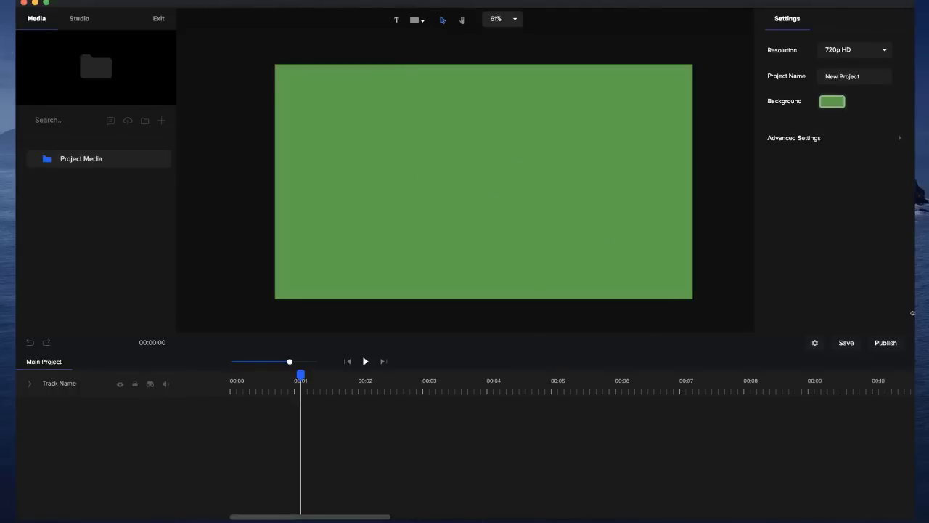
- Review the file types available in the video export options, then close them without exporting
click(886, 342)
click(305, 403)
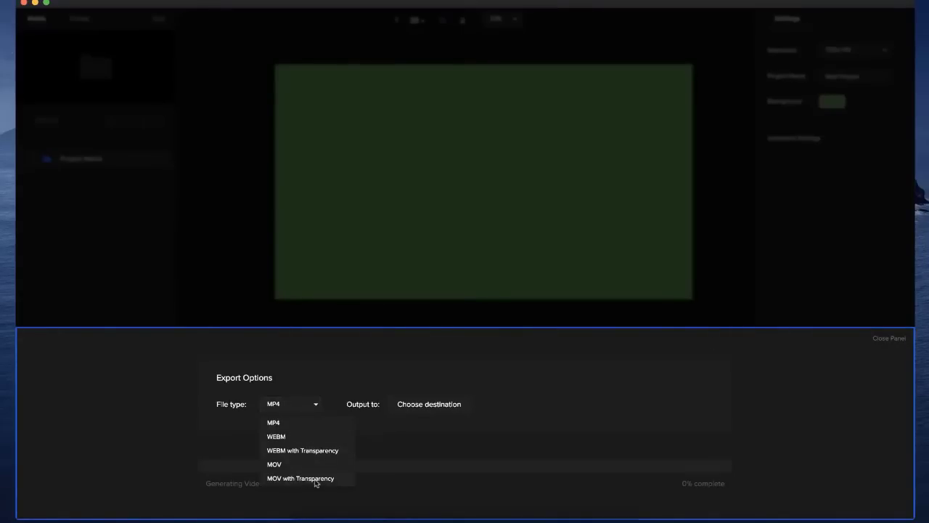
click(501, 333)
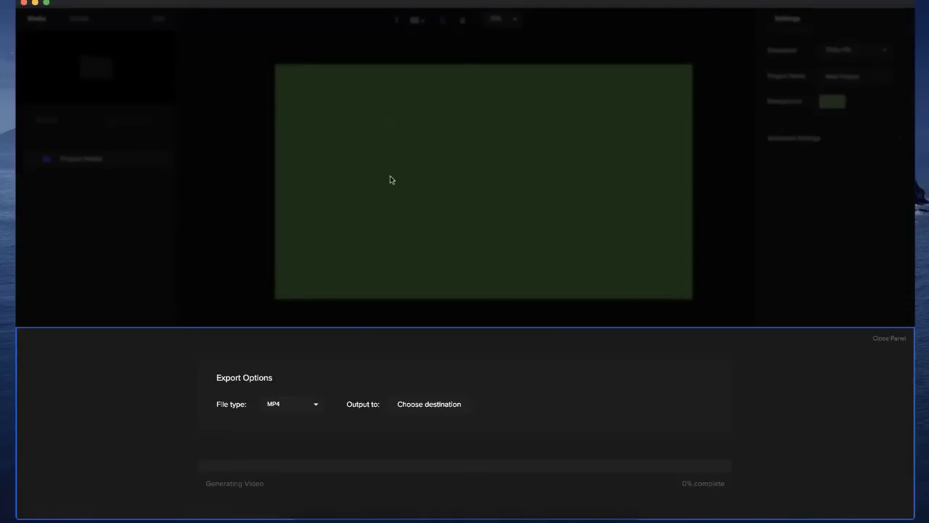
click(880, 339)
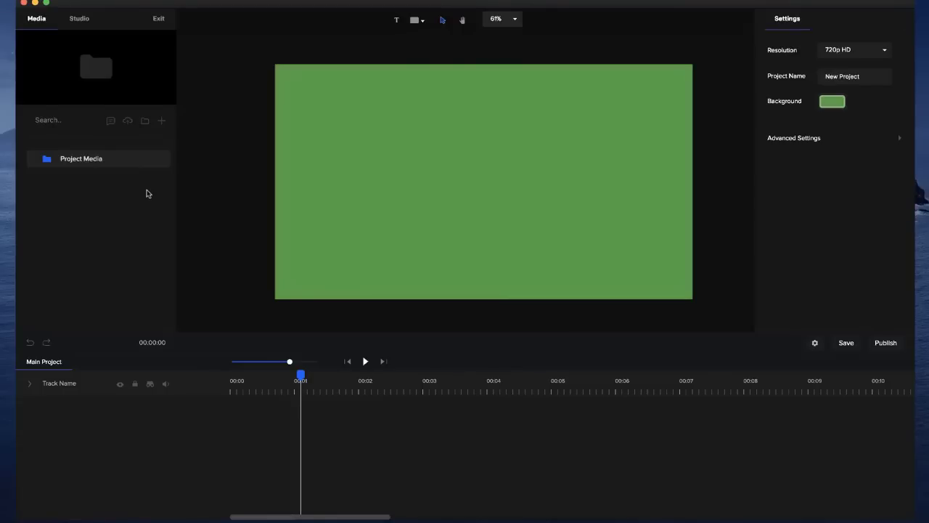
- Open the Text to Speech tool and review its script area and the instructions for adding pauses
click(111, 121)
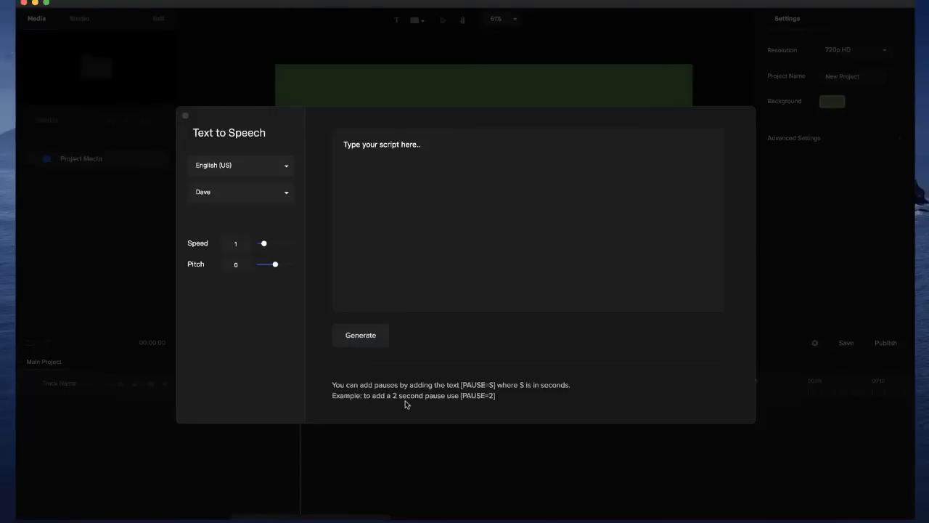
click(434, 146)
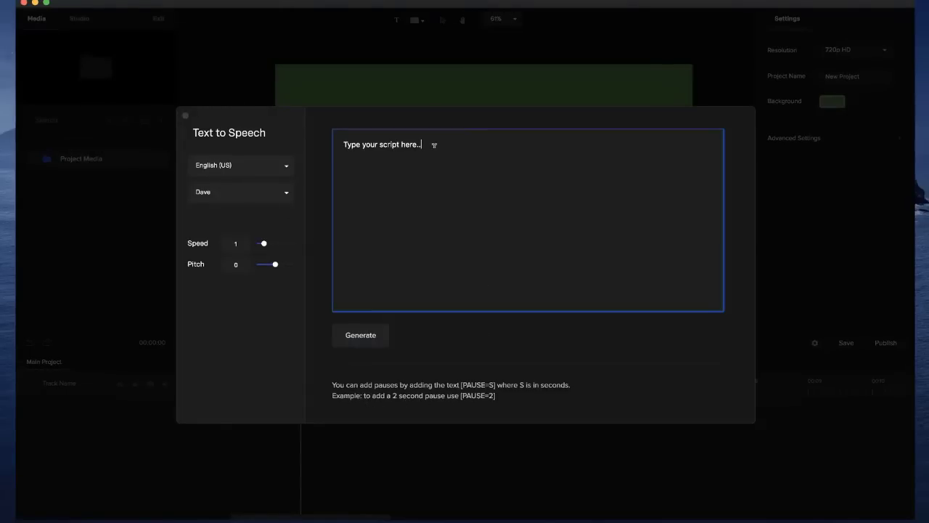
triple_click(372, 145)
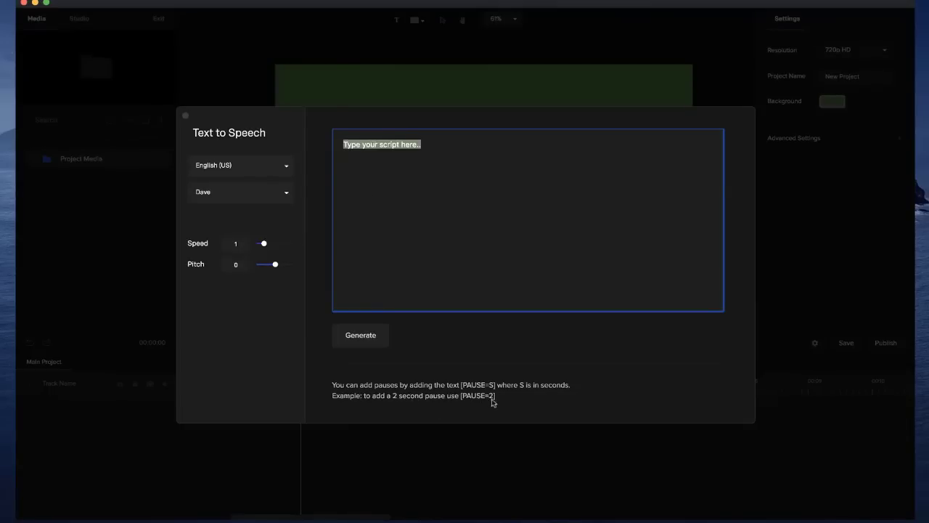
click(385, 191)
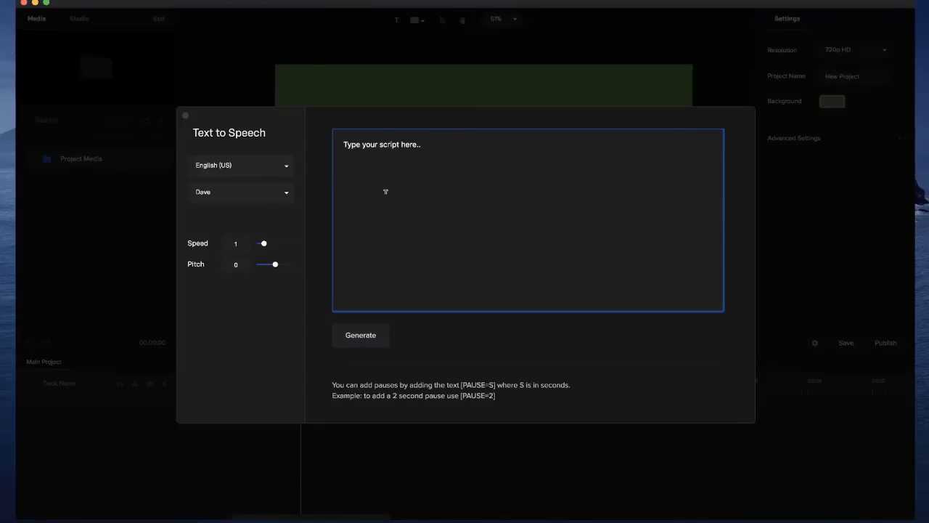
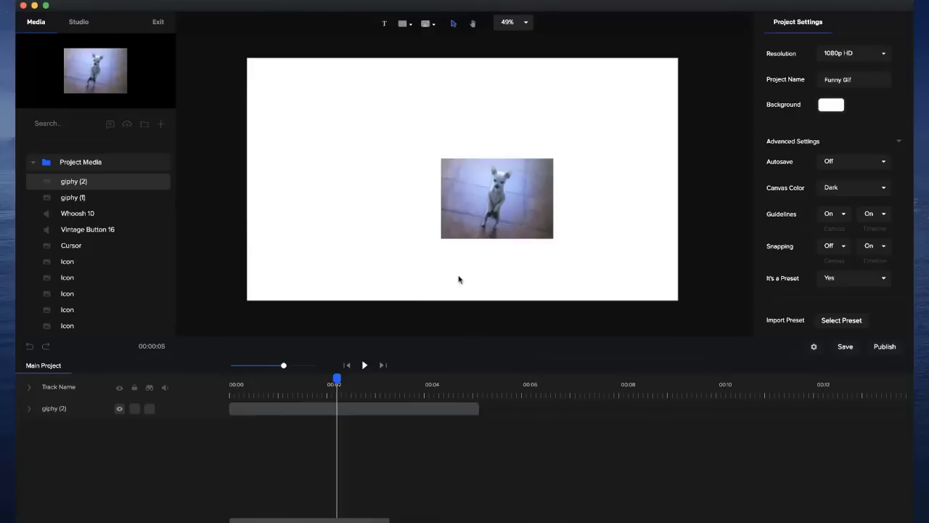
- Enlarge the giphy (2) dog GIF to a scale of about 160 and place it around the canvas centre
click(458, 213)
drag(439, 156, 373, 109)
key(Escape)
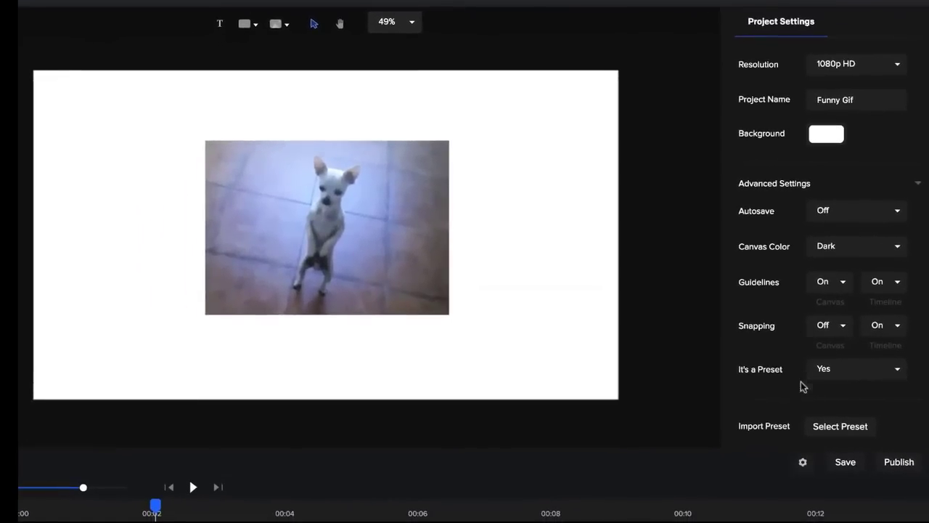
- Set the It's a Preset option to Yes and save the Funny Gif project
click(842, 377)
click(837, 394)
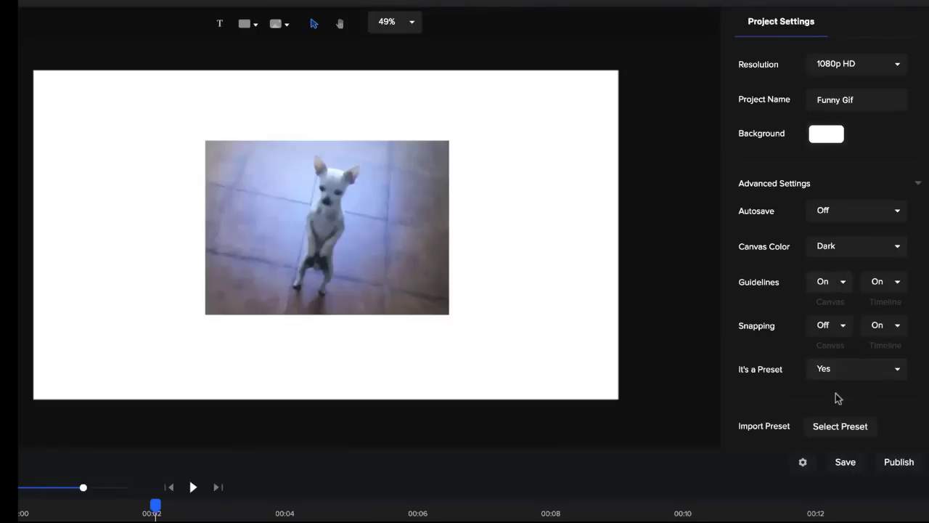
click(847, 469)
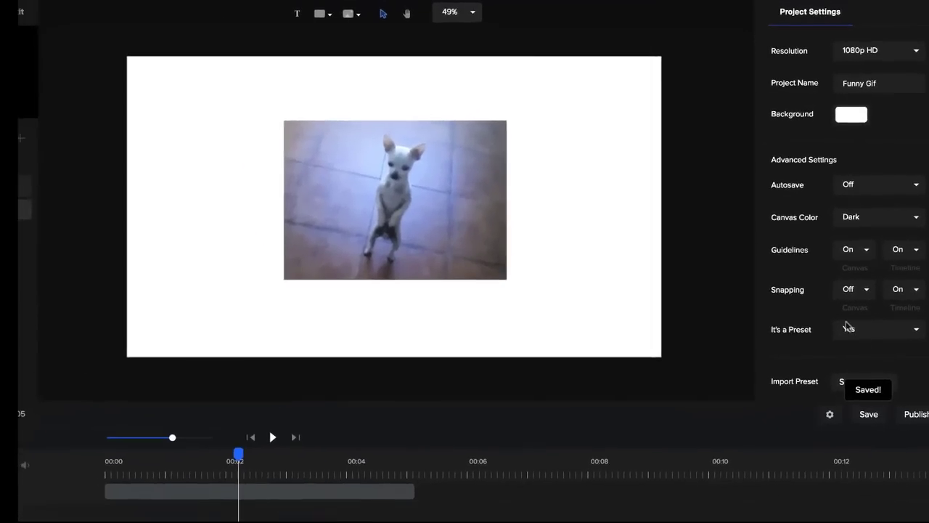
- Delete the dog GIF layer from the timeline and return the playhead to the start
click(290, 495)
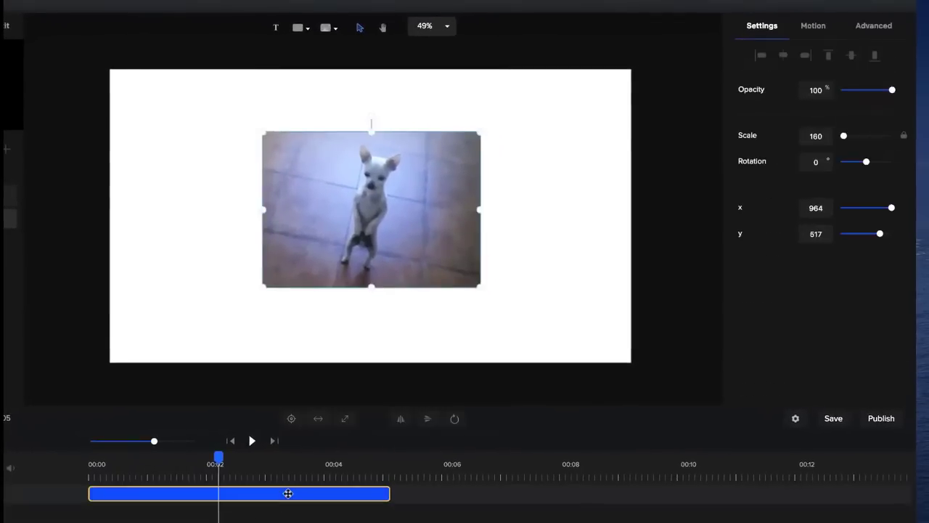
key(Delete)
click(231, 441)
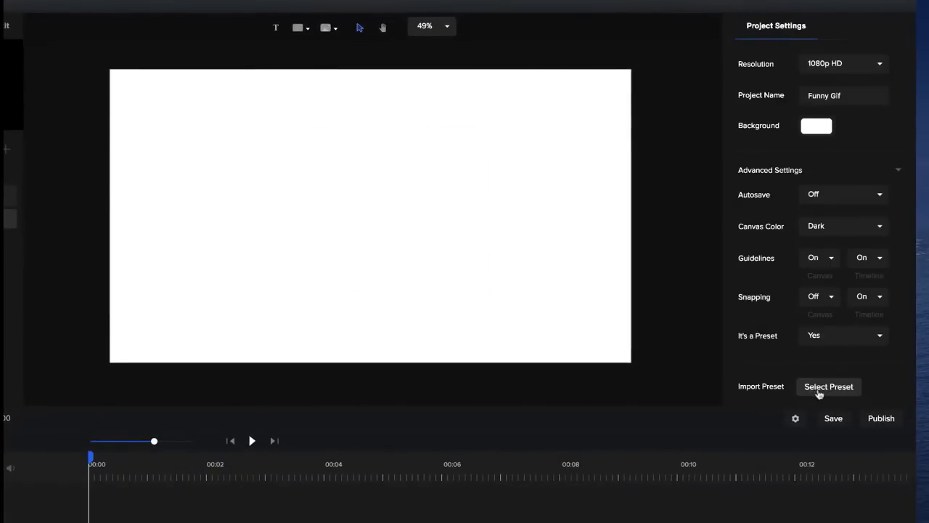
- Import the Funny Gif preset into the project and delete the imported dog GIF
click(820, 393)
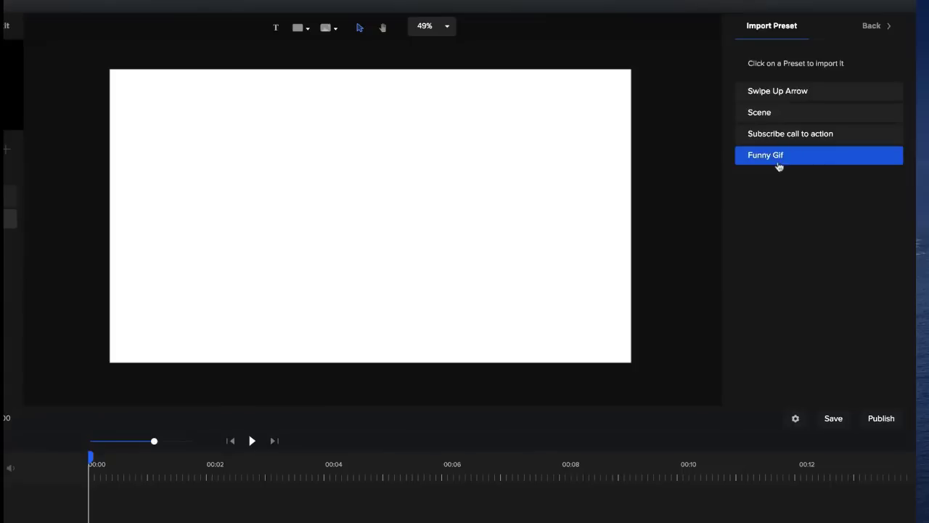
click(798, 158)
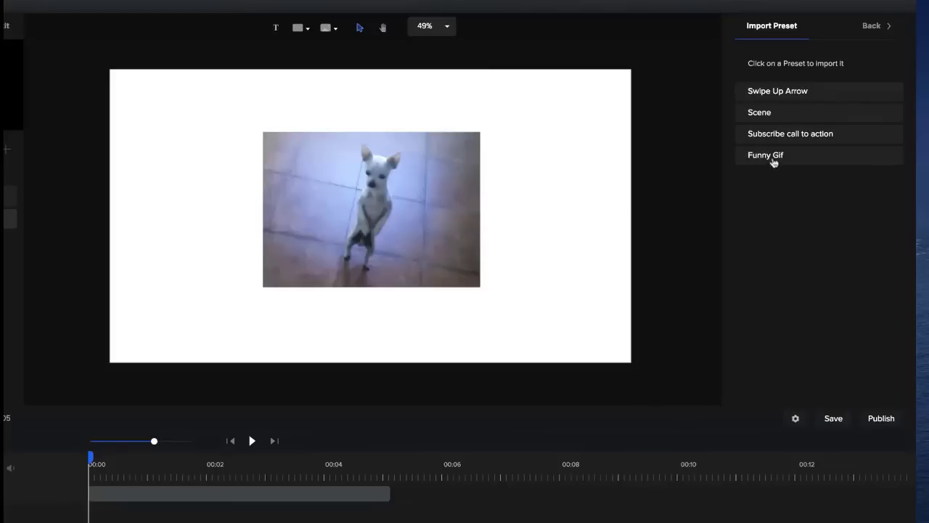
click(773, 157)
click(473, 272)
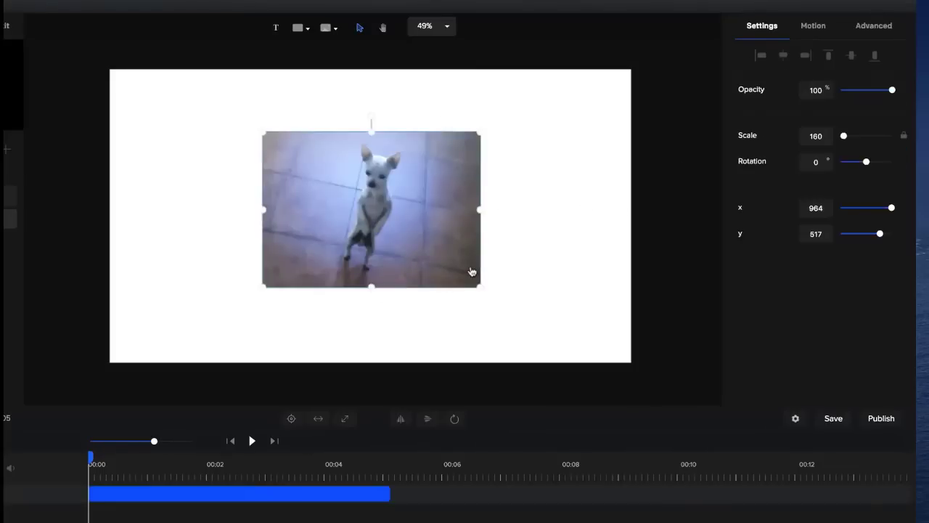
key(Delete)
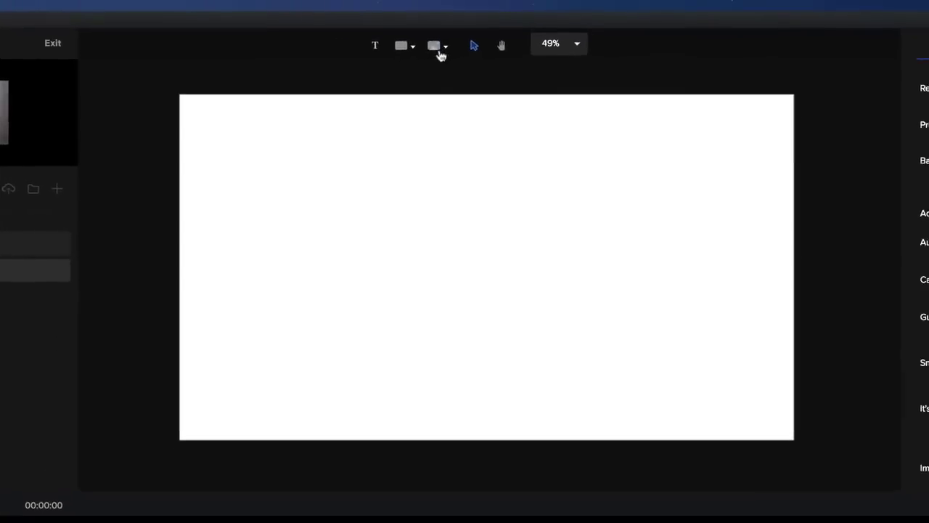
- Browse the graphics library's Devices, Flat Style icons and Bright Characters illustrations
click(402, 55)
click(361, 90)
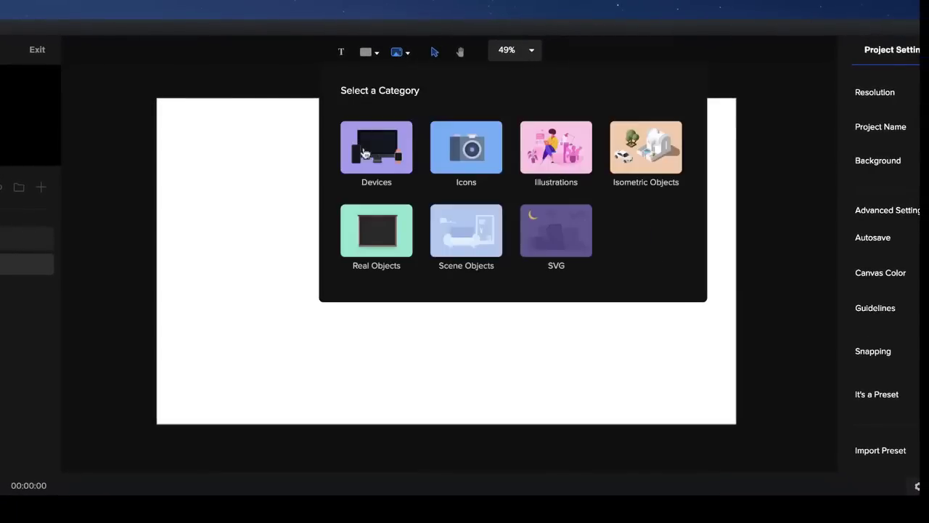
click(398, 151)
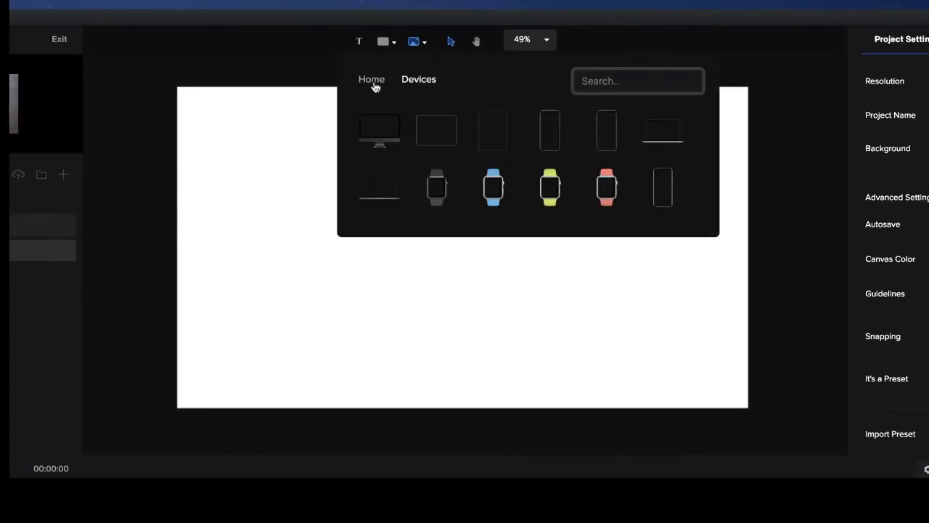
click(374, 86)
click(496, 165)
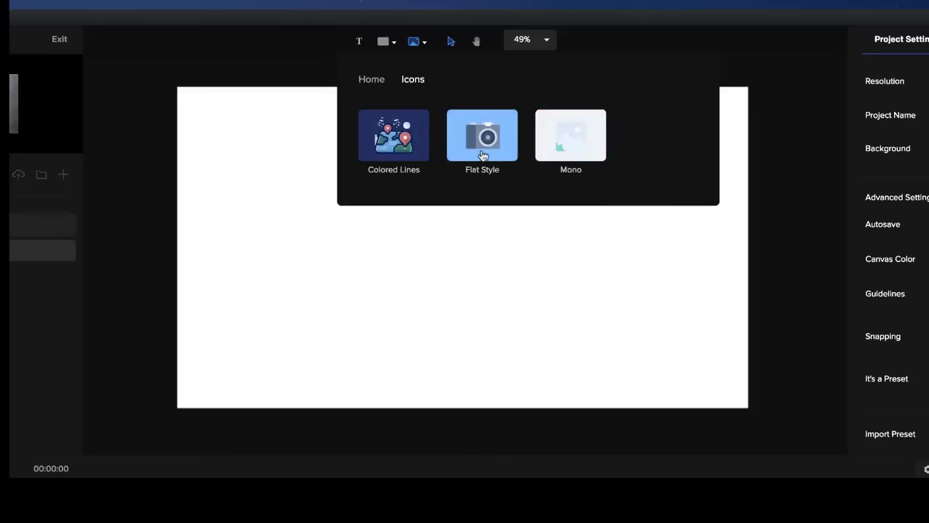
click(482, 149)
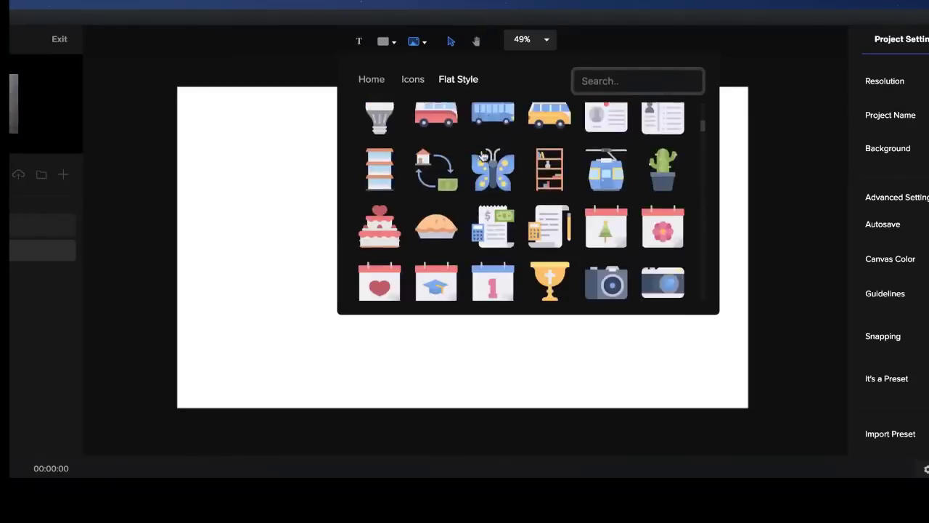
click(378, 85)
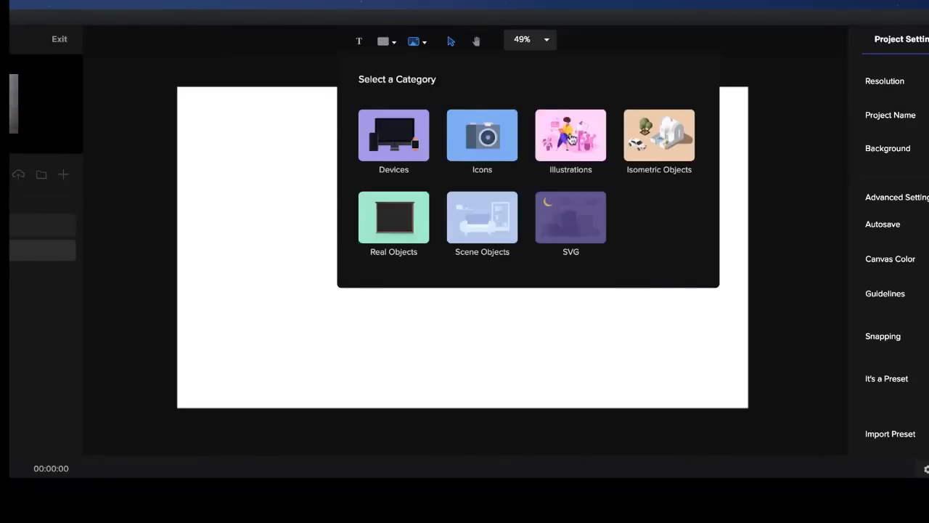
click(571, 138)
click(485, 141)
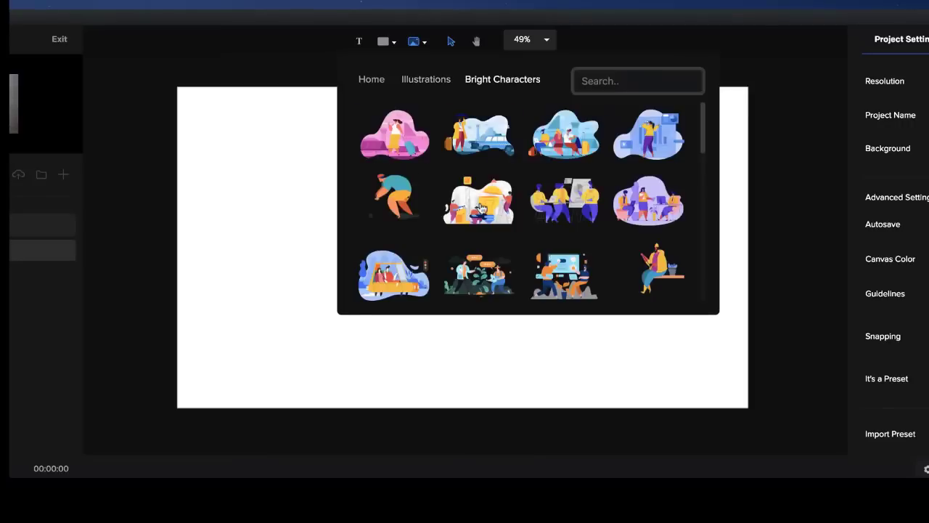
scroll(483, 174, down, 5)
scroll(481, 208, down, 5)
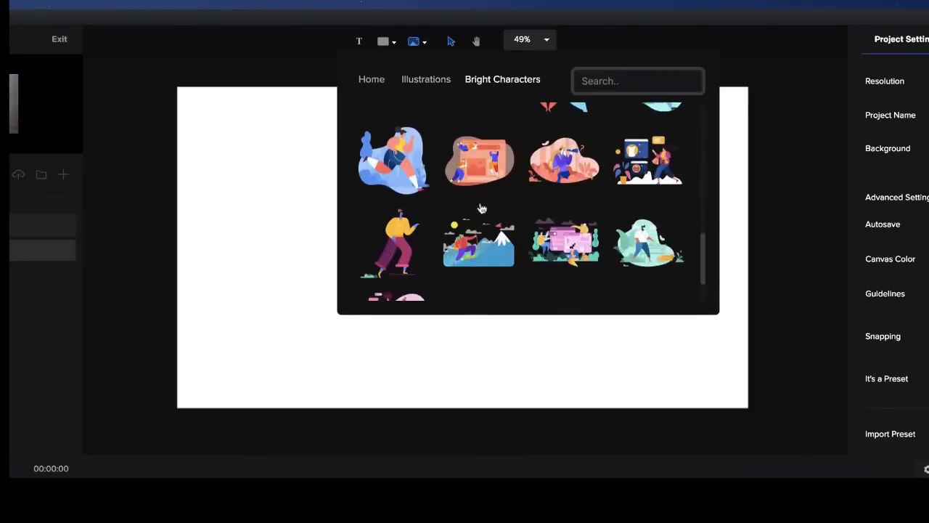
click(374, 81)
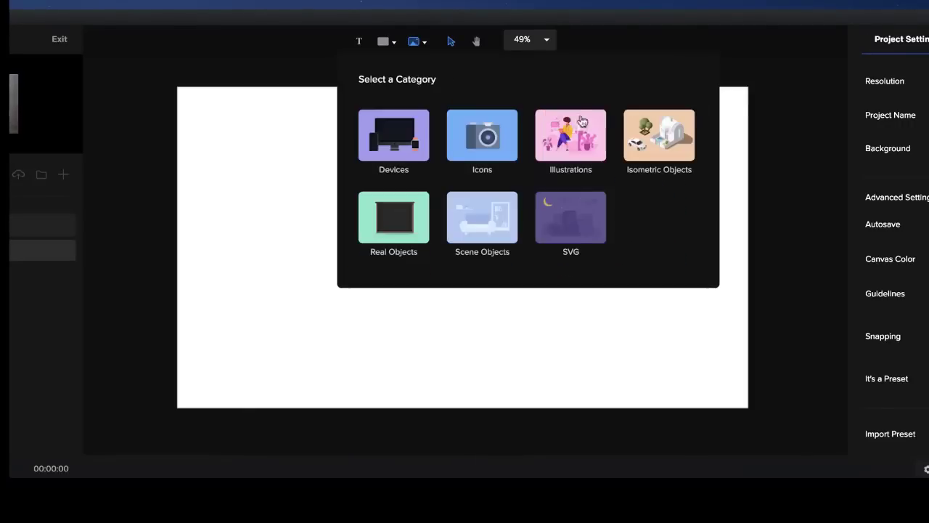
- Add the airplane, the white multi-block building and the tall skyscraper from the Isometric Objects category to the canvas
click(661, 150)
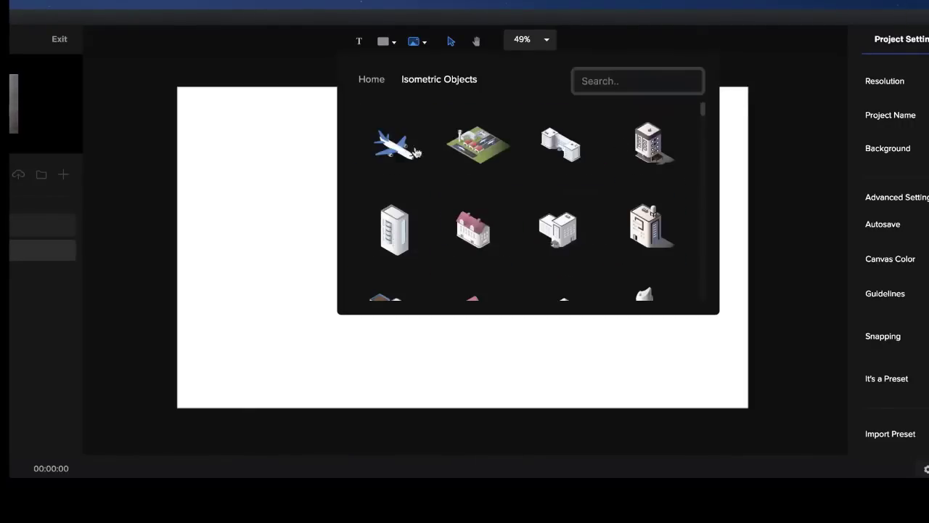
click(399, 156)
scroll(559, 218, down, 1)
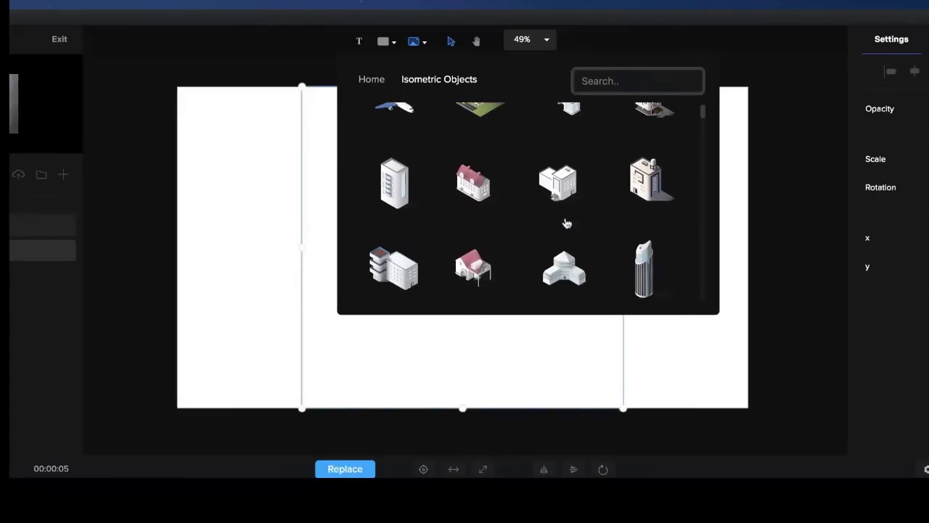
click(564, 178)
scroll(563, 177, down, 3)
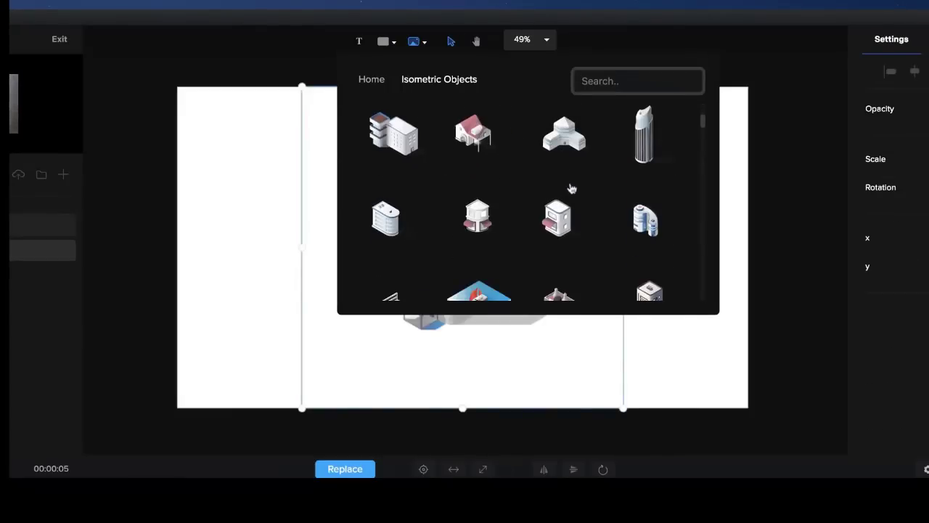
click(650, 145)
- Add the yellow-cab truck, the rounded tree and the last office building from the Isometric Objects category to the canvas
scroll(651, 149, down, 10)
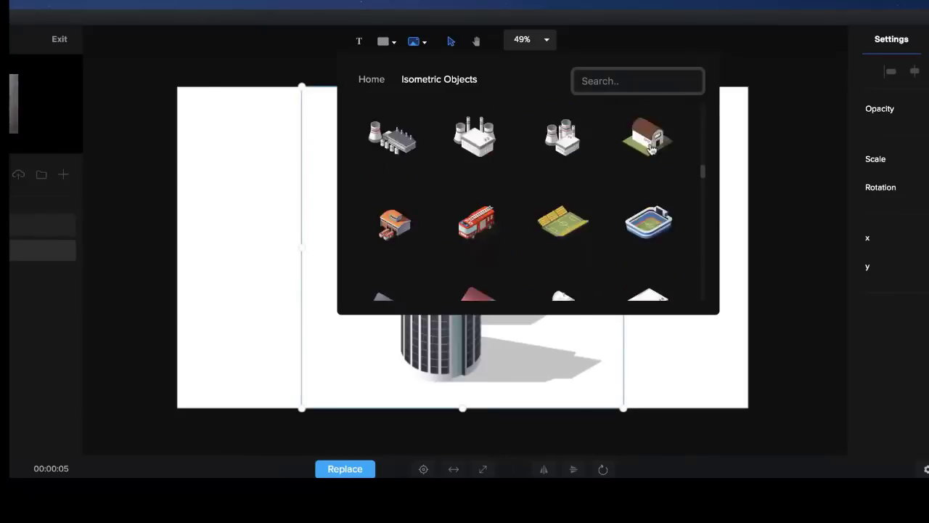
scroll(651, 149, down, 8)
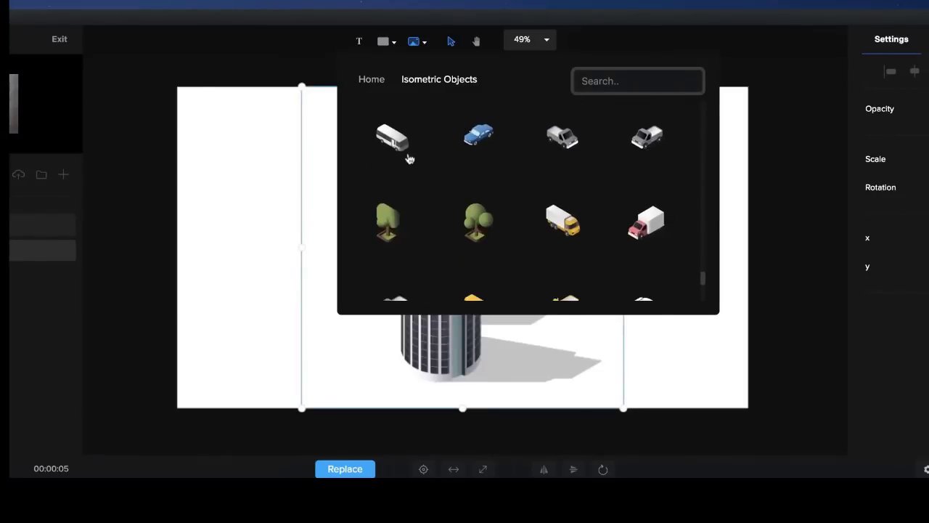
scroll(562, 218, down, 2)
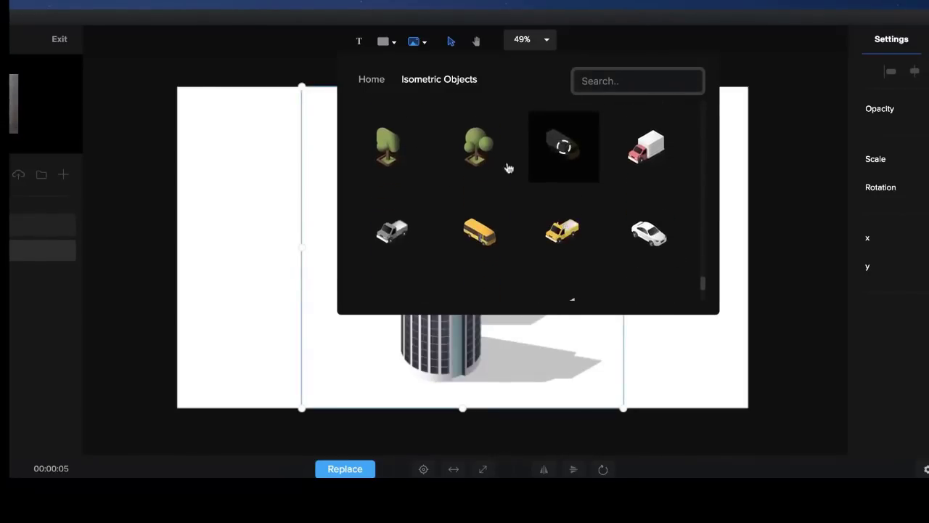
click(480, 150)
scroll(508, 189, down, 3)
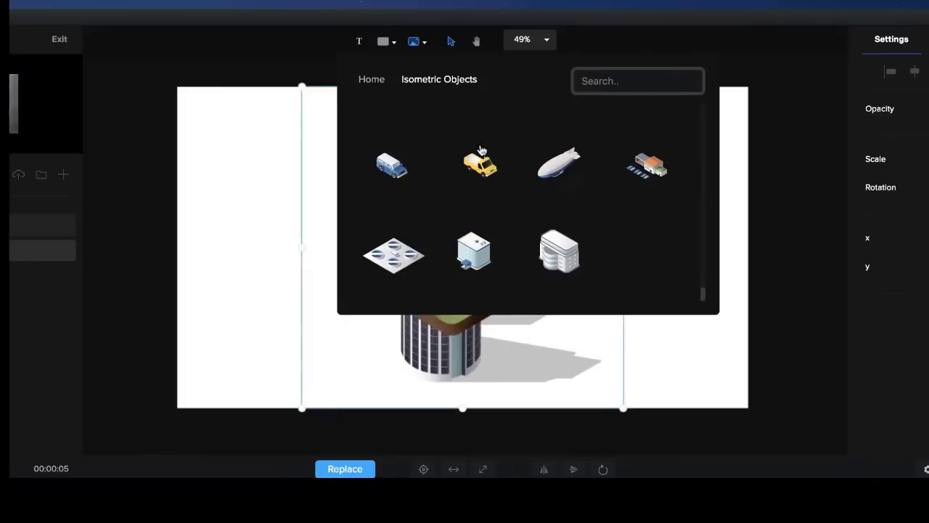
scroll(540, 236, up, 1)
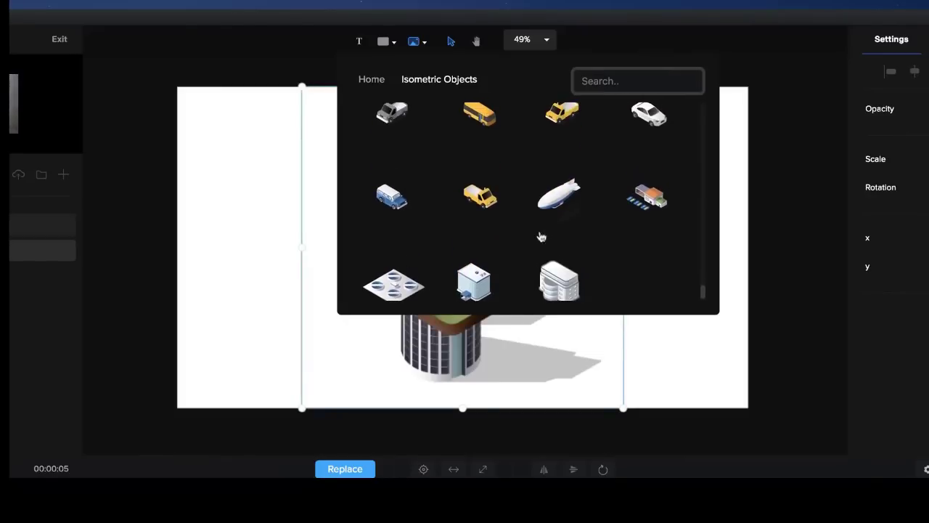
scroll(541, 236, down, 1)
click(541, 236)
click(690, 365)
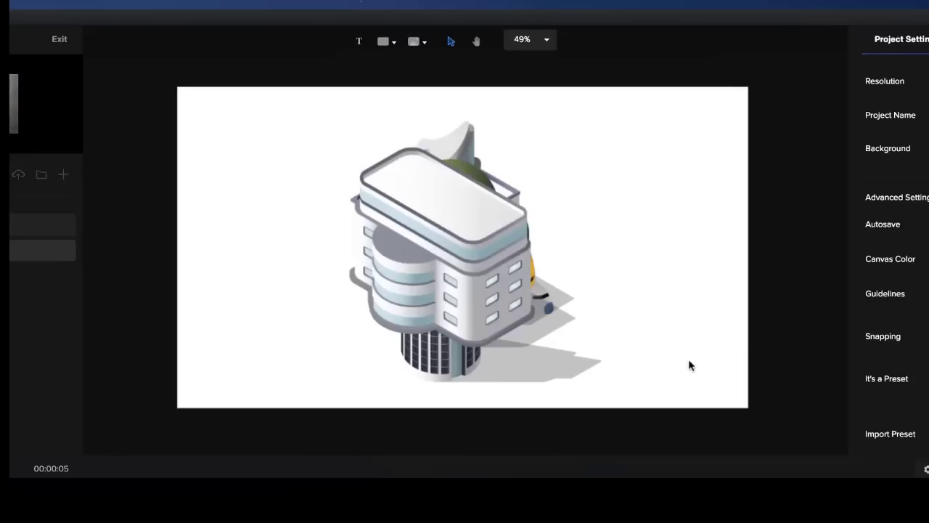
- Move the rounded office building to the canvas's upper-right edge and place the tree, shrunk, below it
click(455, 228)
drag(455, 229, 701, 184)
click(334, 109)
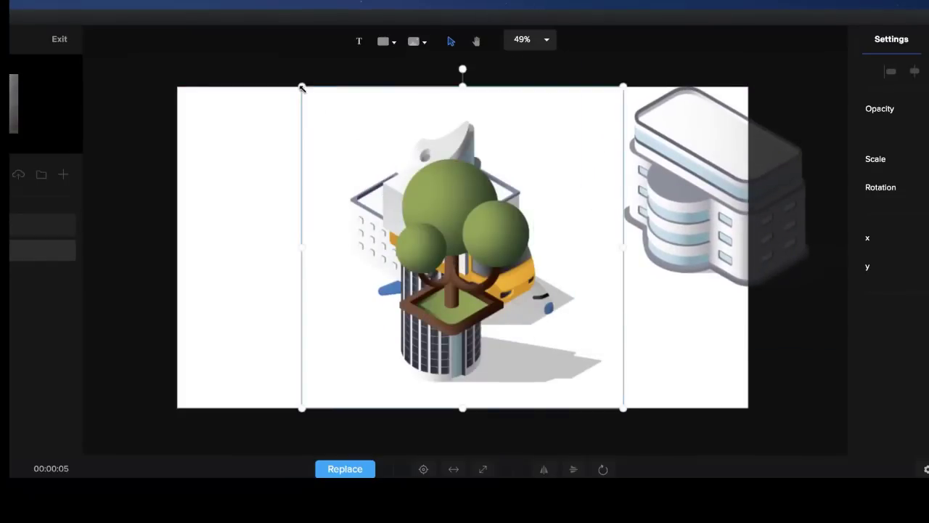
drag(302, 87, 501, 284)
drag(564, 349, 700, 323)
- Move the skyscraper to the canvas's lower-left corner and shrink the yellow-cab truck towards the lower middle
drag(427, 315, 196, 380)
click(487, 254)
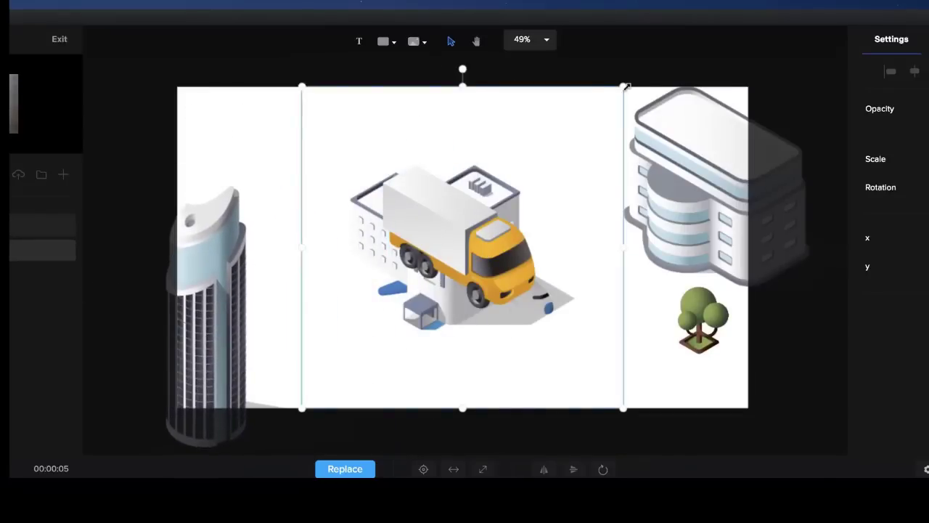
drag(625, 86, 475, 234)
- Move the white multi-block building to the canvas's top edge and the airplane beyond the upper-left corner, at about x -157, y -252
click(487, 193)
drag(487, 193, 607, 96)
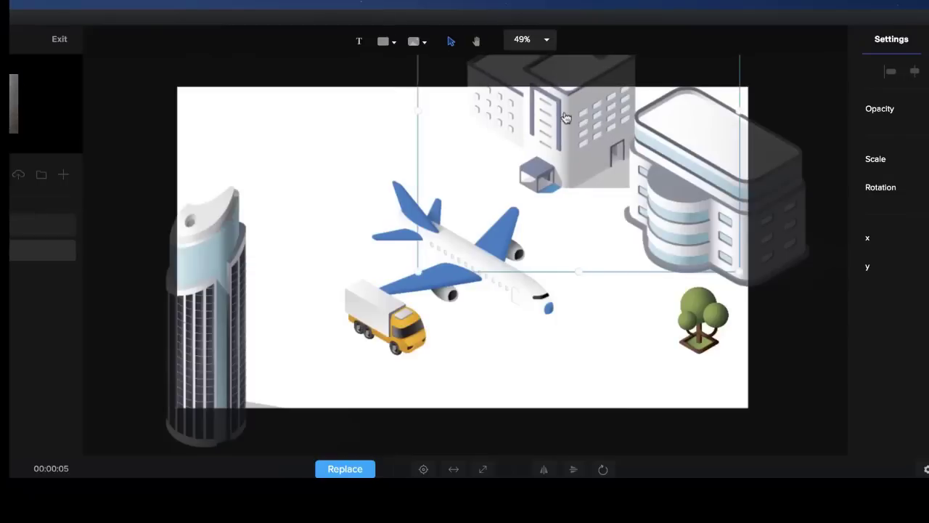
click(529, 292)
drag(513, 280, 197, 66)
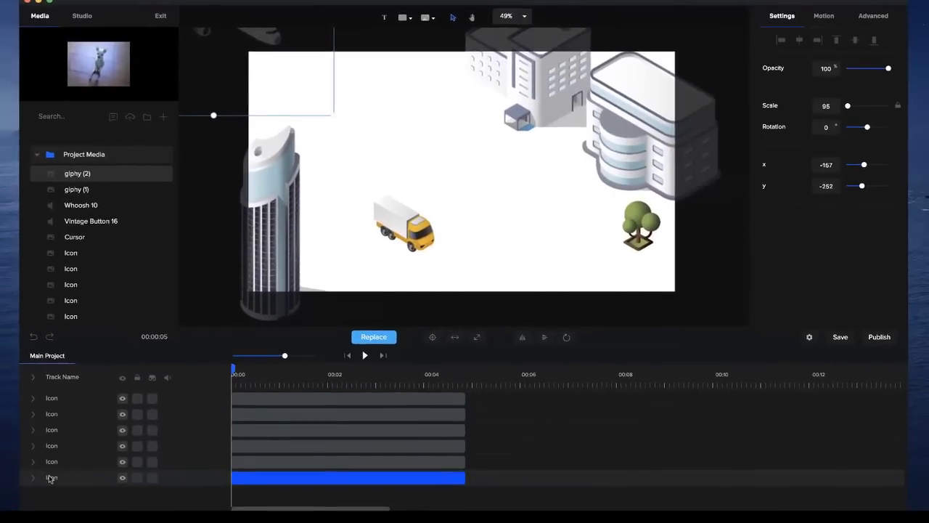
- Rename the airplane's track to Plane and add a custom animation to it with the Position property enabled
double_click(51, 479)
key(Return)
click(34, 481)
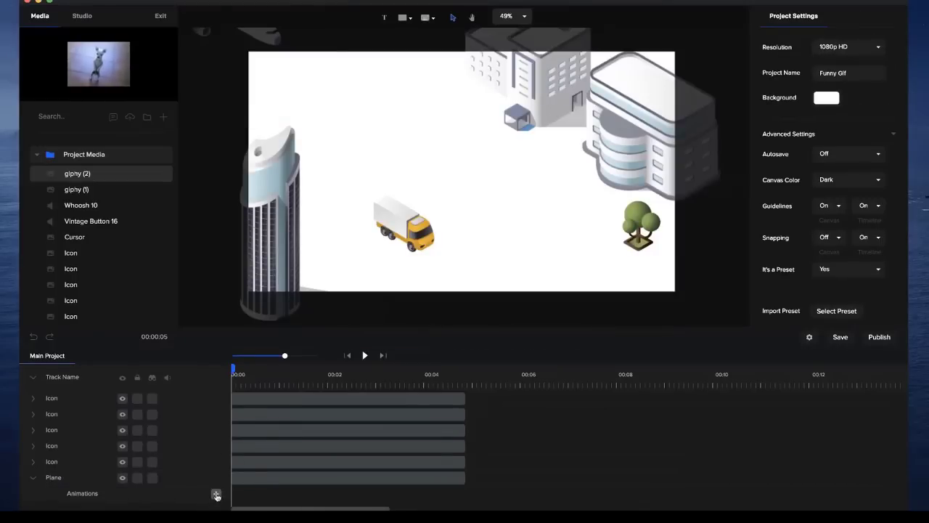
click(216, 495)
click(329, 345)
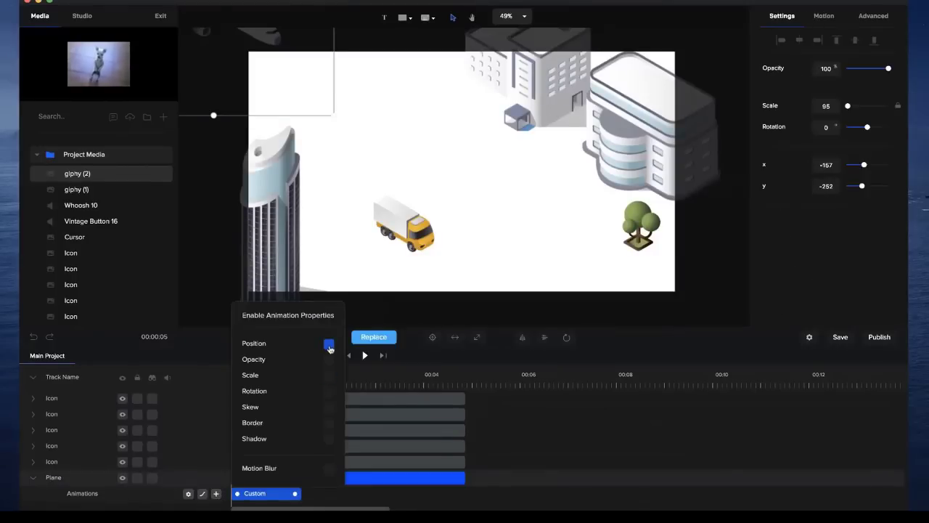
click(559, 411)
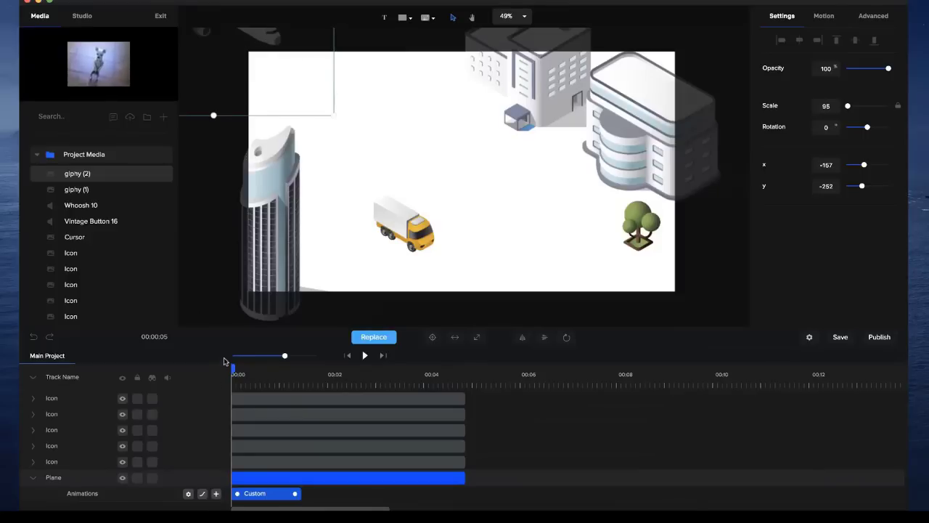
- At about 1.5 seconds, move the airplane beyond the canvas's lower-right corner to x 2200, y 1339, and extend its animation to about 2 seconds
click(308, 377)
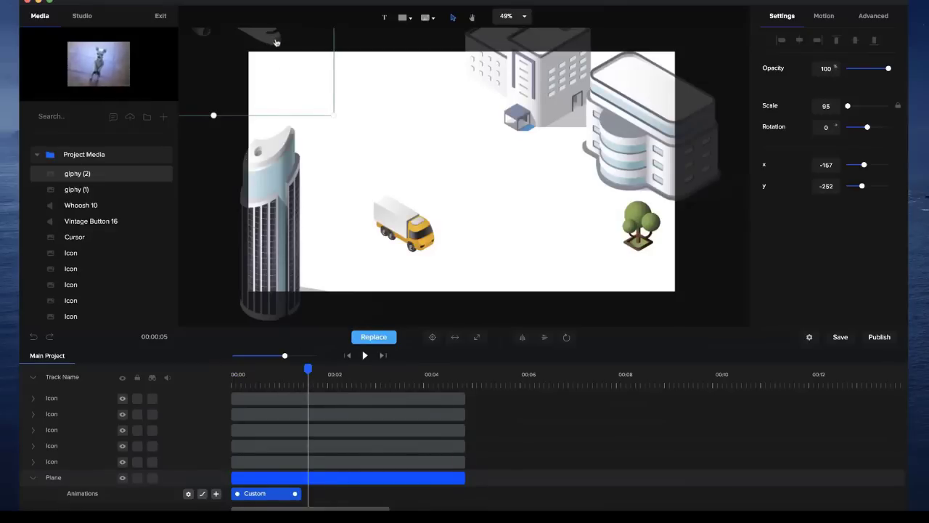
drag(276, 42, 718, 329)
scroll(680, 269, down, 3)
scroll(681, 270, down, 1)
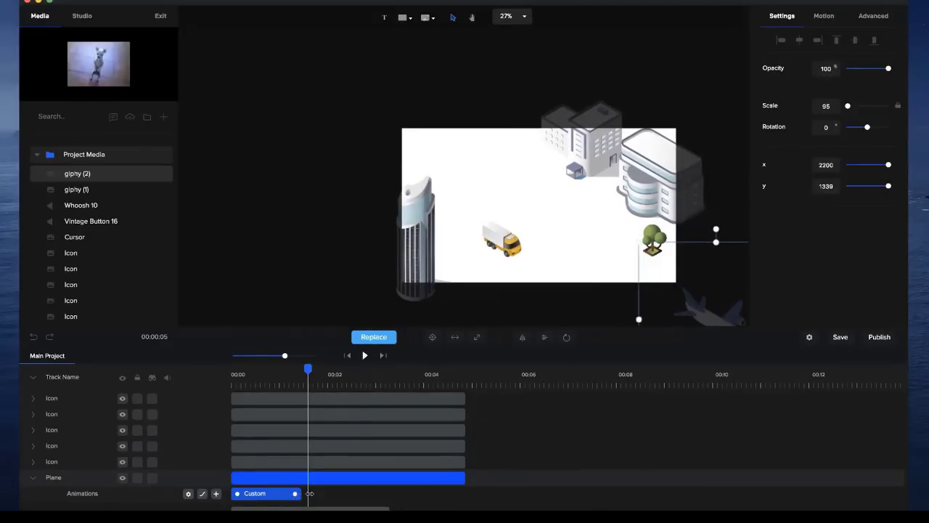
drag(310, 493, 327, 493)
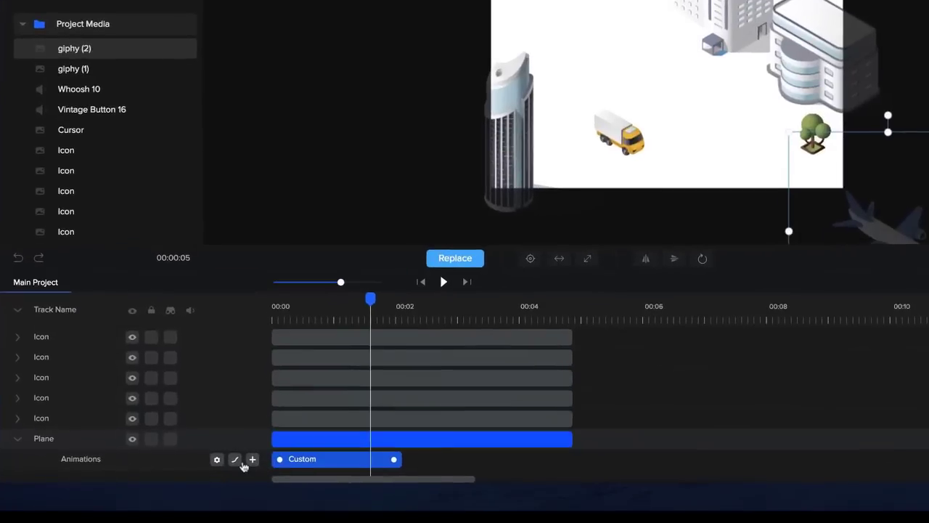
- Set the easing of the Plane animation to Linear with the Both direction
click(202, 494)
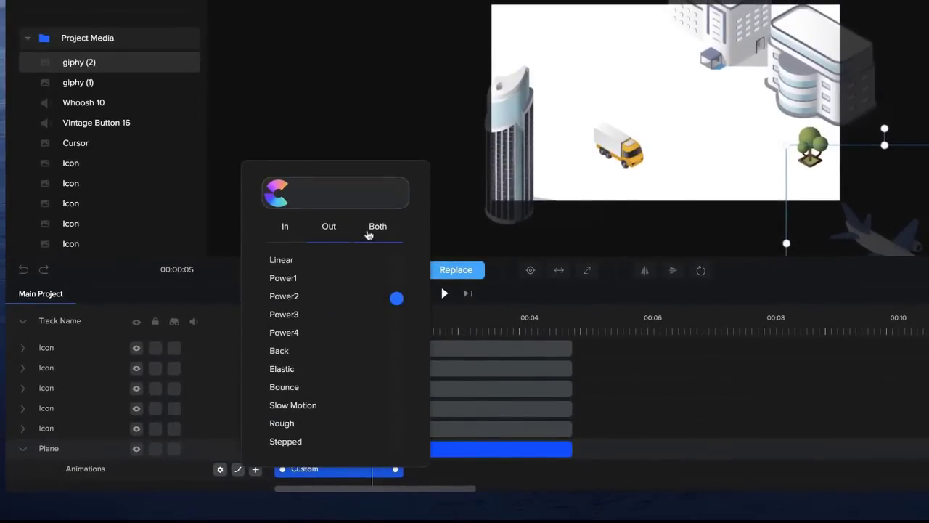
click(381, 235)
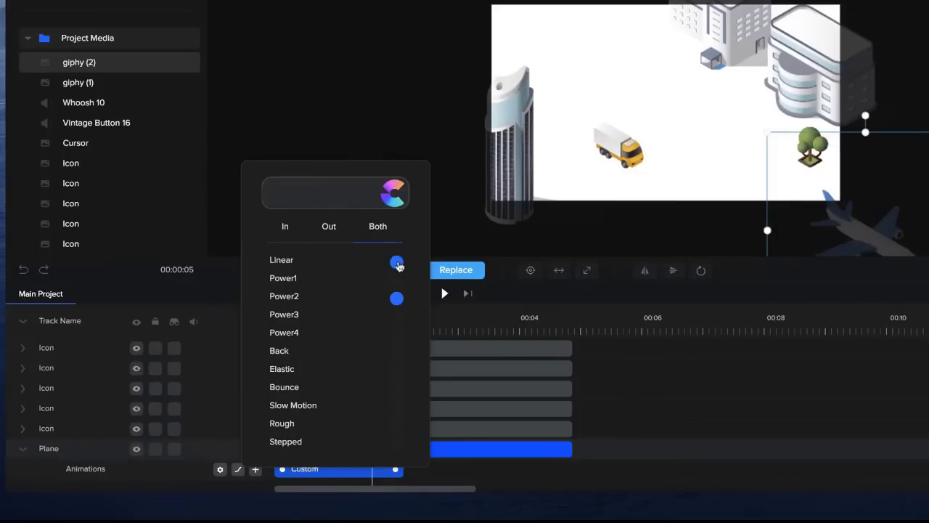
click(397, 261)
click(647, 374)
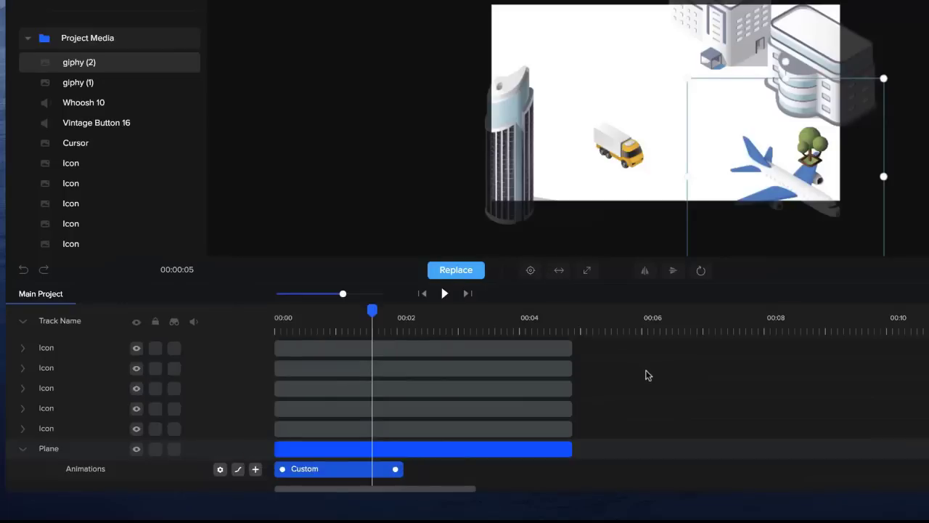
- Reorder the Plane track above all the other tracks and preview the flight animation
scroll(664, 107, up, 3)
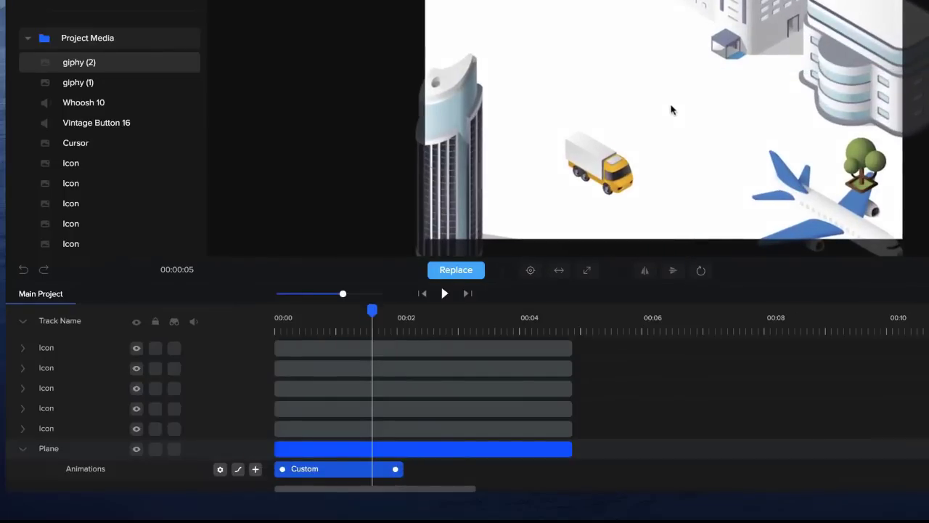
drag(666, 108, 533, 59)
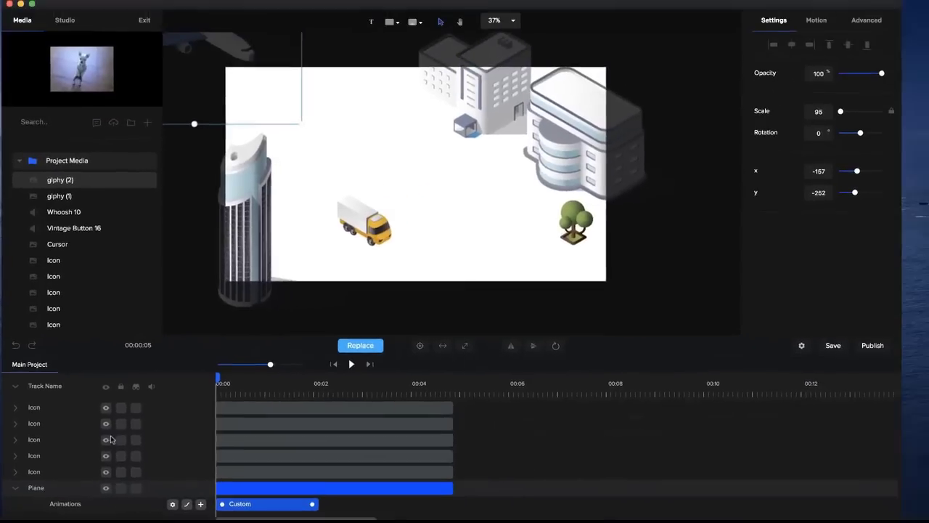
drag(56, 447, 37, 408)
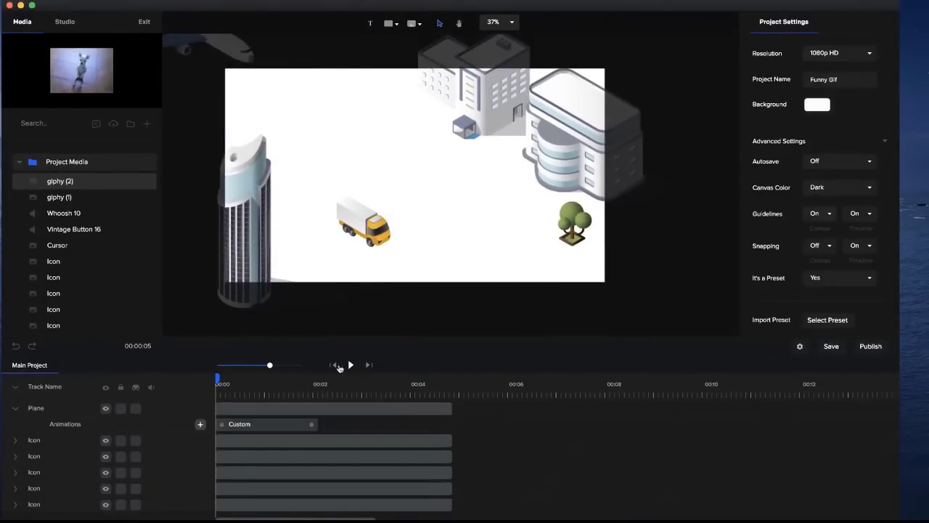
click(352, 365)
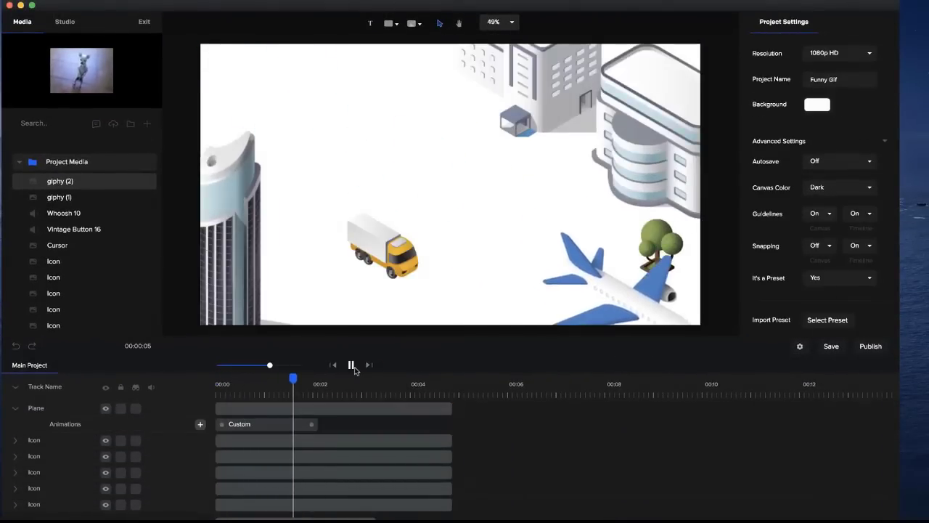
click(354, 369)
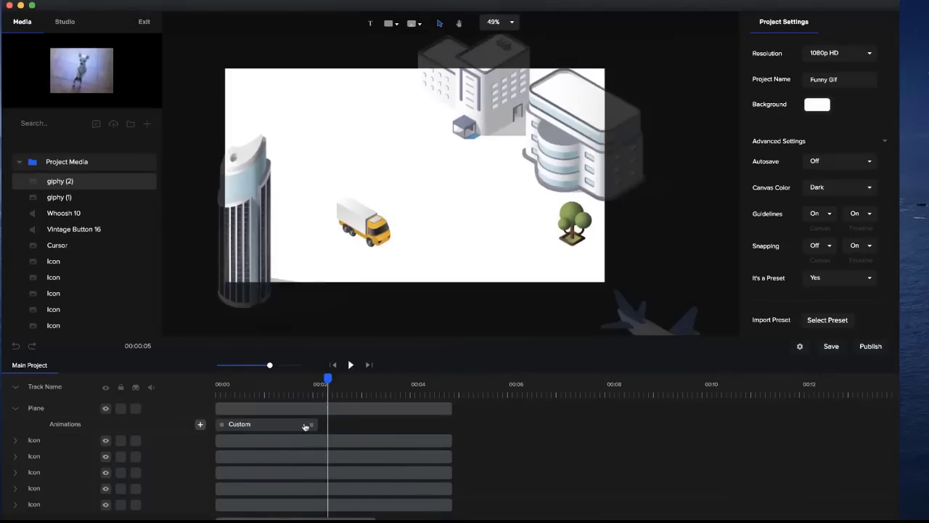
- With the playhead at about 1 second, give the airplane a shadow with Y offset 500, X offset -82 and blur 21
click(270, 384)
click(455, 212)
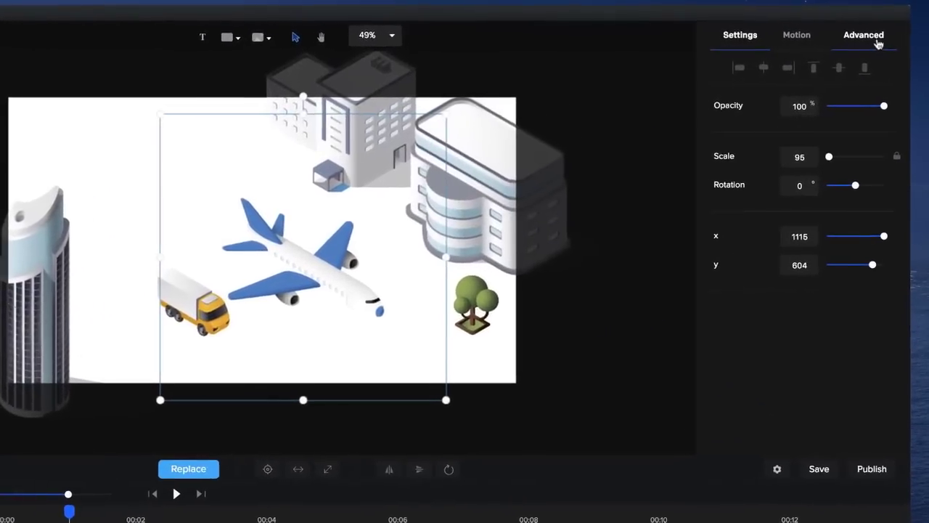
click(864, 22)
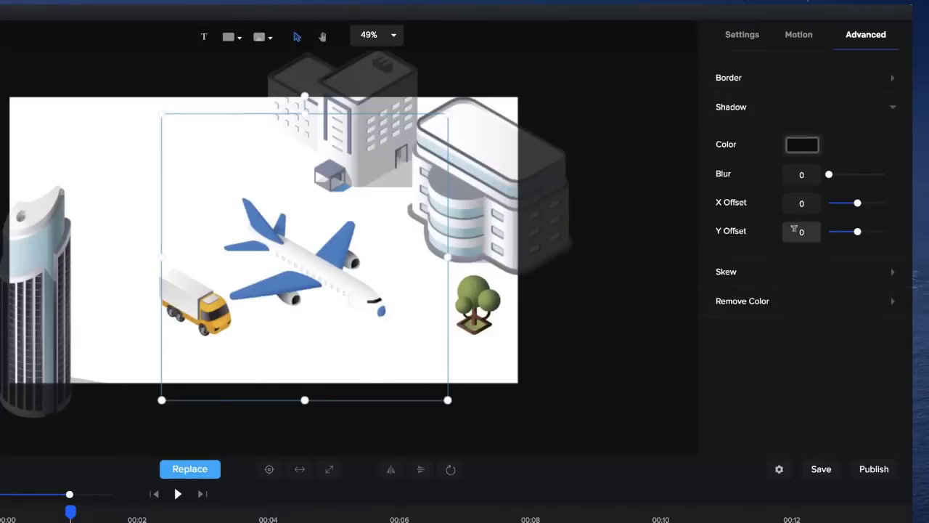
text(500)
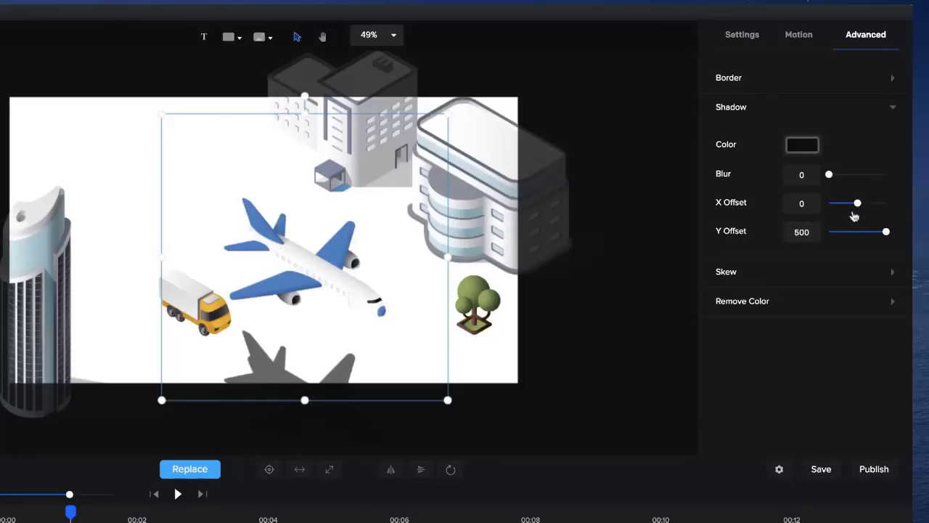
drag(857, 204, 841, 175)
- Reduce the opacity of the airplane's shadow color to #0000000F and preview the animation
click(813, 147)
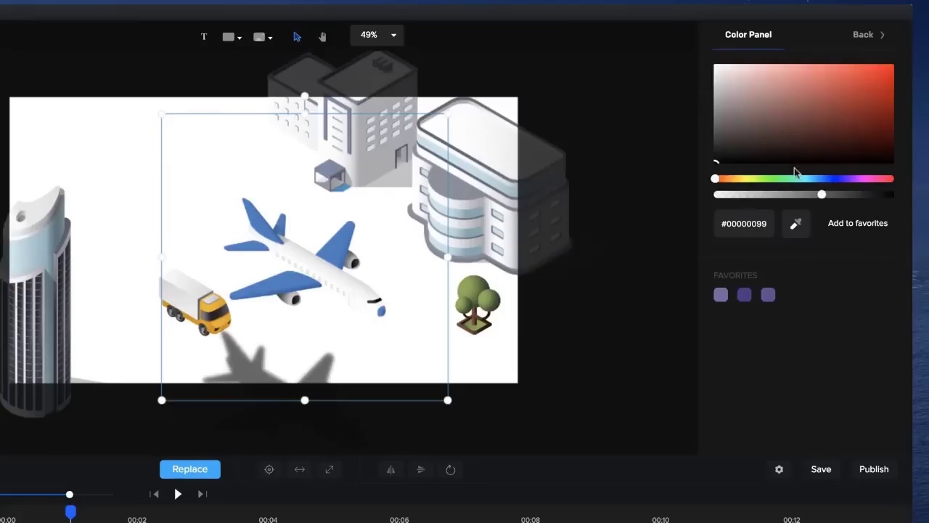
drag(774, 195, 728, 194)
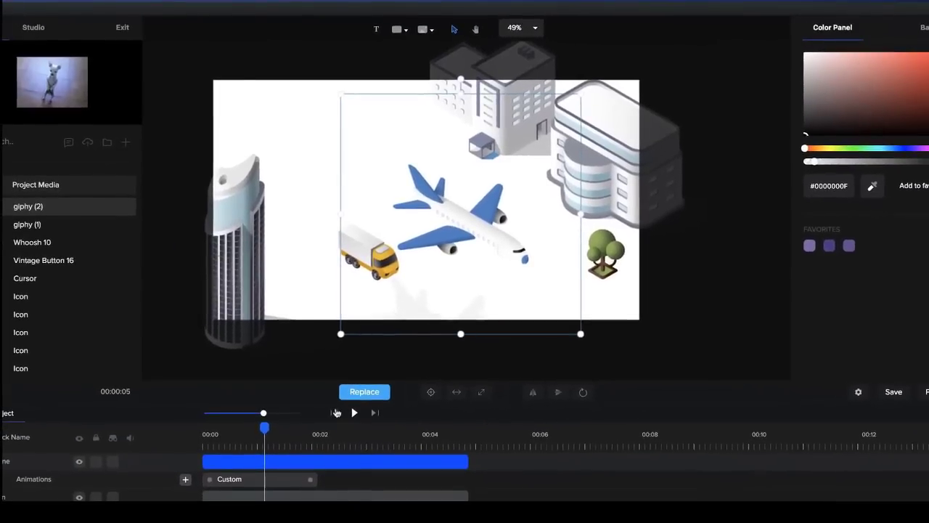
click(353, 413)
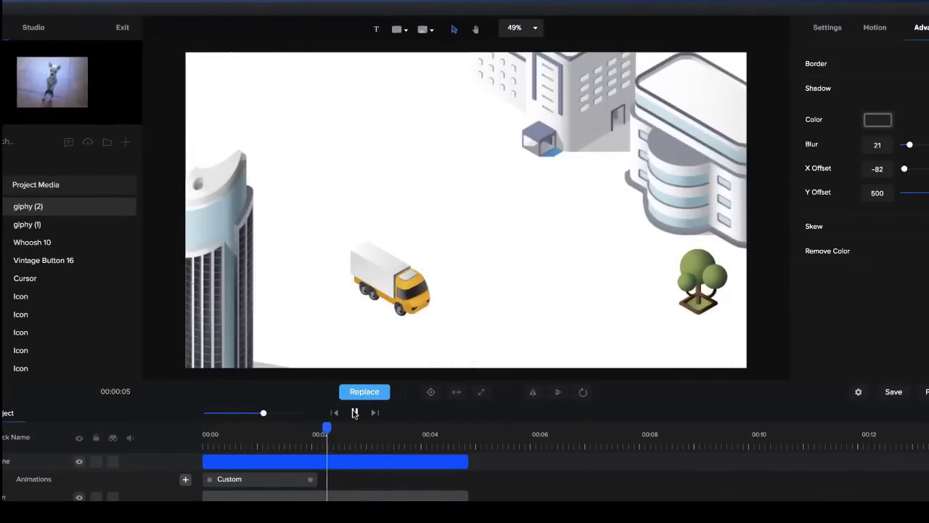
click(354, 412)
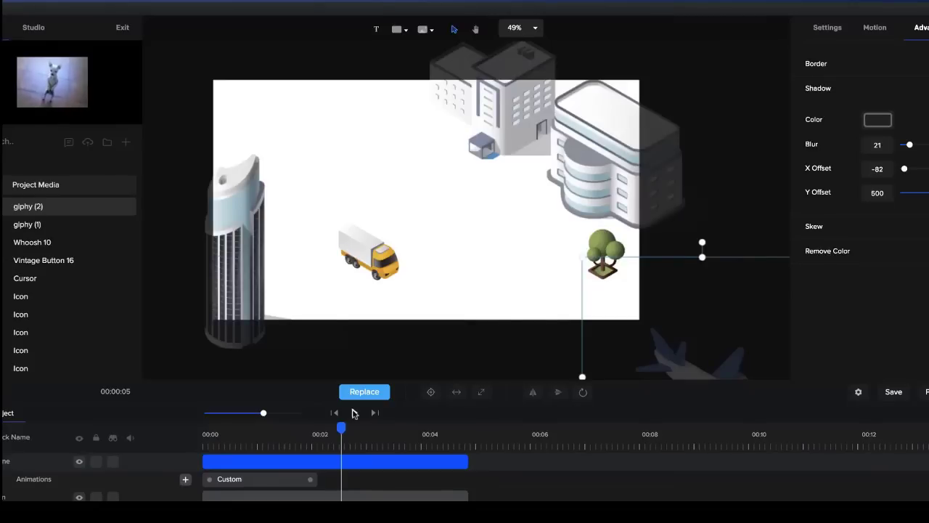
- Delete all objects of the isometric city scene and return the playhead to the start of the timeline
drag(193, 59, 743, 371)
key(Delete)
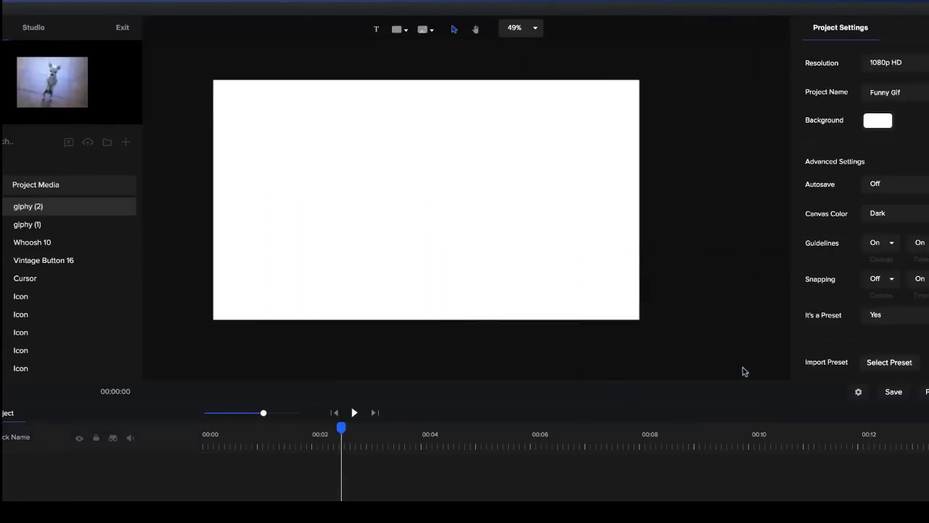
click(333, 413)
- Add the whiteboard on a stand from the graphics library's Real Objects category to the canvas
click(420, 30)
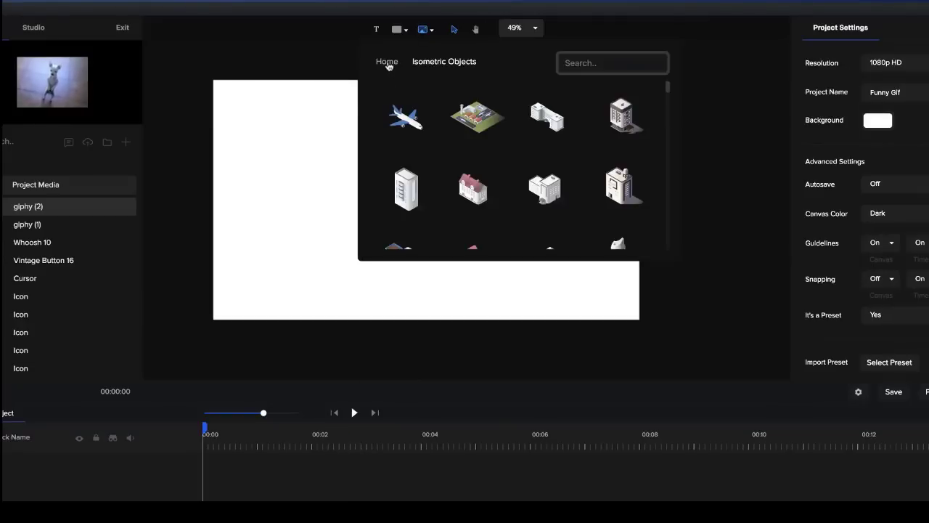
click(387, 63)
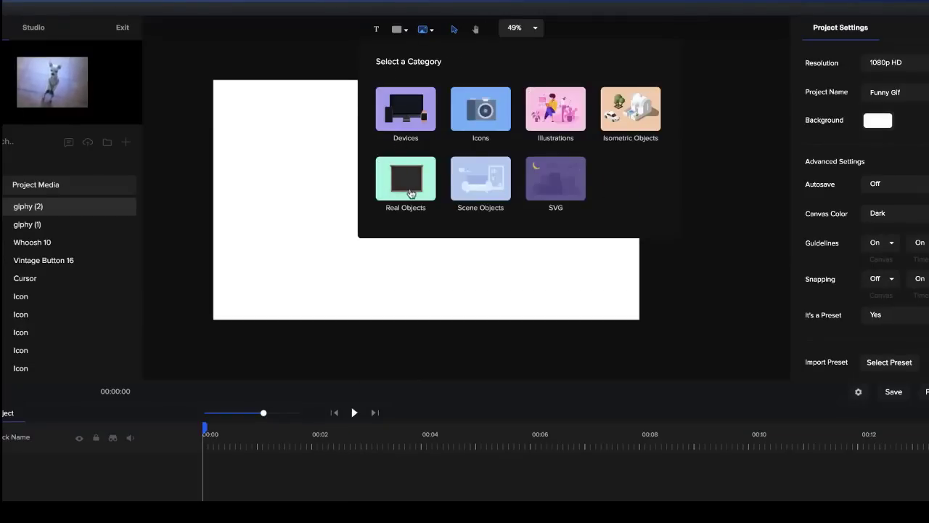
click(411, 193)
scroll(431, 169, down, 1)
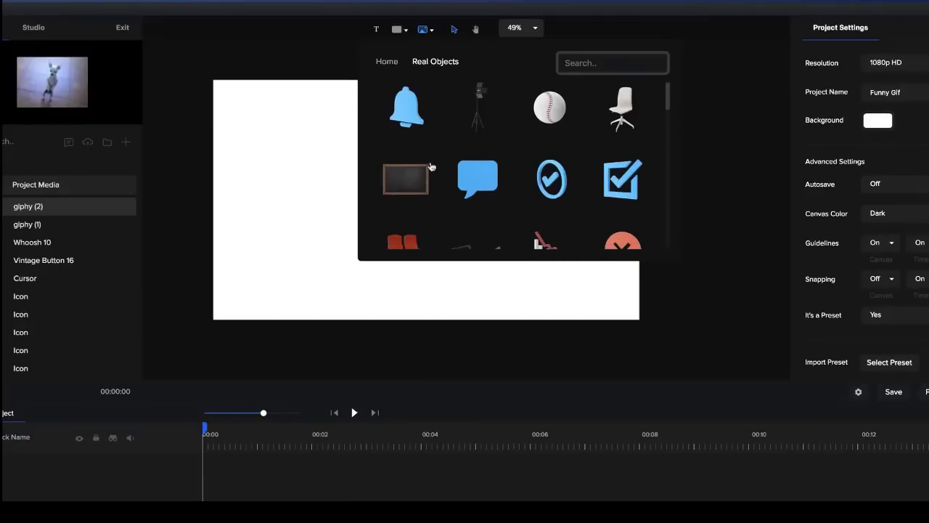
scroll(411, 180, down, 8)
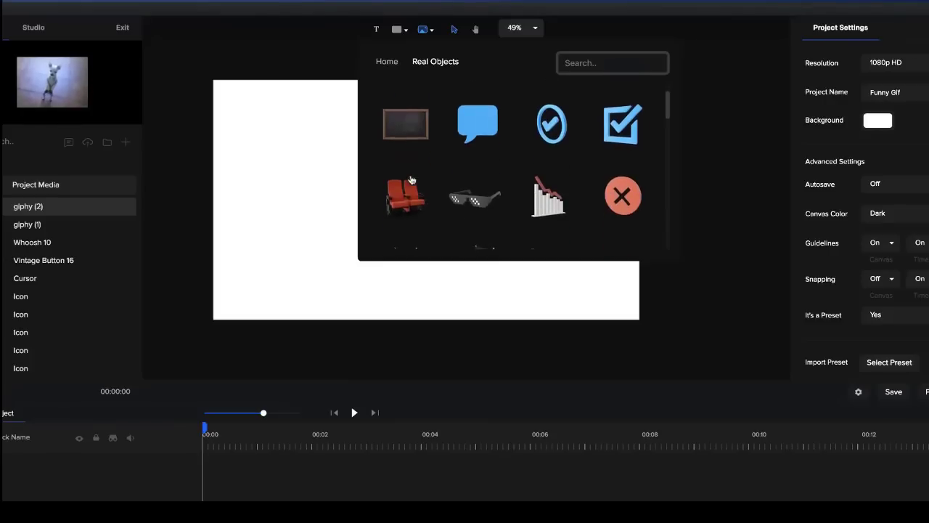
click(408, 207)
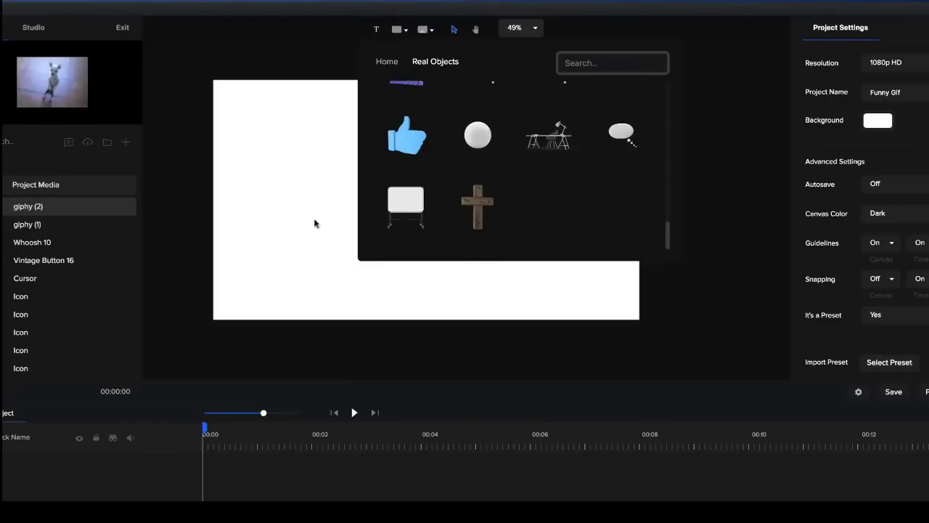
- Enlarge the whiteboard to scale 61 and position it left of the canvas center at about x 743, y 466
drag(415, 224, 370, 215)
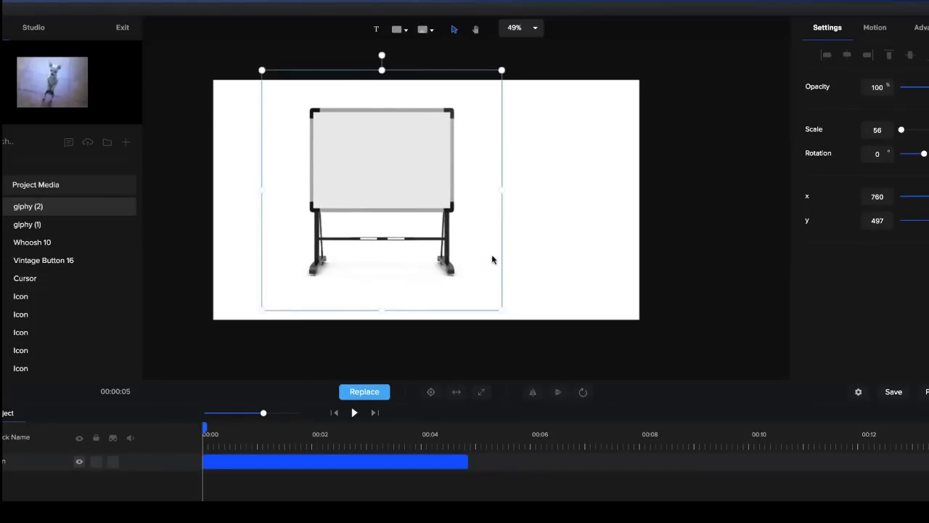
drag(503, 312, 520, 328)
drag(434, 193, 425, 186)
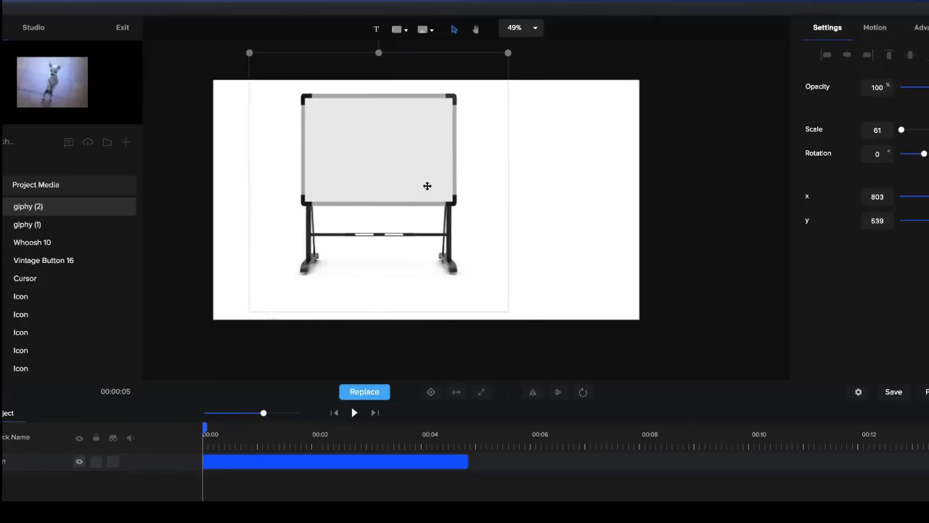
click(579, 230)
click(427, 171)
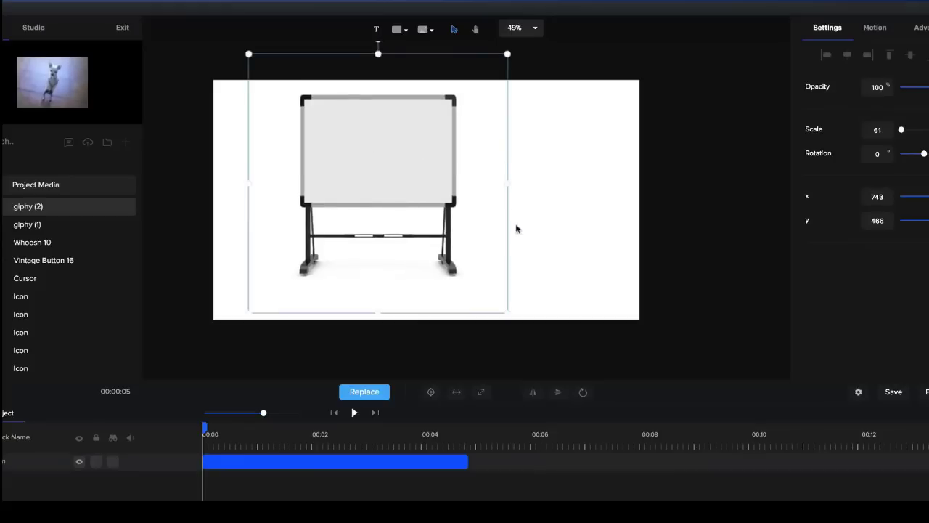
- Add the 3D character Sally on the right side of the whiteboard and shift the whiteboard slightly closer to her
click(44, 37)
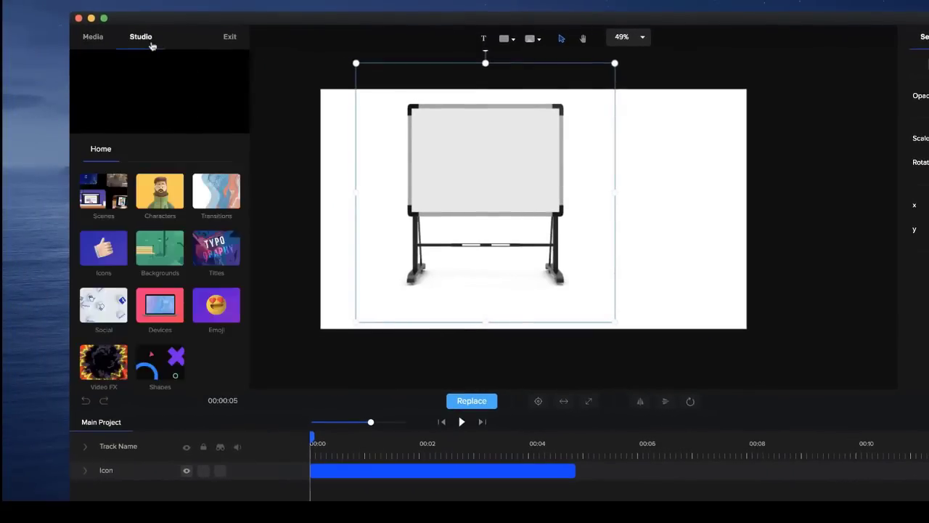
click(160, 191)
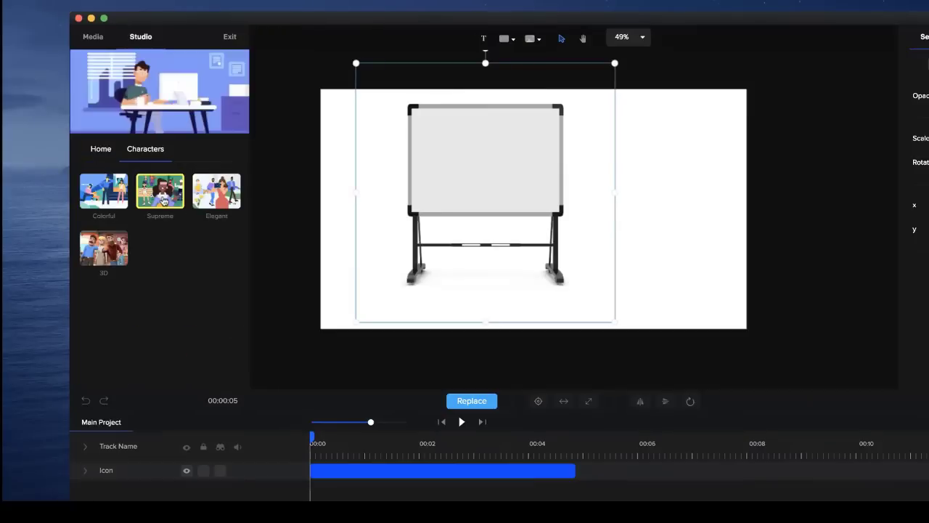
click(160, 192)
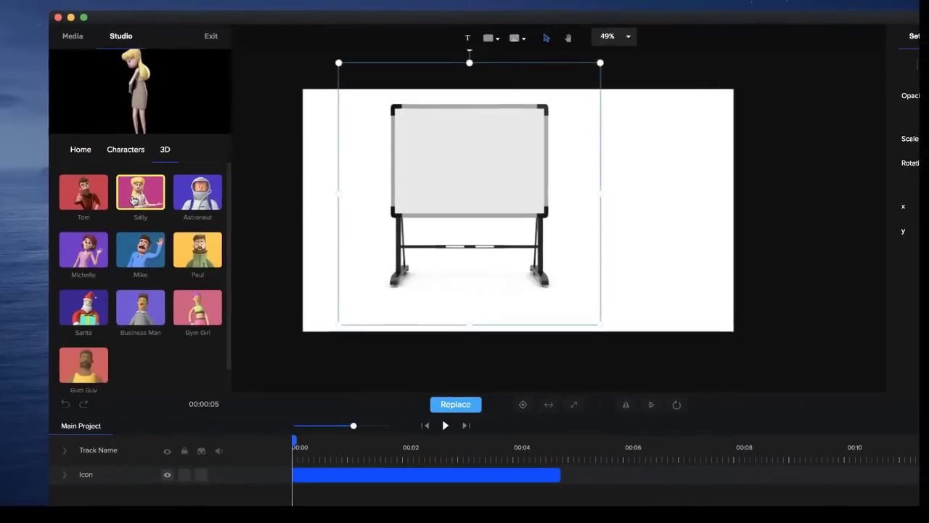
click(159, 191)
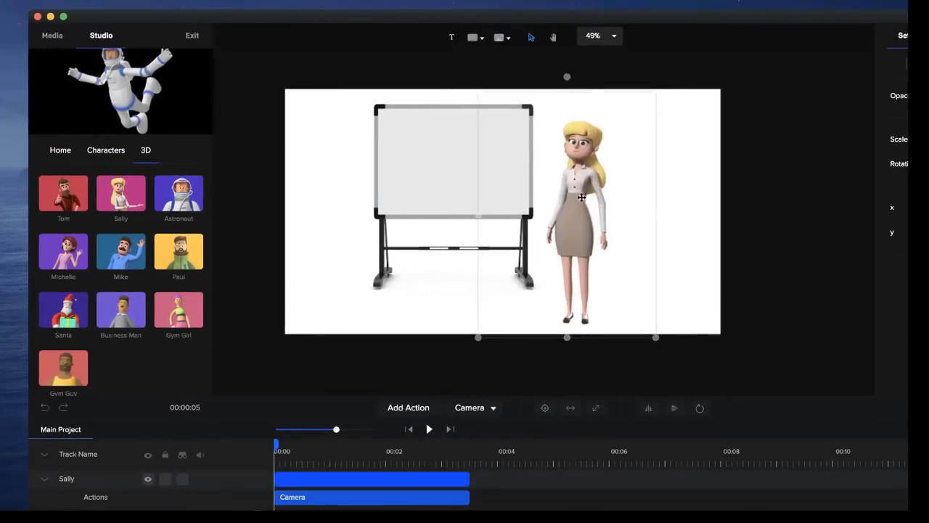
click(488, 169)
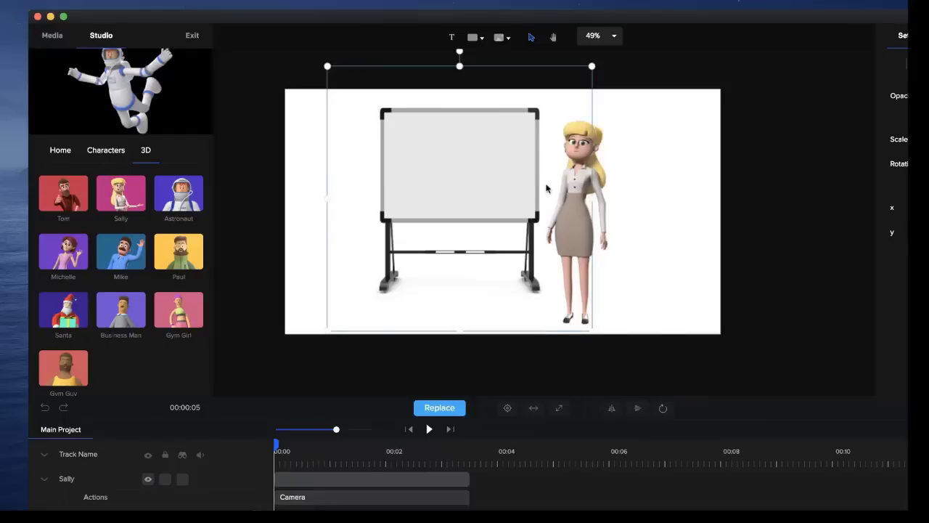
- Change the 3D character Sally's action from Camera to Point Left
click(610, 166)
click(328, 497)
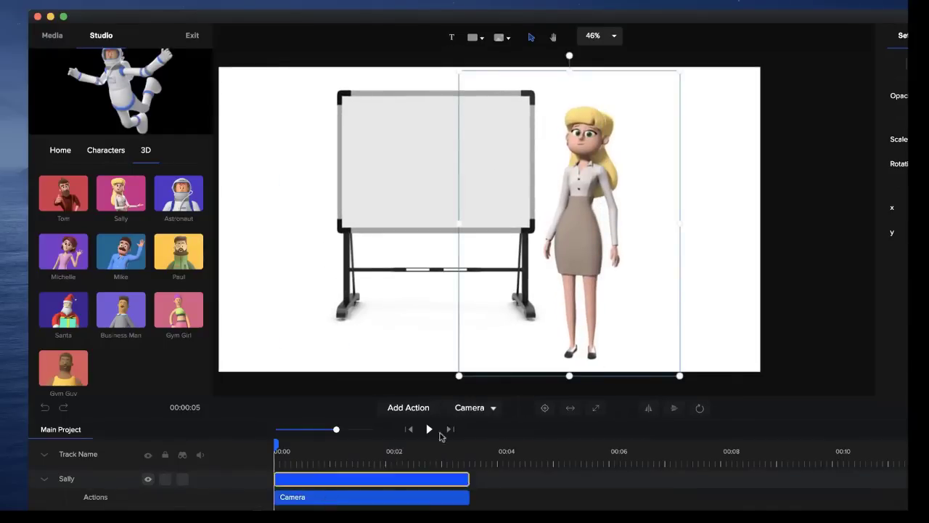
click(492, 407)
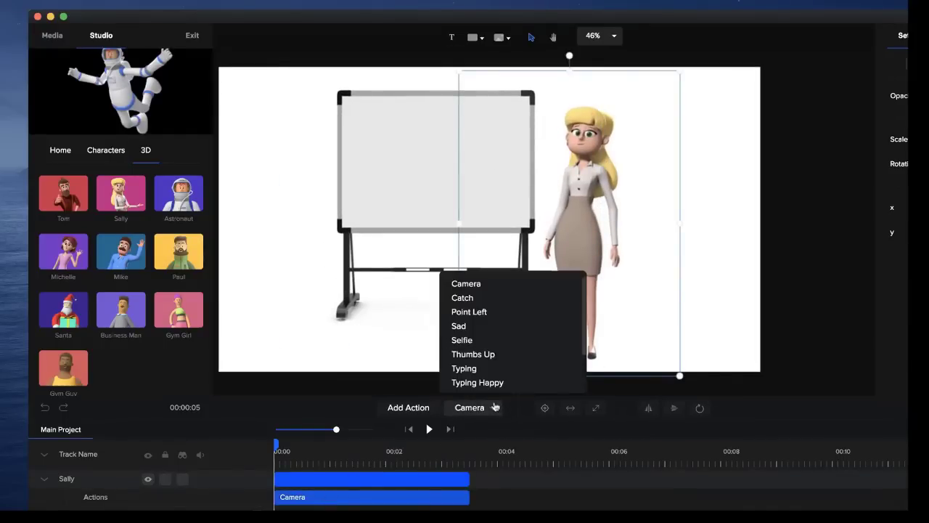
click(495, 313)
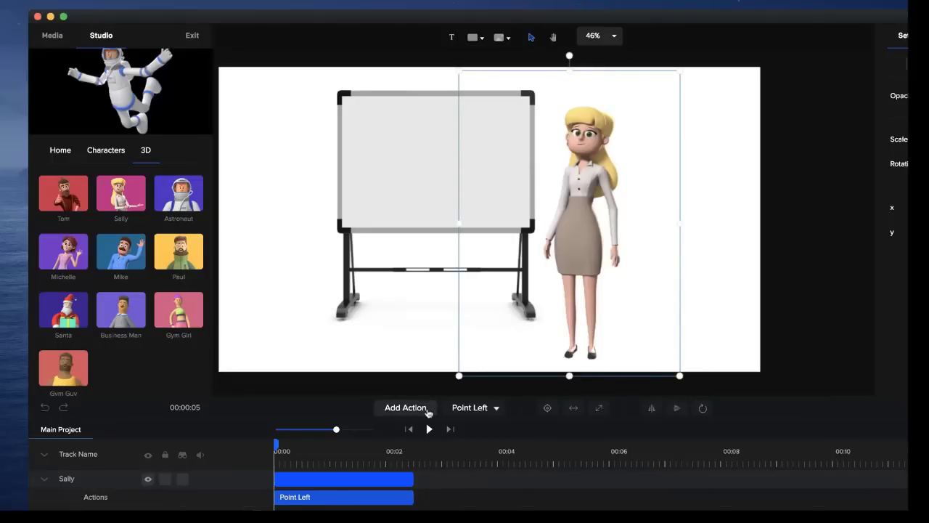
- Add a Thumbs Up action to Sally after the Point Left action
click(435, 409)
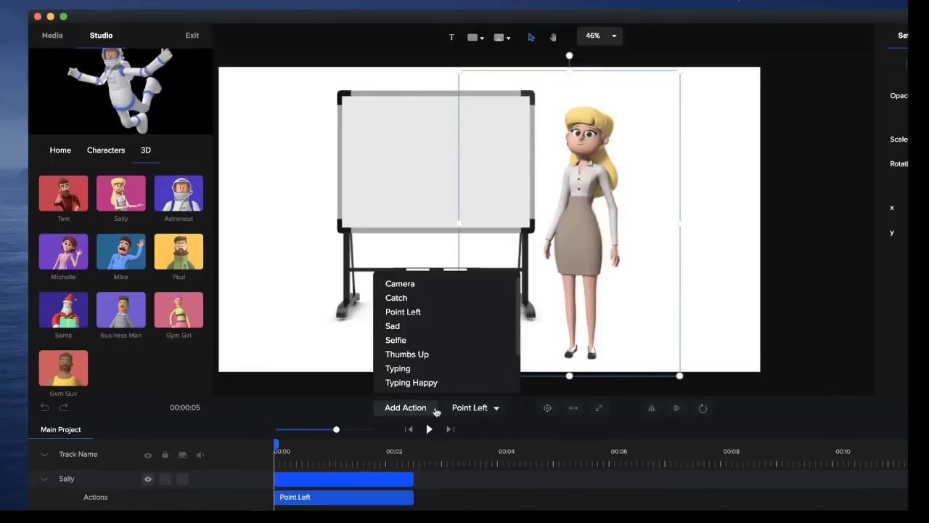
scroll(433, 296, down, 1)
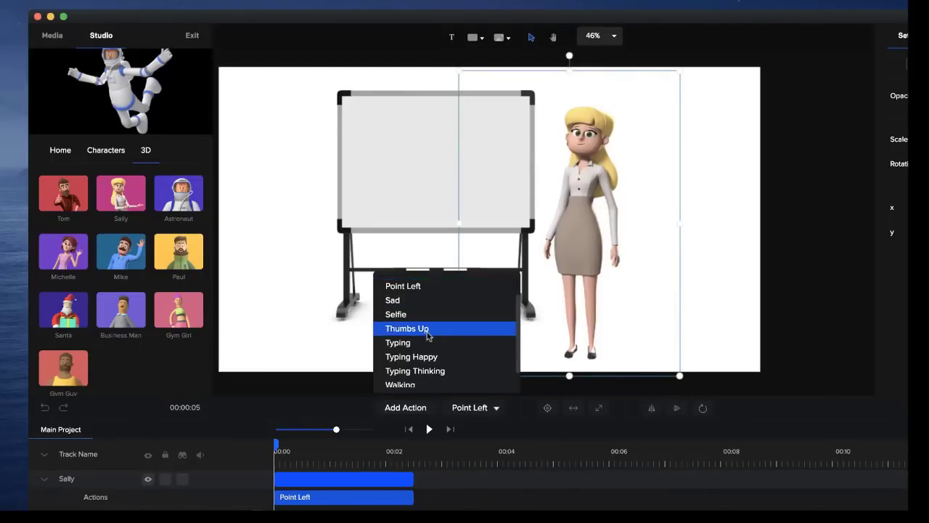
click(428, 330)
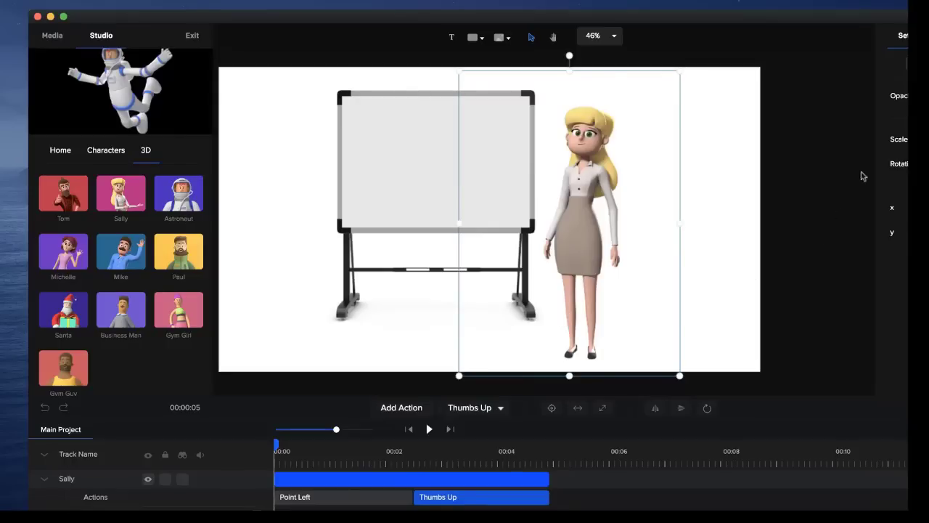
- Add a text object, move it onto the whiteboard and set its color to black #000000
click(452, 40)
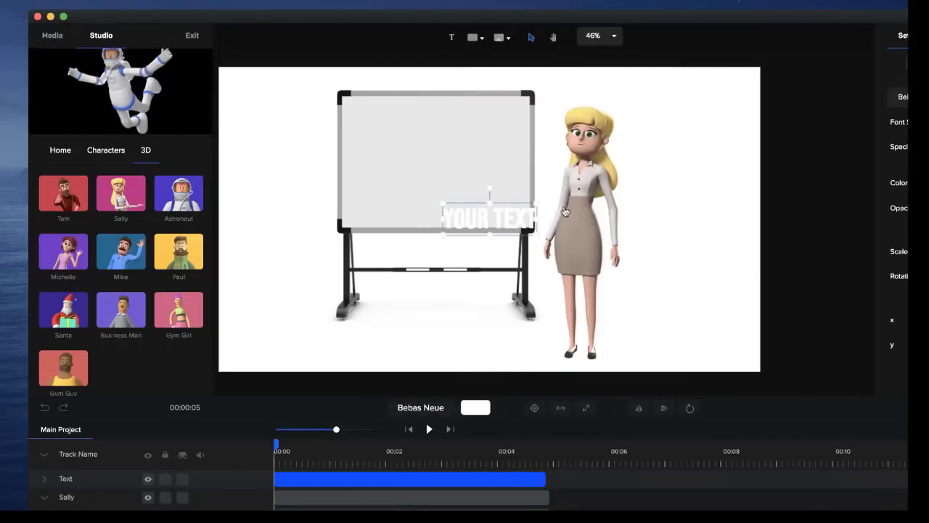
drag(513, 218, 474, 165)
click(798, 190)
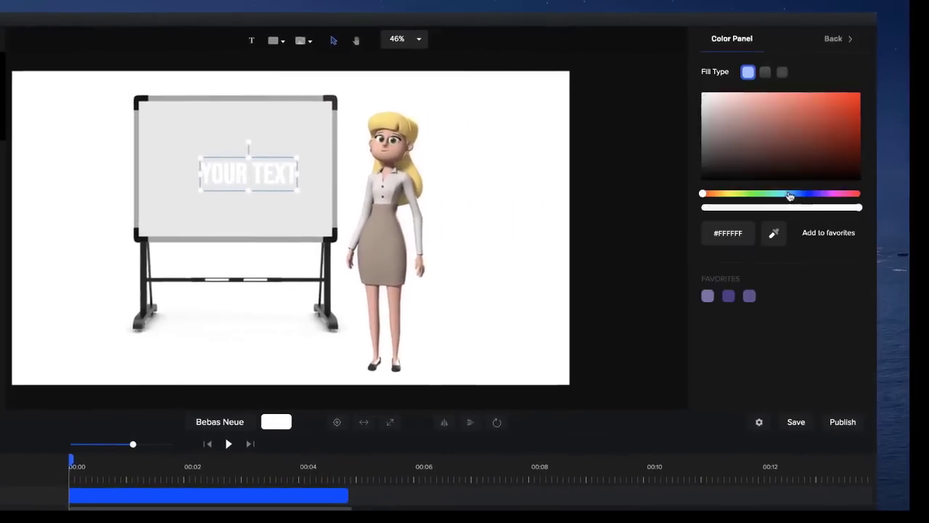
drag(755, 170, 690, 198)
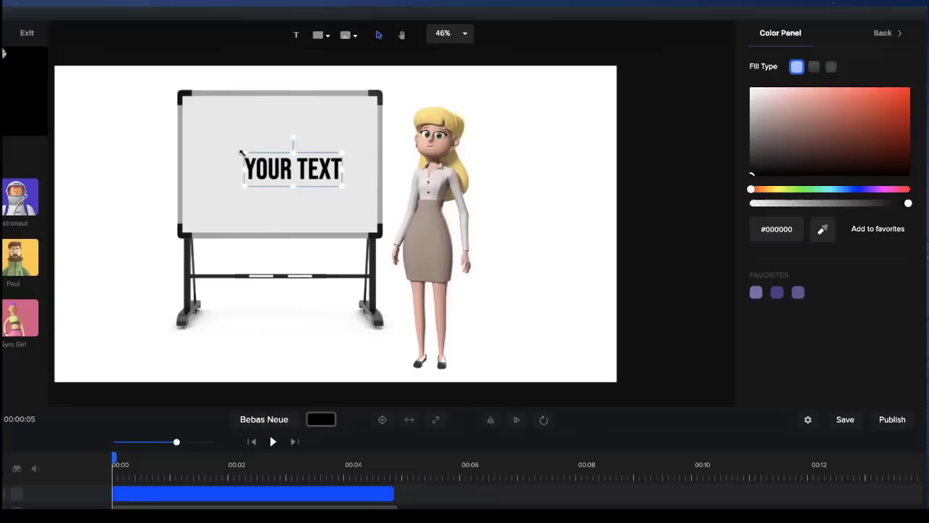
- Enlarge the whiteboard text to scale about 135 and place it in the board's upper part at about x 769, y 283
drag(241, 153, 209, 134)
drag(284, 159, 288, 151)
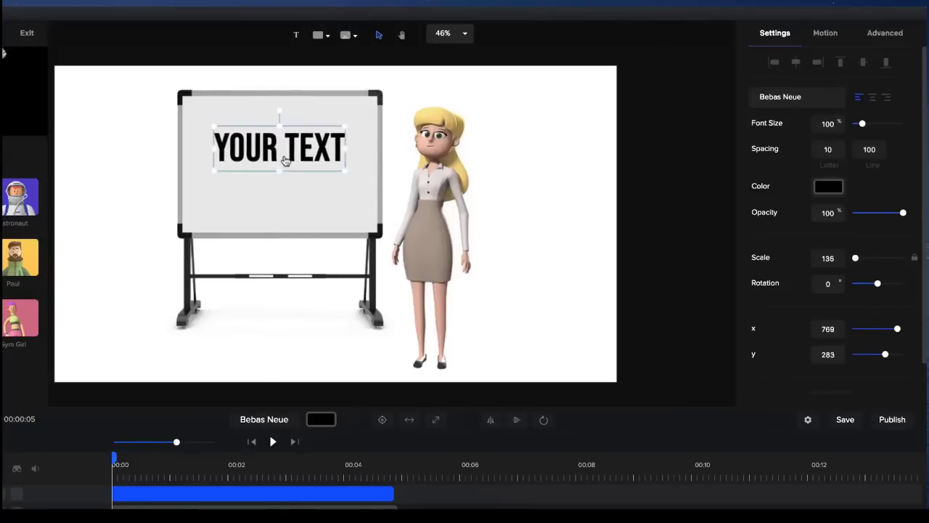
- Play the scene to preview Sally's actions beside the whiteboard, stop it partway and deselect everything
click(273, 442)
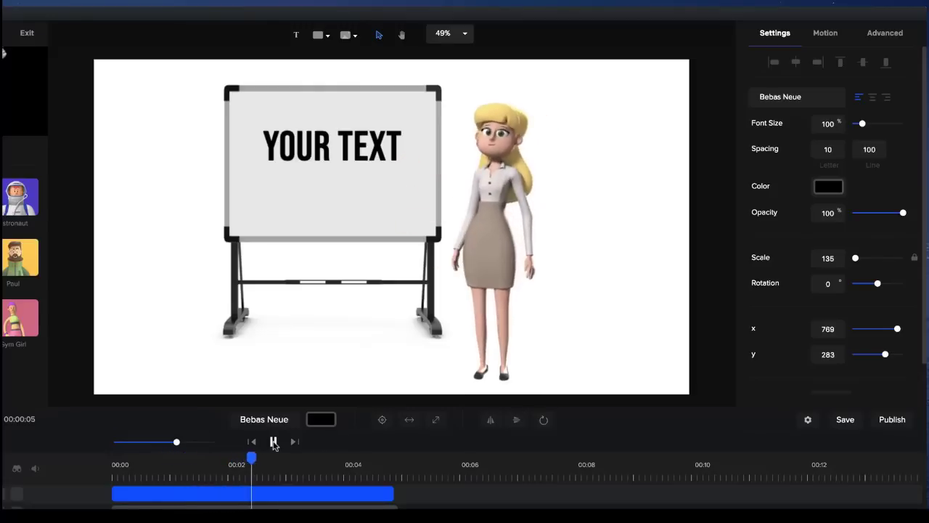
click(273, 442)
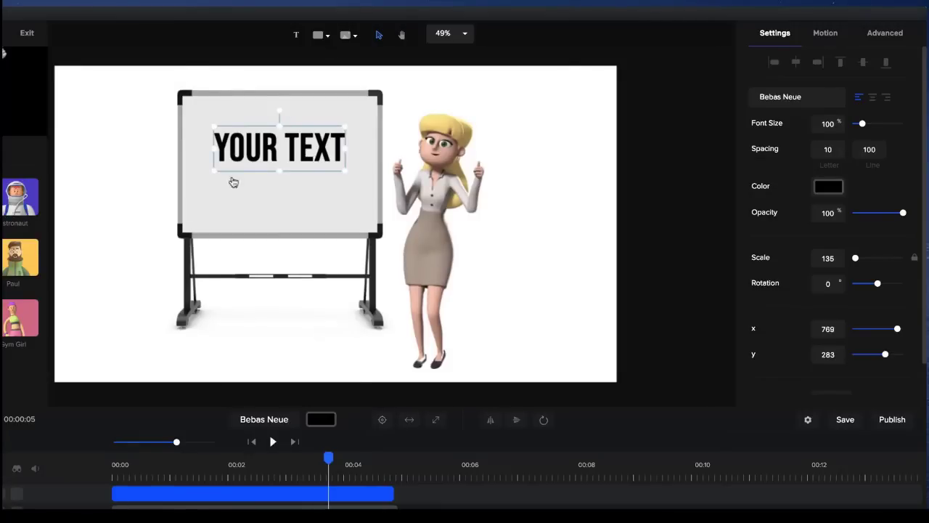
click(556, 242)
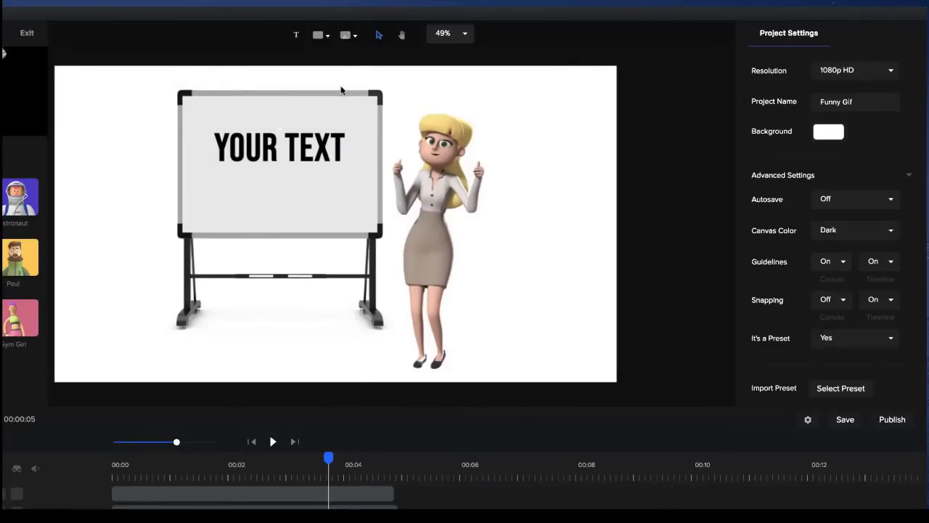
- Browse the shapes in the graphics library's SVG category, then close the library
click(350, 40)
click(314, 71)
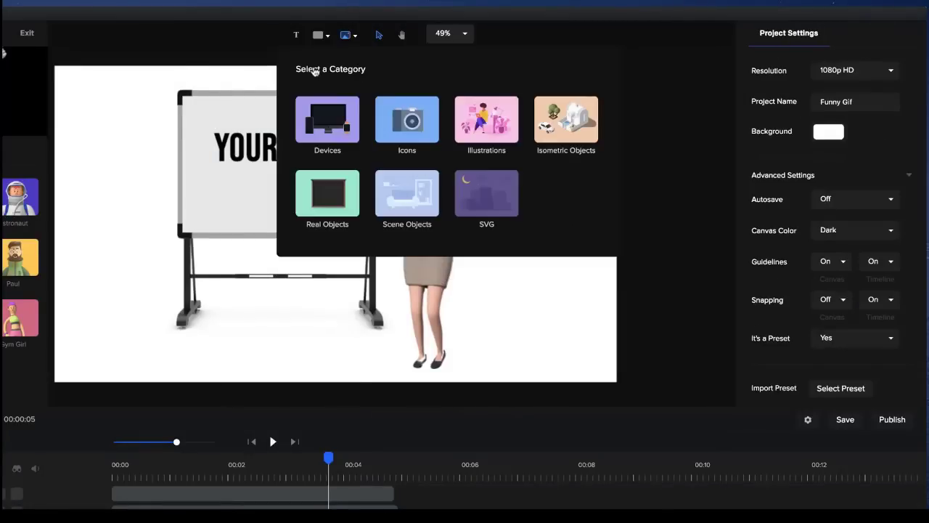
click(483, 197)
scroll(475, 172, down, 2)
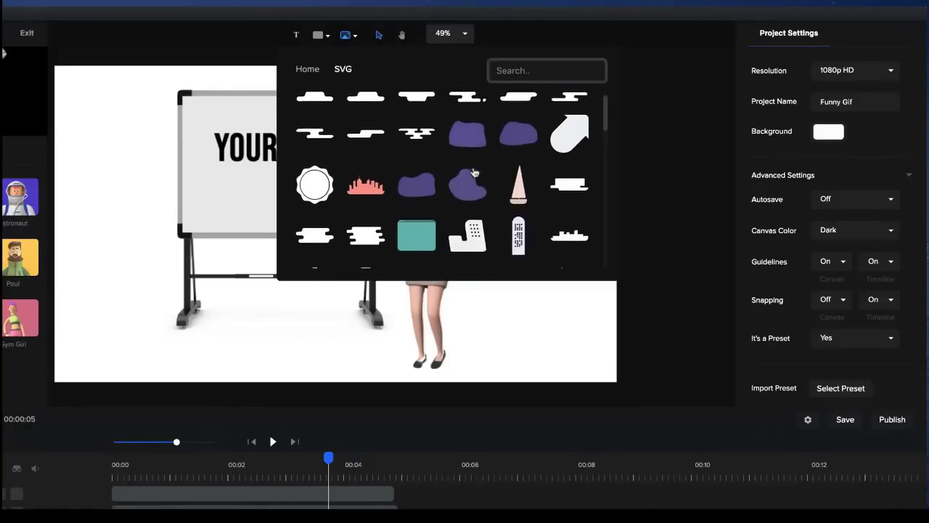
scroll(475, 173, up, 2)
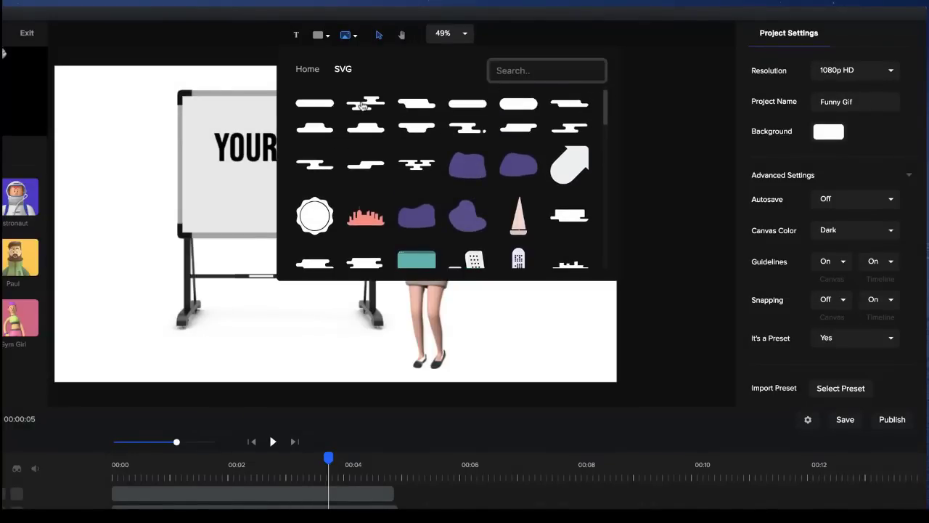
scroll(387, 160, down, 2)
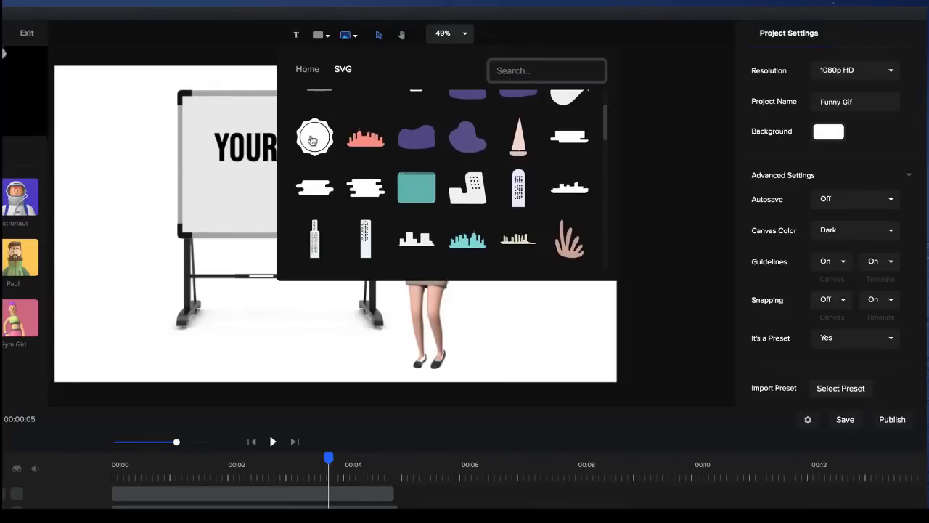
scroll(419, 197, down, 3)
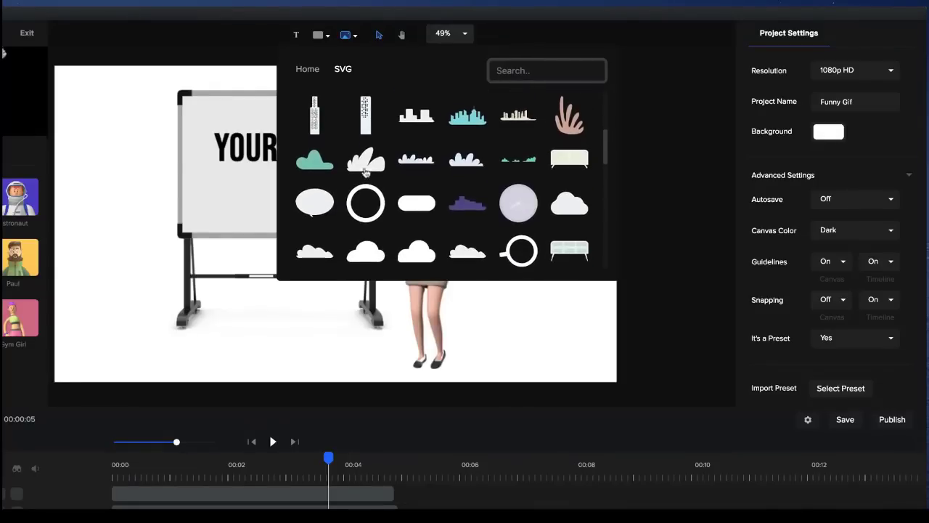
scroll(586, 163, down, 5)
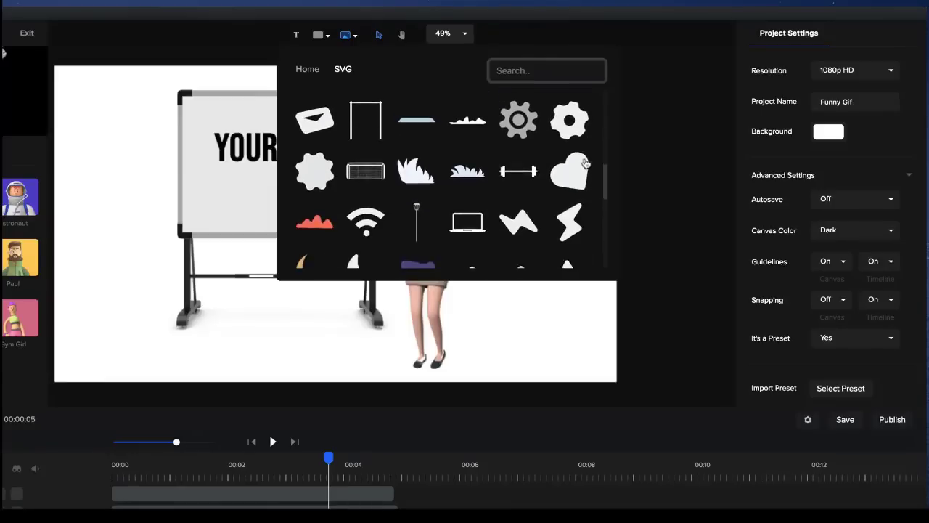
scroll(586, 163, down, 5)
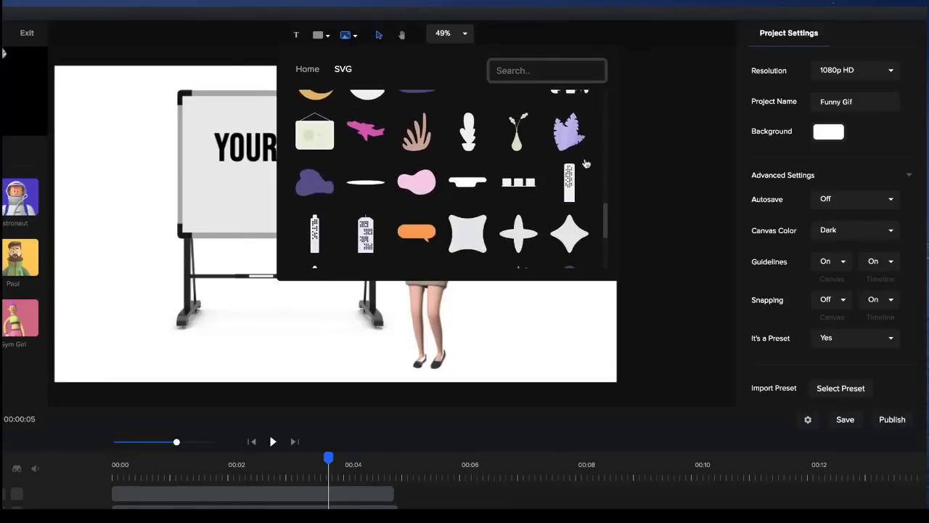
click(676, 189)
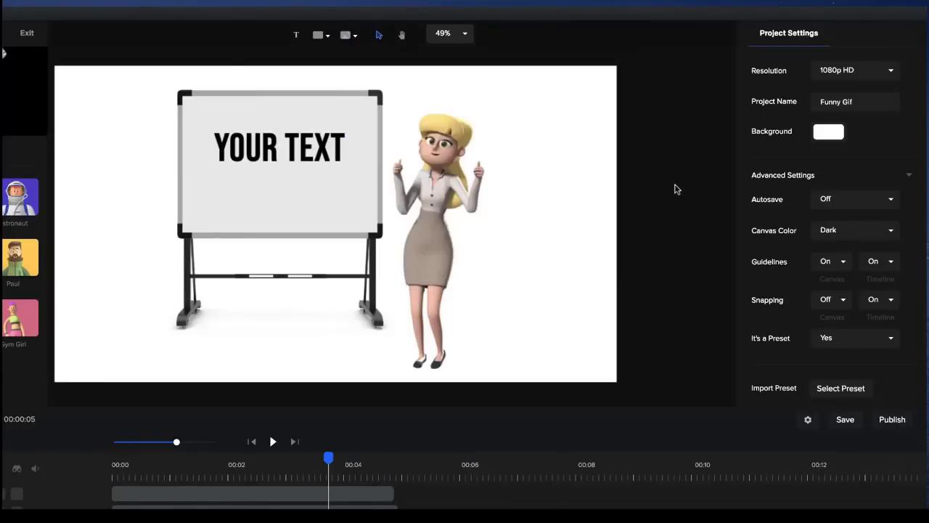
scroll(354, 188, down, 1)
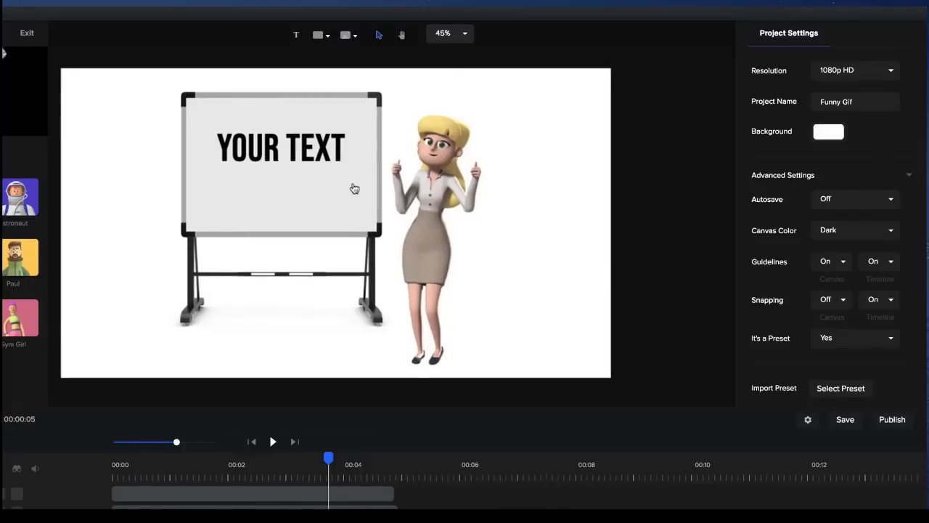
scroll(354, 188, down, 5)
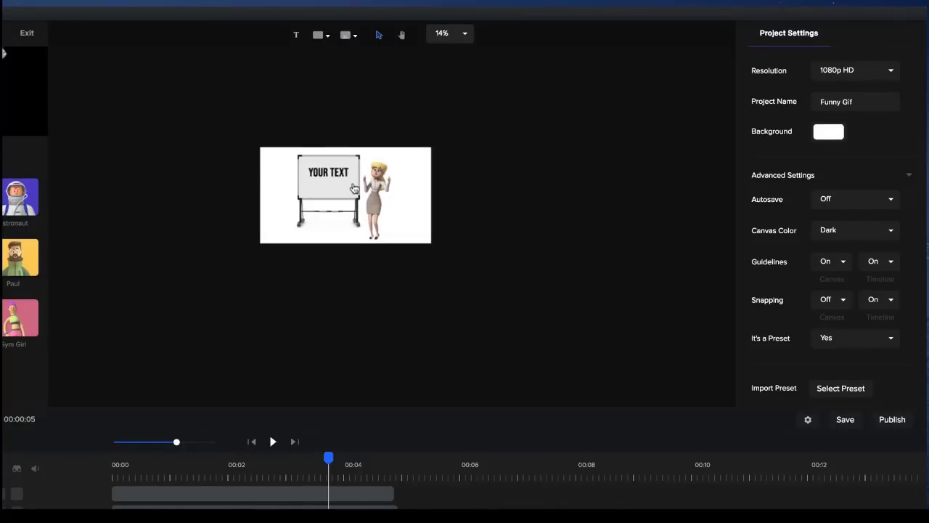
scroll(354, 188, up, 4)
scroll(354, 188, down, 5)
scroll(354, 188, up, 2)
scroll(354, 188, down, 1)
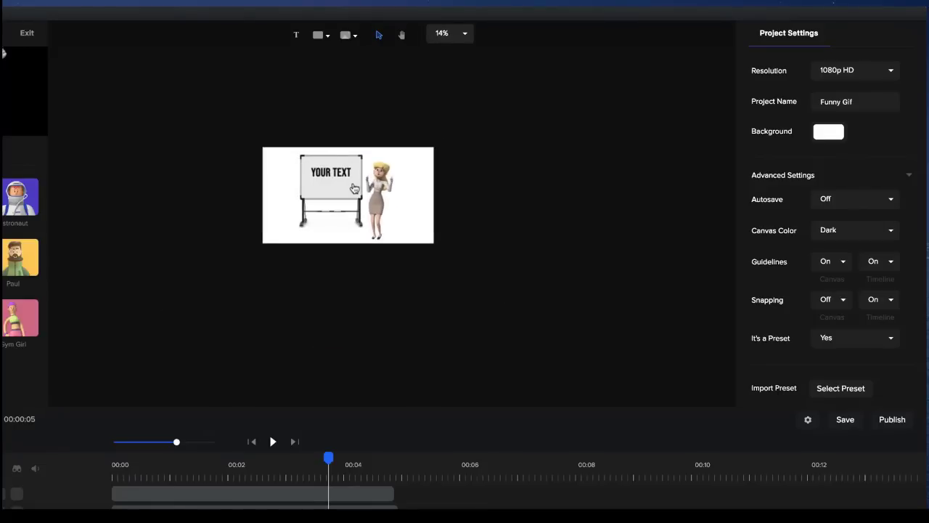
scroll(353, 188, up, 5)
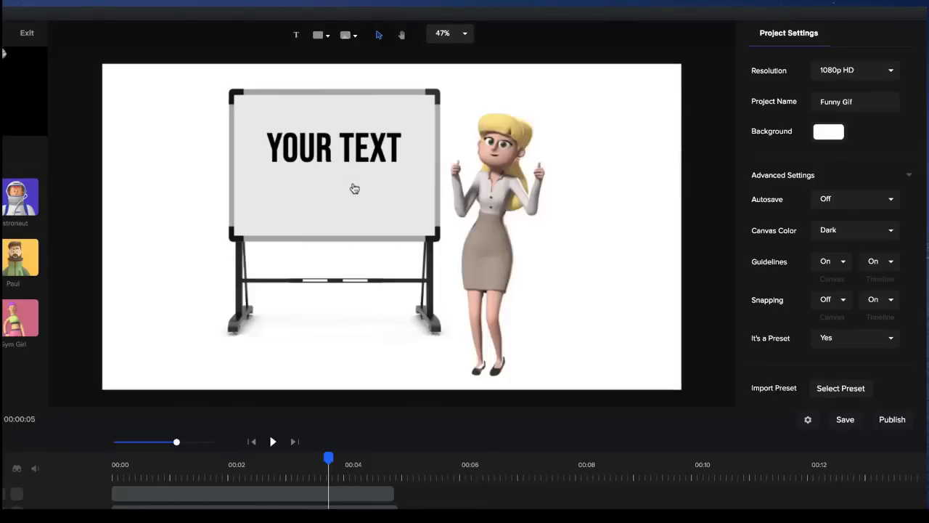
scroll(354, 188, down, 5)
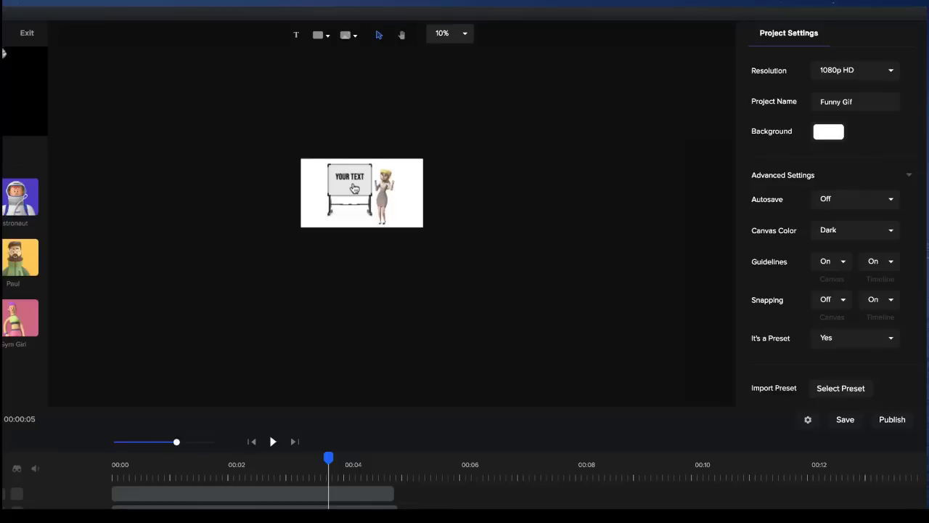
scroll(354, 188, up, 5)
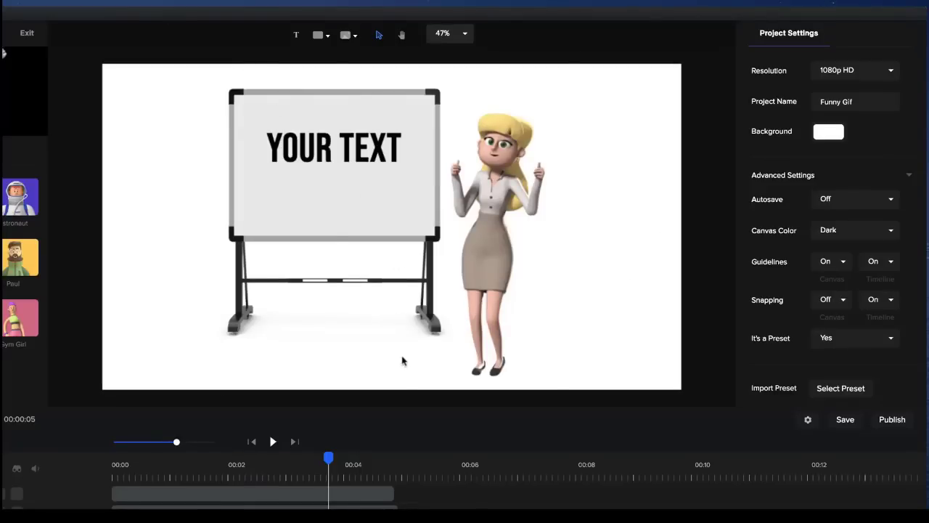
- Select the text, Sally and whiteboard icon tracks together and group them
click(262, 507)
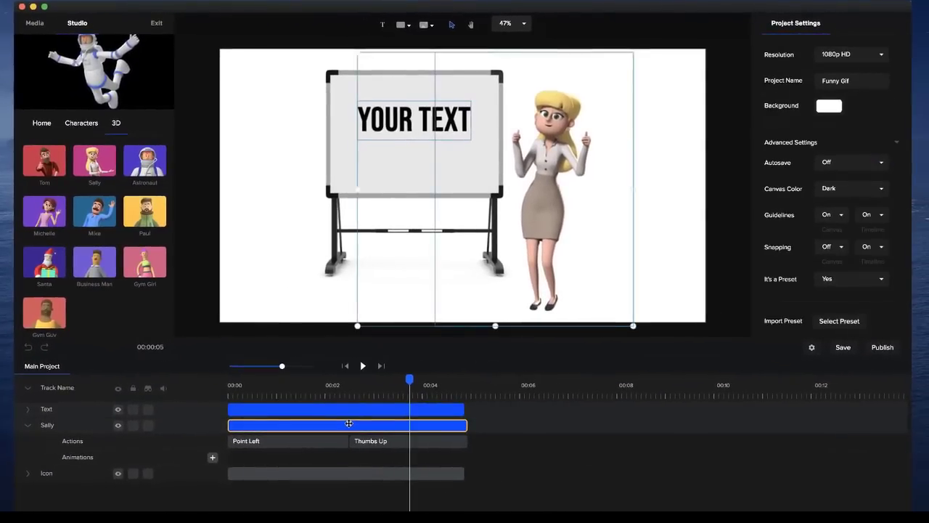
click(315, 441)
click(312, 469)
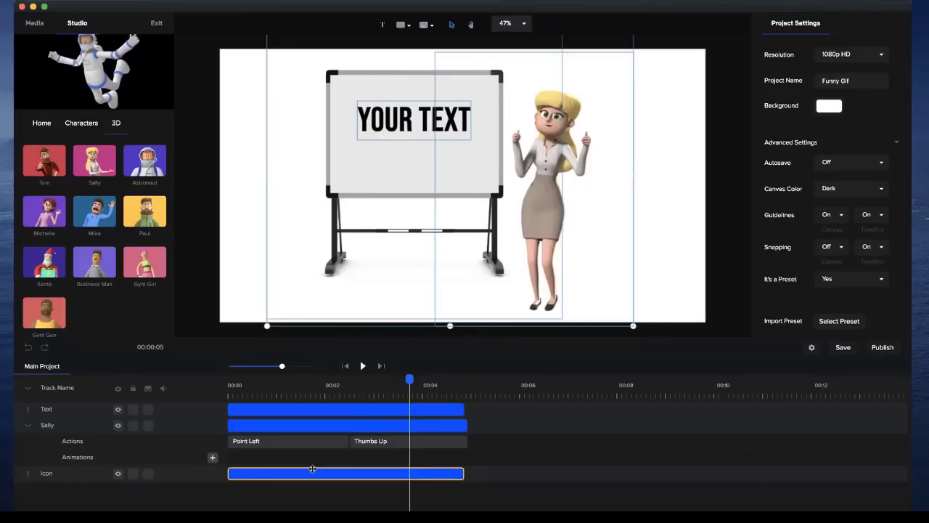
key(super+g)
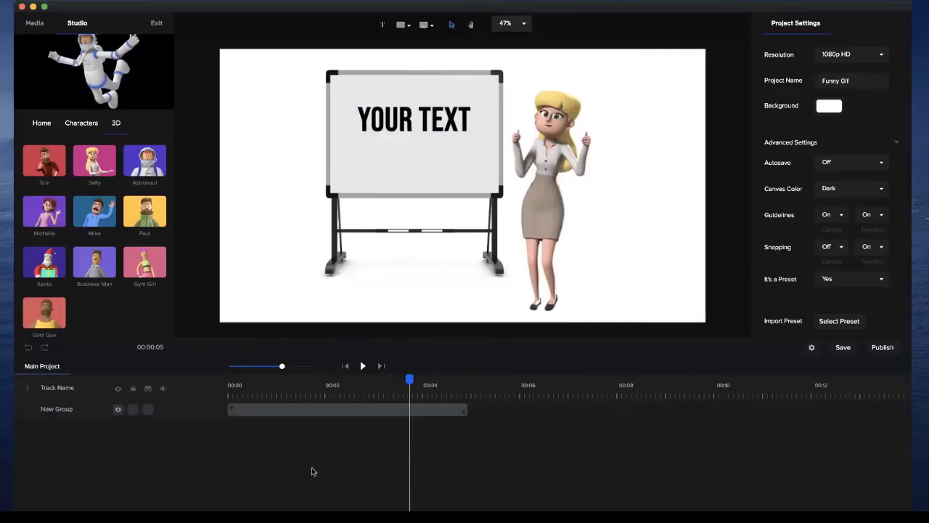
- Return the playhead to the start of the timeline and open the new group
click(346, 367)
double_click(362, 410)
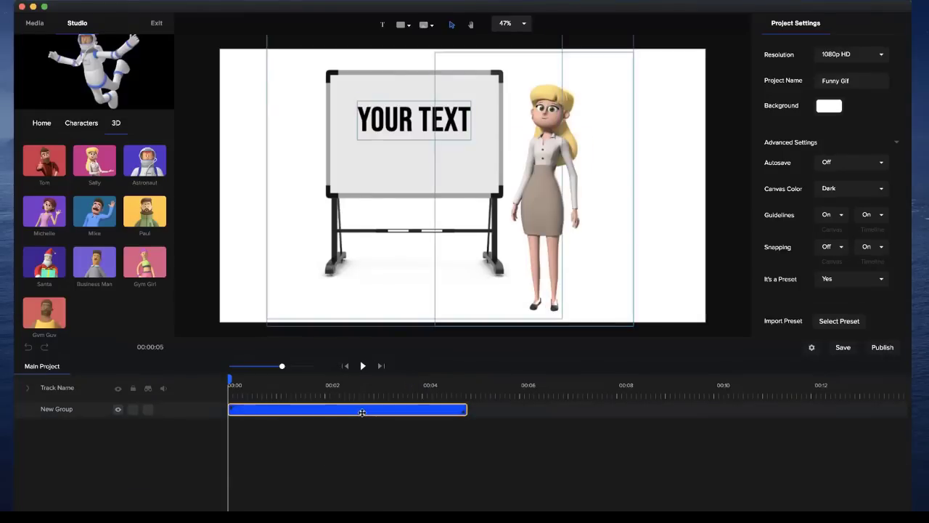